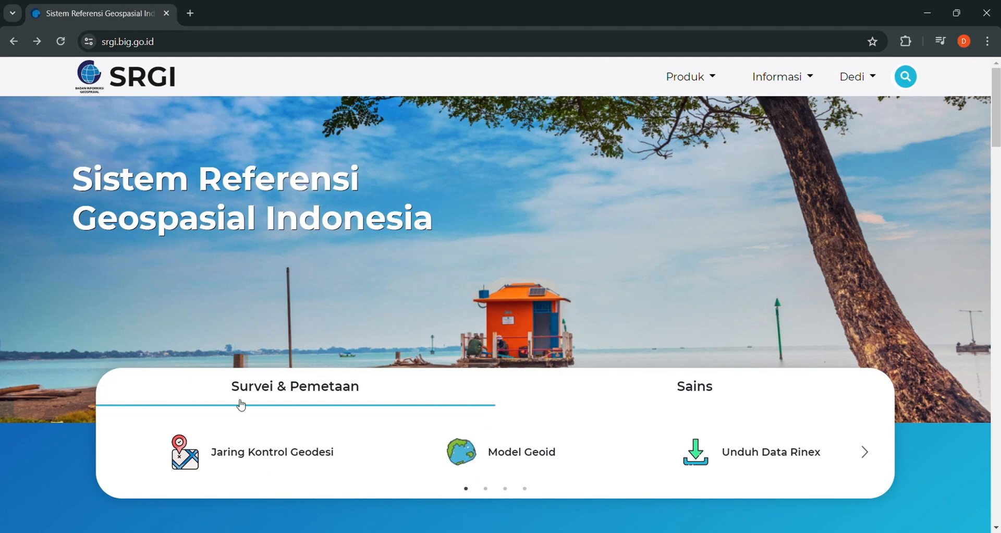
Step: Open the Jaring Kontrol Geodesi map and display the Stasiun CORS layer around Bandung
click(253, 459)
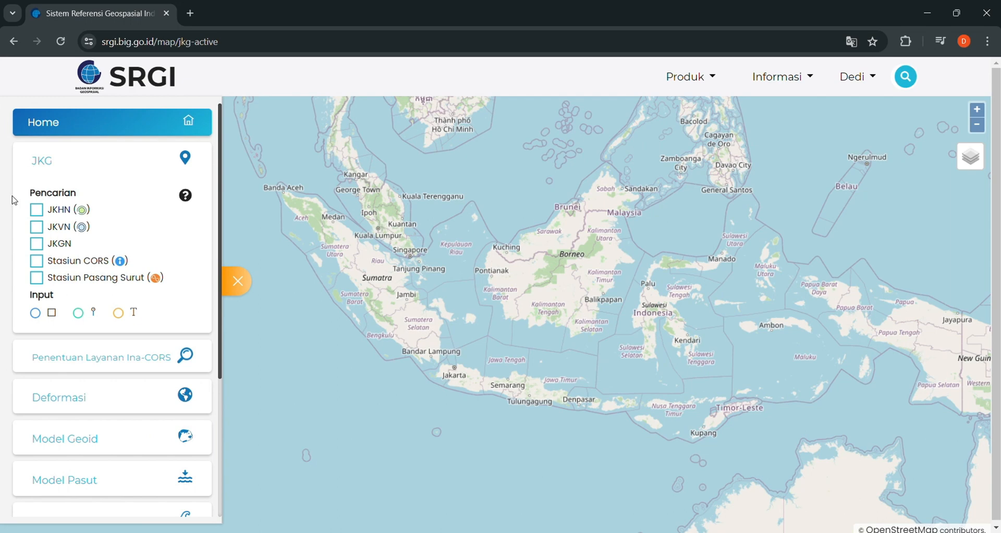
click(41, 264)
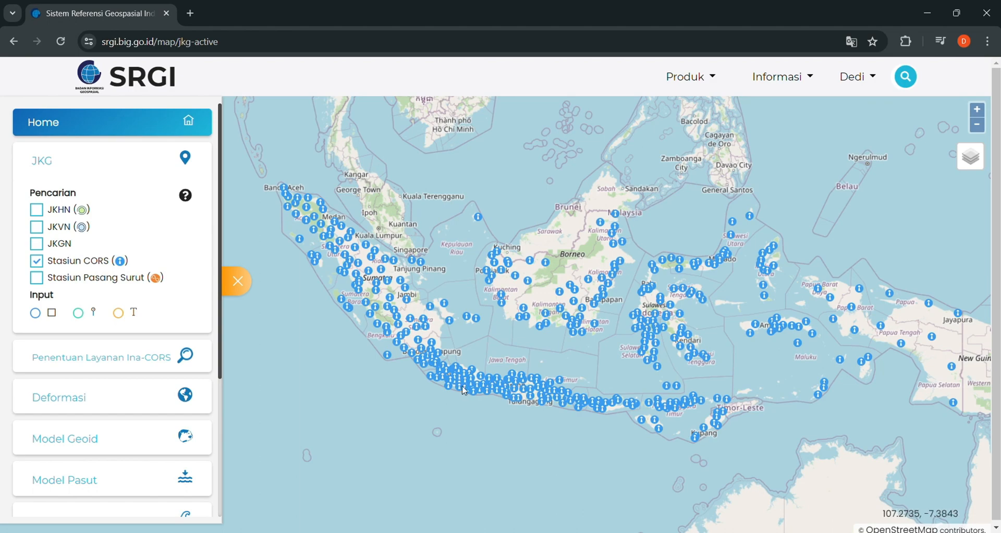
scroll(462, 389, up, 3)
scroll(478, 366, up, 3)
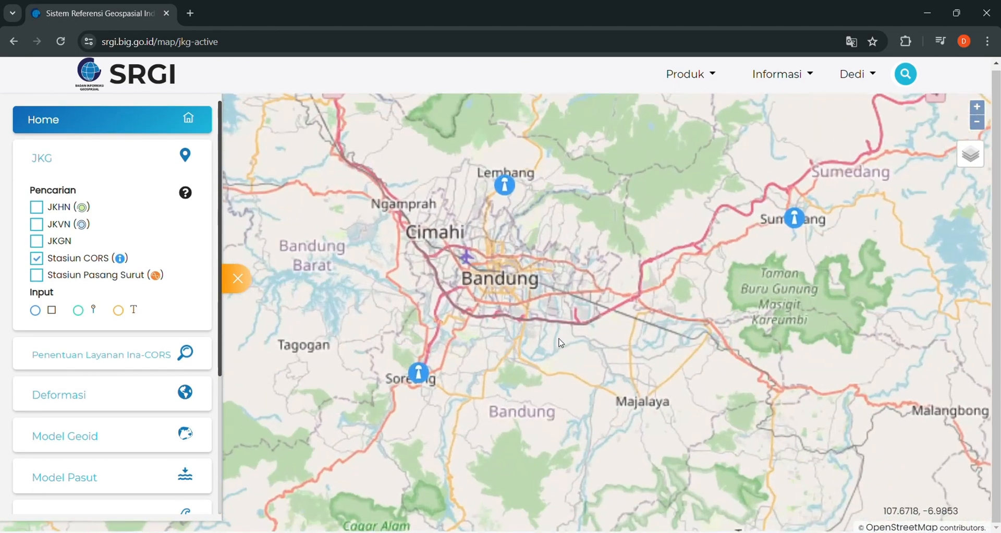
drag(561, 343, 601, 361)
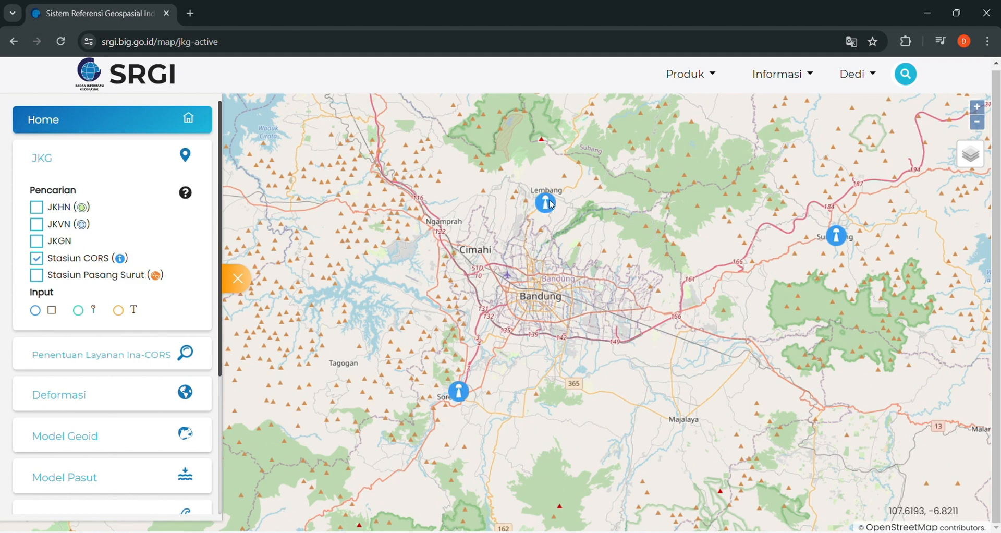
Step: Open the details of the CORS station at Soreang and go to its RINEX data download page
click(459, 392)
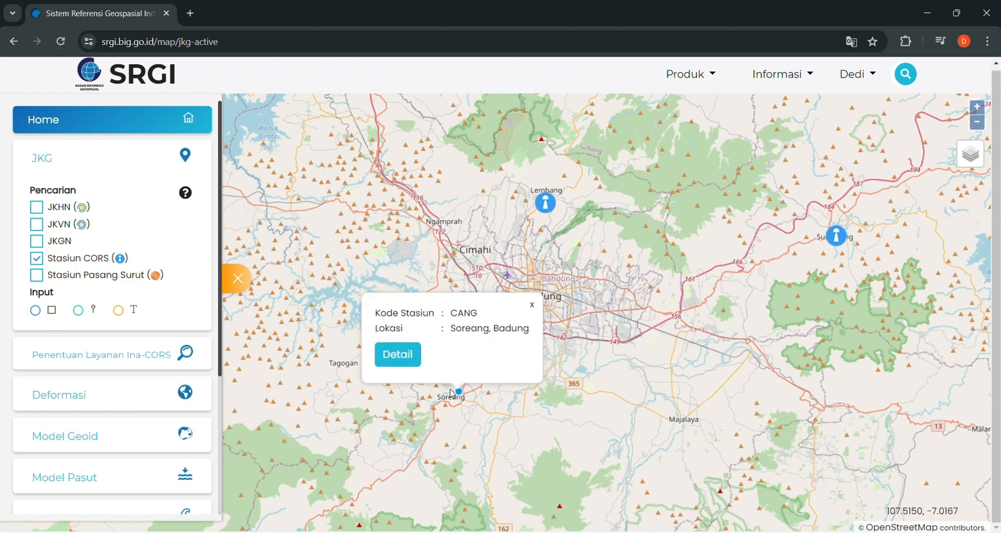
click(412, 356)
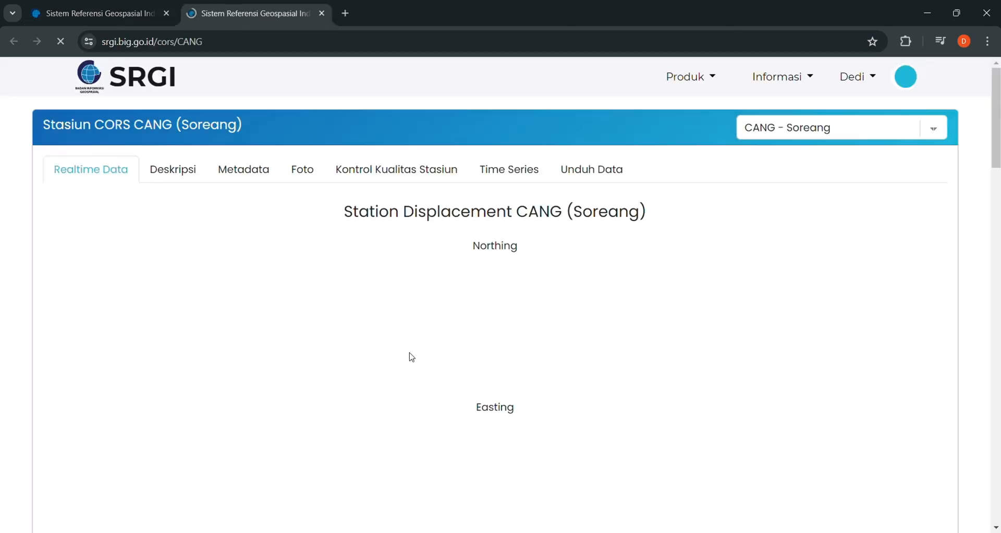
click(598, 167)
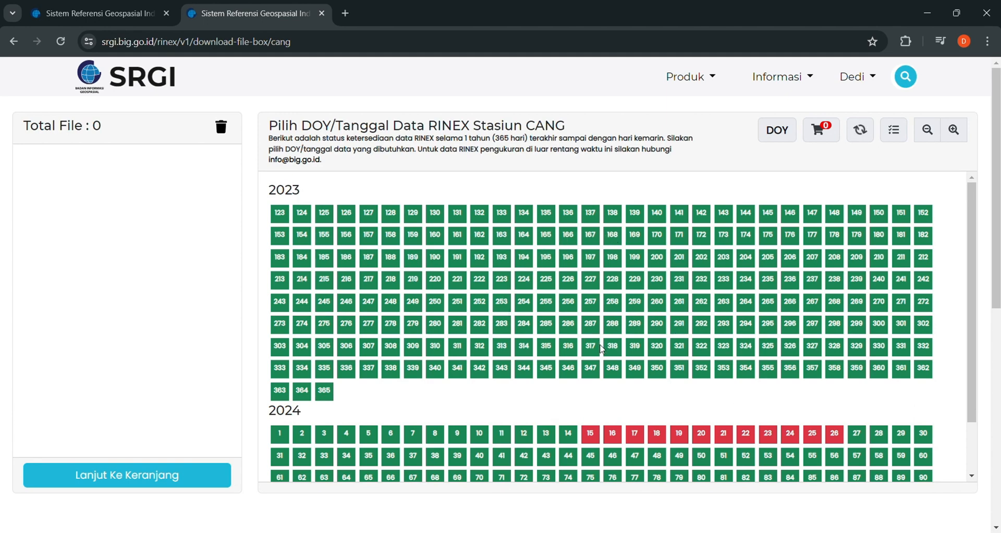
Step: Show the CANG data availability as calendar dates and select the RINEX file for 4/23 in 2024
click(777, 134)
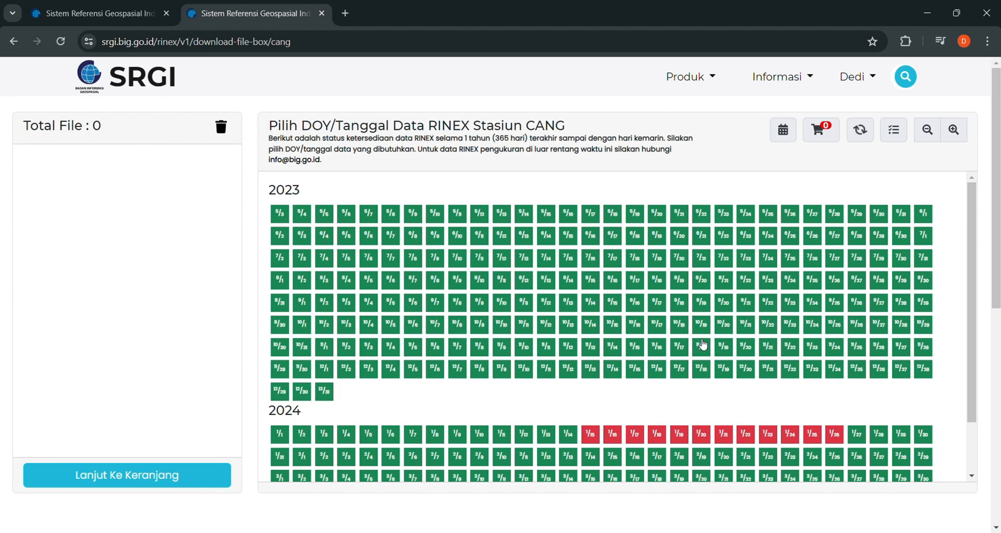
scroll(702, 344, down, 1)
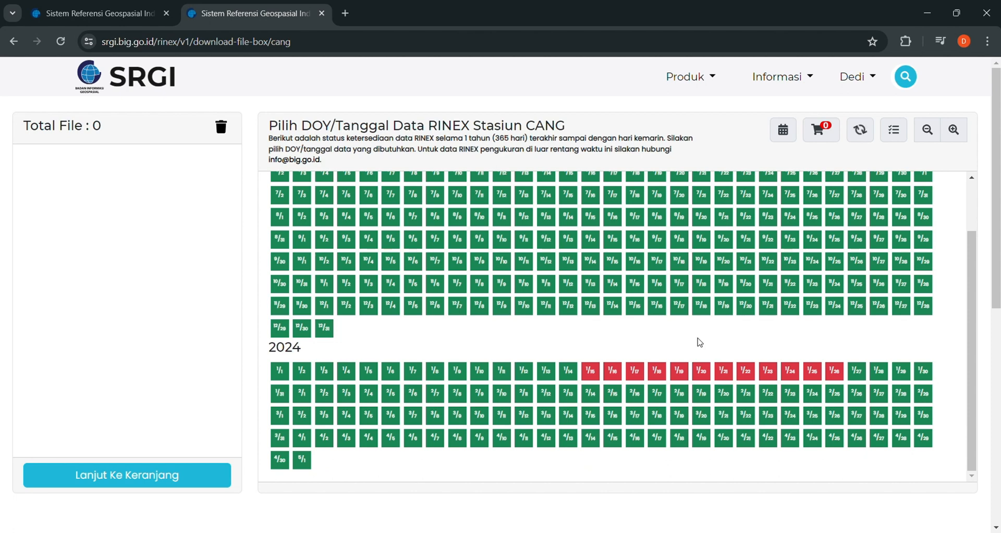
click(790, 438)
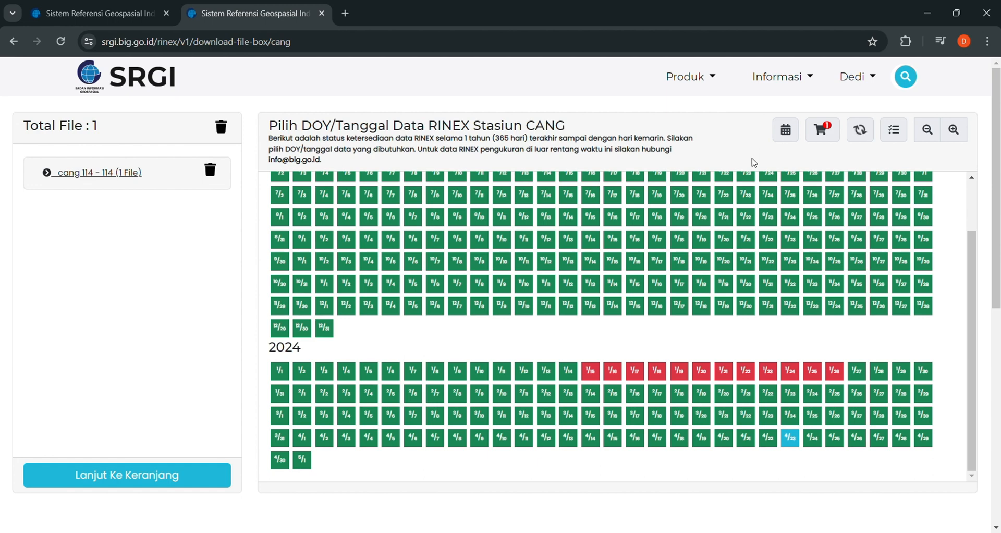
Step: Request the download from the cart, stating the purpose "Praktikum Survei GNSS" and accepting the terms and conditions
click(831, 135)
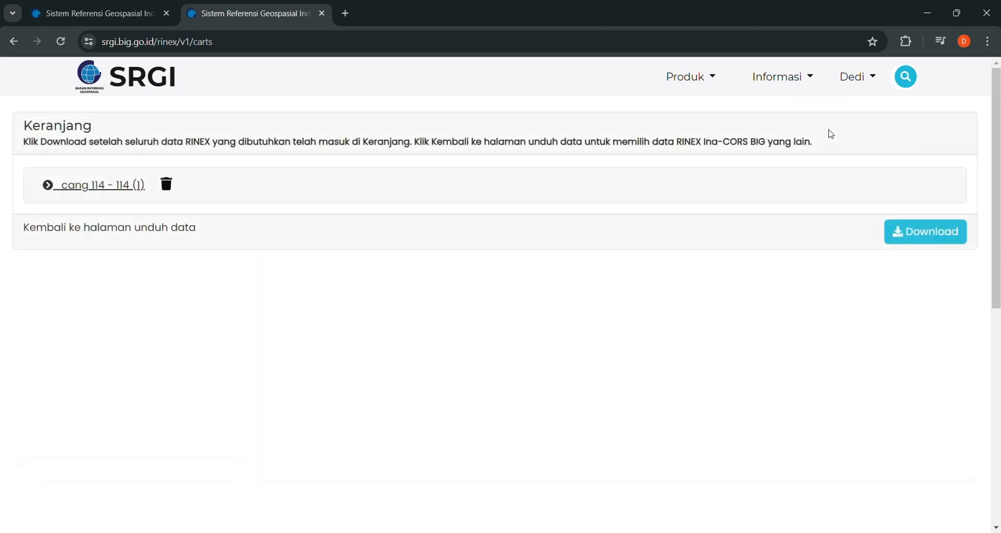
click(904, 235)
click(466, 201)
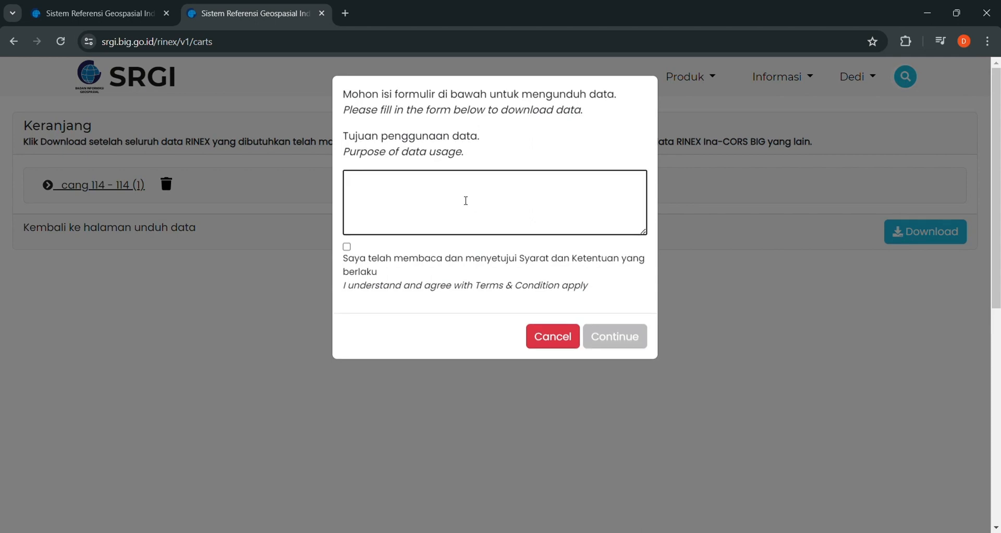
text(Praktikum Survei G)
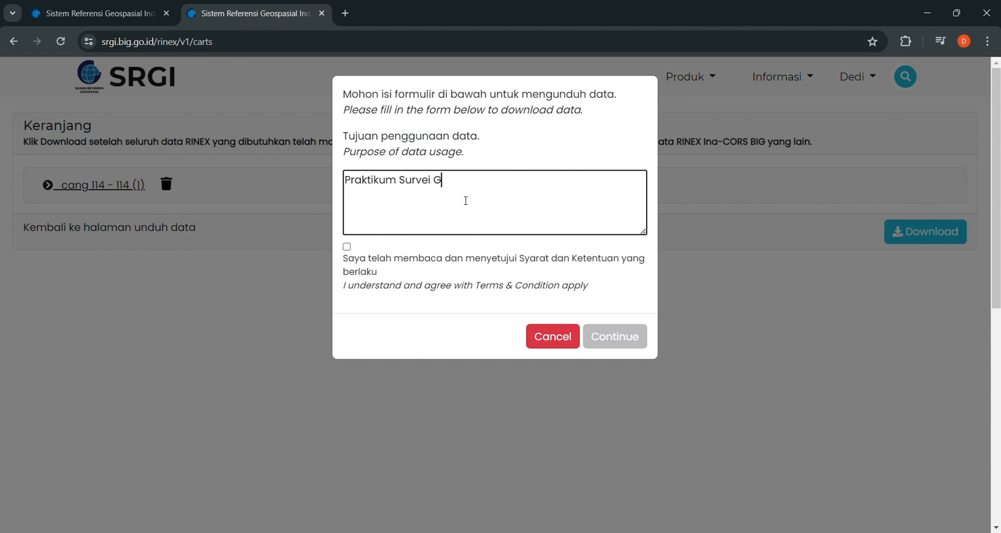
text(NSS)
click(347, 247)
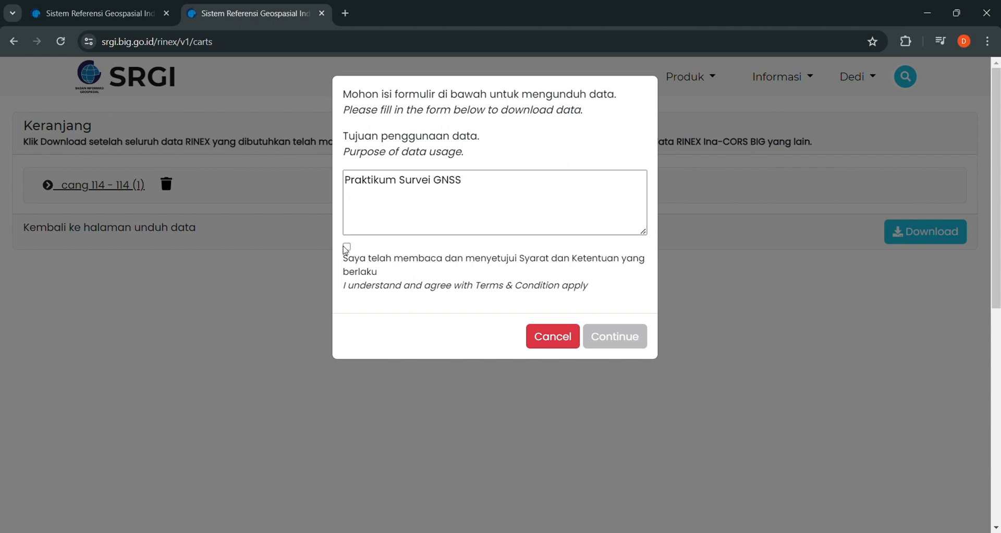
click(636, 338)
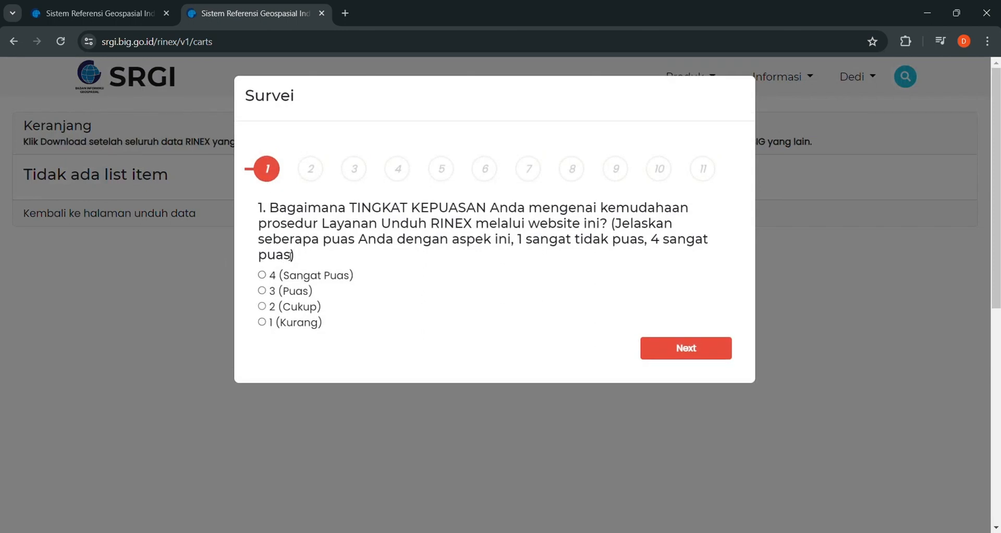
Step: Answer survey questions 1 to 6 with the highest rating, 4 (Sangat Puas or Sangat Penting)
click(263, 277)
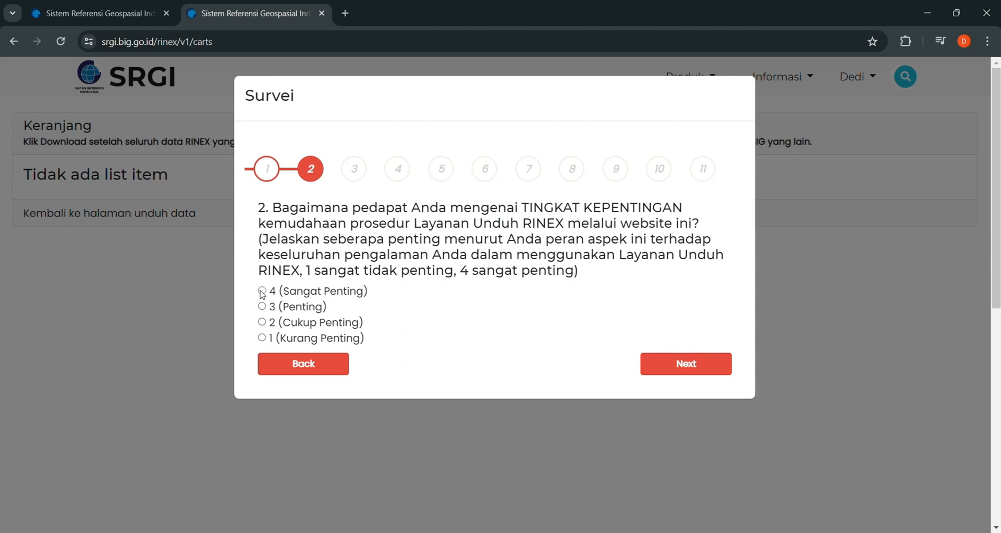
click(283, 296)
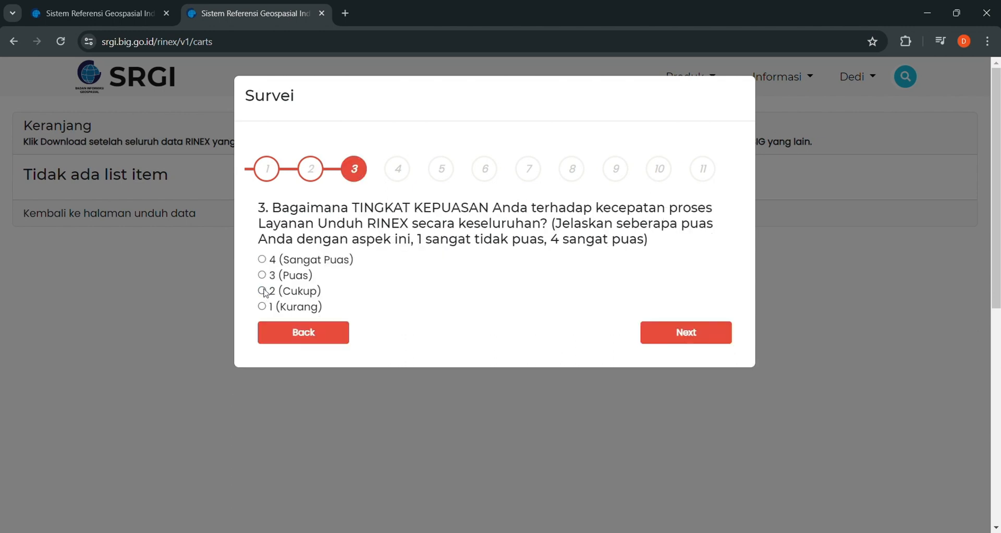
click(262, 259)
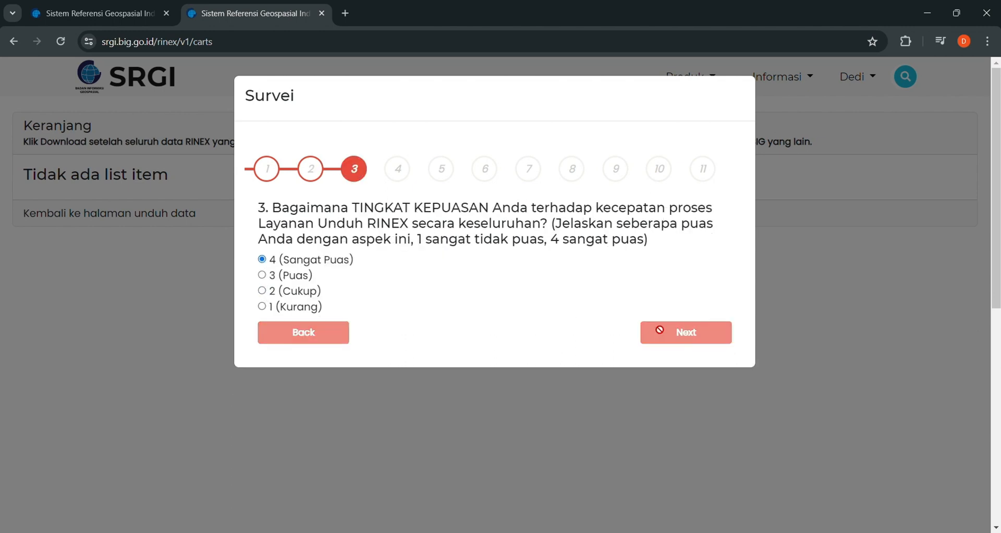
click(261, 290)
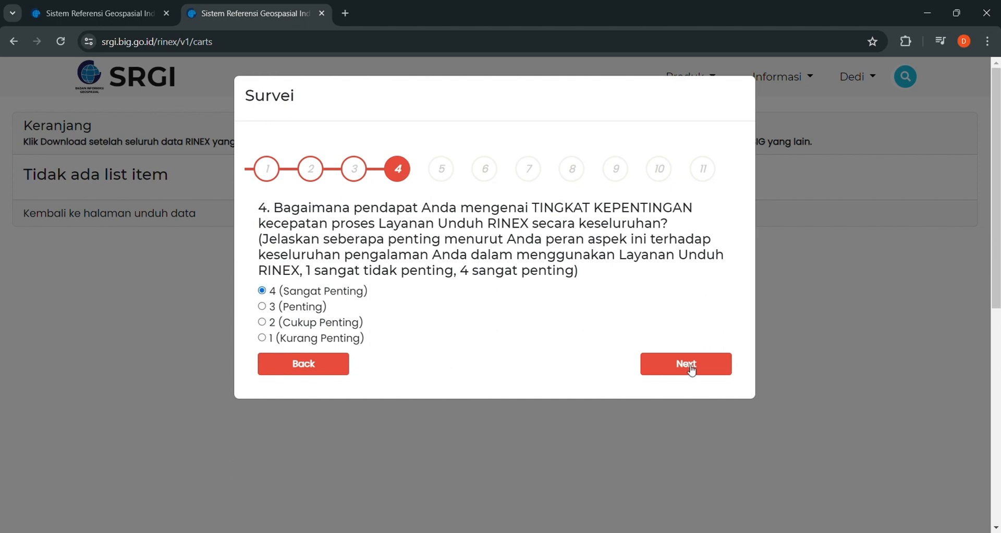
click(263, 275)
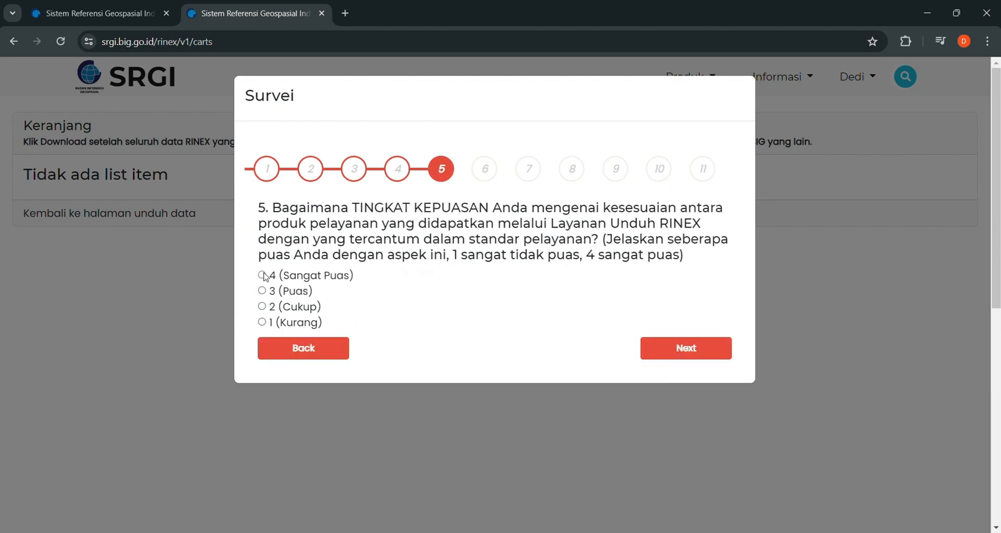
click(684, 345)
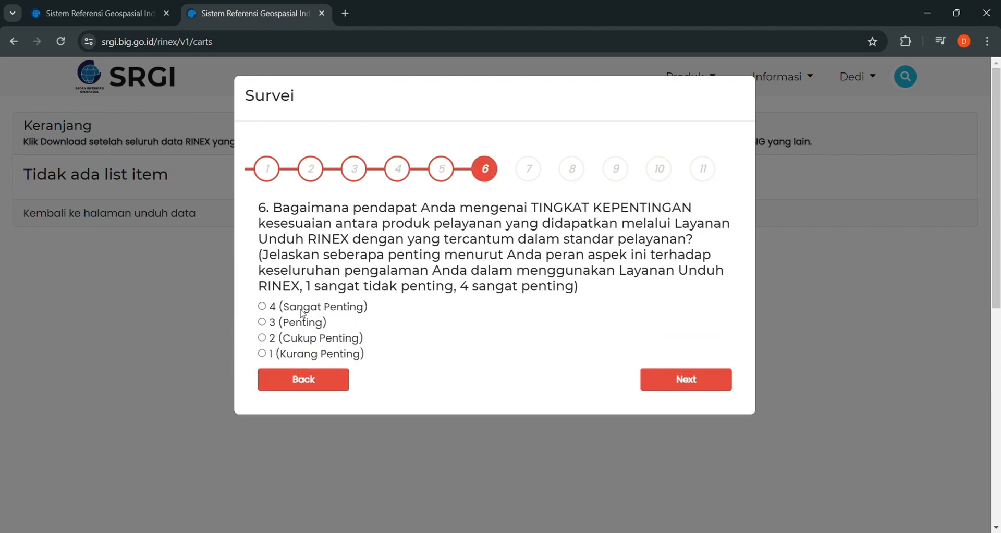
click(261, 306)
click(686, 380)
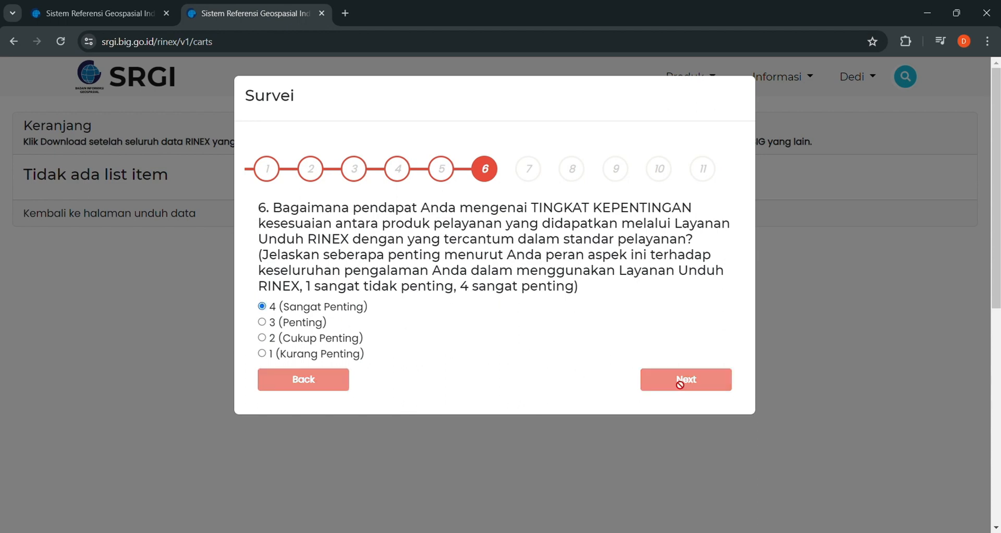
Step: Rate survey questions 7 to 9b with 4, rate the website quality in question 10 as Bagus, and submit the survey
click(262, 275)
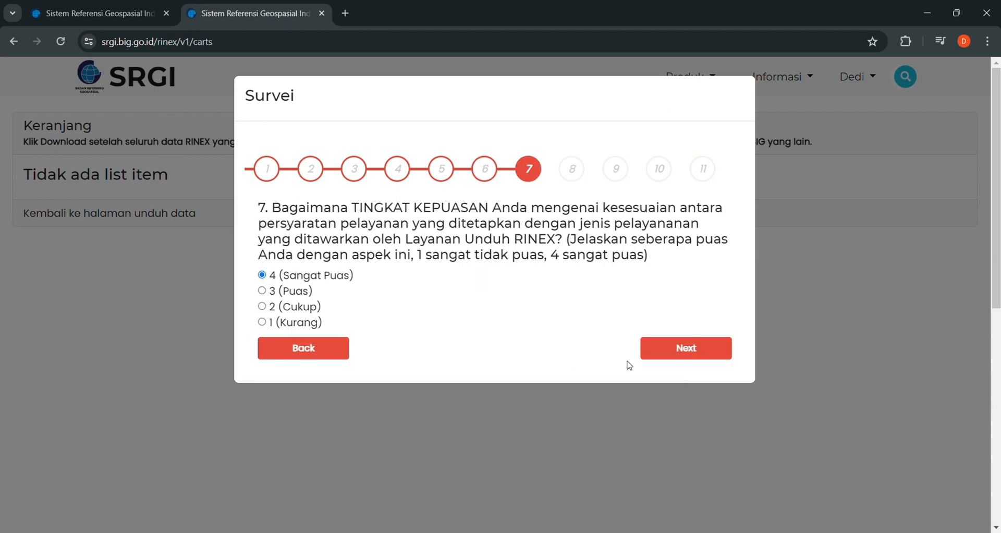
click(665, 348)
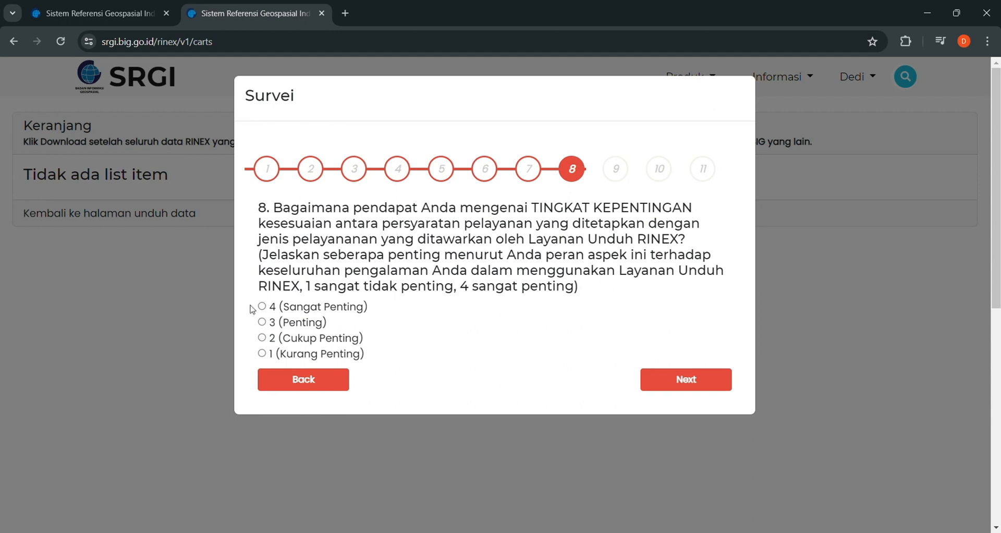
click(261, 307)
click(671, 382)
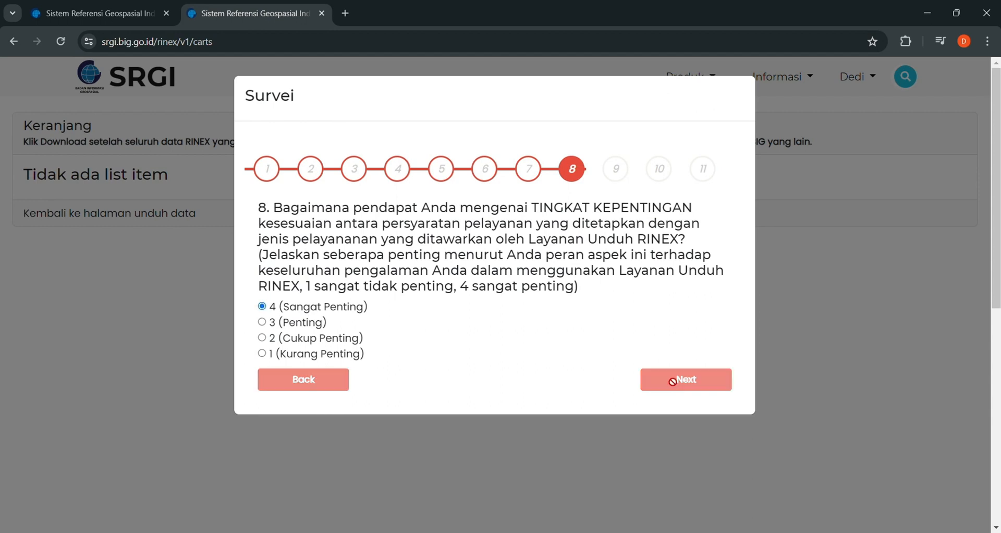
click(261, 290)
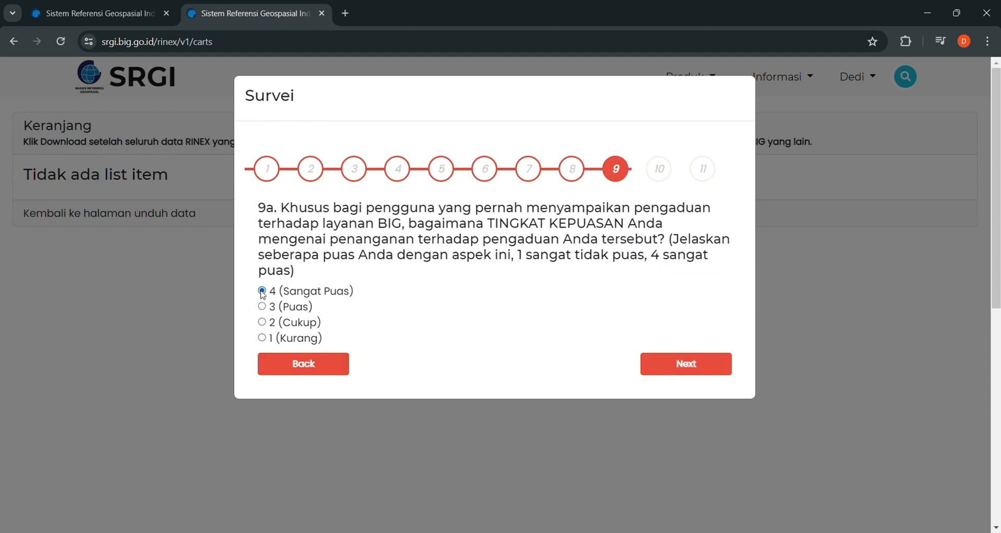
click(697, 367)
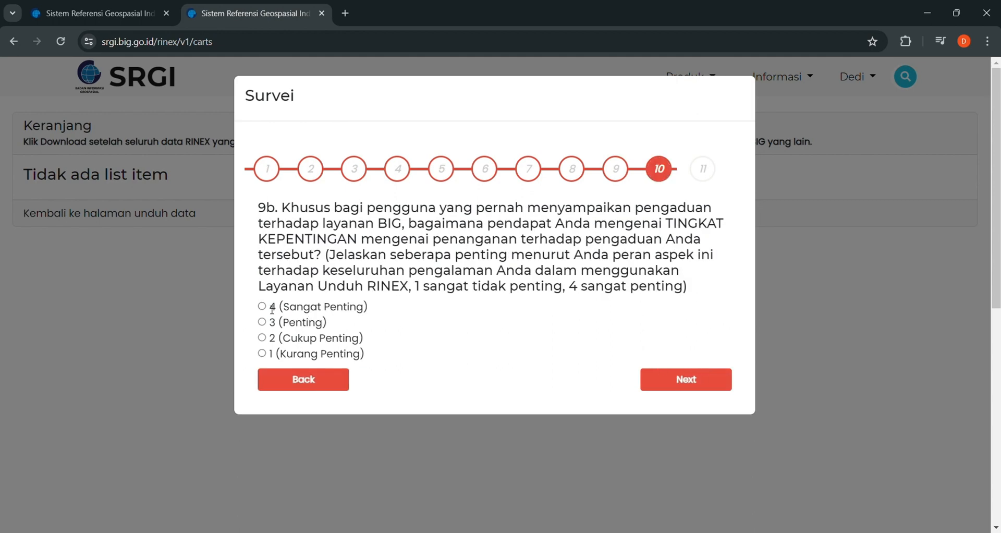
click(262, 307)
click(686, 382)
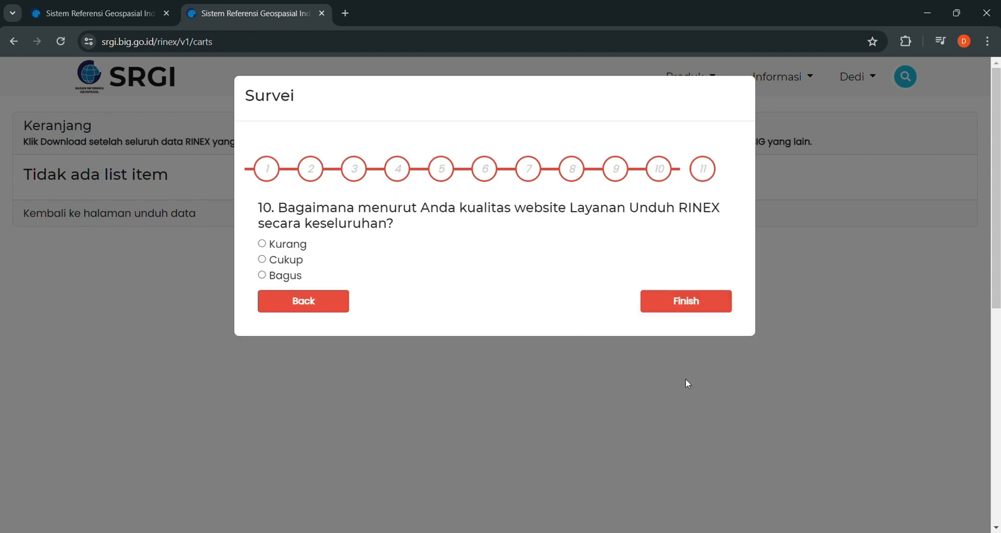
click(262, 275)
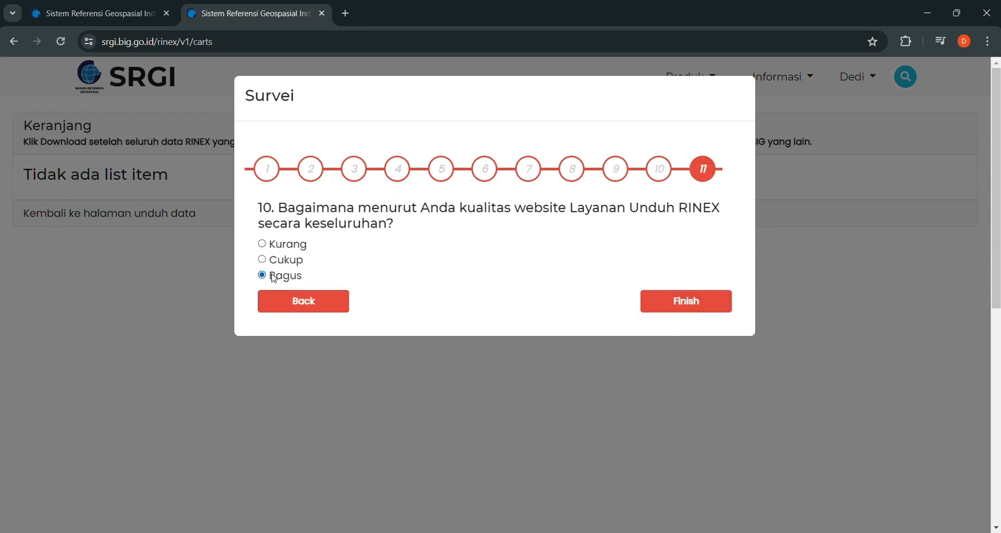
click(691, 310)
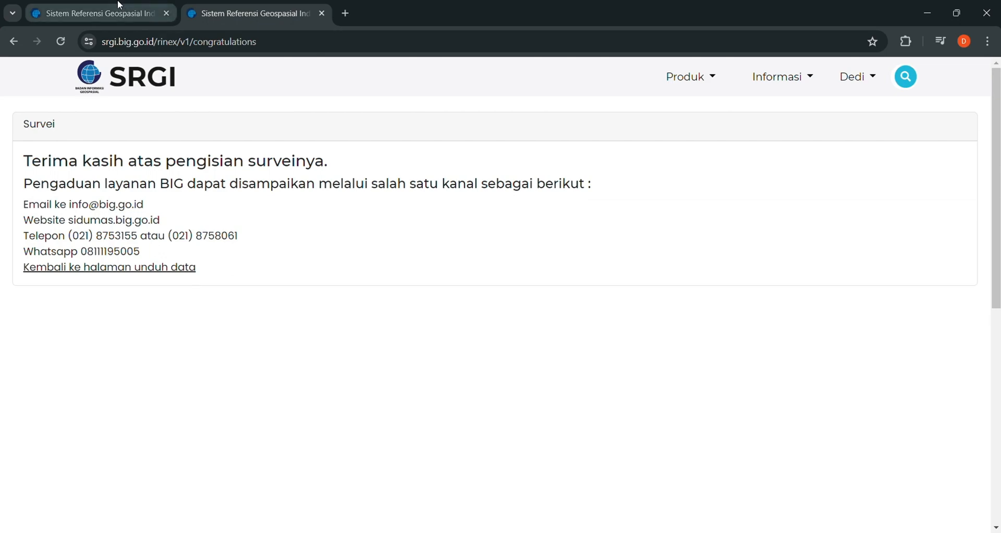
Step: Return to the station map and open the RINEX data download page of the CORS station at Lembang
click(98, 10)
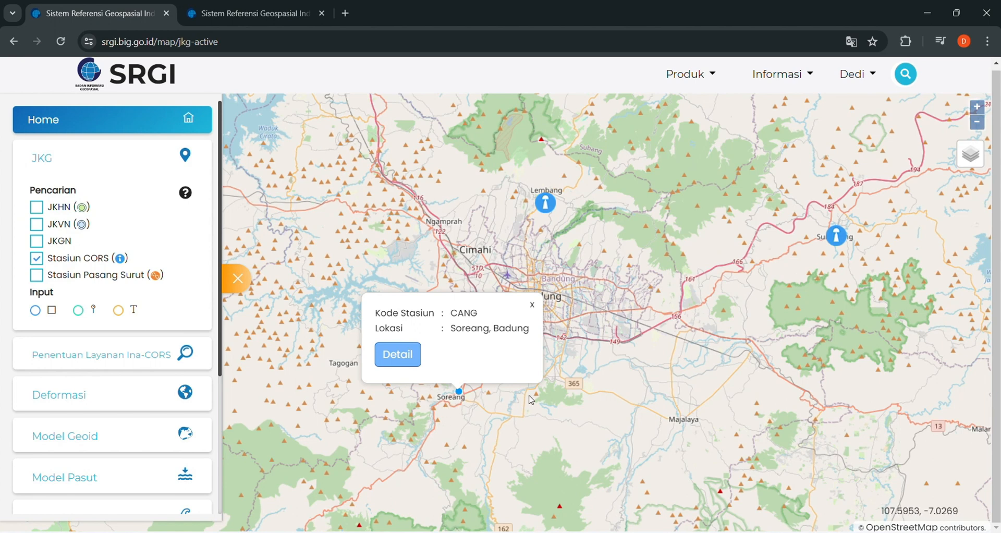
click(550, 212)
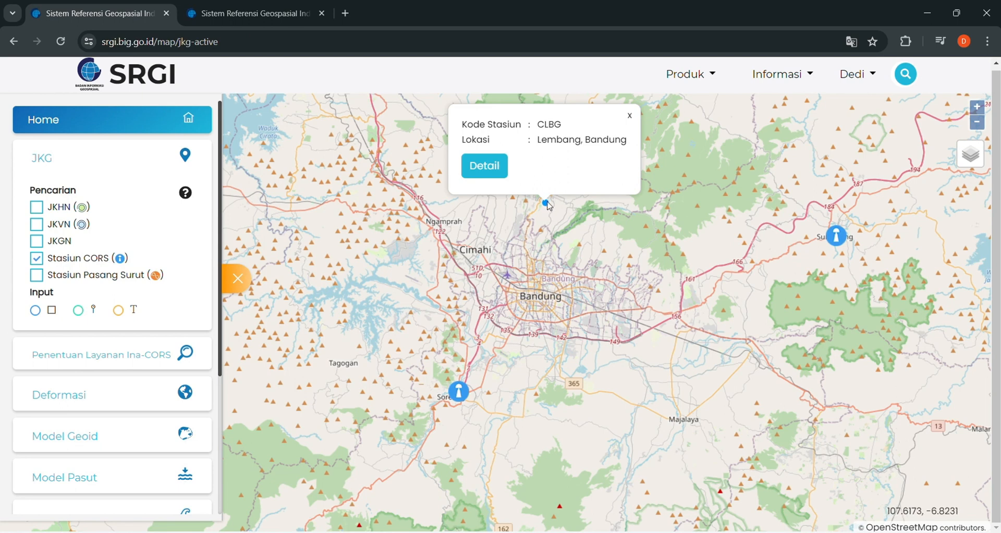
click(484, 165)
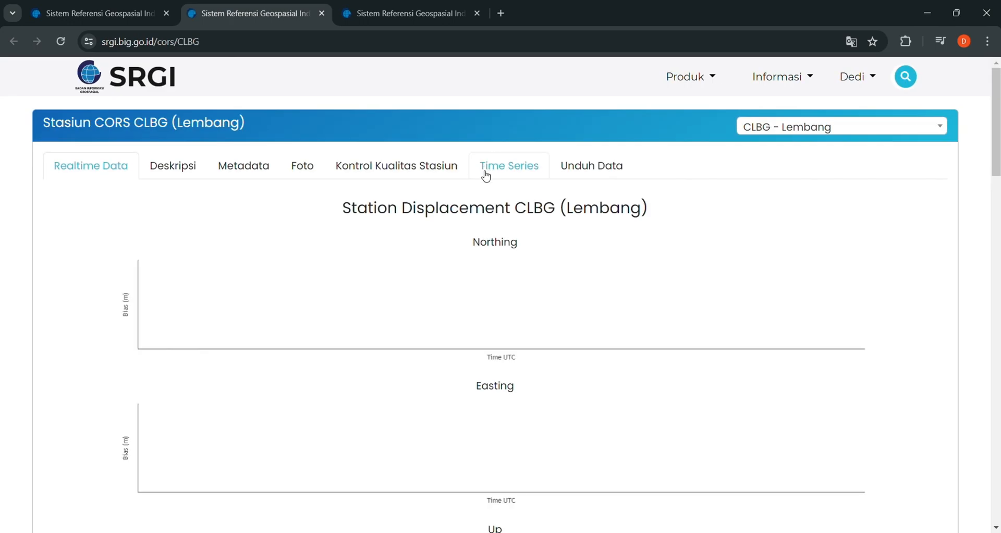
click(599, 167)
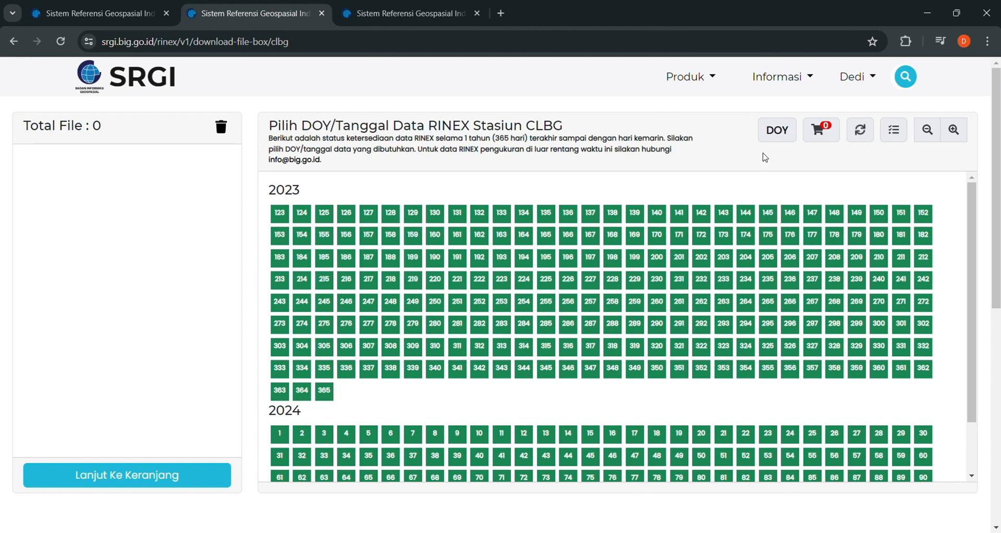
Step: Display the availability calendar by date, add the CLBG station's RINEX data for 4/23 2024, and open the cart
click(776, 130)
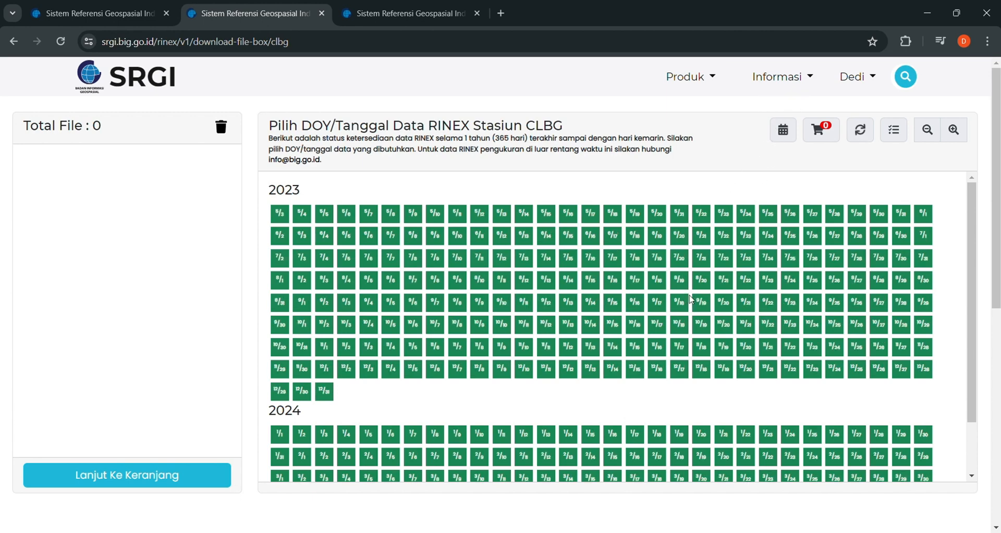
scroll(701, 319, down, 1)
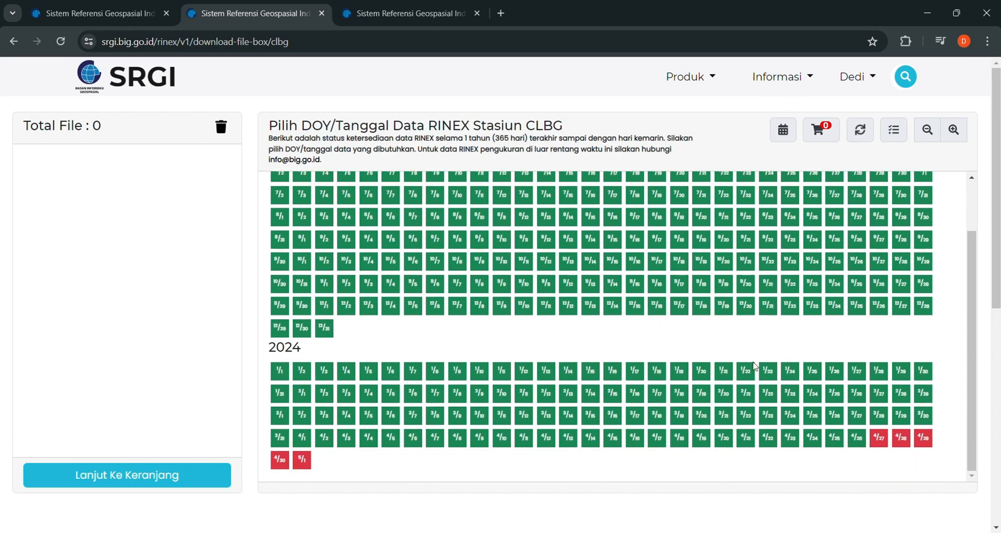
click(791, 440)
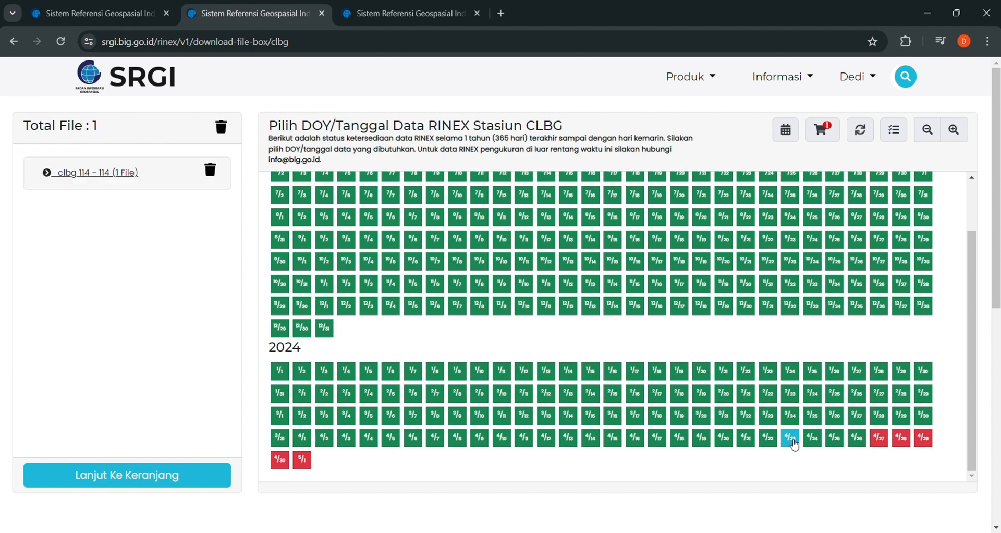
click(820, 131)
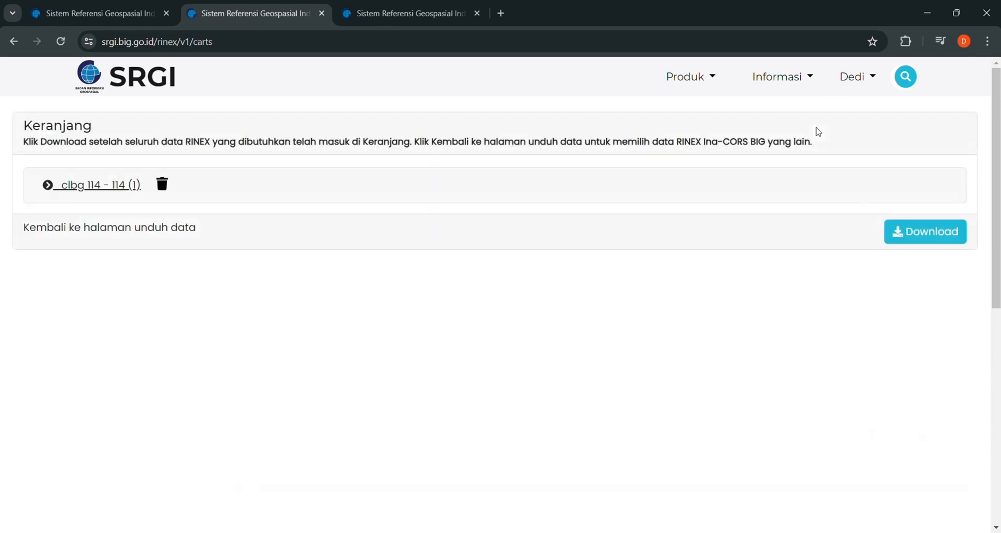
Step: Request the download from the cart with the purpose "Praktikum Survei GNSS", accepting the terms and conditions
click(914, 241)
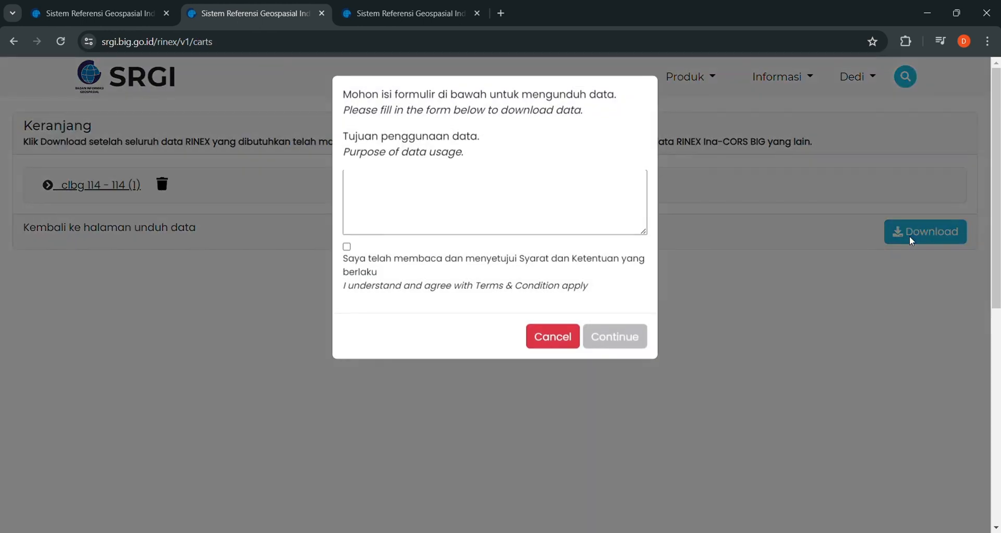
click(389, 192)
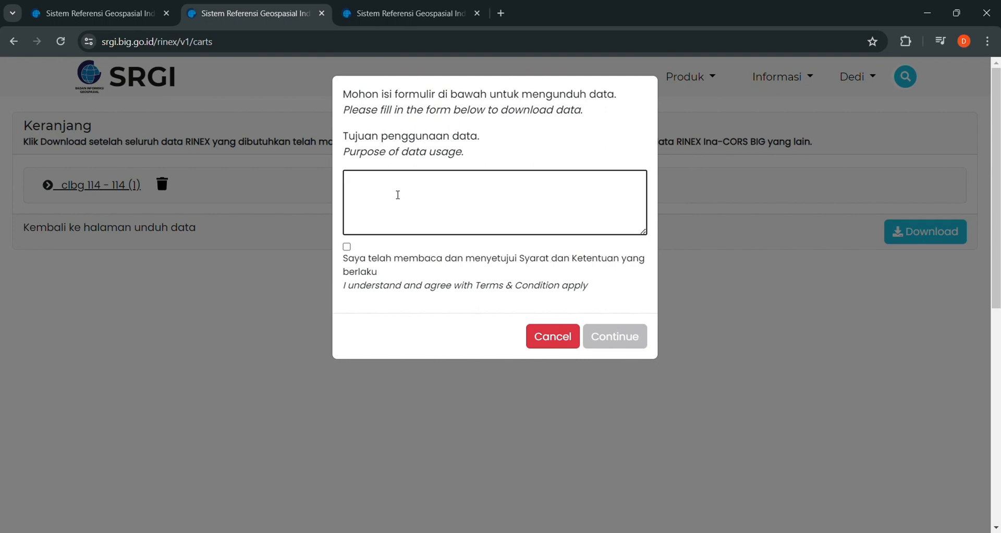
text(Praktikum Surve)
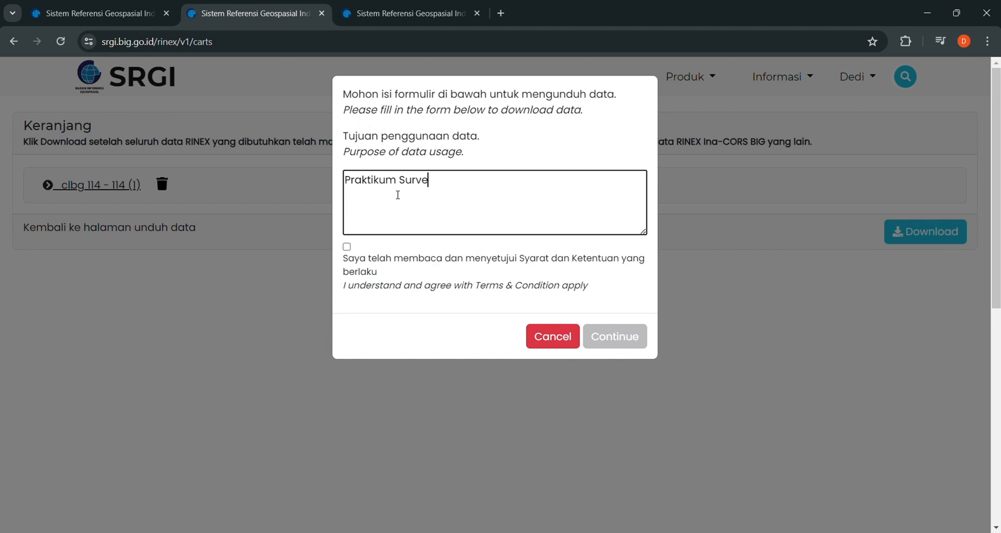
text(i GNSS)
click(347, 247)
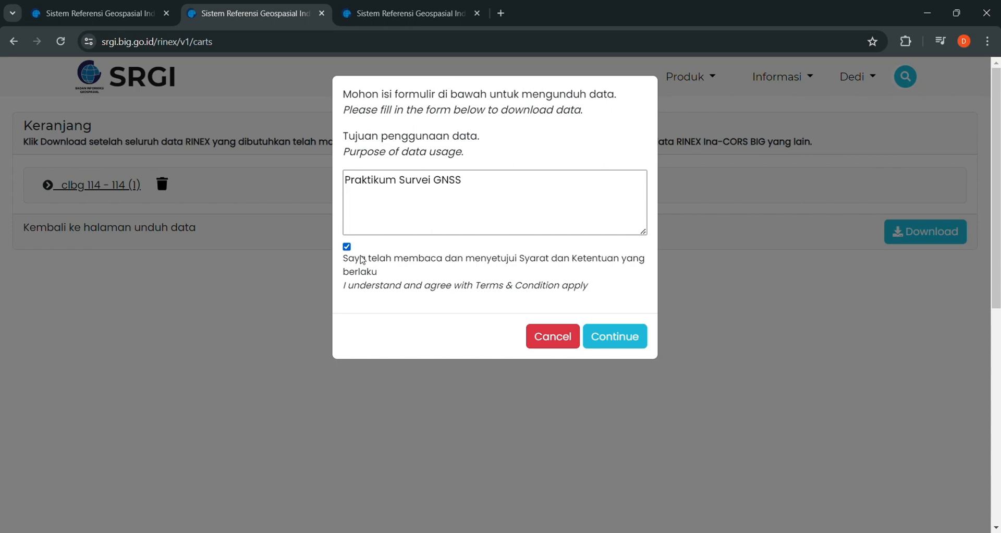
click(625, 346)
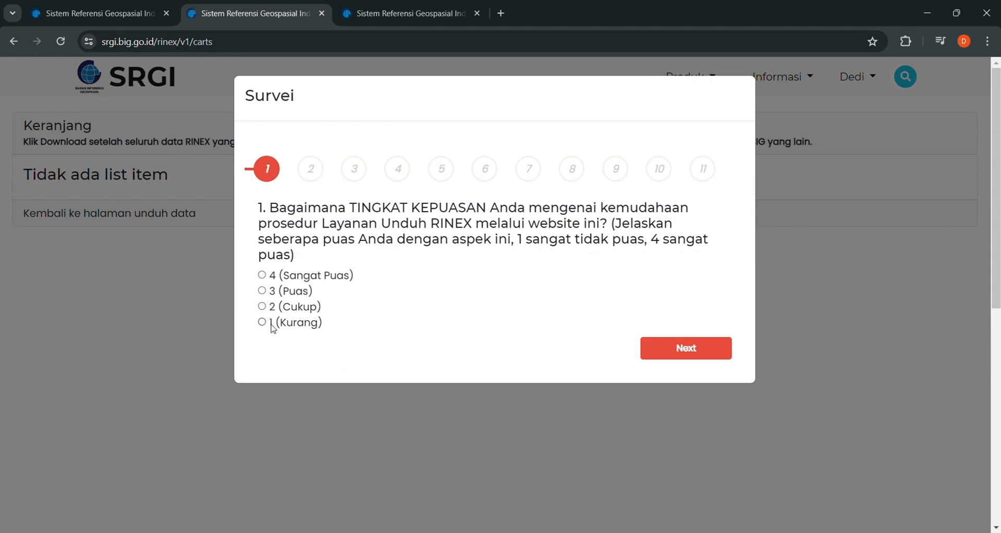
Step: Answer questions 1 to 6 of the survey with 4 (Sangat Puas or Sangat Penting)
click(262, 275)
click(686, 347)
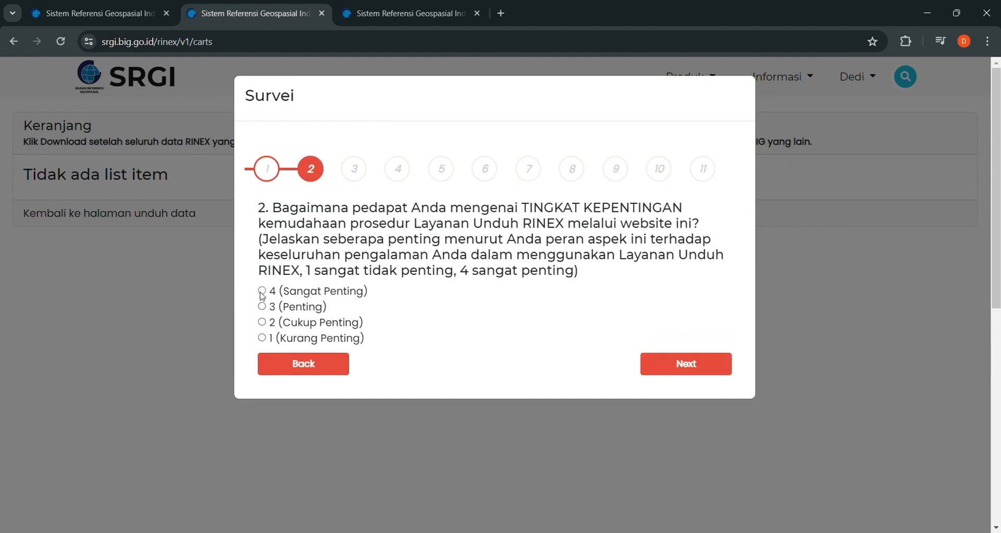
click(262, 292)
click(678, 364)
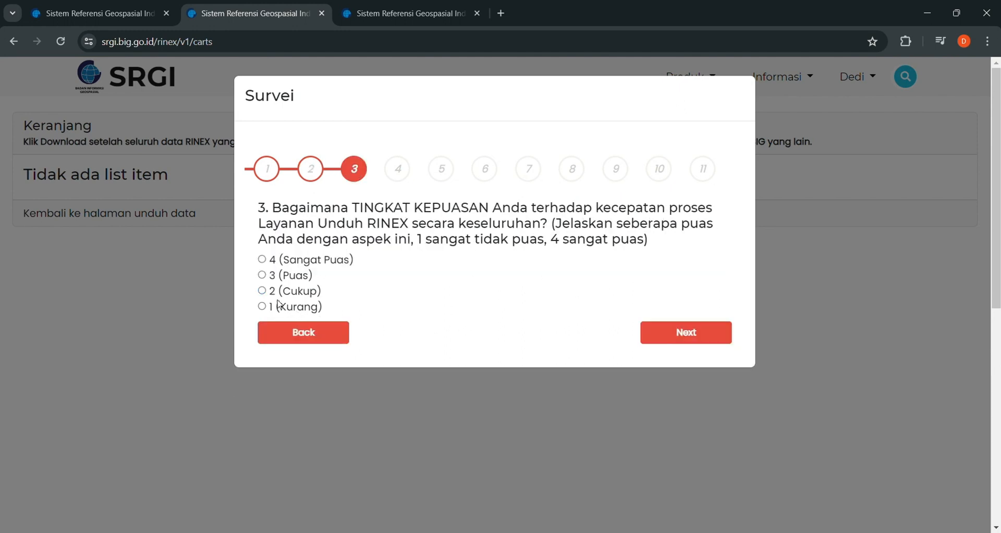
click(261, 259)
click(701, 332)
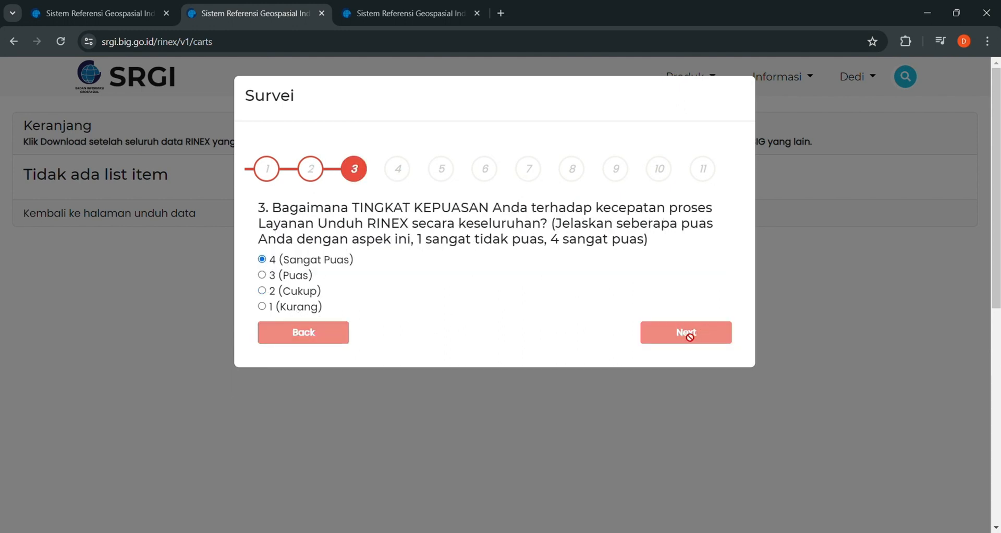
click(261, 290)
click(705, 365)
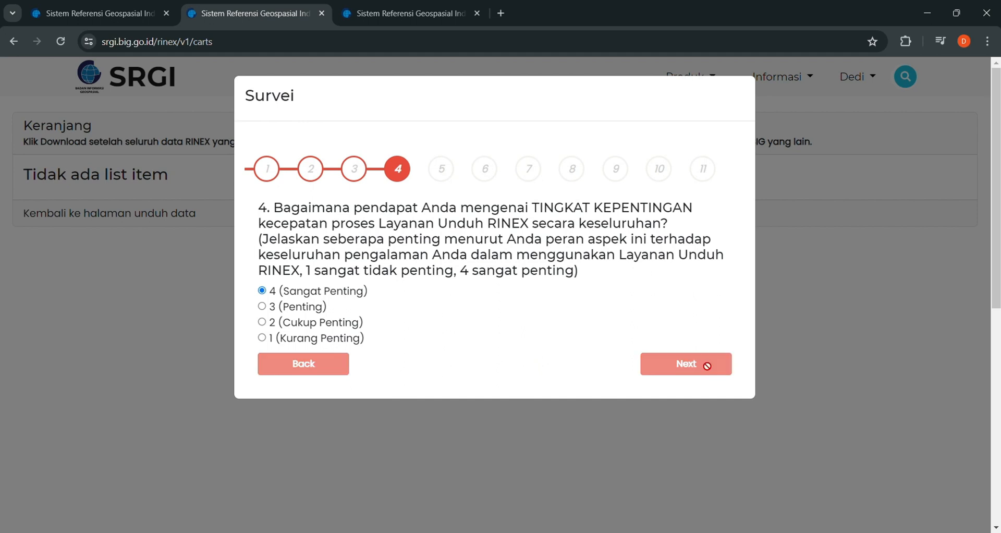
click(261, 275)
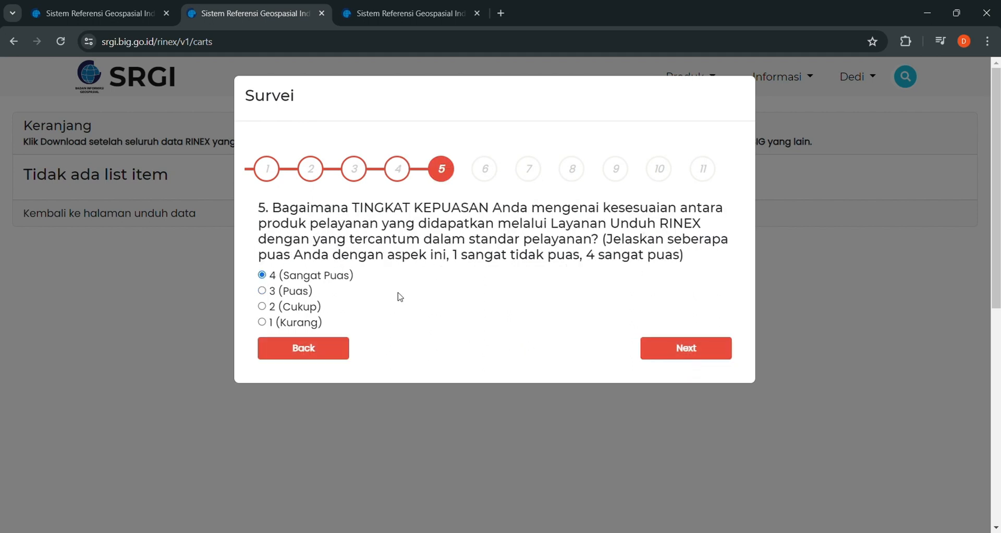
click(709, 347)
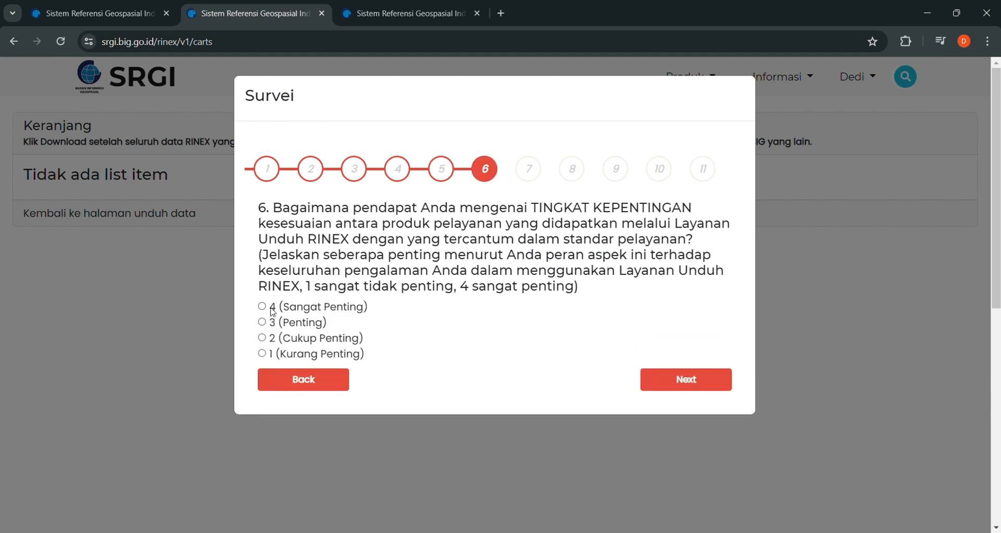
click(262, 306)
click(688, 379)
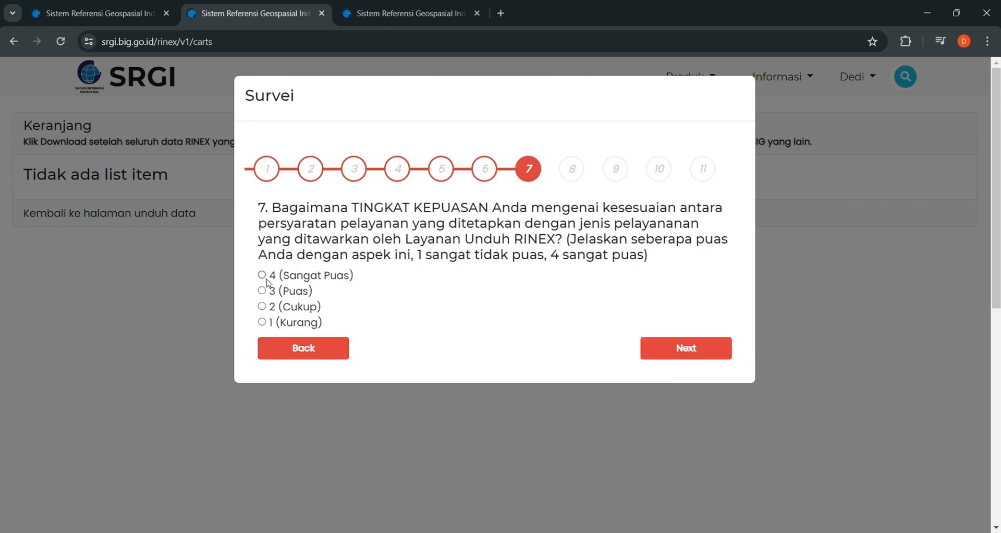
Step: Answer survey questions 7 to 9b with 4, rate the website quality as Bagus in question 10, and finish the survey
click(683, 349)
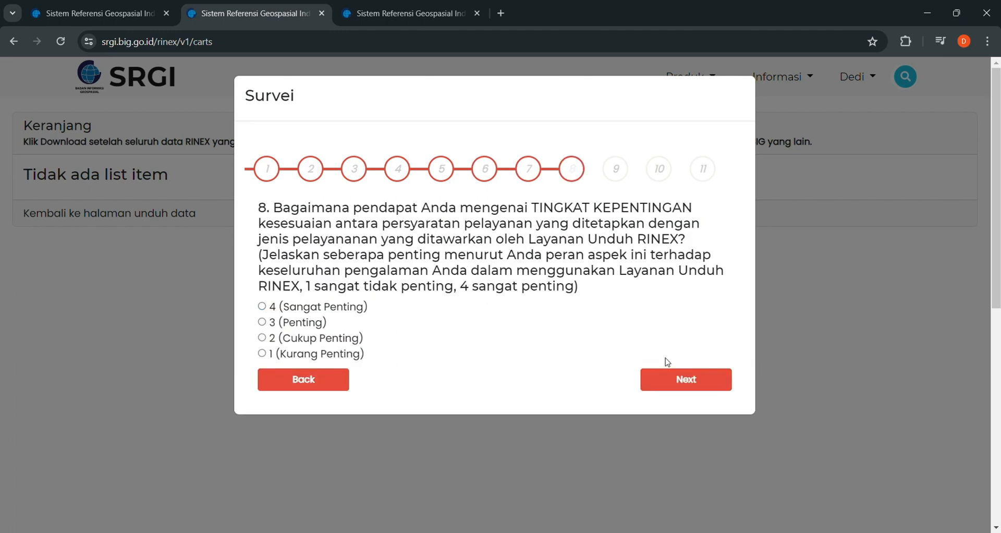
click(261, 306)
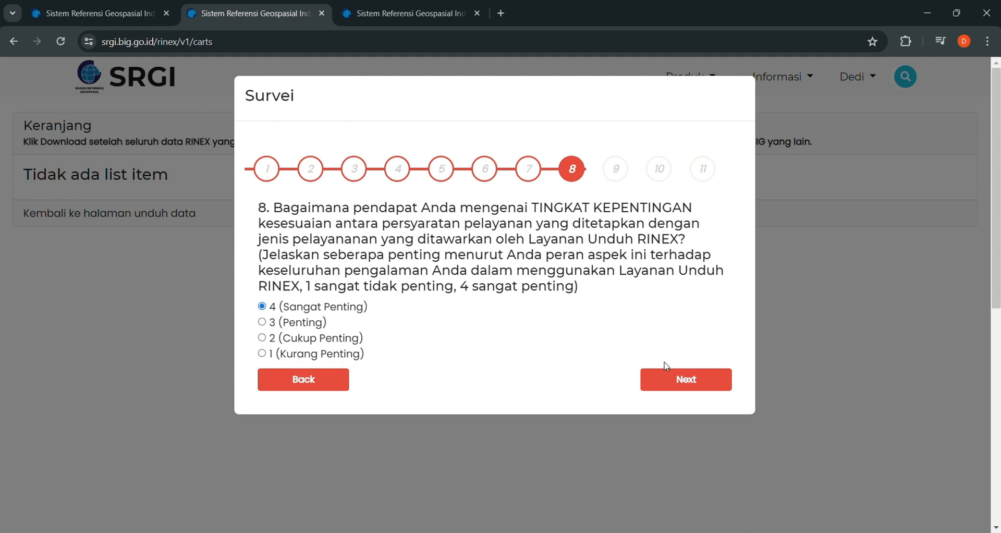
click(691, 379)
click(263, 291)
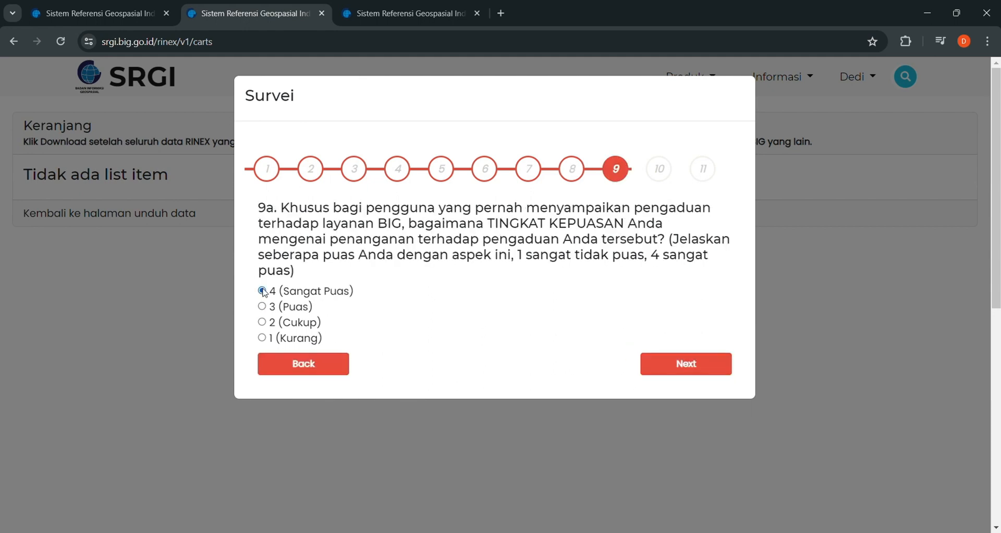
click(704, 363)
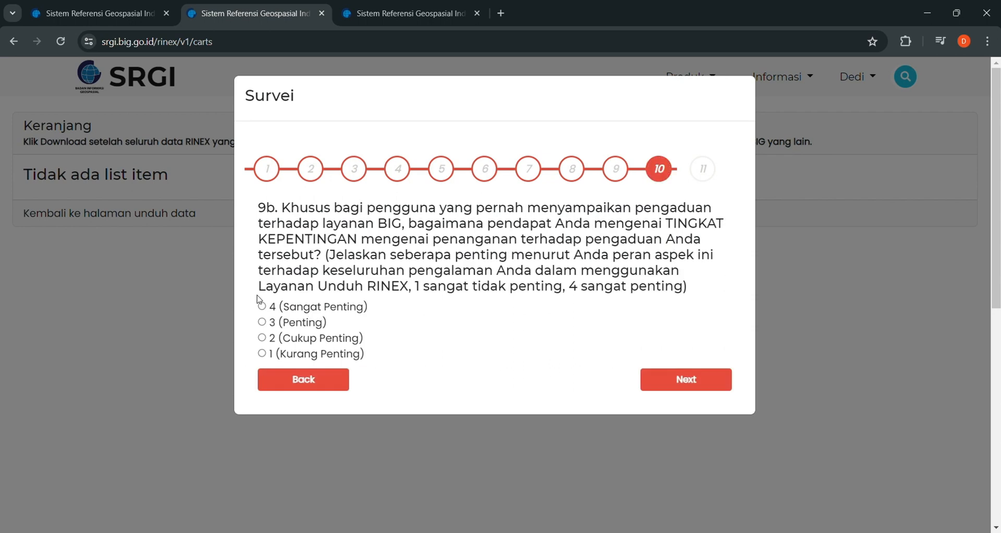
click(263, 306)
click(679, 384)
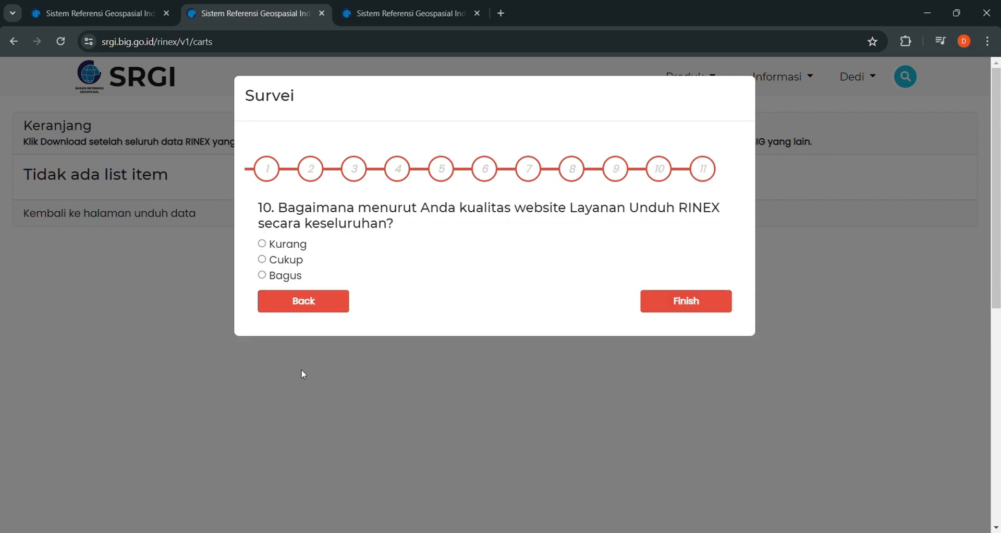
click(262, 275)
click(687, 302)
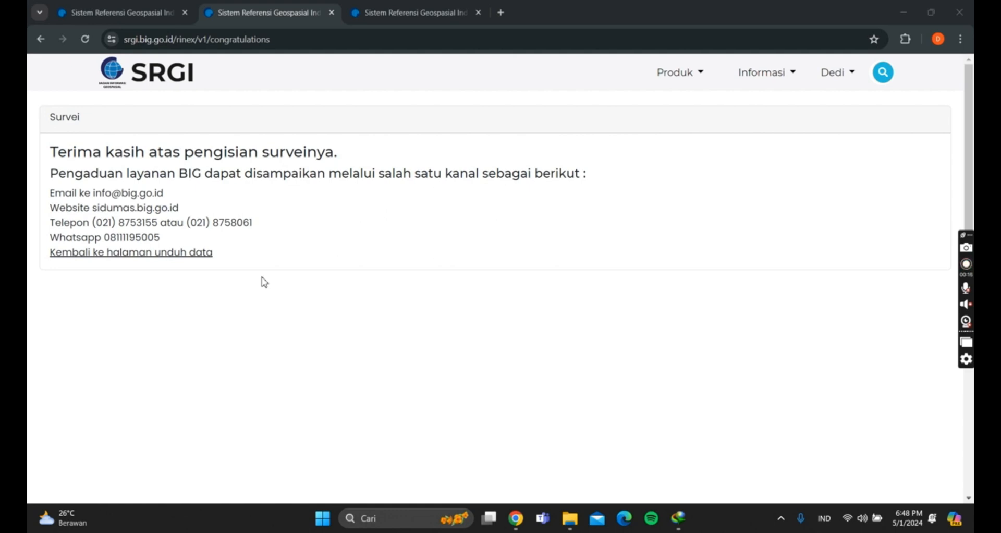
Step: Switch to File Explorer and create a folder named DATA in PRAKTIKUM GNSS > Praktikum on drive D
click(570, 525)
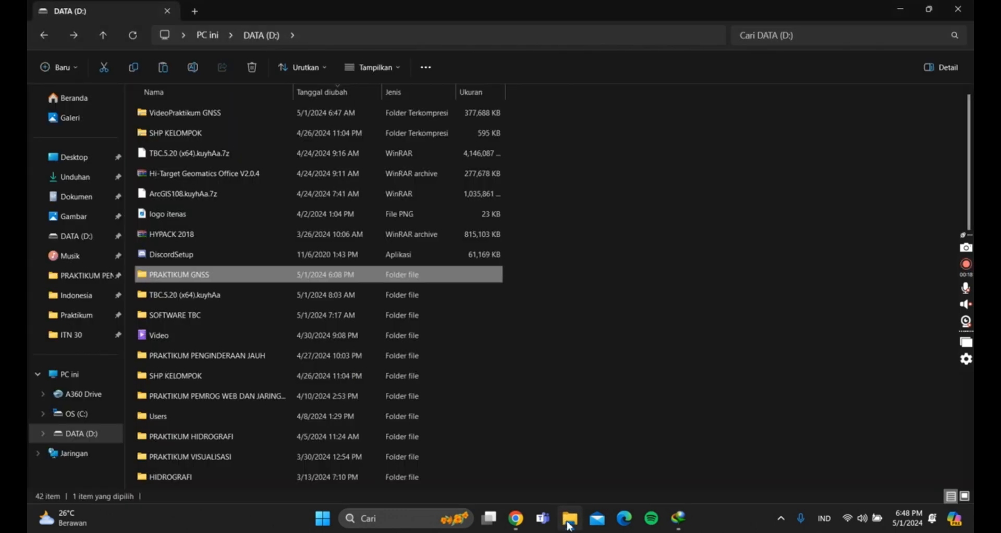
double_click(178, 276)
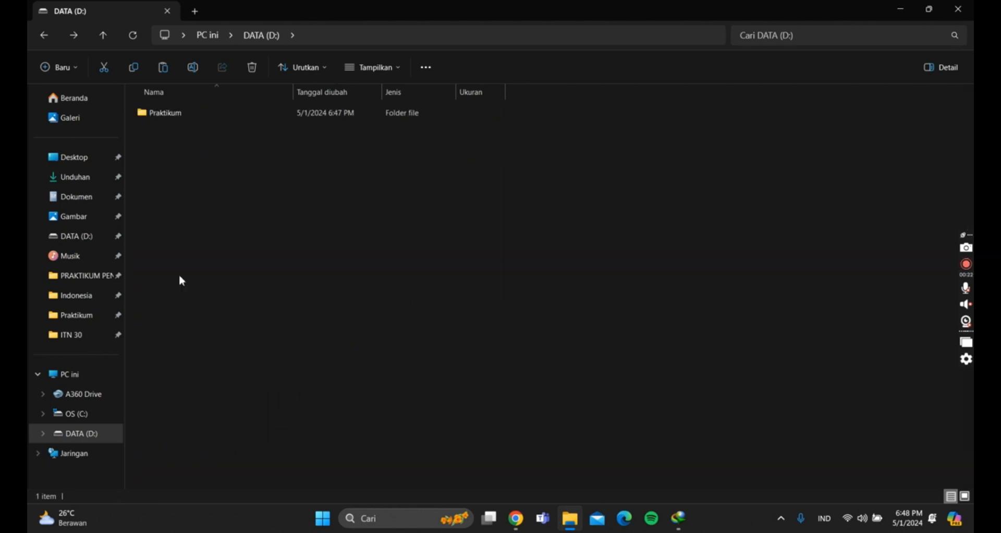
click(165, 119)
double_click(165, 120)
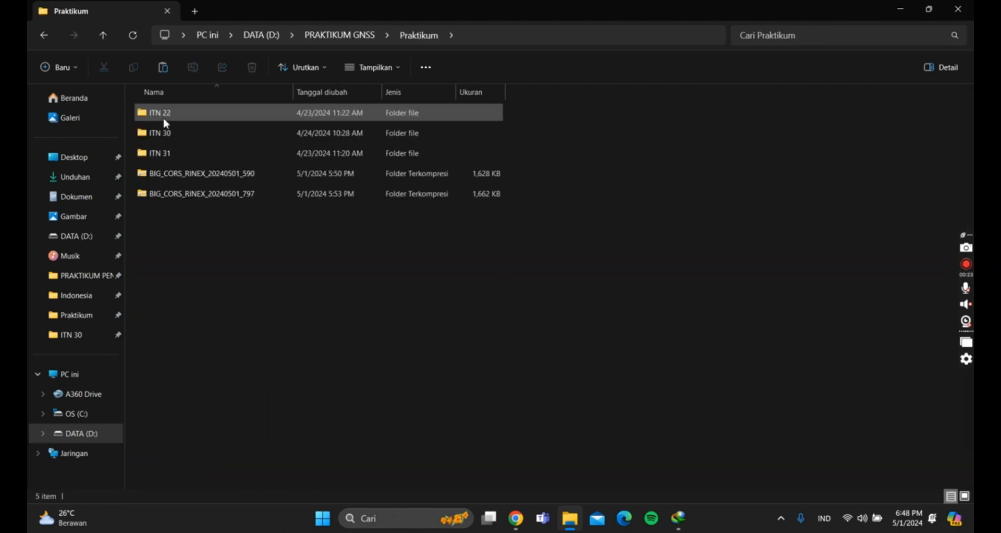
right_click(178, 240)
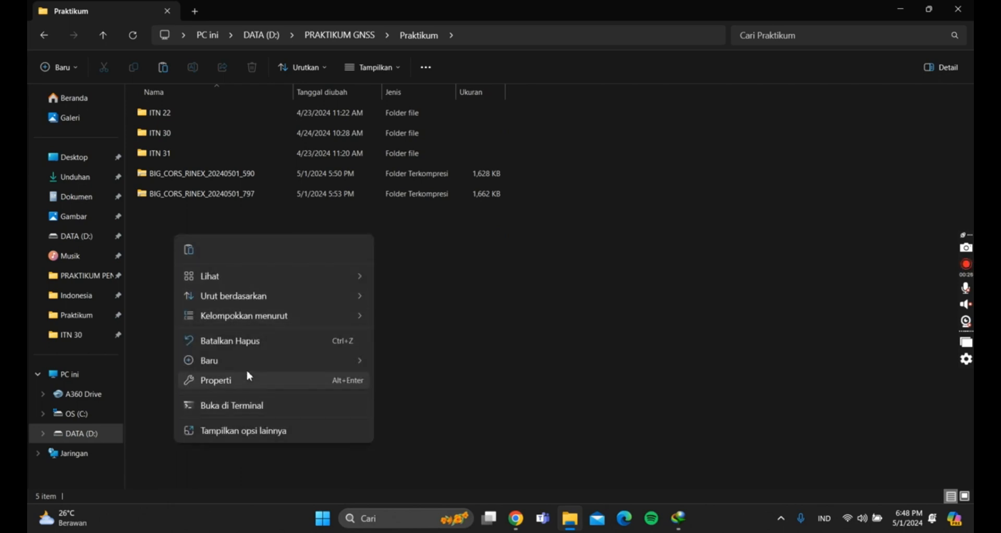
mouse_move(249, 366)
click(412, 142)
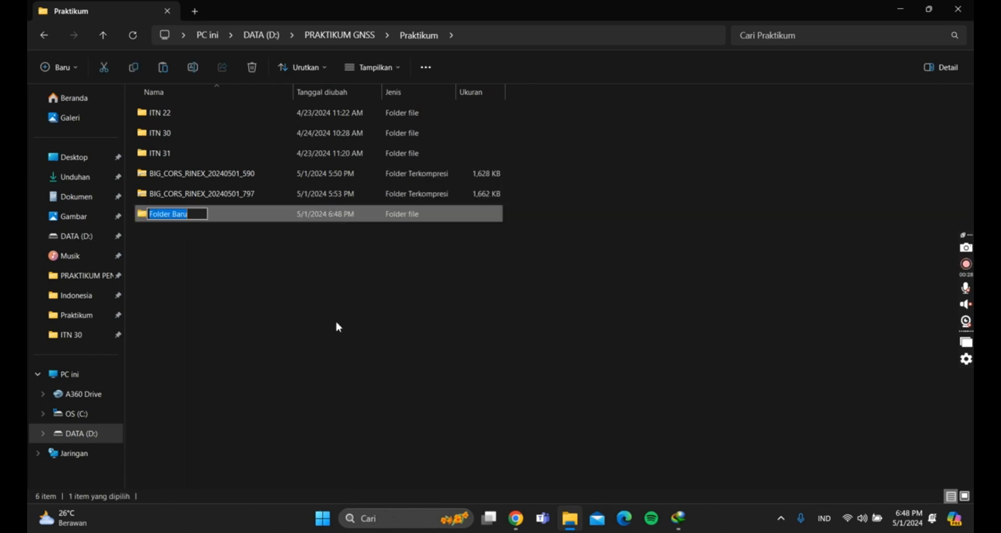
text(DATA)
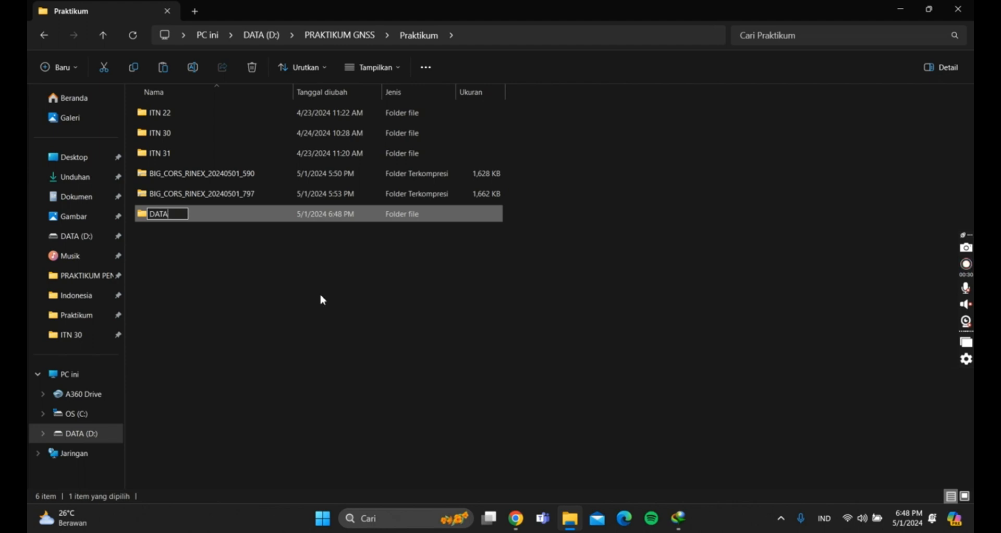
key(Return)
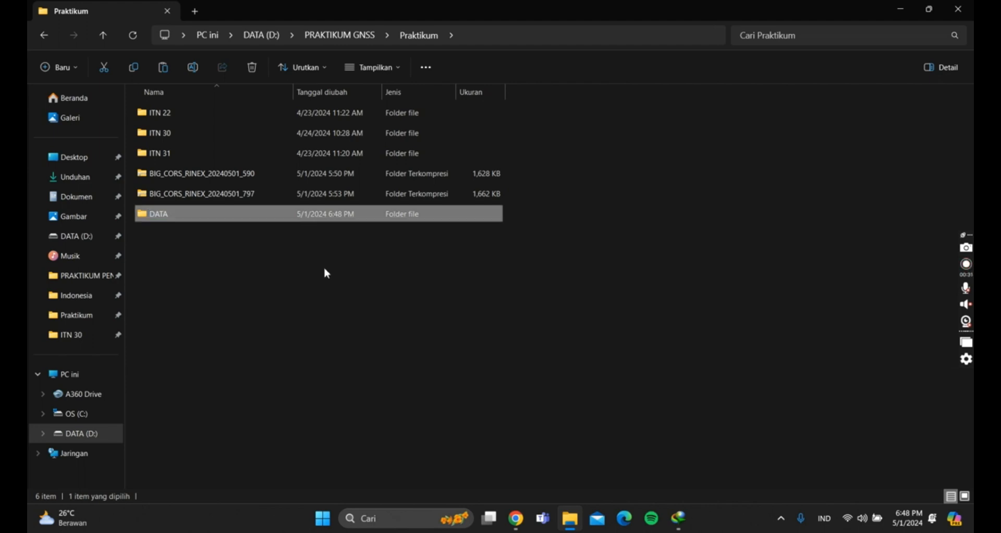
Step: Create a subfolder named DATA GPS inside the DATA folder
double_click(157, 216)
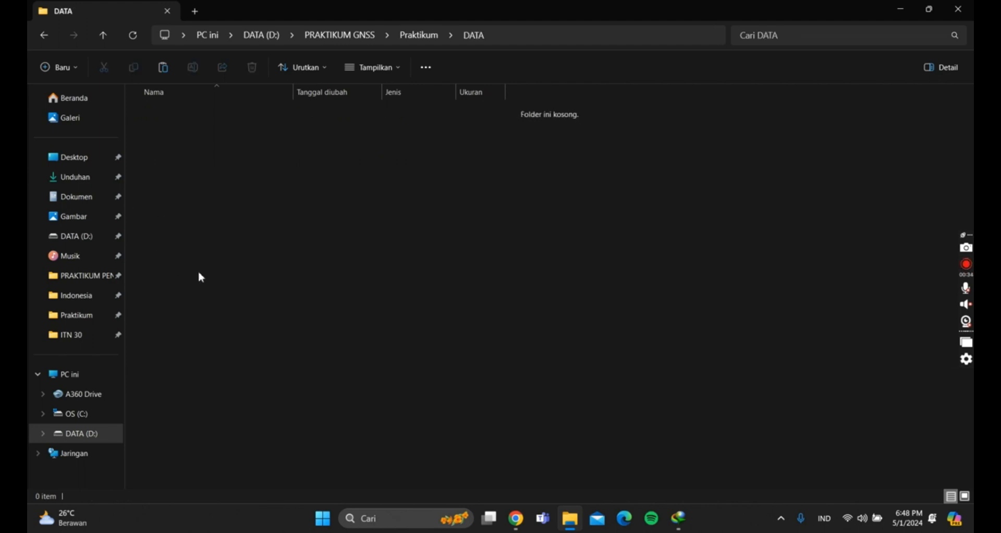
right_click(200, 276)
mouse_move(289, 184)
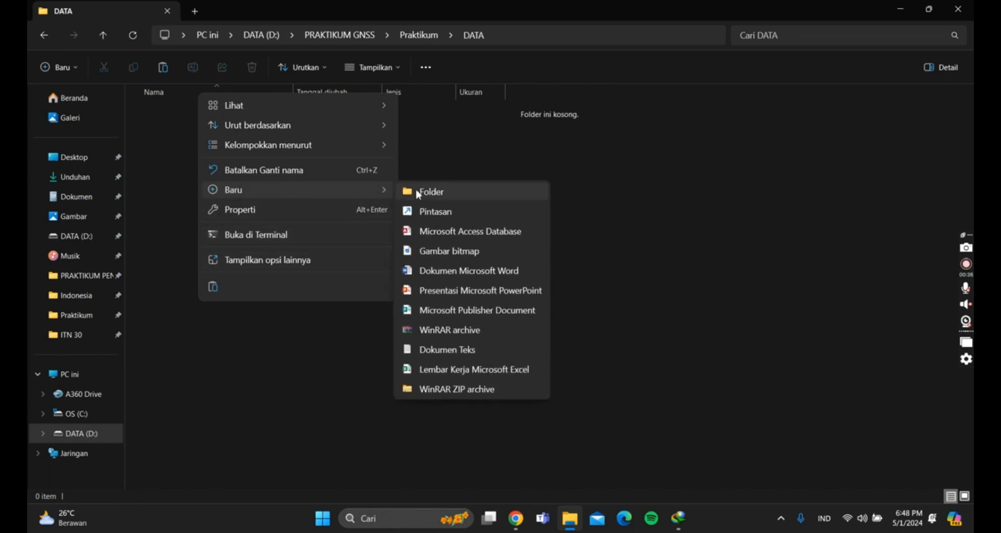
click(417, 188)
text(DATA)
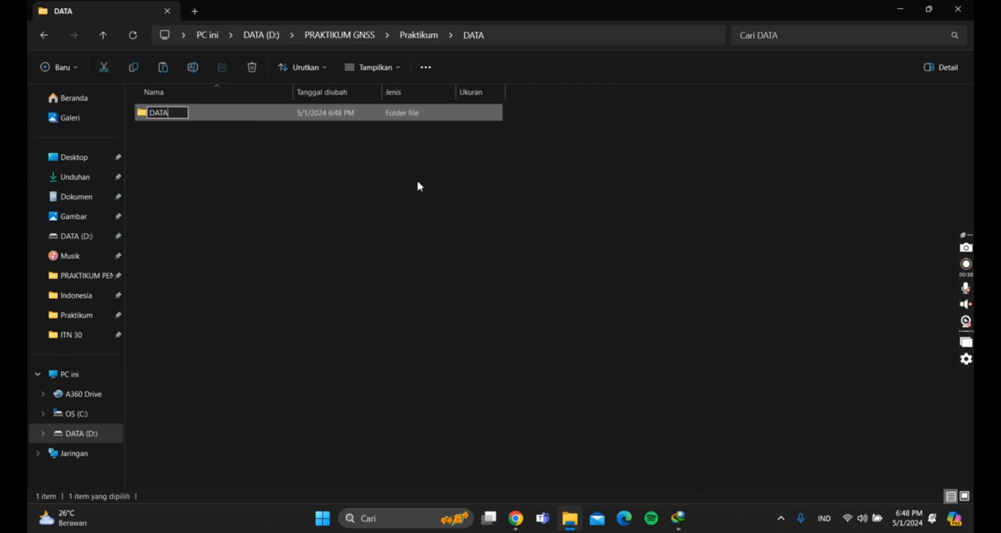
text( GPS)
key(Return)
Step: Copy the file _1371140 from the ITN 22 folder into DATA > DATA GPS
click(43, 34)
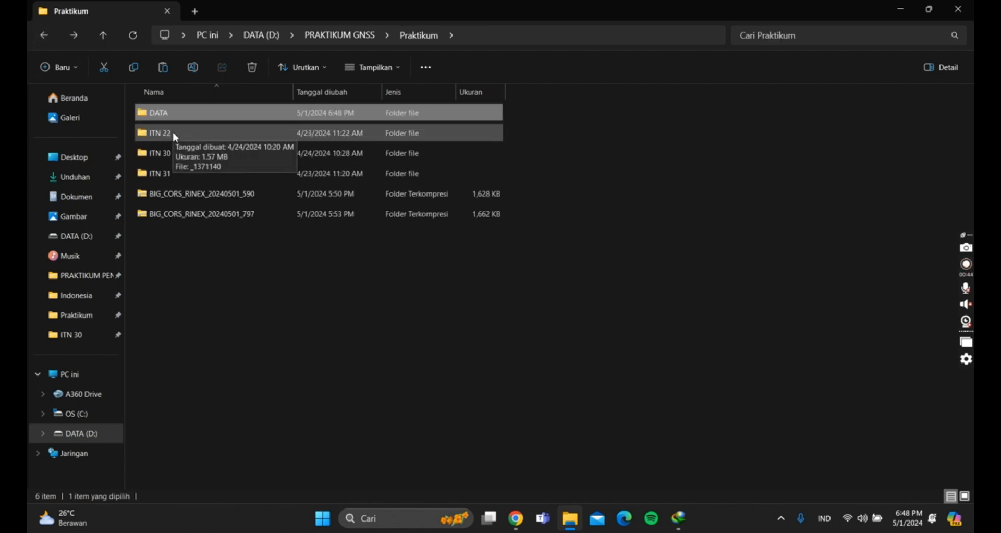
double_click(156, 133)
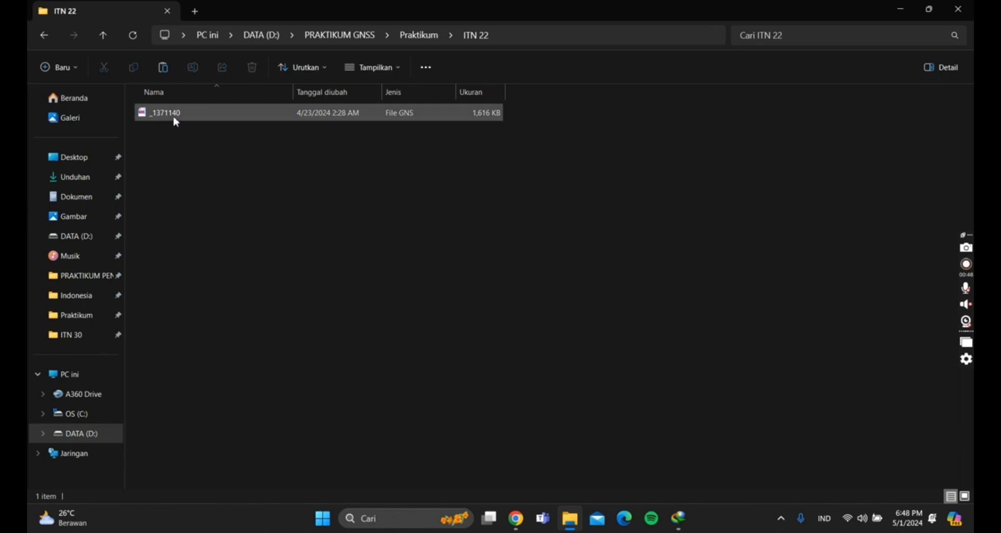
click(166, 120)
click(135, 66)
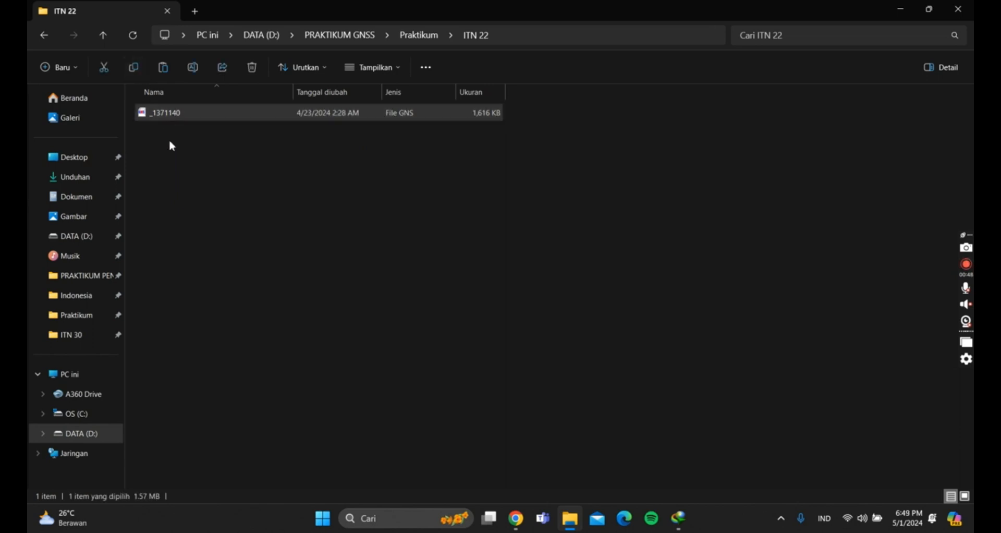
click(43, 35)
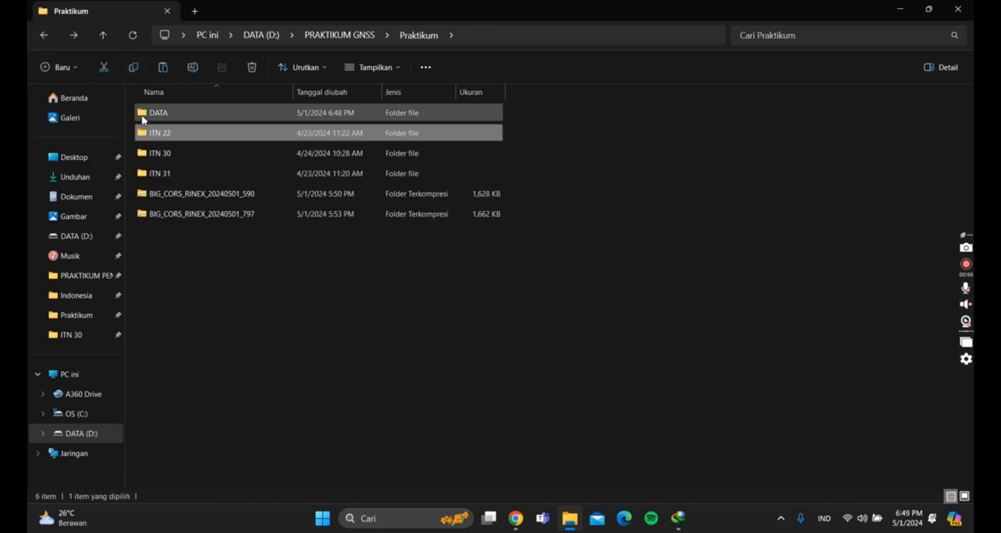
double_click(159, 119)
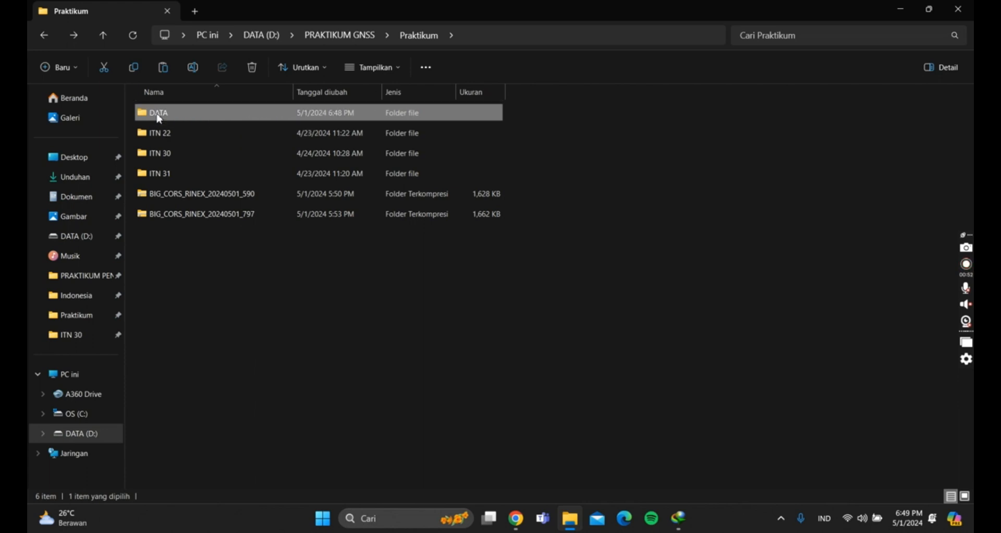
double_click(172, 114)
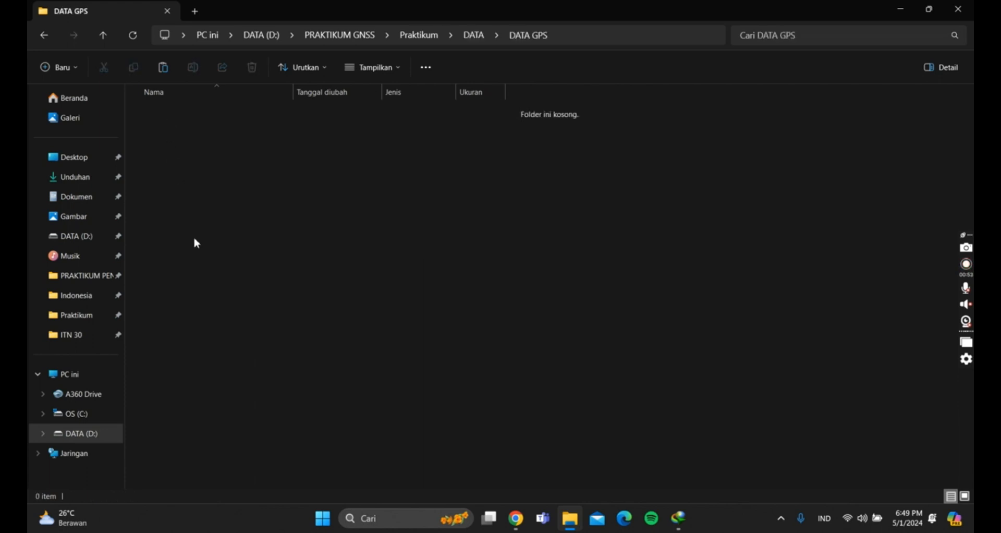
click(163, 68)
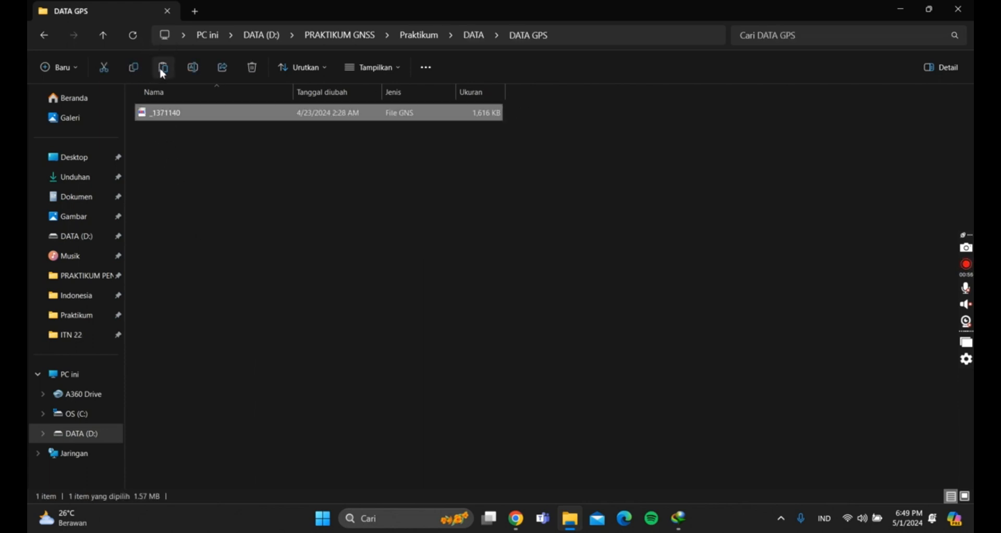
Step: Copy the file _4451140 from the ITN 30 folder into DATA > DATA GPS
click(42, 35)
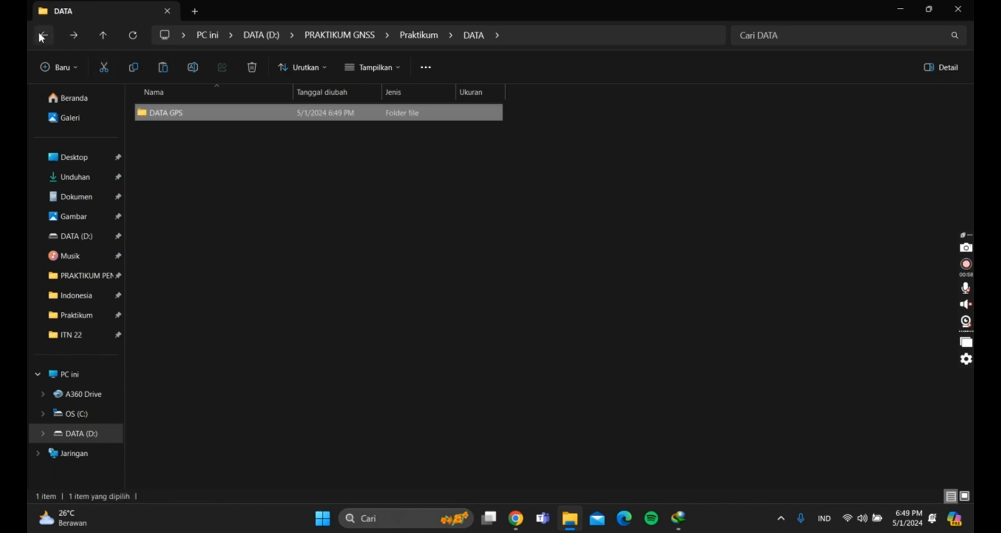
click(42, 35)
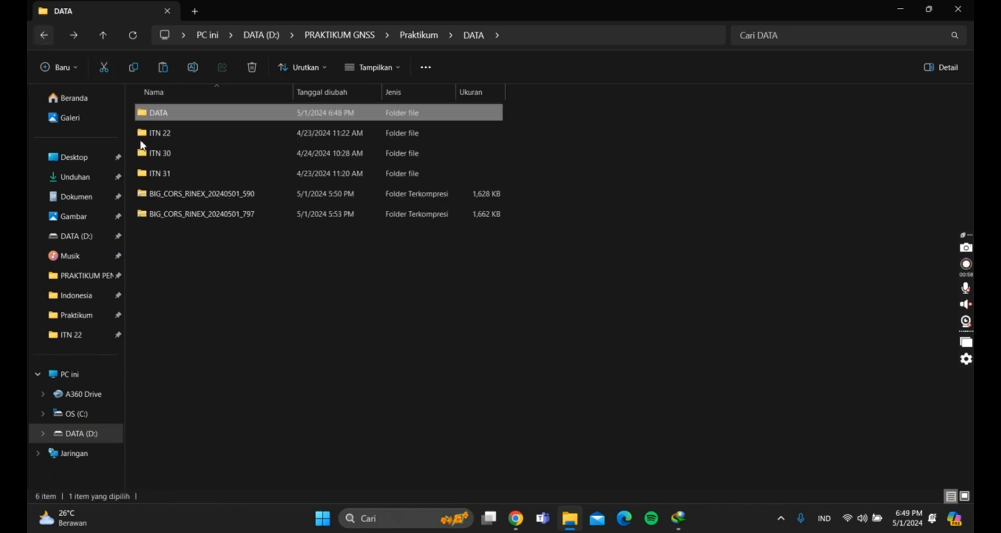
double_click(168, 154)
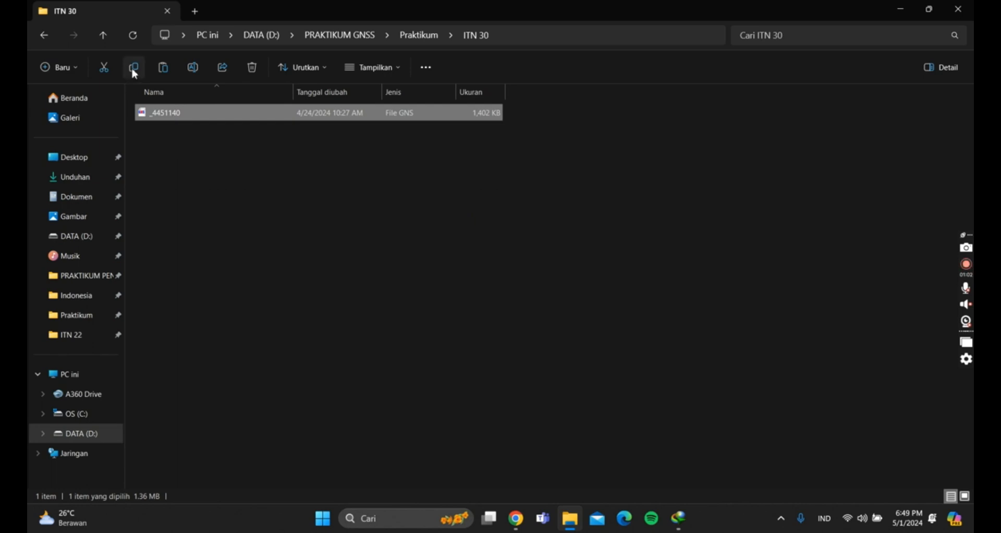
click(44, 36)
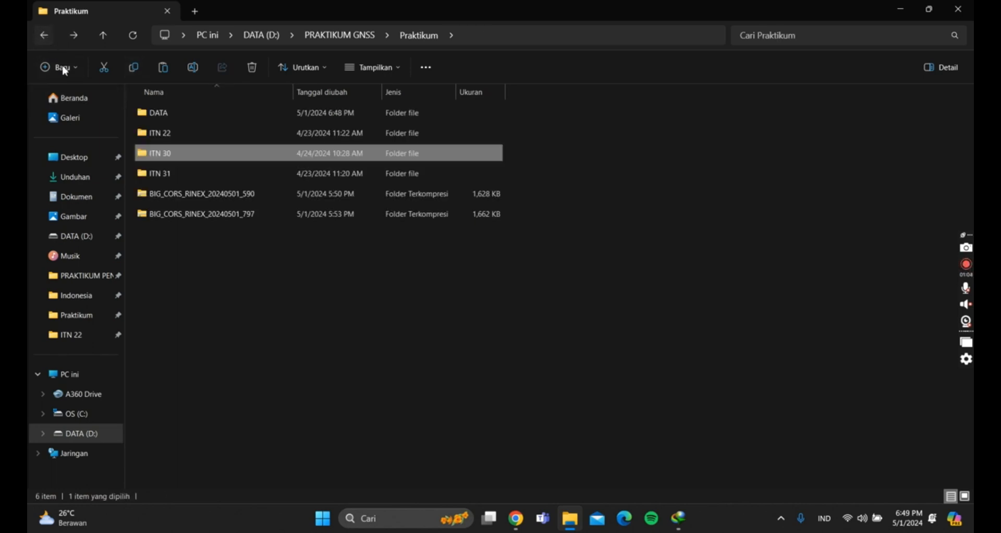
double_click(171, 111)
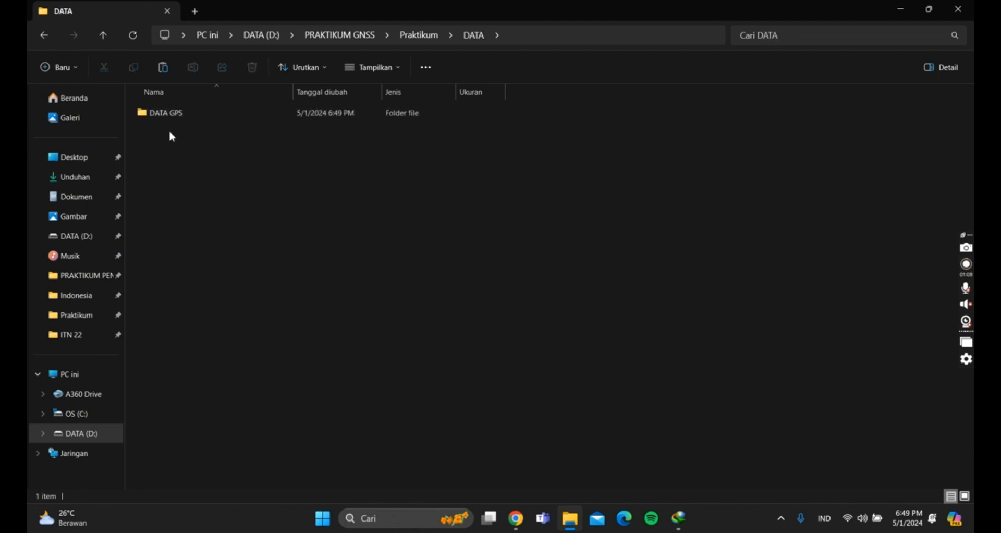
double_click(169, 119)
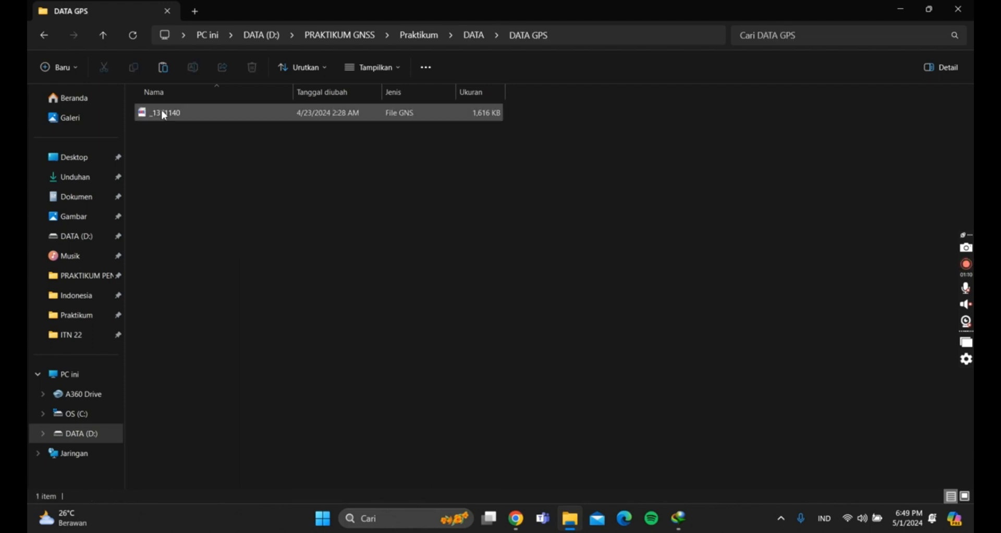
click(163, 73)
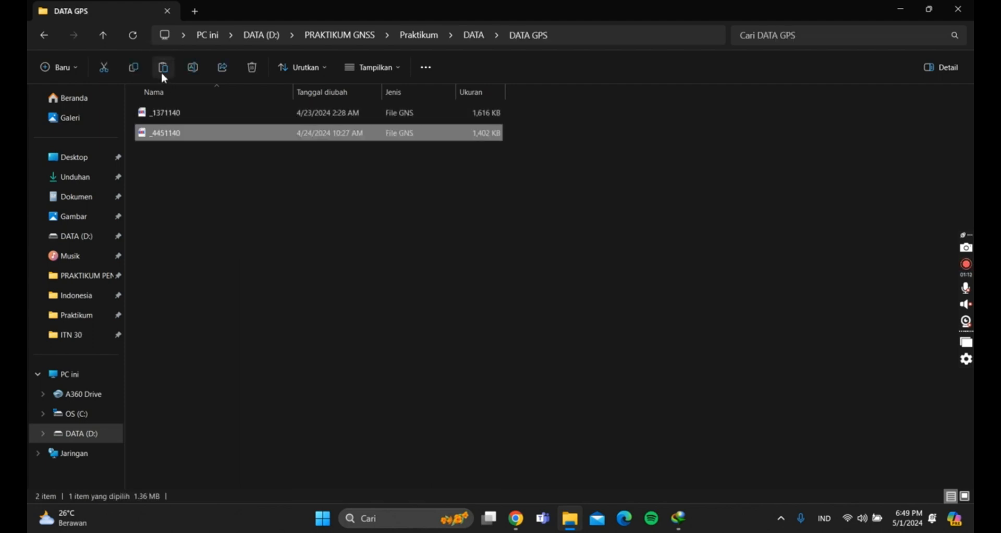
Step: Copy the file _6411143 from the ITN 31 folder into DATA > DATA GPS, and return to the DATA folder
click(45, 36)
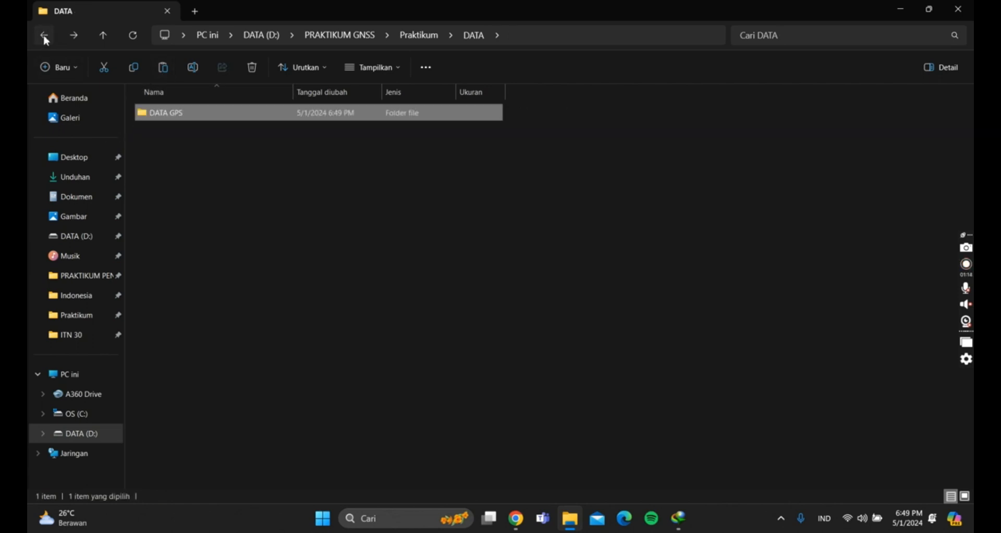
click(44, 36)
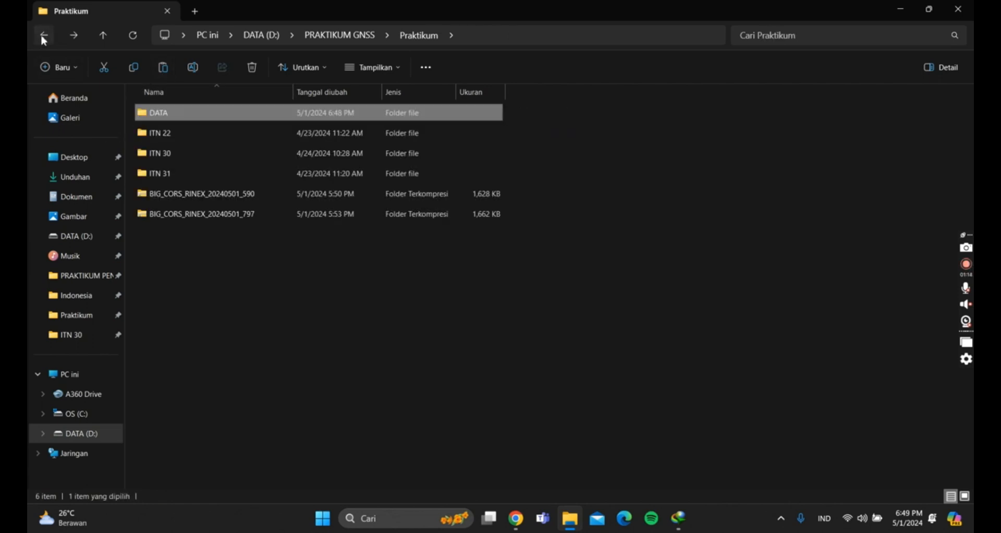
double_click(162, 180)
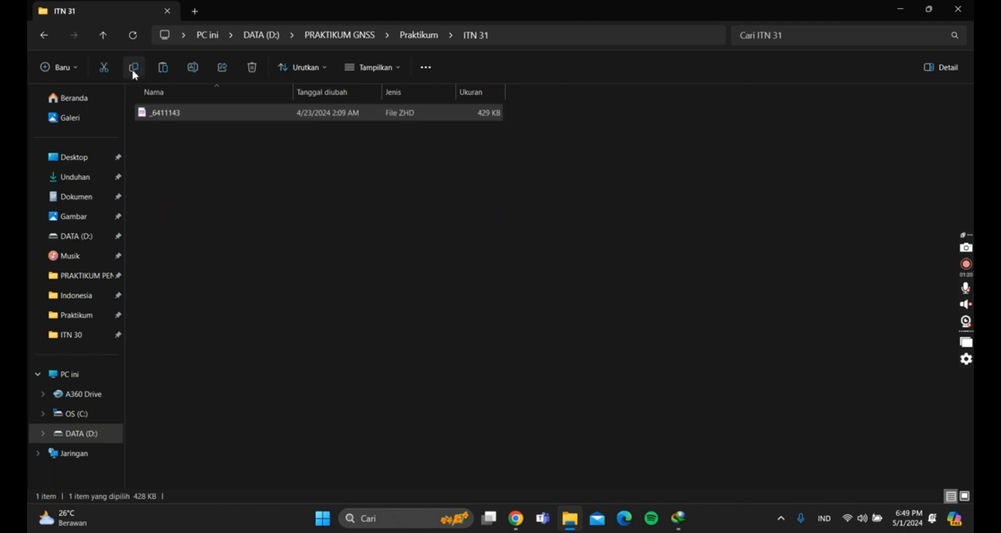
click(45, 36)
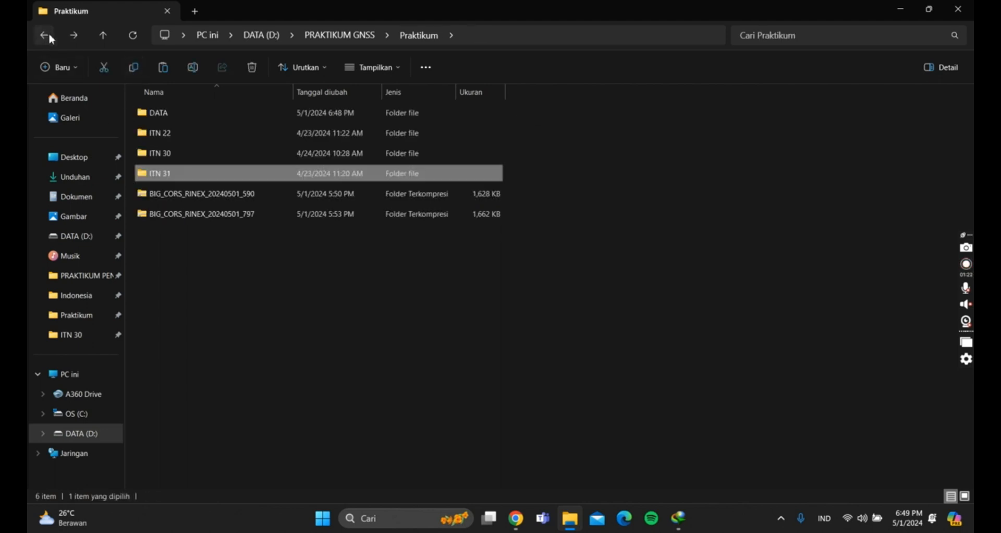
double_click(161, 115)
double_click(165, 119)
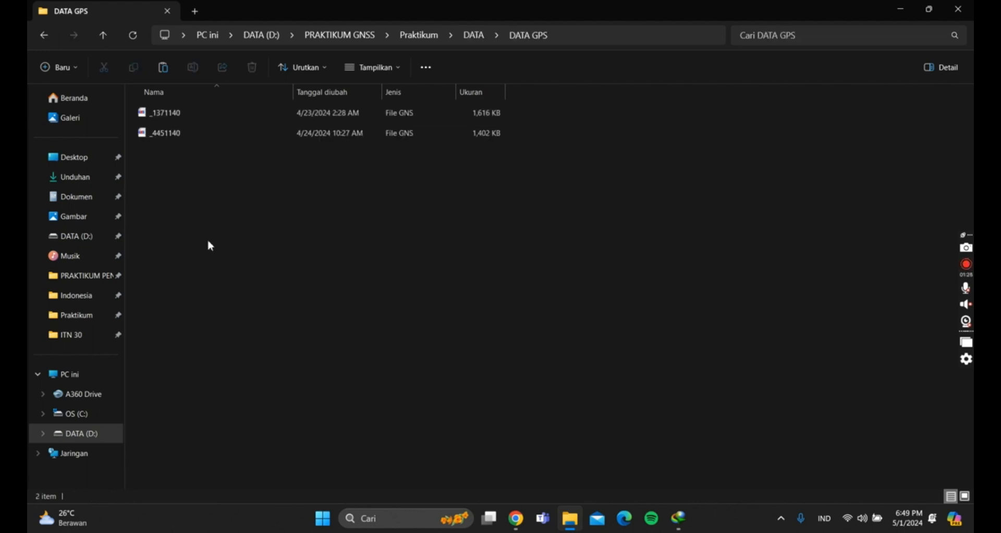
click(162, 73)
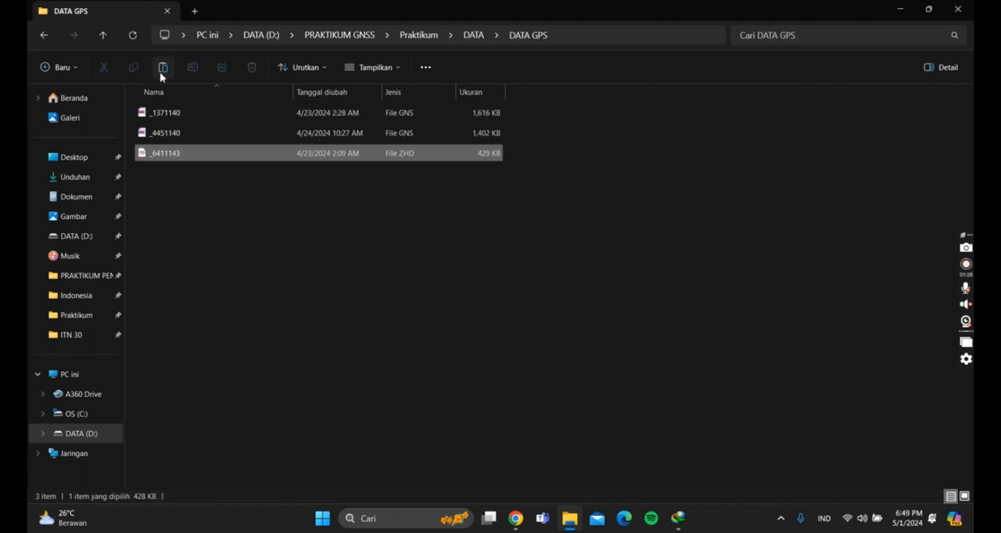
click(46, 35)
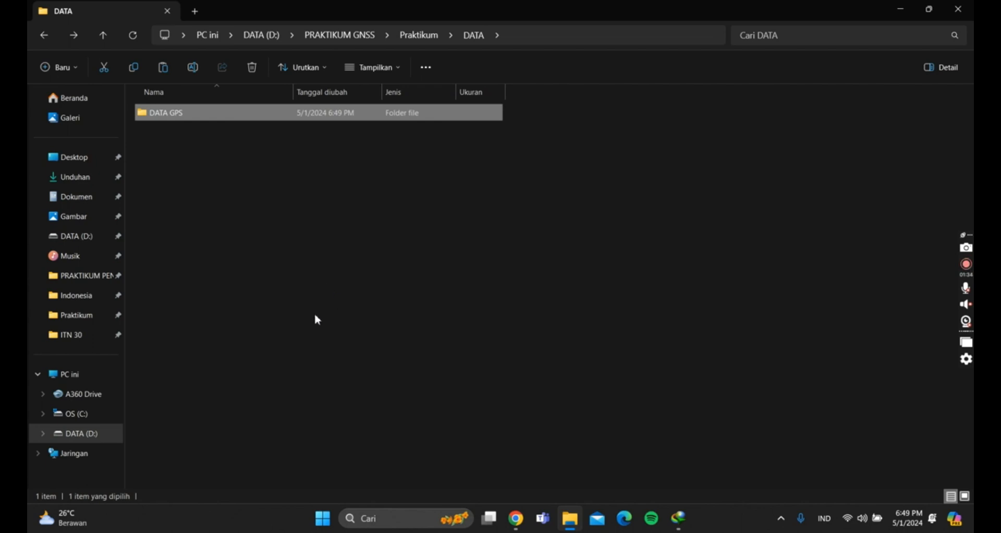
Step: Search Windows for "hi target" and launch Hi-Target Geomatics Office
click(371, 521)
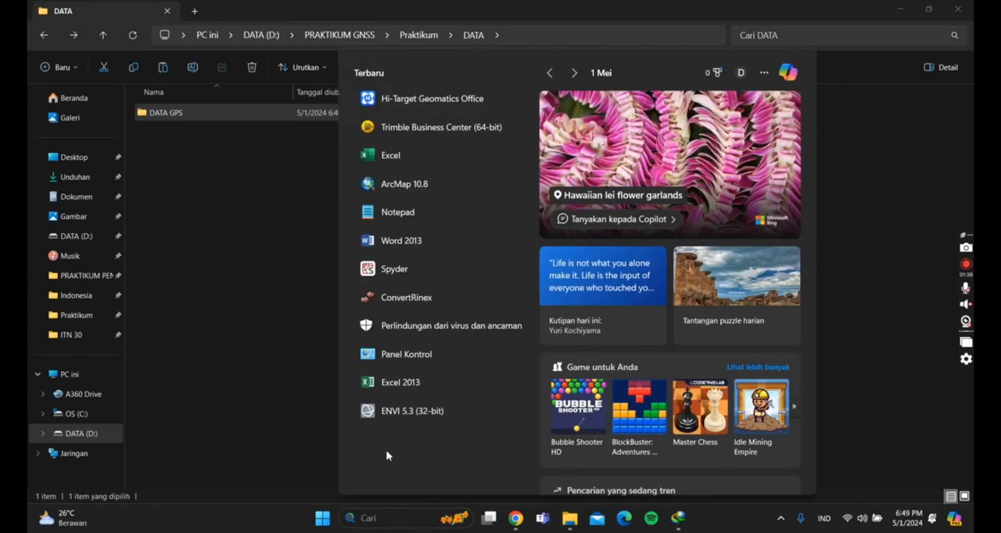
text(hi)
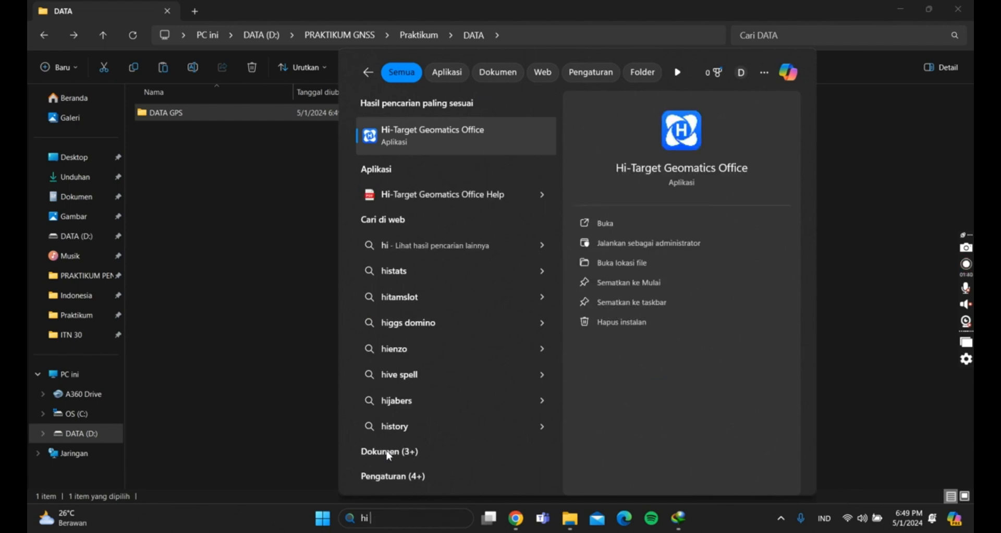
text( target)
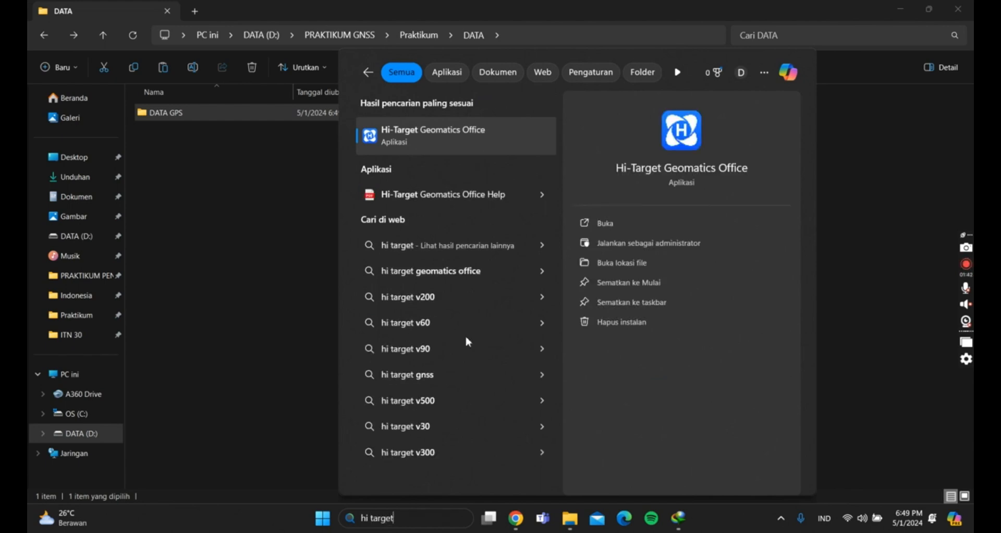
click(443, 143)
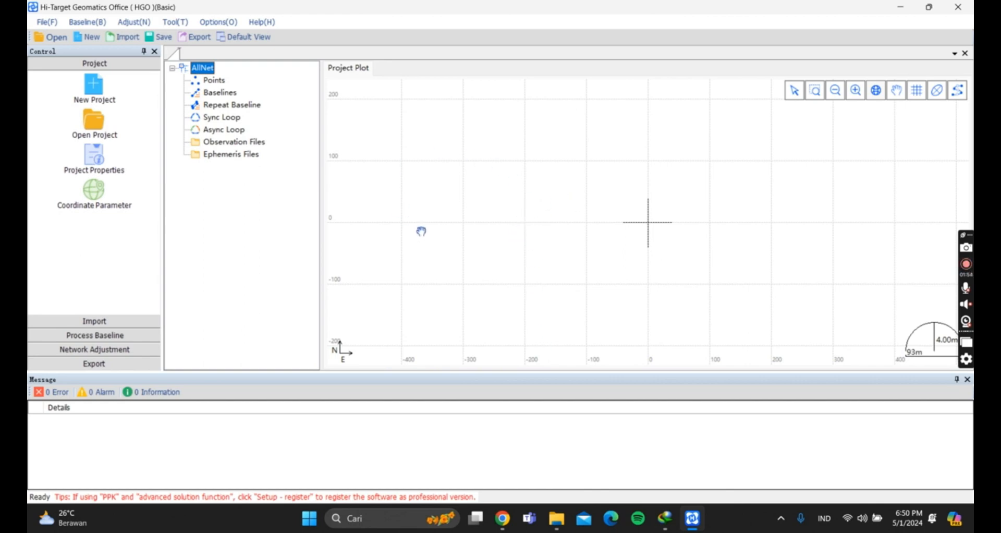
Step: Create a new project named 05-01-2024 in the directory D:\PRAKTIKUM GNSS\Praktikum\DATA
click(99, 97)
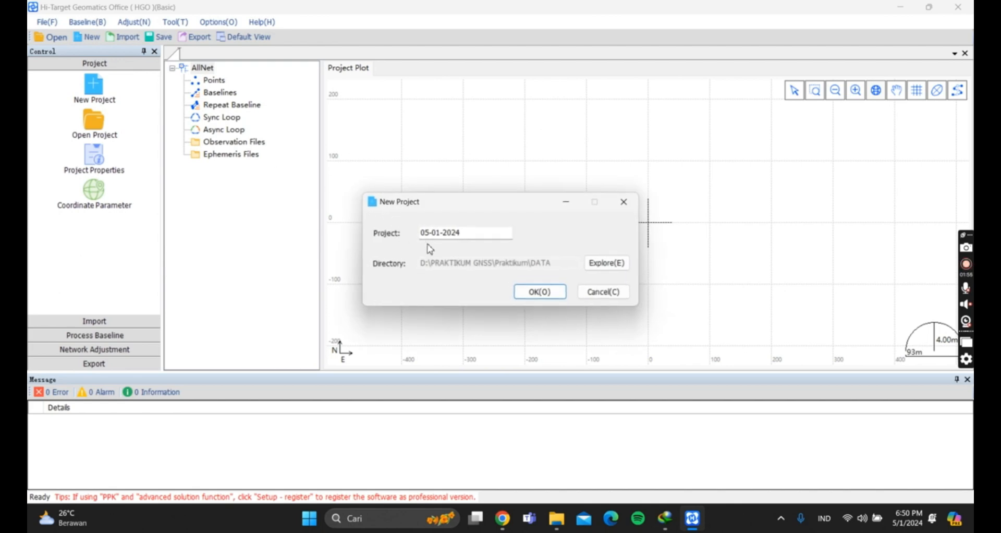
click(601, 267)
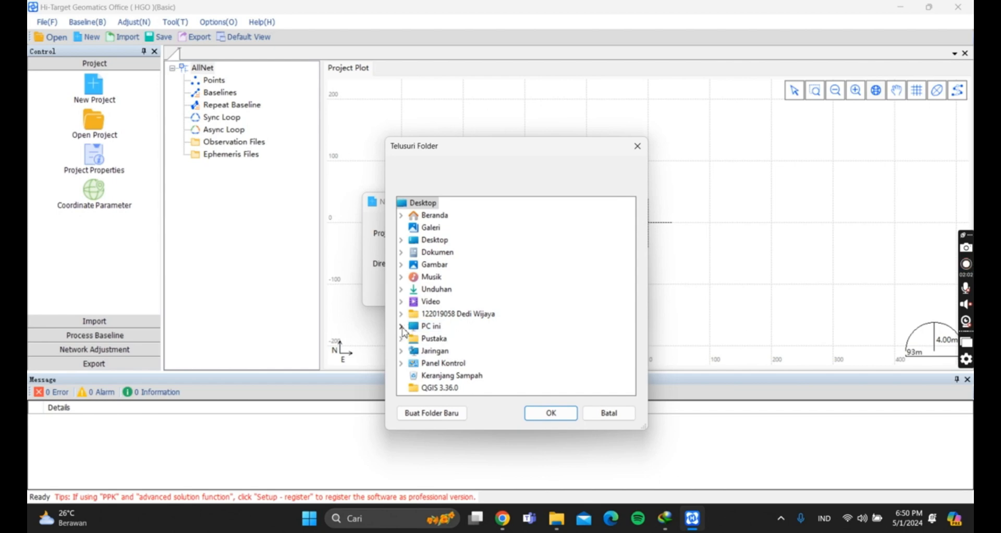
click(401, 327)
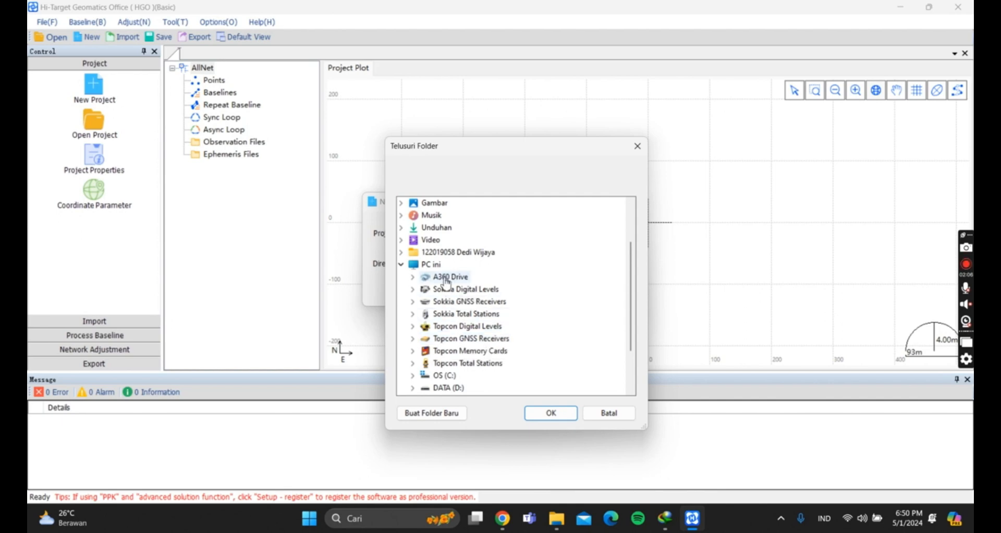
scroll(458, 302, down, 1)
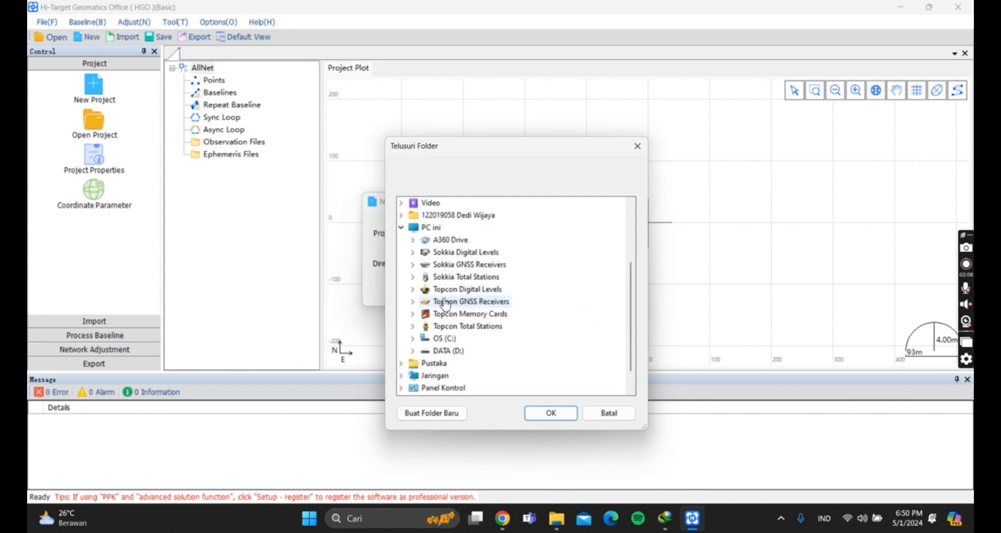
click(413, 350)
scroll(461, 347, down, 3)
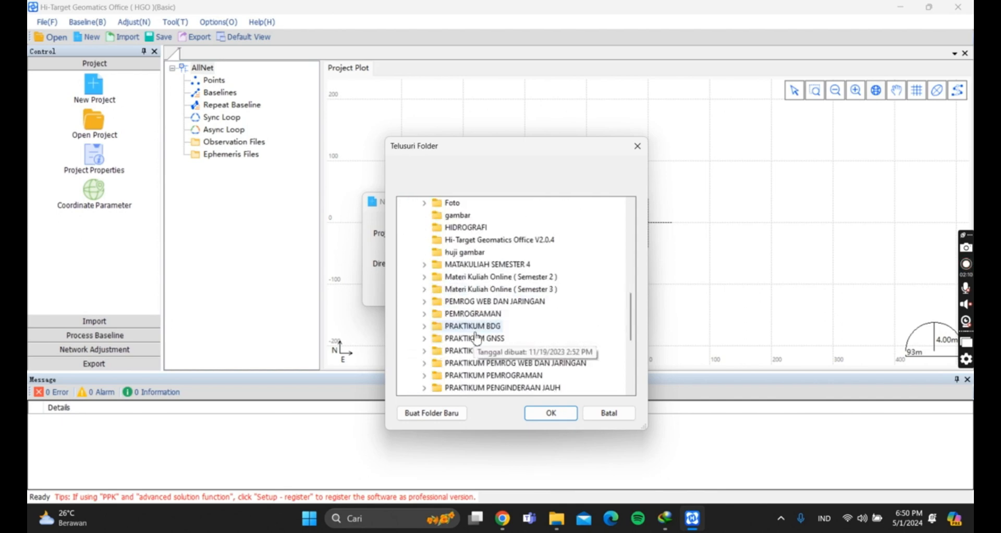
click(424, 337)
click(436, 338)
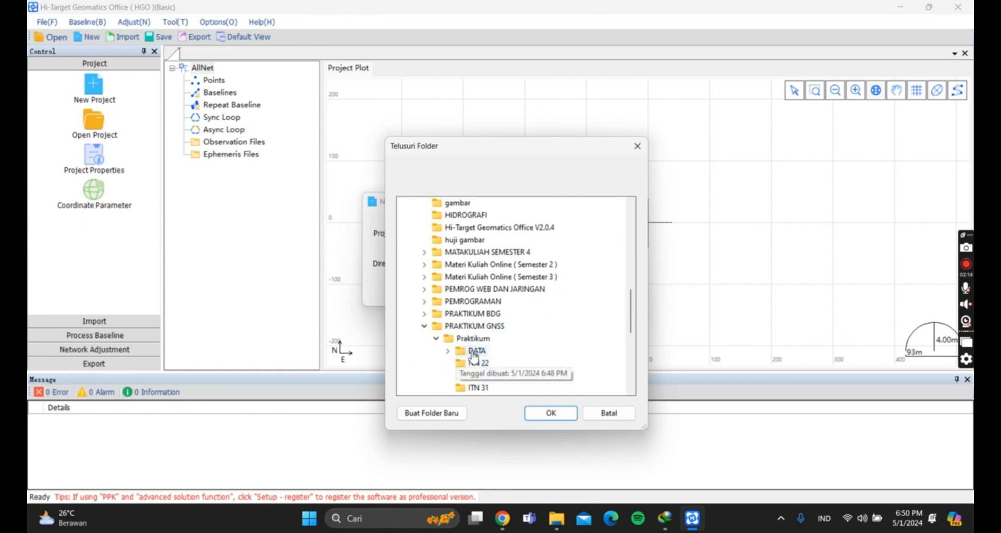
double_click(471, 355)
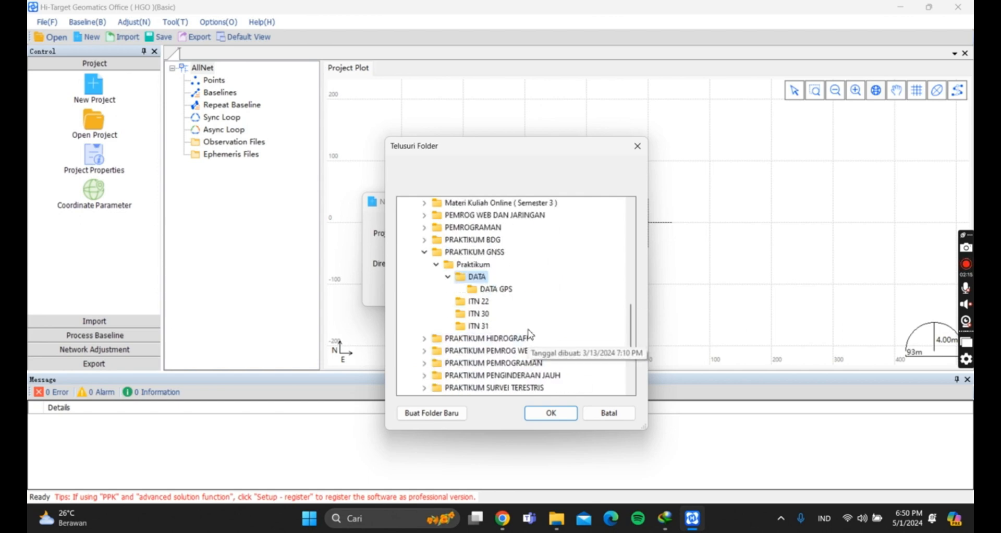
click(546, 413)
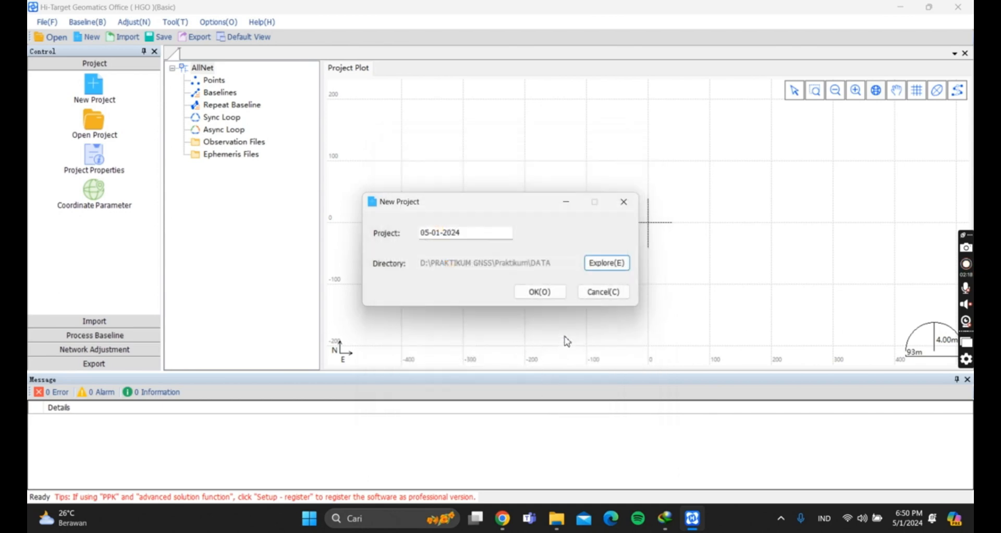
click(551, 293)
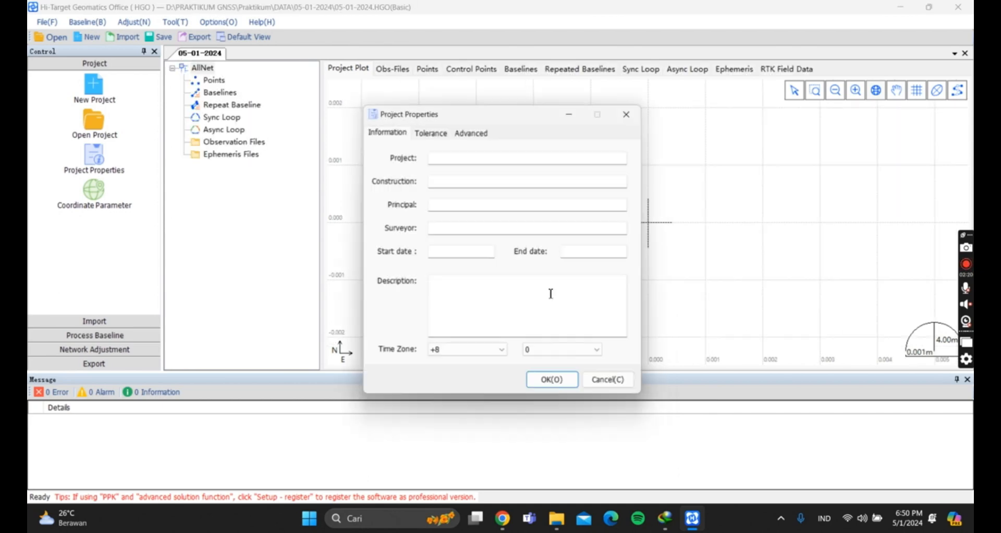
Step: Set the project's tolerance standard to User Define and accept the project properties
click(431, 133)
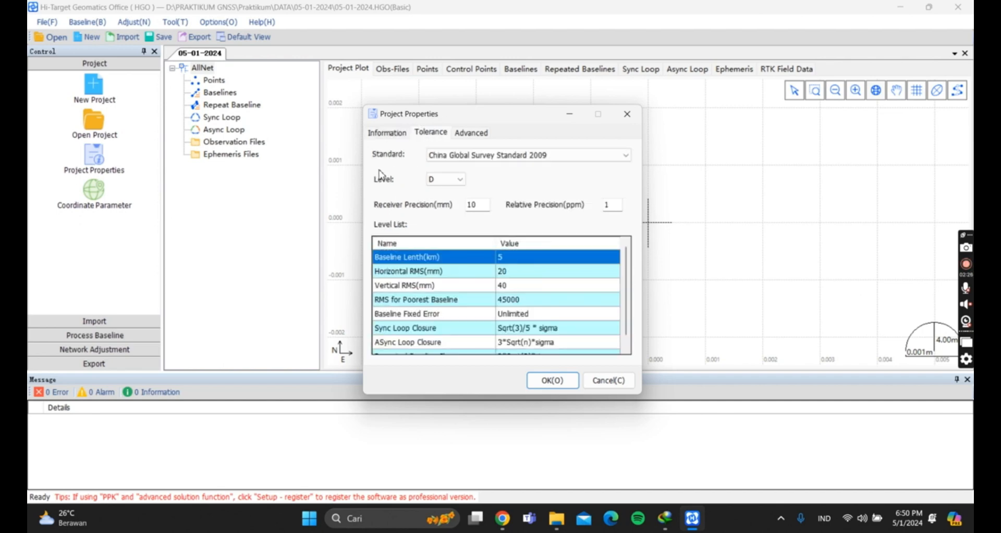
click(624, 156)
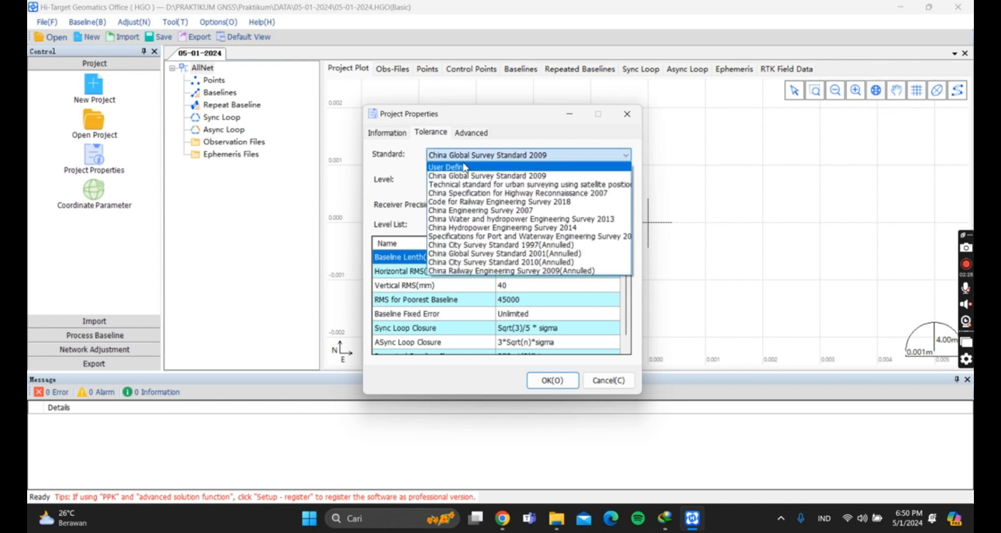
click(466, 168)
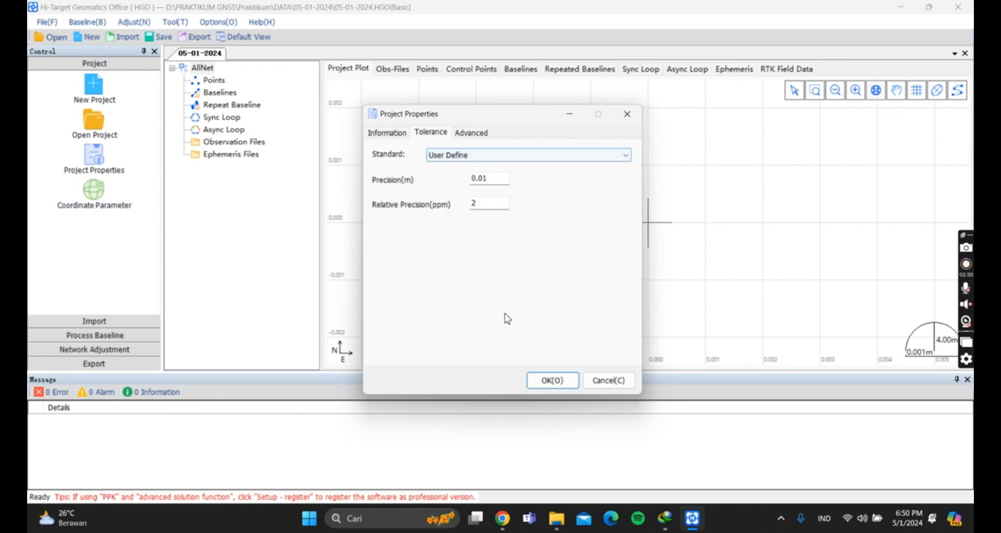
click(551, 381)
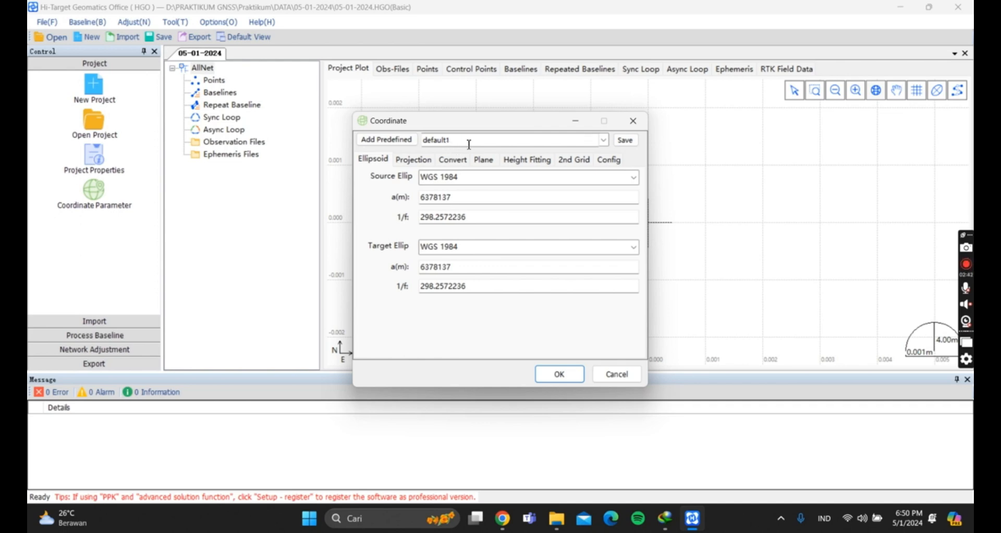
Step: Load the predefined coordinate file UTM-WGS84-Zone 48S.dam from GeoPath > Eastern Asia > Indonesia and apply it to the project
click(394, 140)
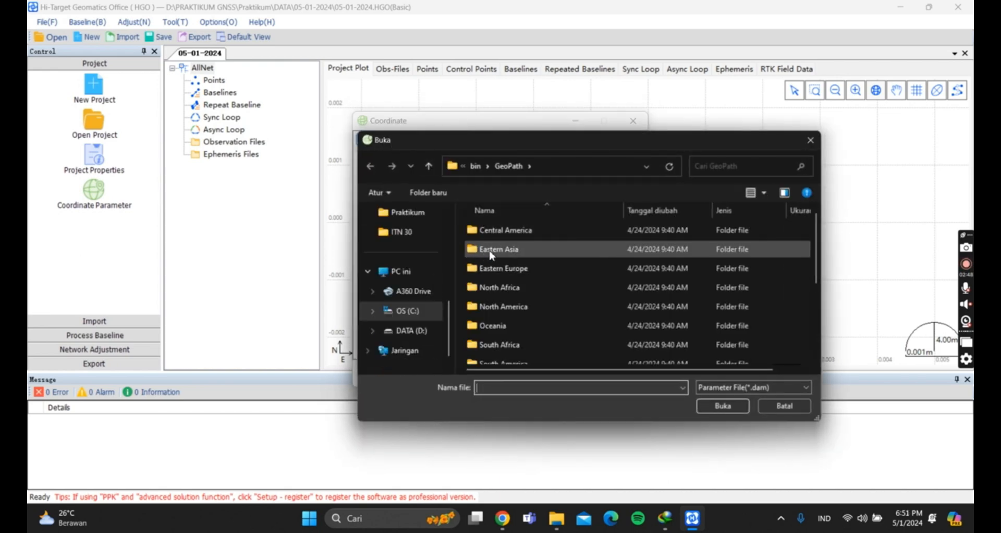
click(502, 253)
double_click(502, 253)
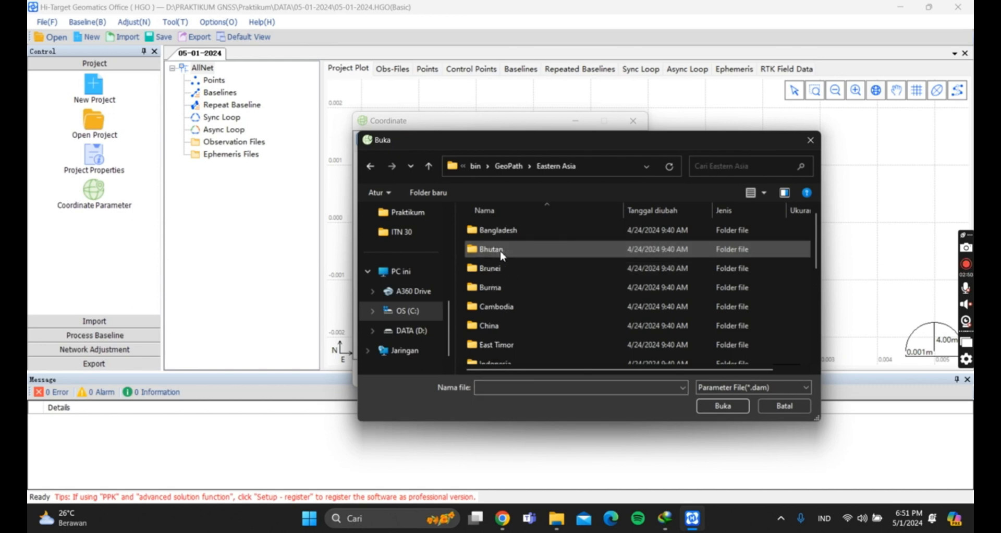
scroll(502, 263, down, 1)
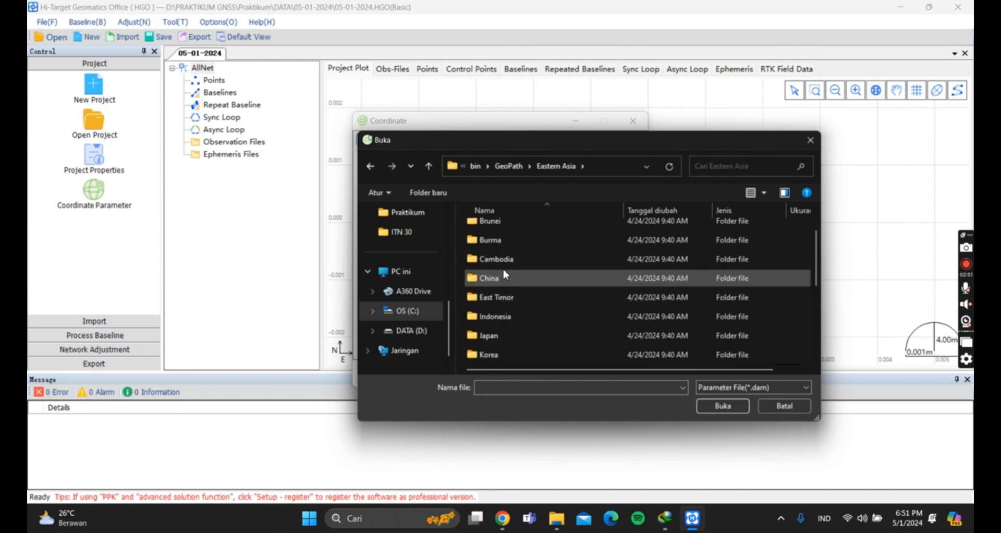
double_click(501, 318)
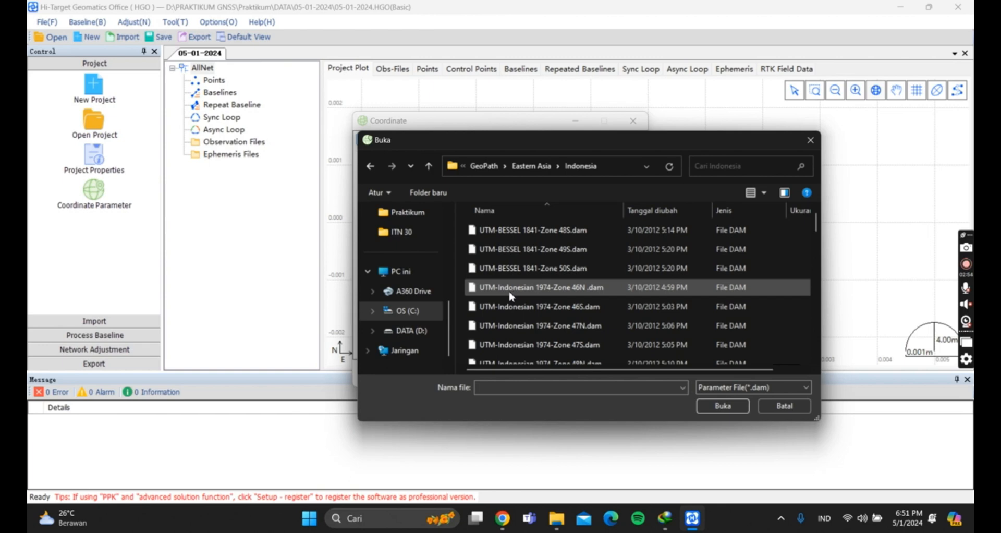
scroll(510, 295, down, 2)
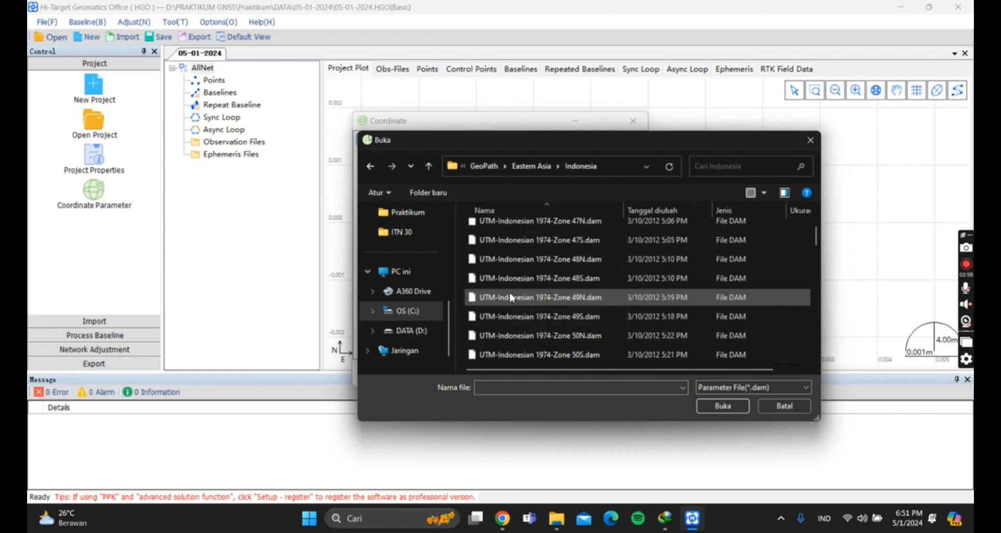
scroll(516, 308, down, 4)
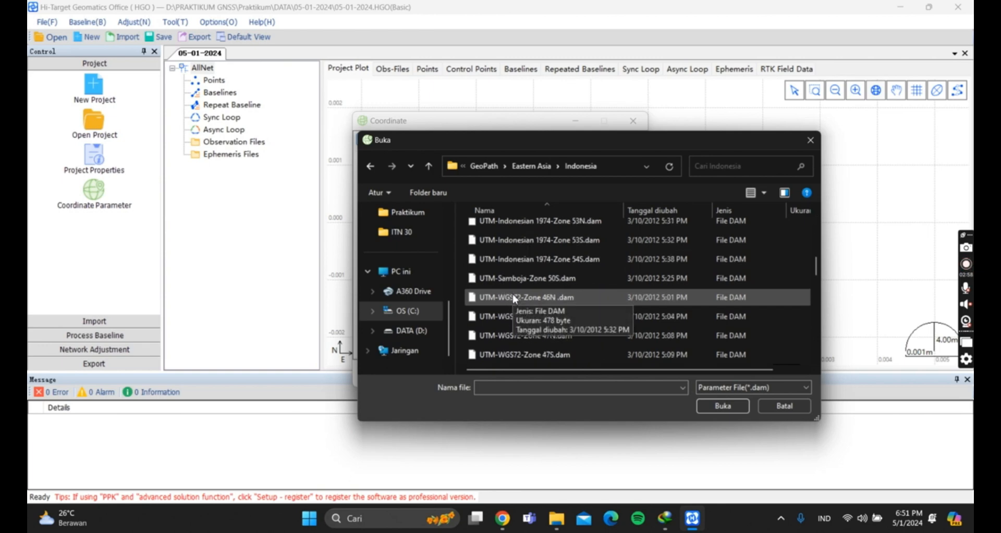
scroll(521, 318, down, 4)
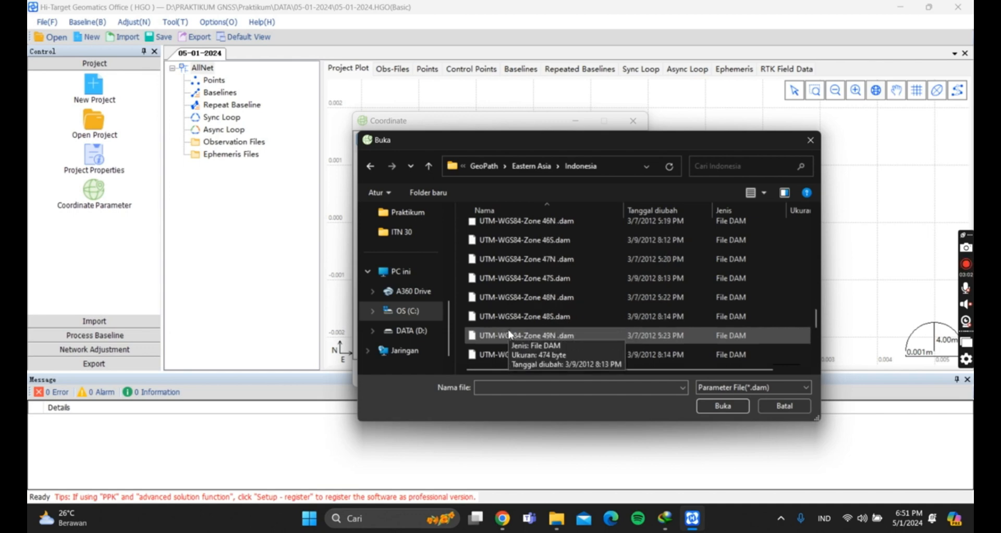
scroll(521, 294, down, 2)
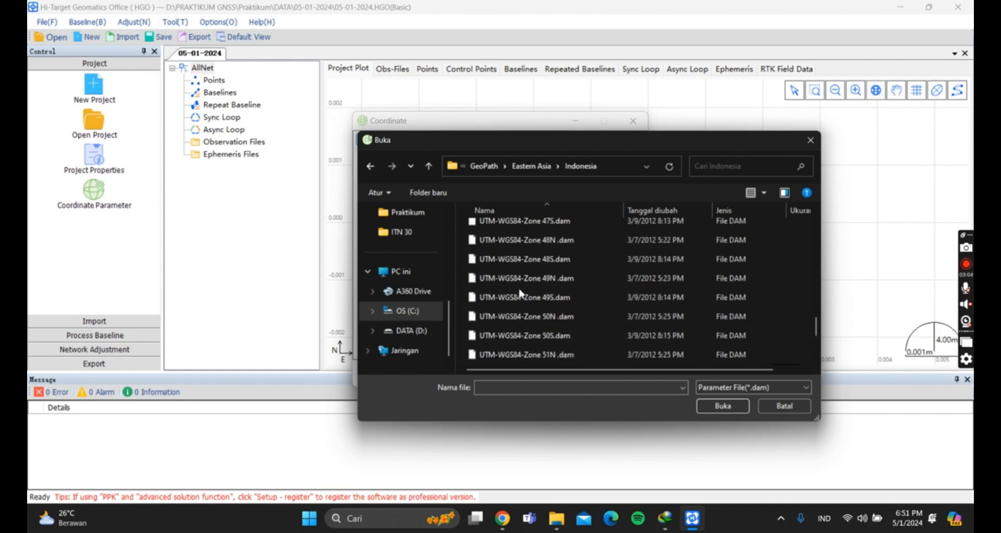
click(507, 259)
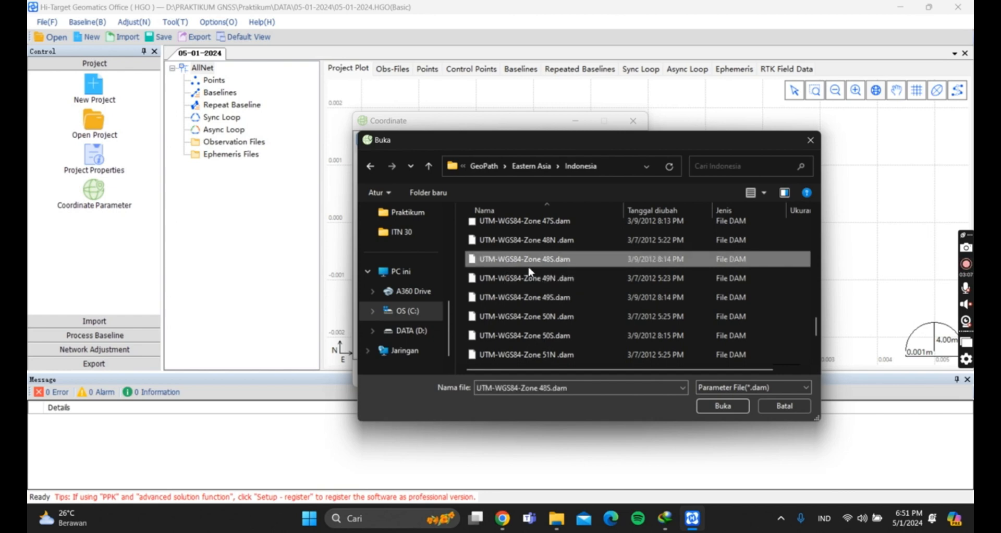
click(727, 406)
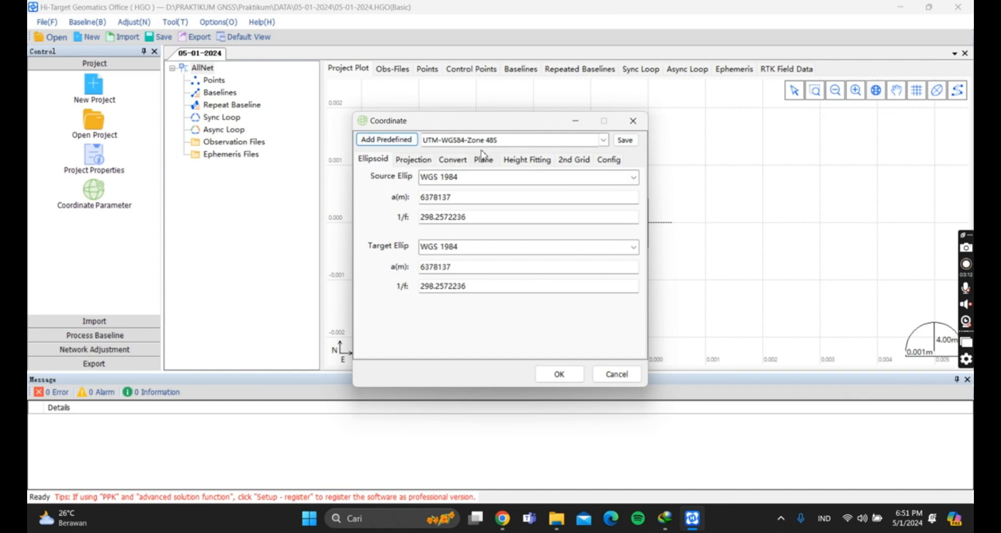
click(557, 373)
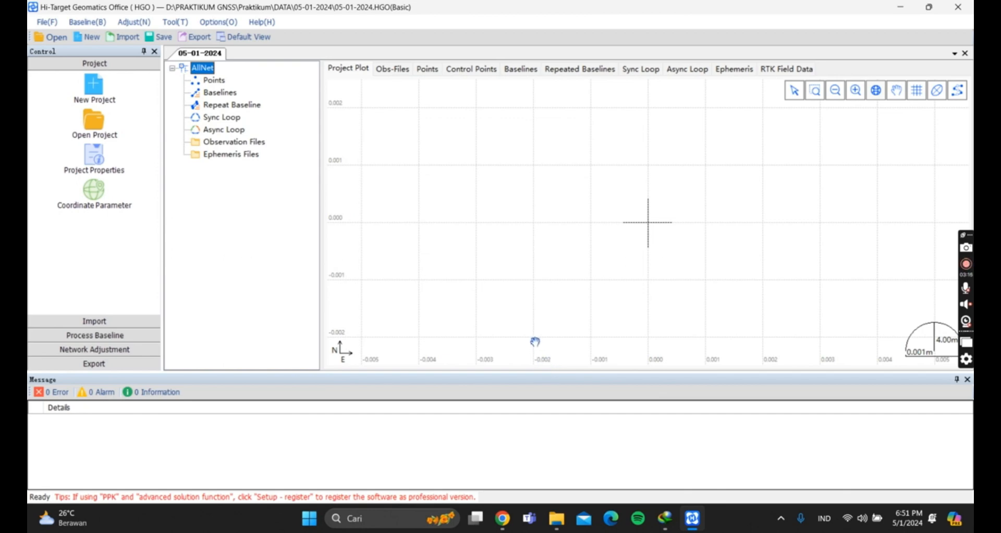
Step: Import all observation files from D:\PRAKTIKUM GNSS\Praktikum\DATA\DATA GPS and hide the alarm messages
click(114, 325)
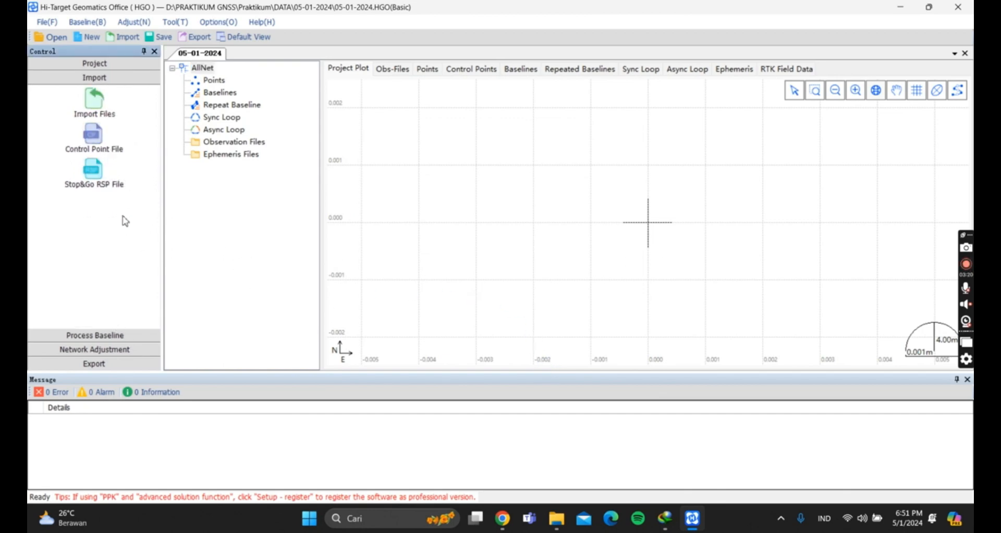
click(88, 106)
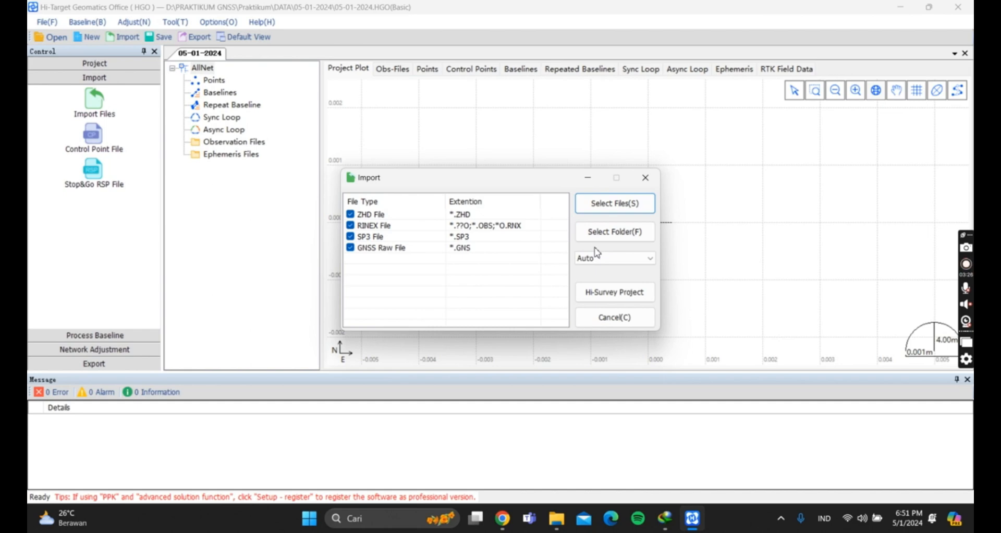
click(605, 234)
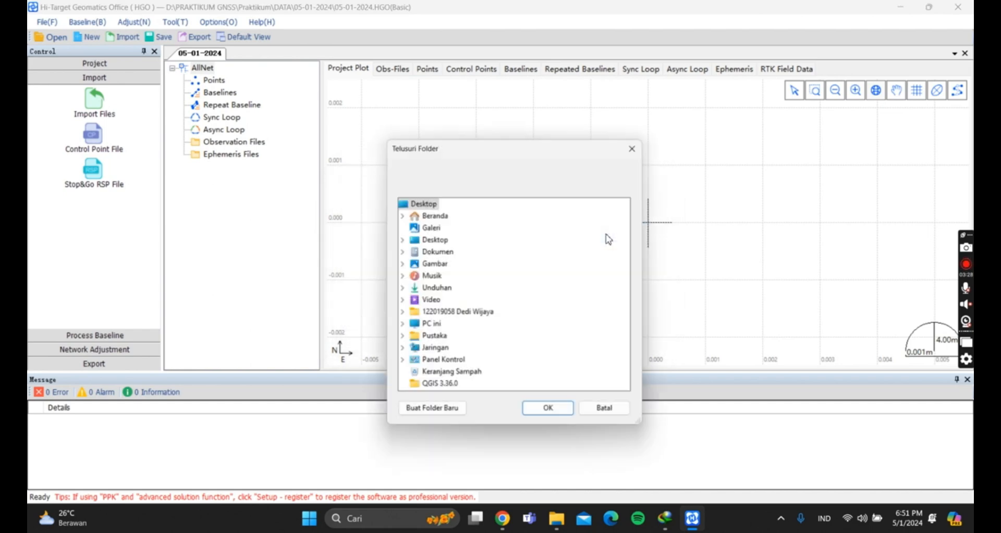
click(401, 327)
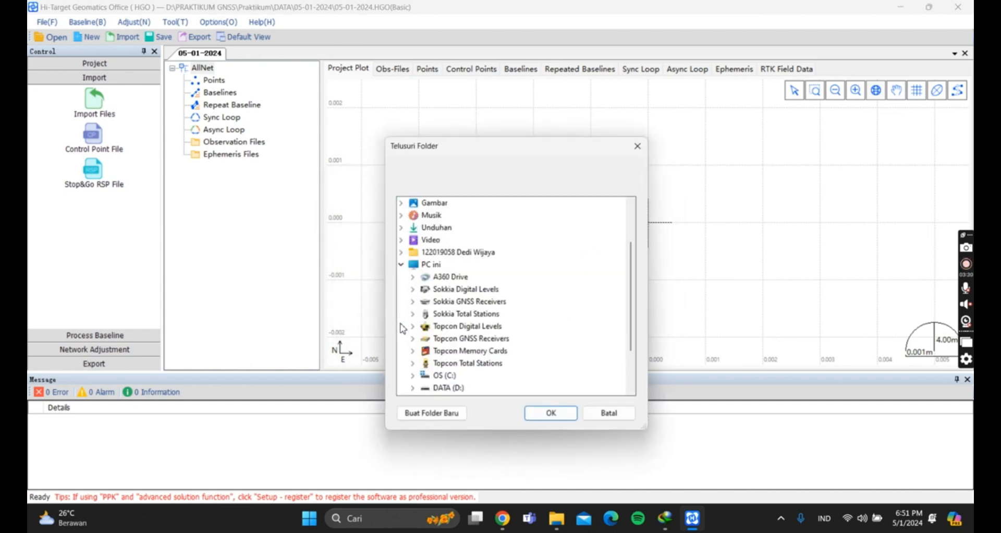
scroll(412, 339, down, 1)
click(423, 357)
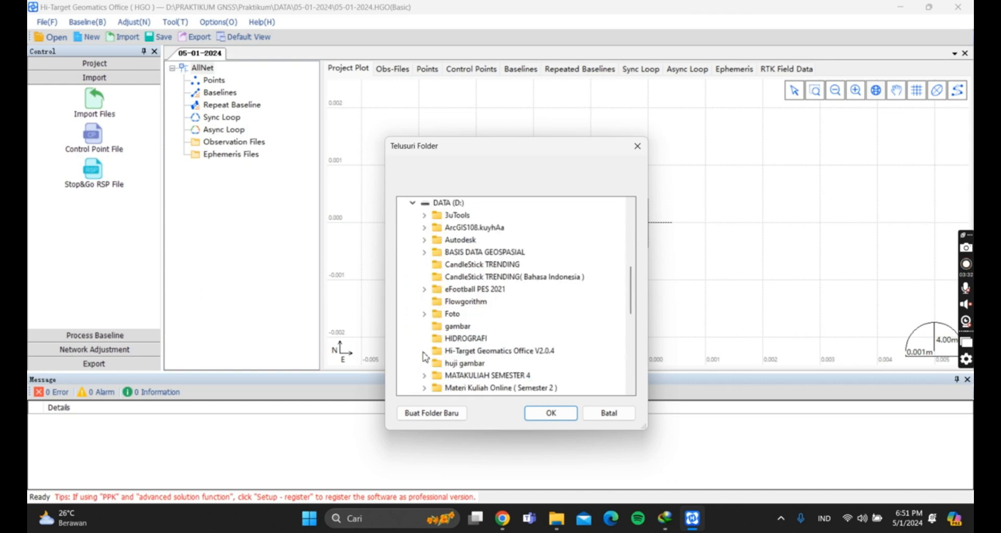
scroll(426, 351, down, 3)
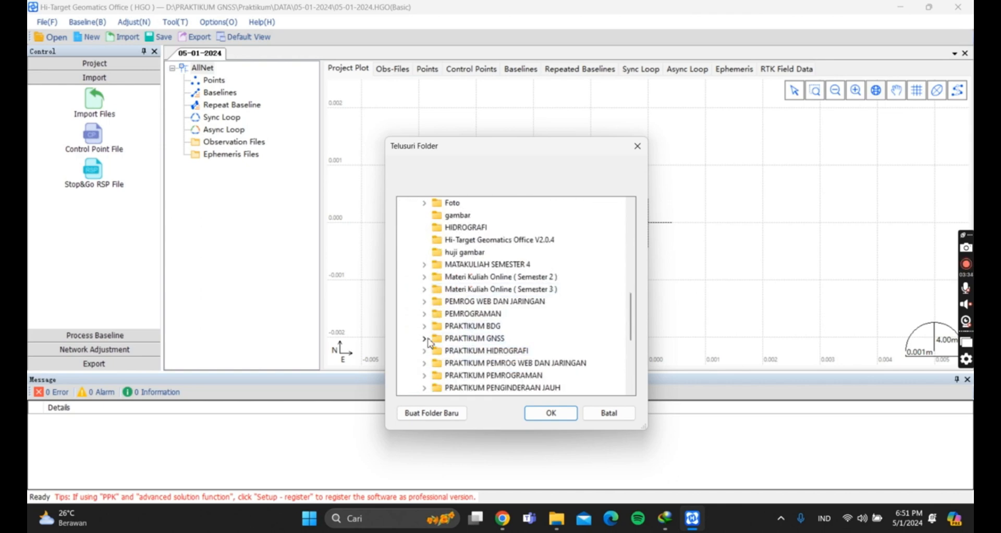
click(430, 342)
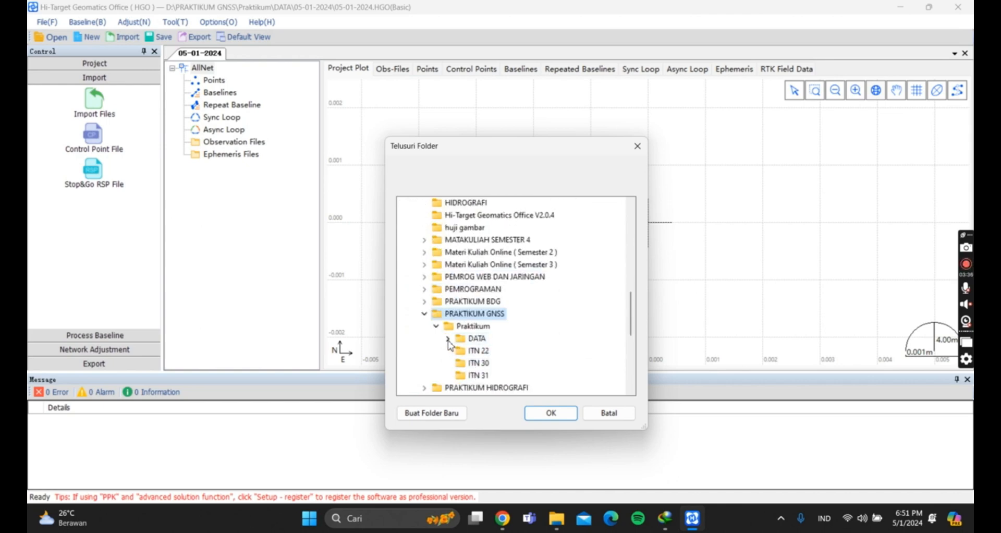
click(448, 339)
click(494, 363)
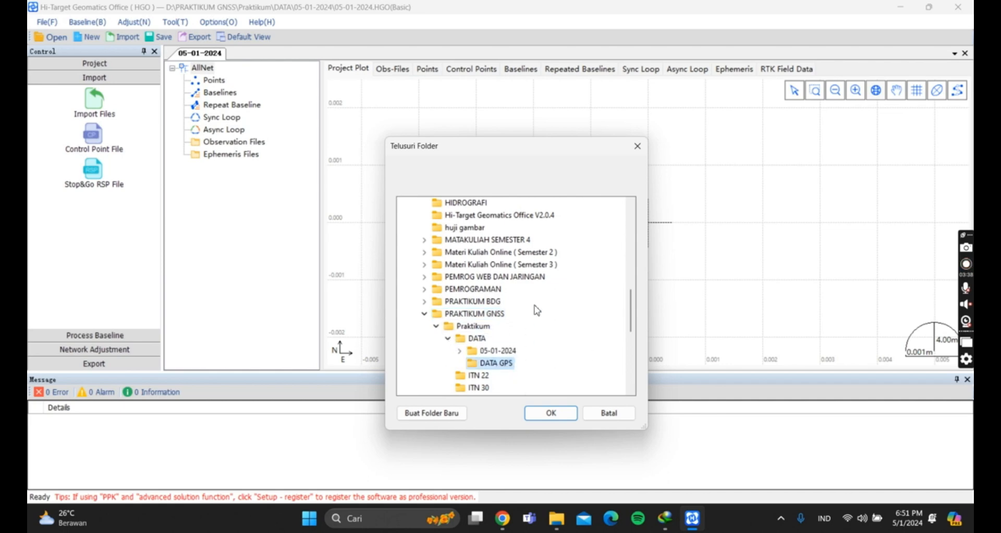
click(557, 412)
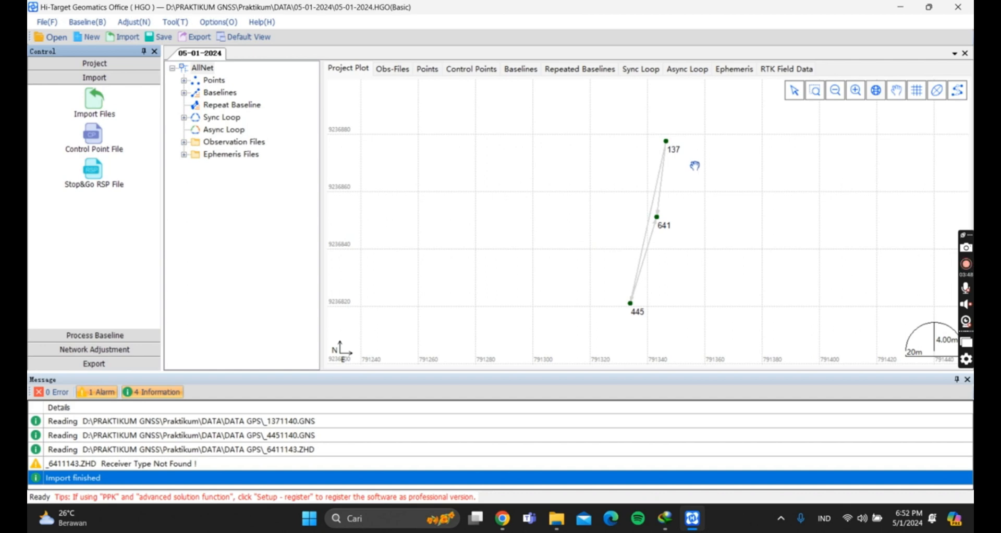
click(96, 392)
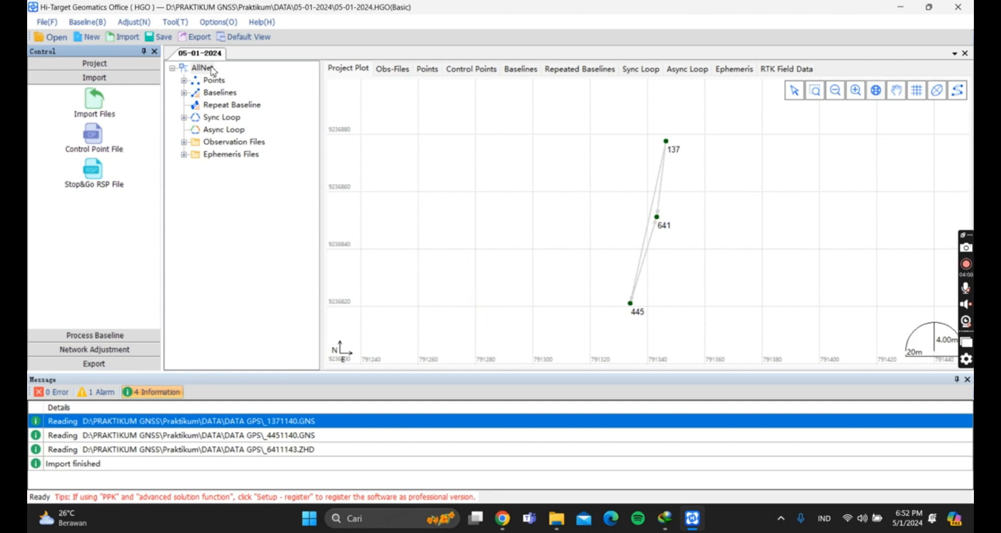
Step: Export the imported observations as RINEX files and close the export dialog
click(197, 37)
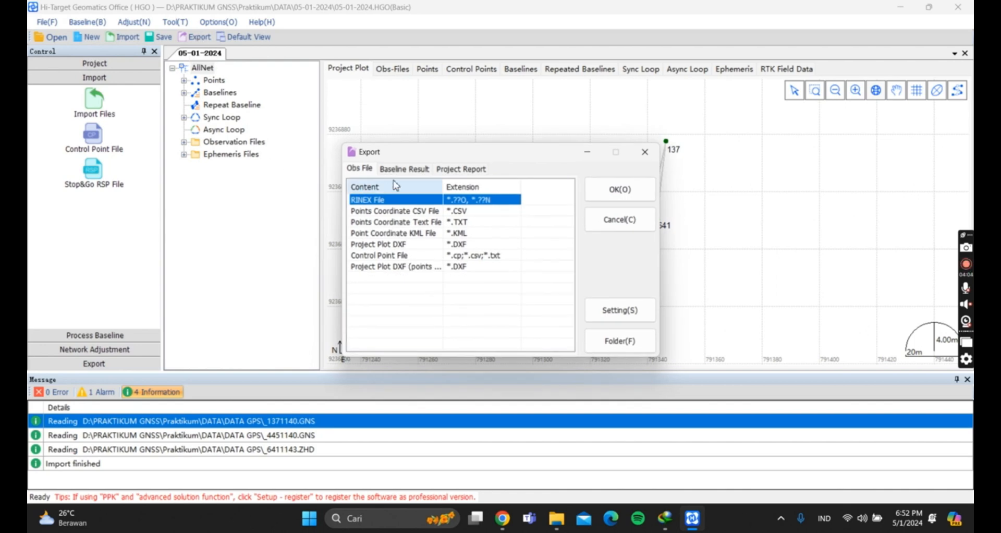
click(601, 195)
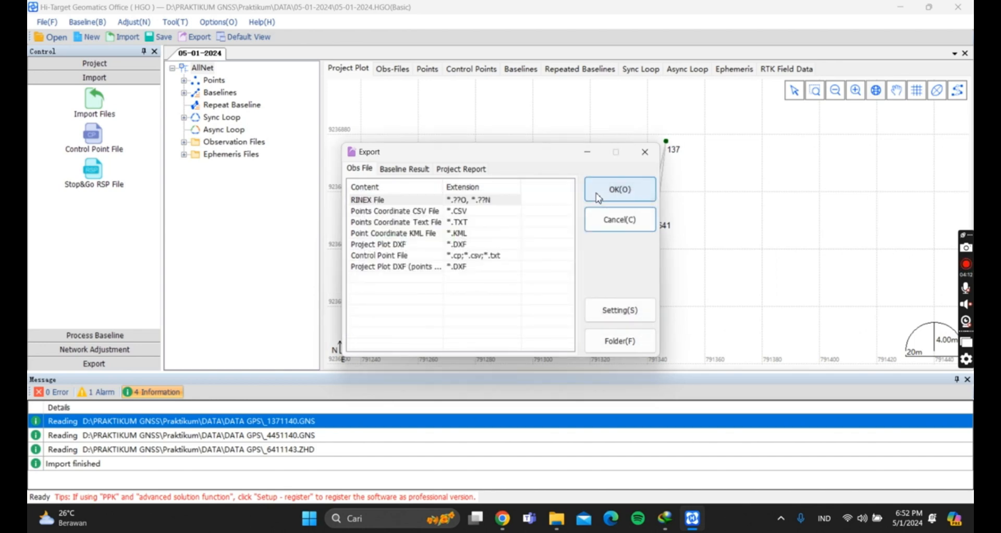
click(646, 152)
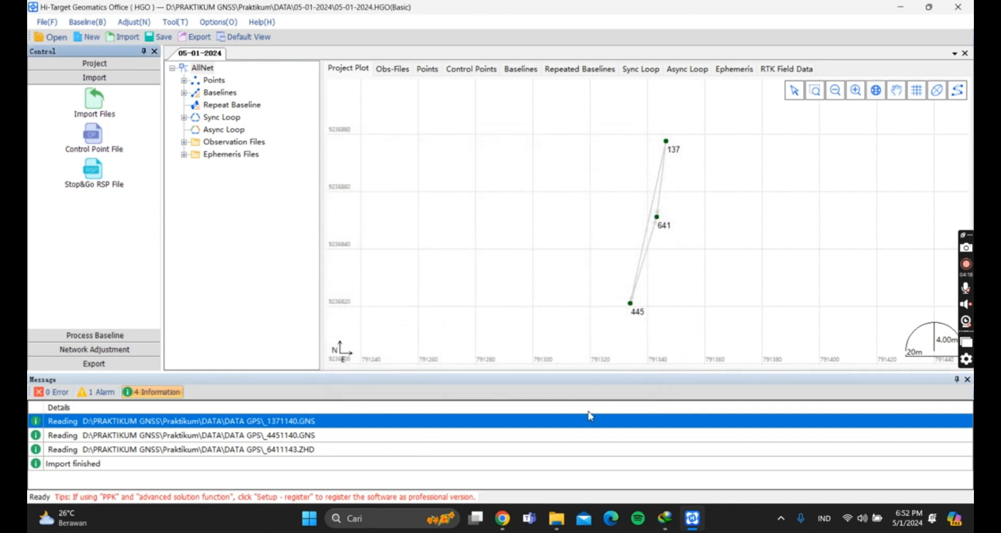
Step: Switch to File Explorer and open the Rinex folder inside the 05-01-2024 project folder
click(556, 524)
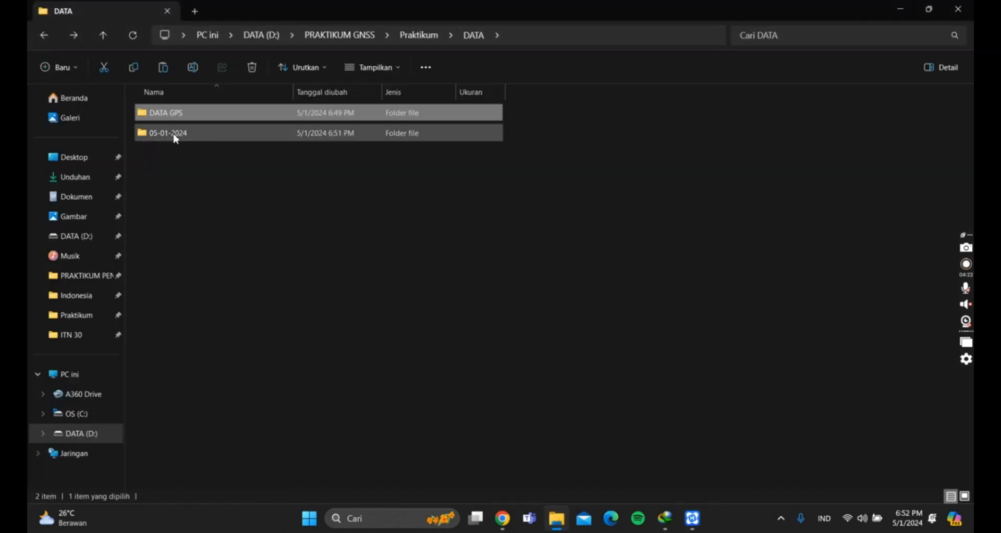
mouse_move(174, 138)
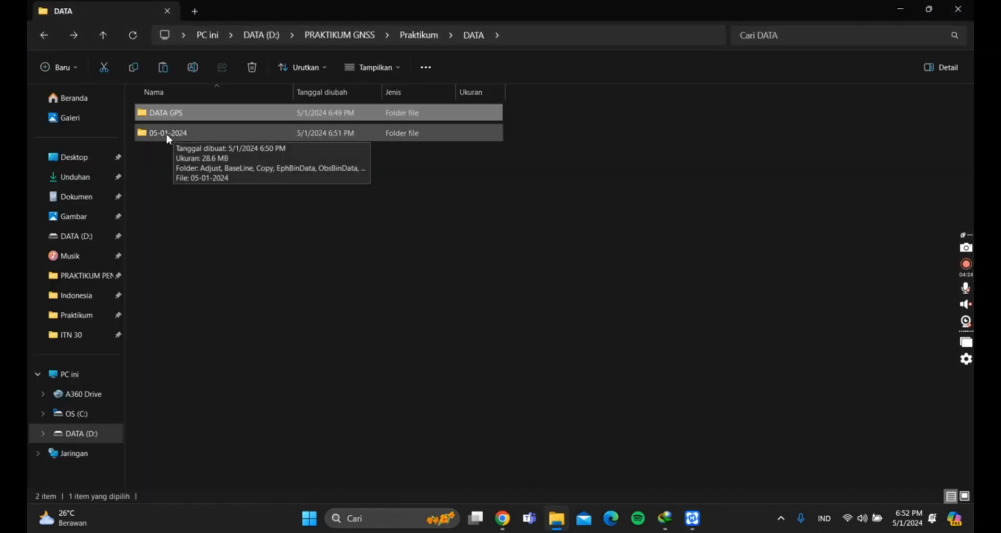
double_click(168, 134)
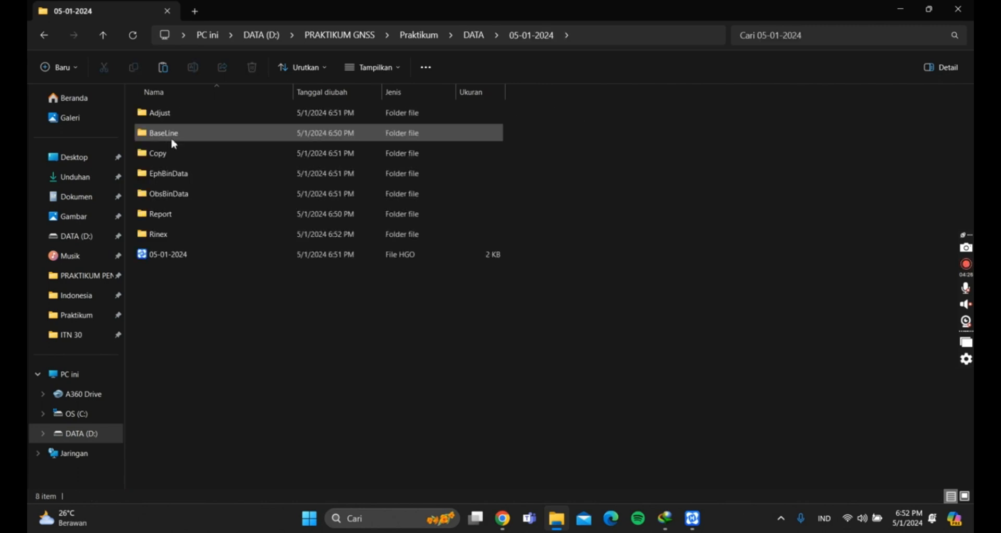
double_click(157, 234)
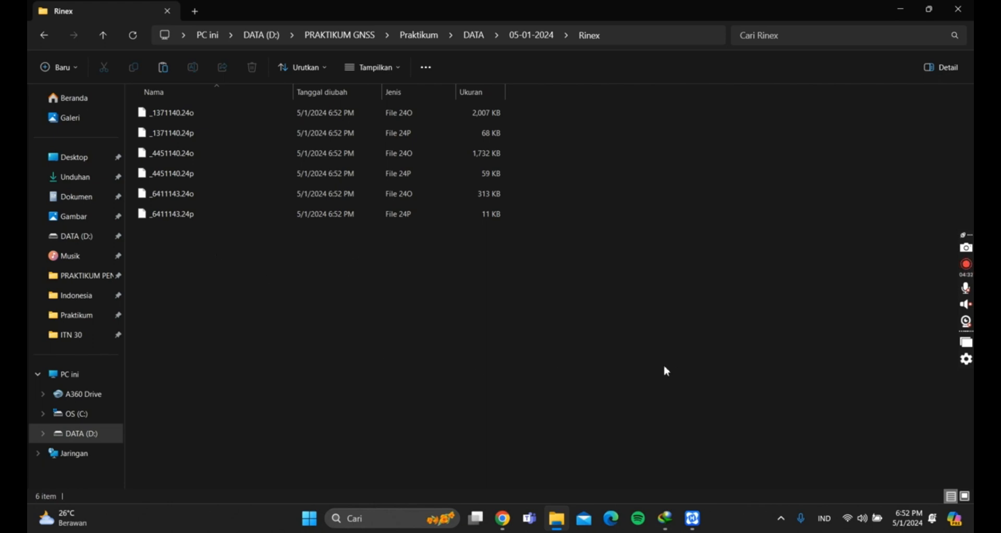
click(967, 272)
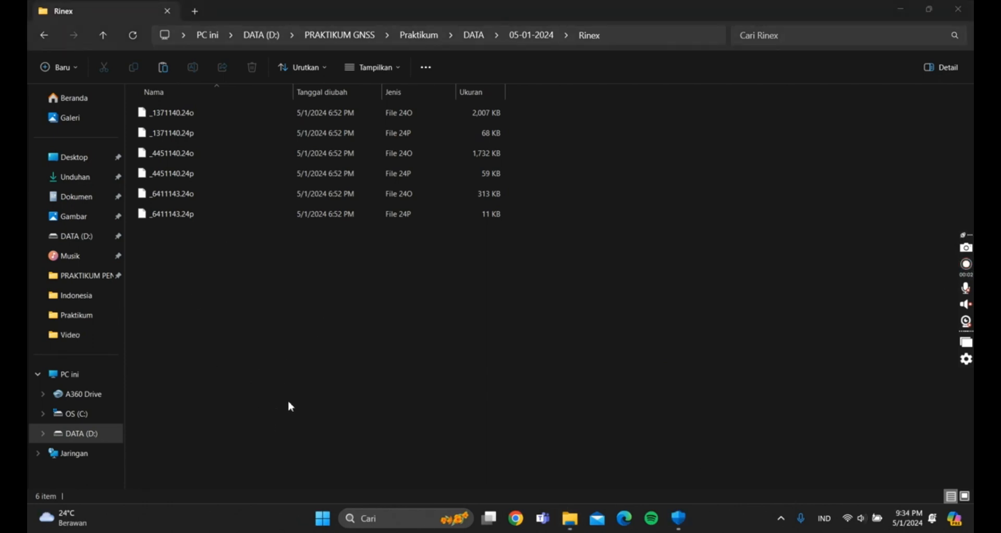
Step: Copy all the exported files in the Rinex folder and go back to the Praktikum folder
click(193, 216)
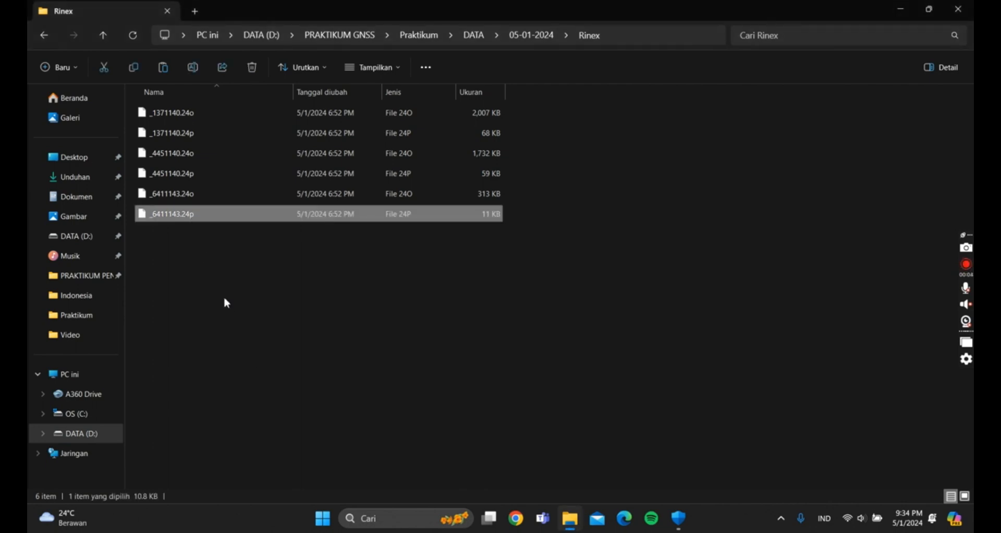
key(ctrl+a)
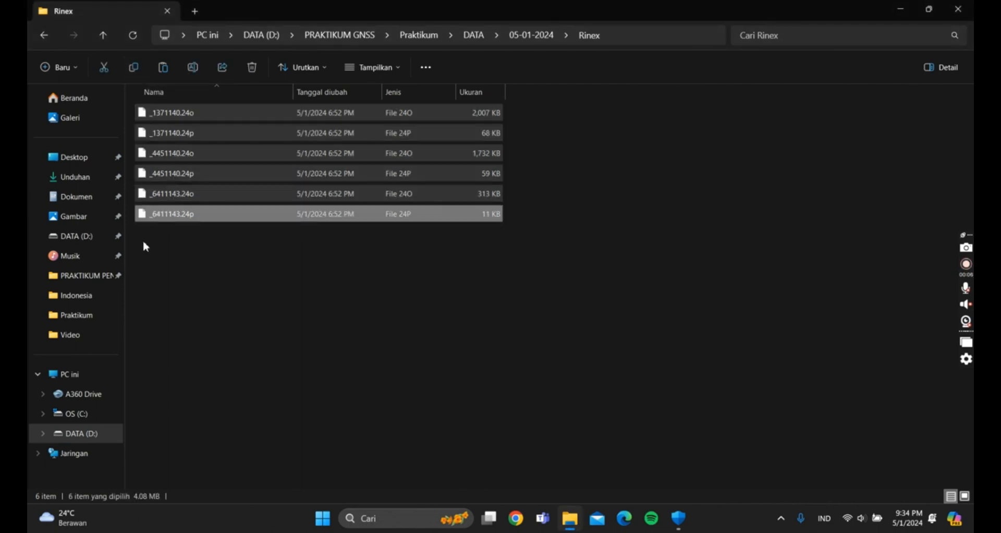
click(44, 35)
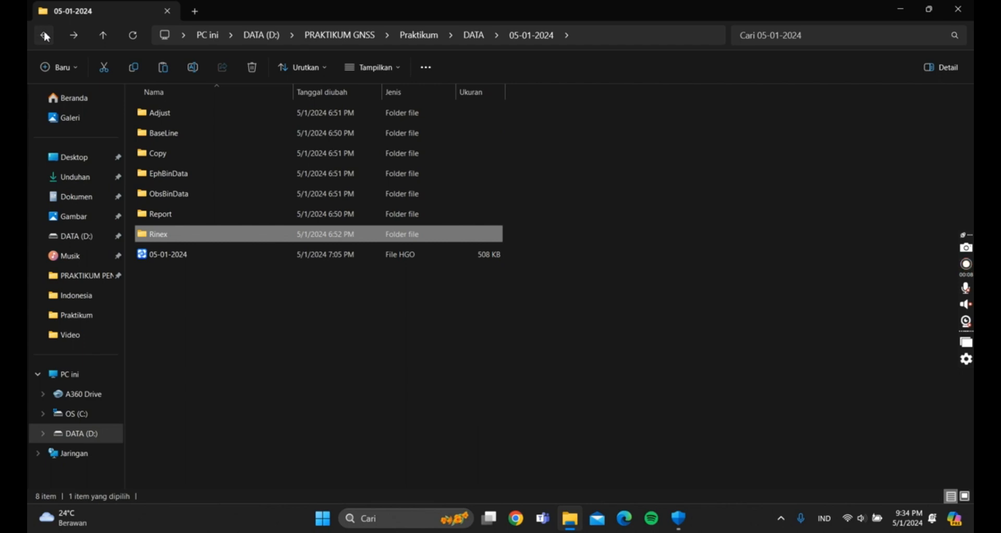
click(44, 35)
click(41, 34)
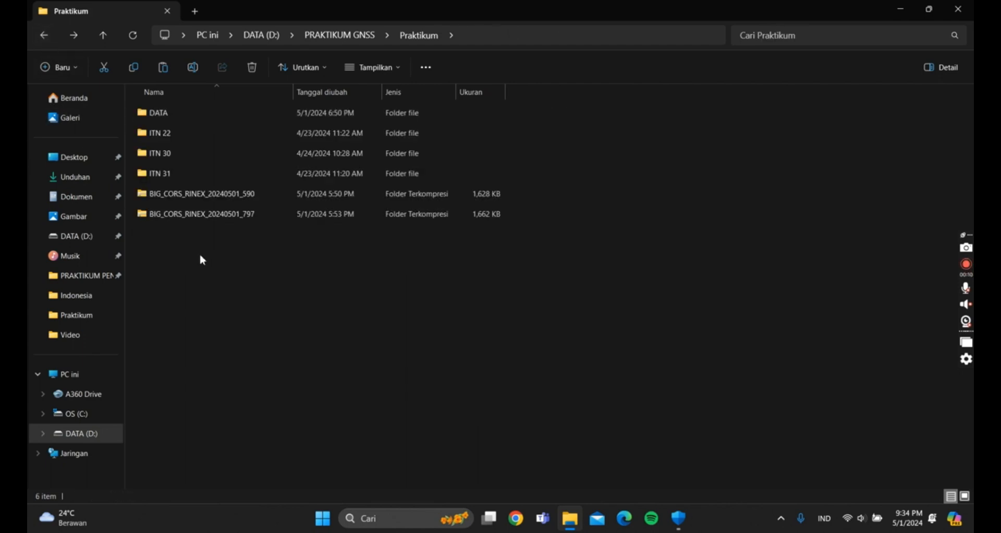
Step: Create a new folder named DATA RINEX NEW in the Praktikum folder
right_click(199, 251)
mouse_move(273, 379)
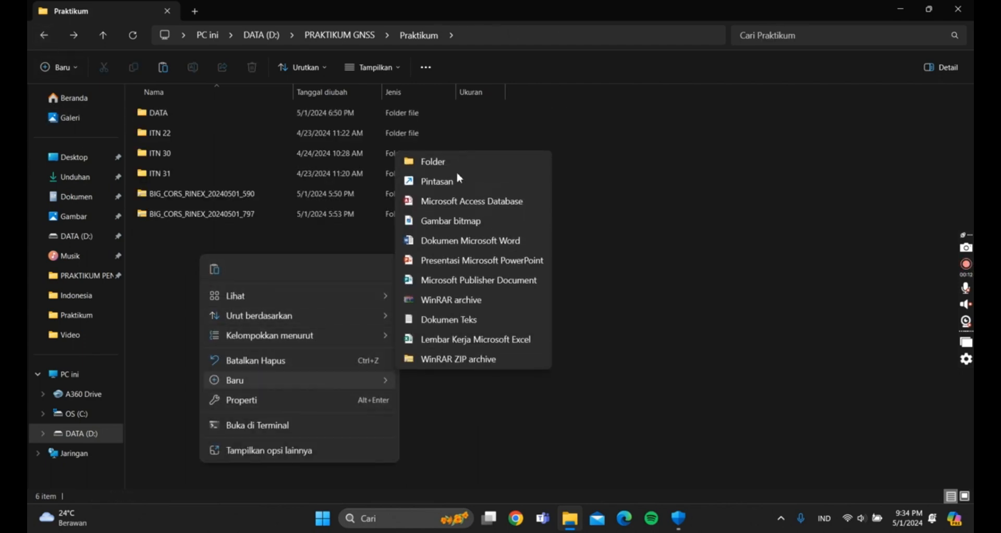
click(459, 160)
text(DATA)
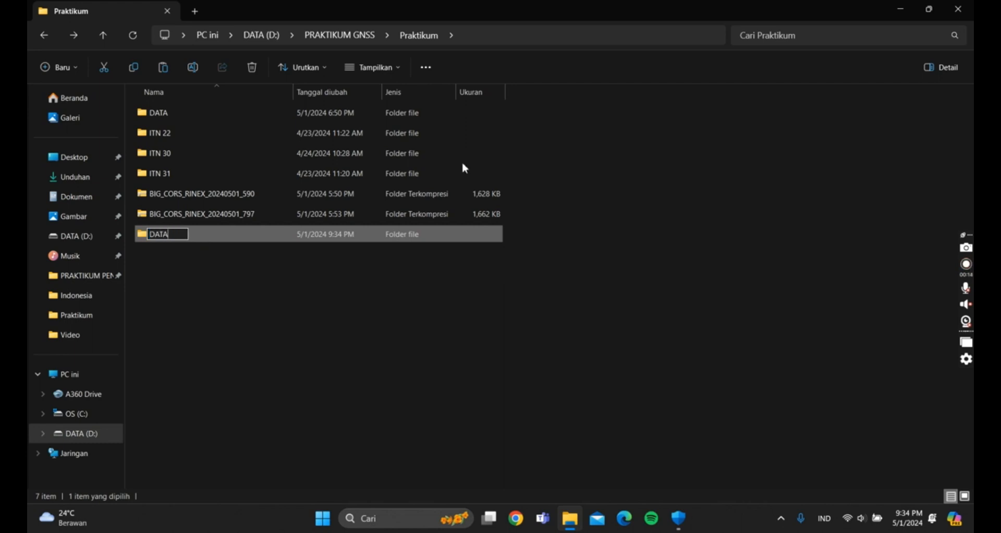
text( RINEX NEW)
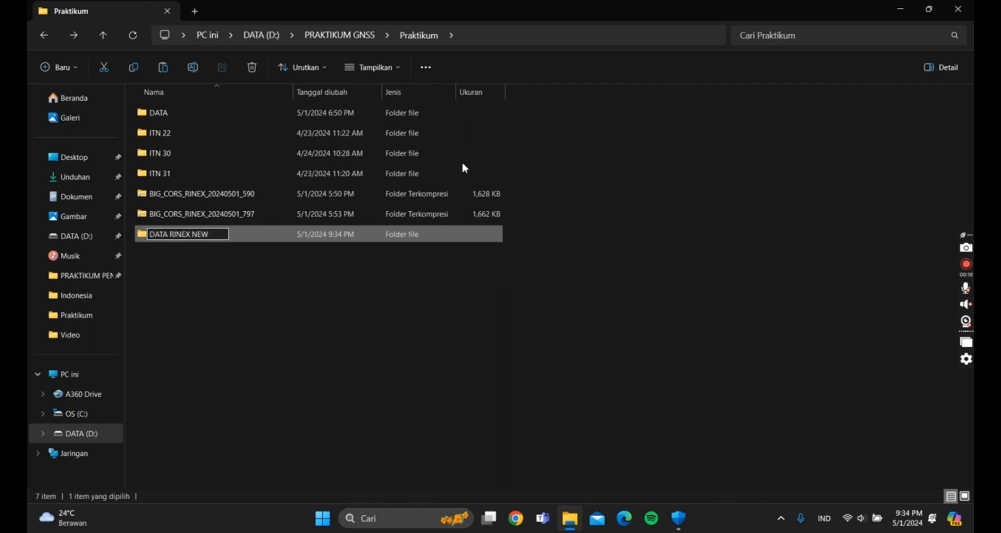
key(Return)
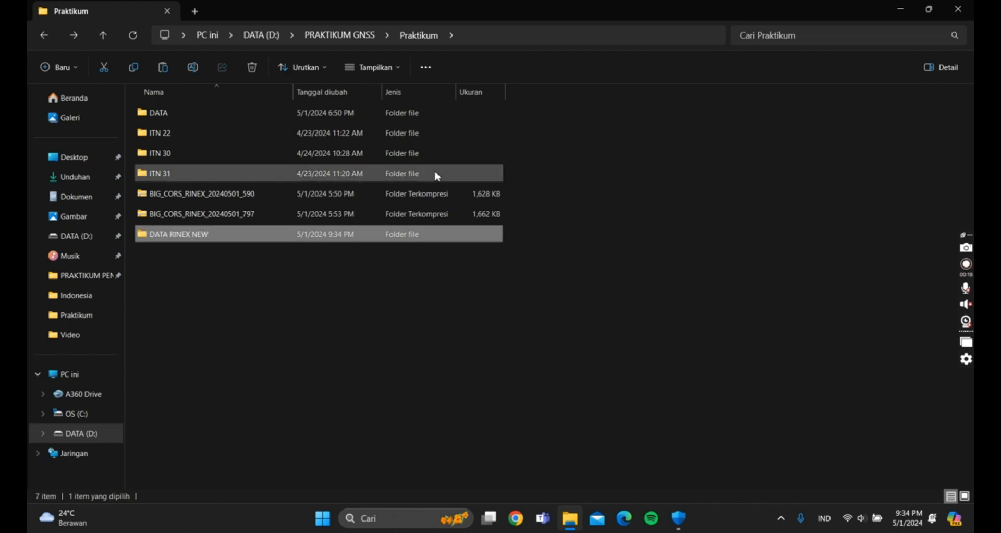
Step: Paste the copied RINEX files into the DATA RINEX NEW folder and return to Praktikum
double_click(175, 236)
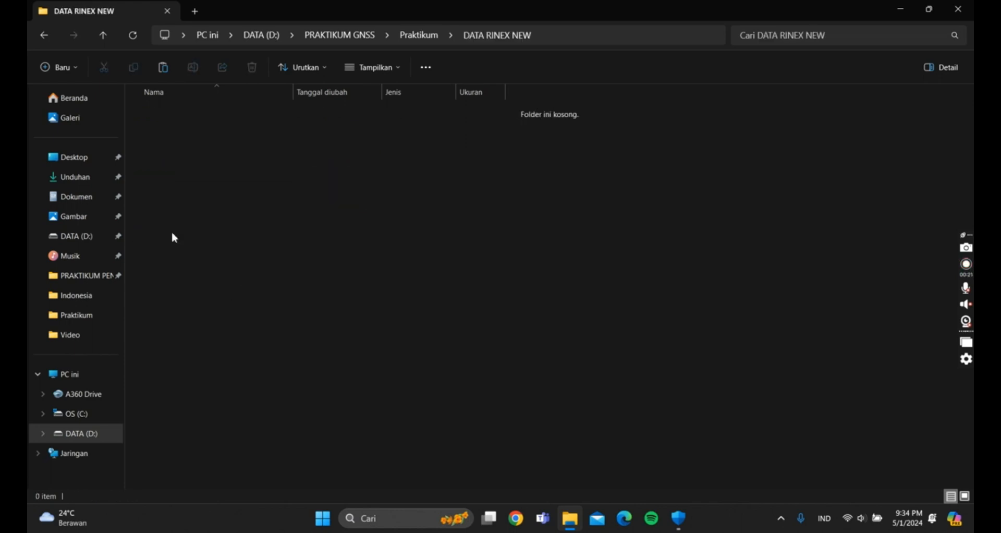
click(164, 69)
click(44, 41)
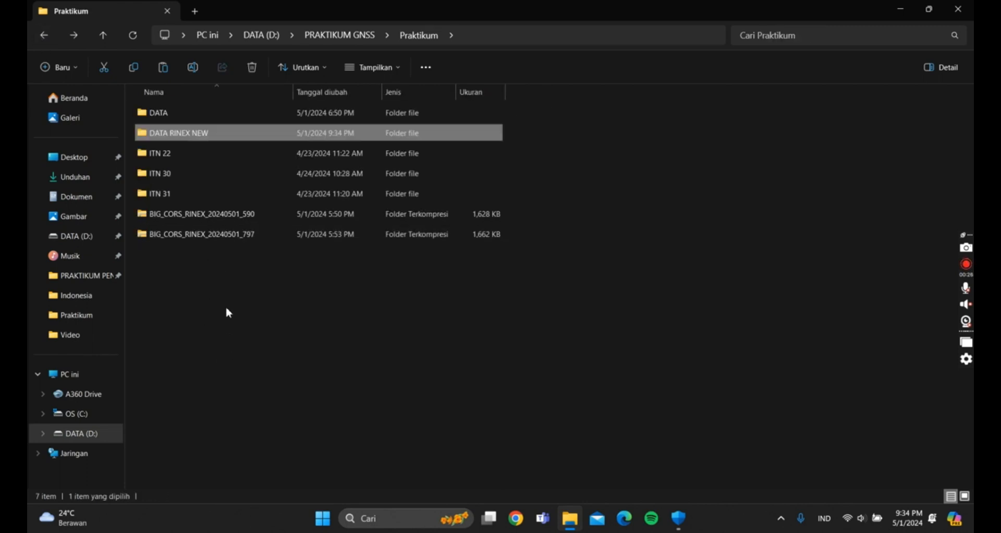
Step: Extract the archives BIG_CORS_RINEX_20240501_590 and BIG_CORS_RINEX_20240501_797 directly into the Praktikum folder
shift+click(218, 240)
click(237, 223)
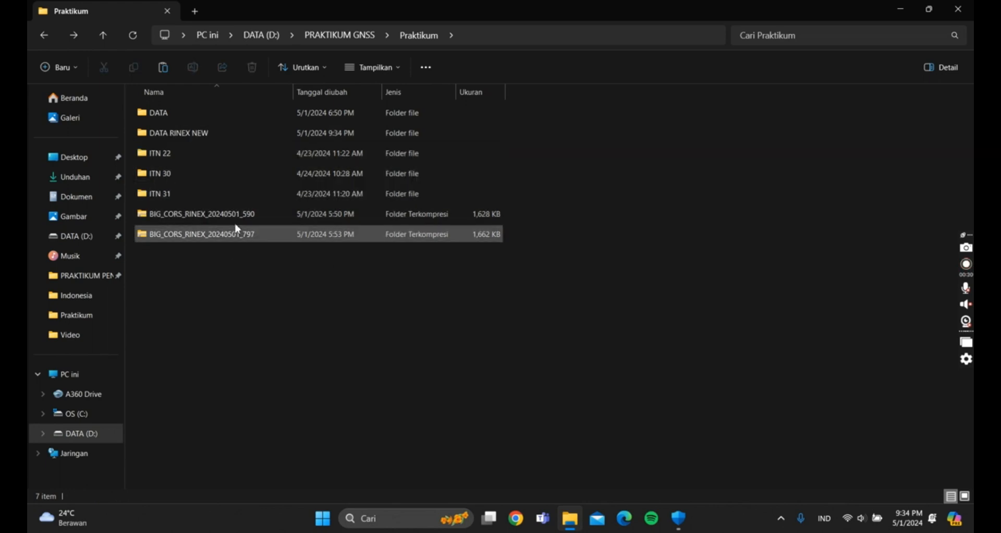
shift+click(238, 240)
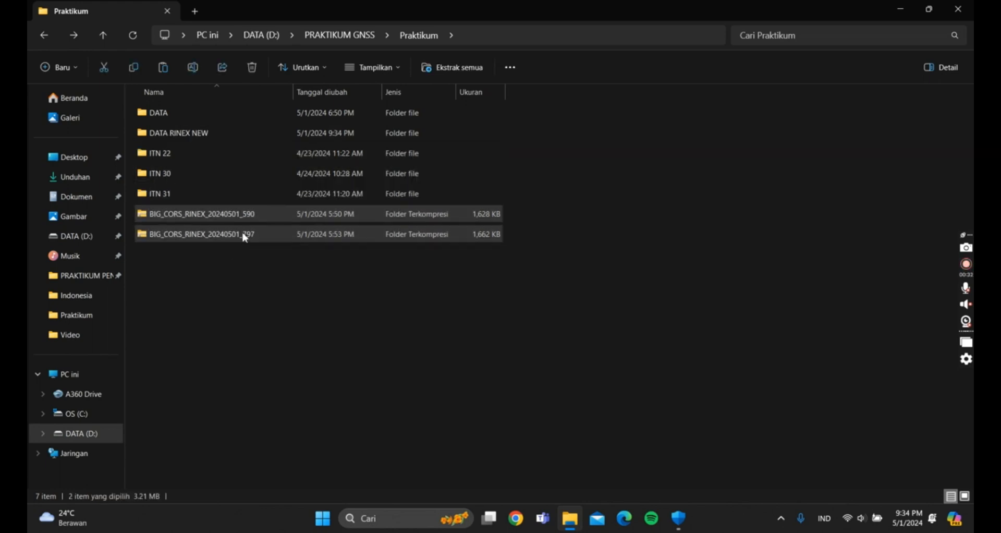
right_click(245, 238)
click(302, 395)
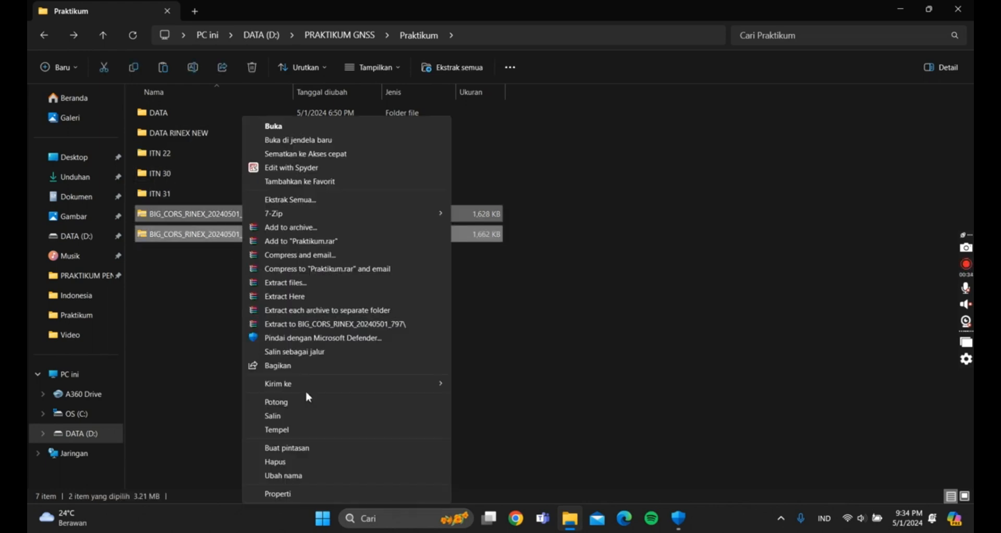
click(289, 296)
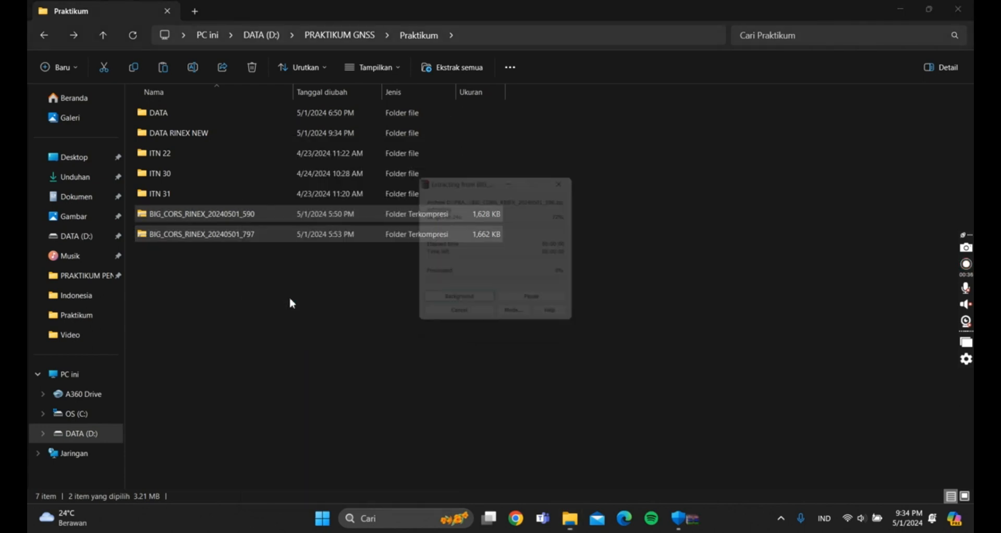
click(218, 345)
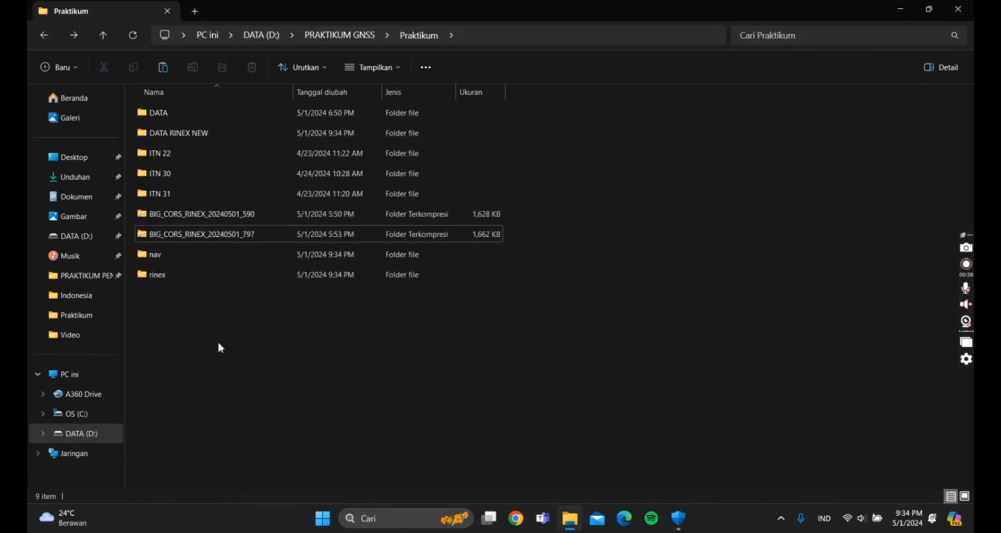
Step: Copy cang1140.24n and clbg1140.24n from the nav folder into DATA RINEX NEW and return to Praktikum
double_click(150, 256)
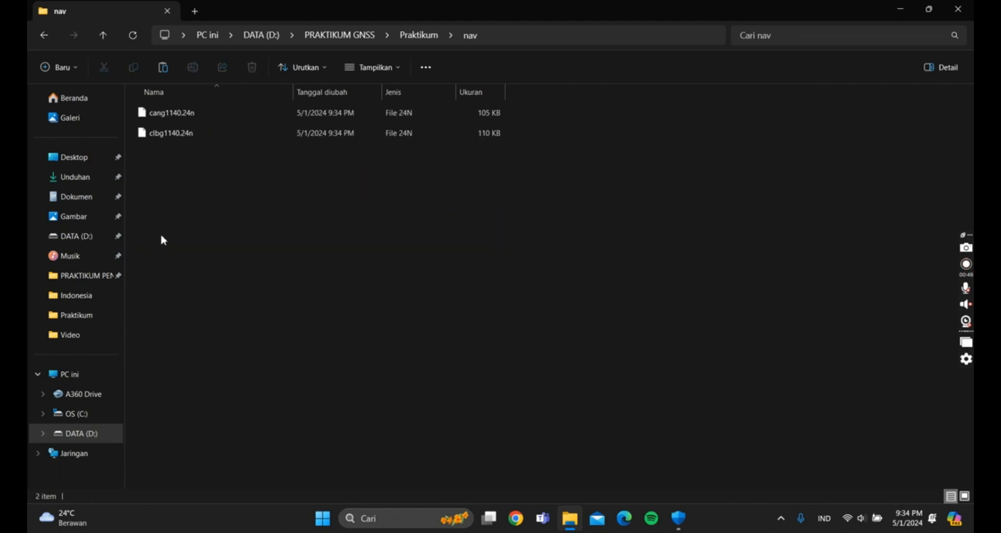
click(165, 134)
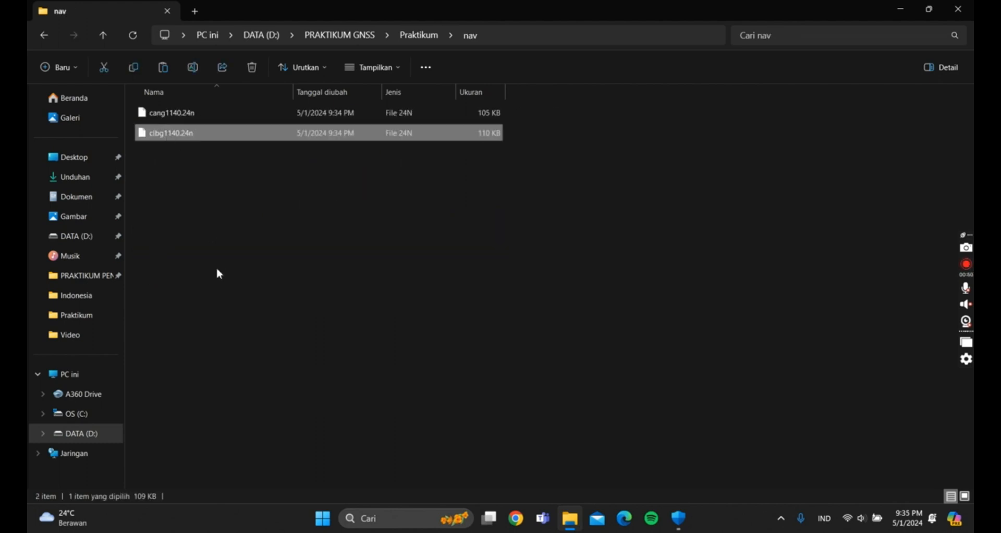
key(ctrl+a)
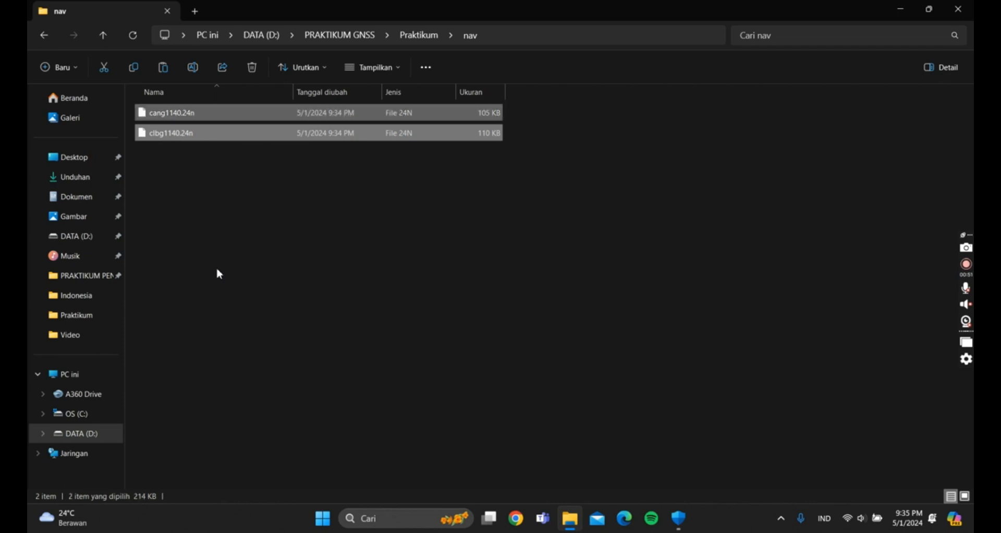
click(139, 72)
click(47, 32)
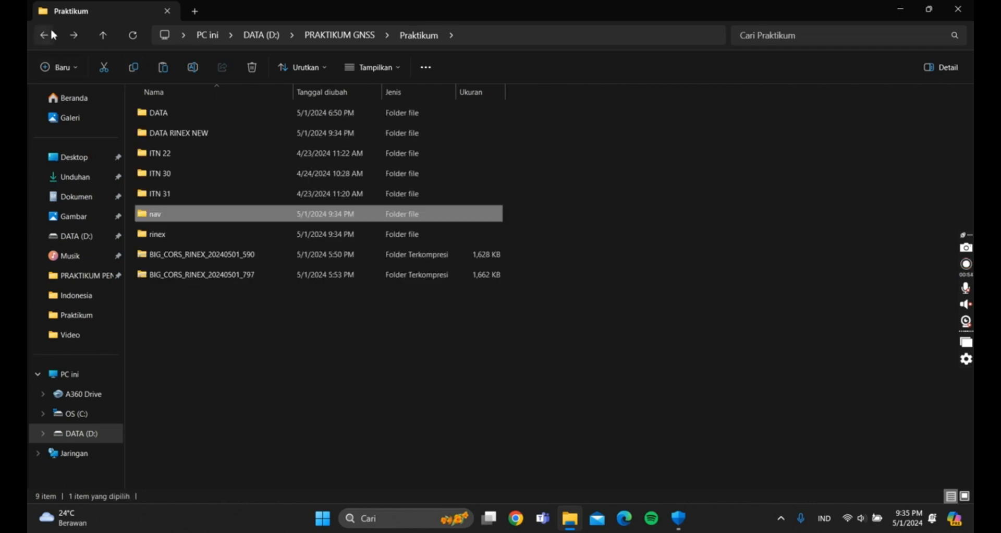
double_click(200, 137)
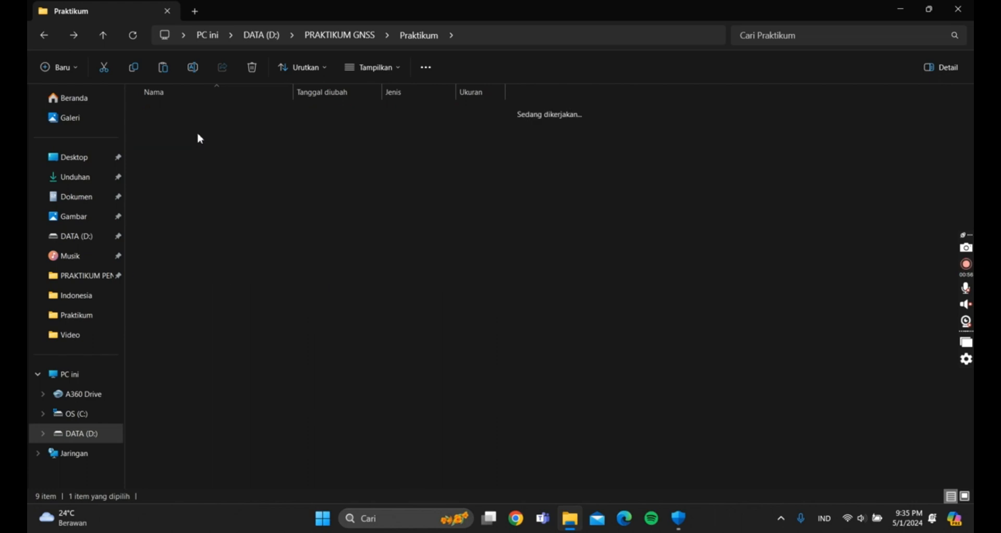
click(164, 69)
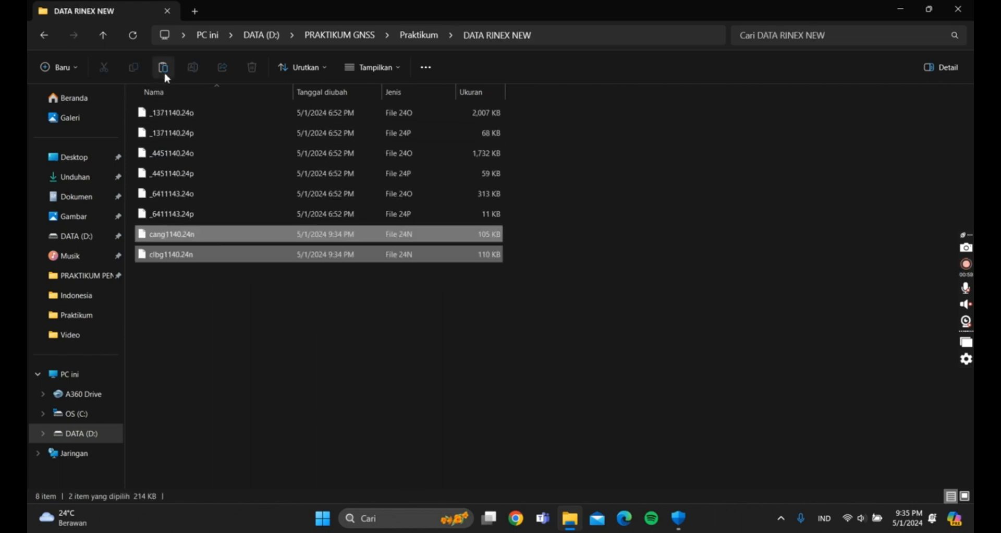
click(44, 35)
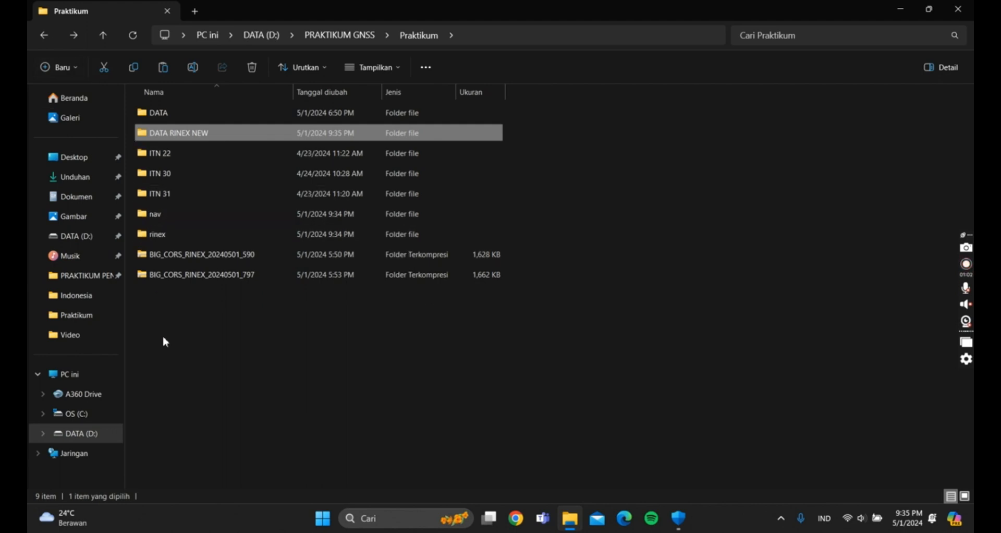
Step: Copy cang1140.24o and clbg1140.24o from the rinex folder into DATA RINEX NEW and return to Praktikum
double_click(153, 235)
click(177, 134)
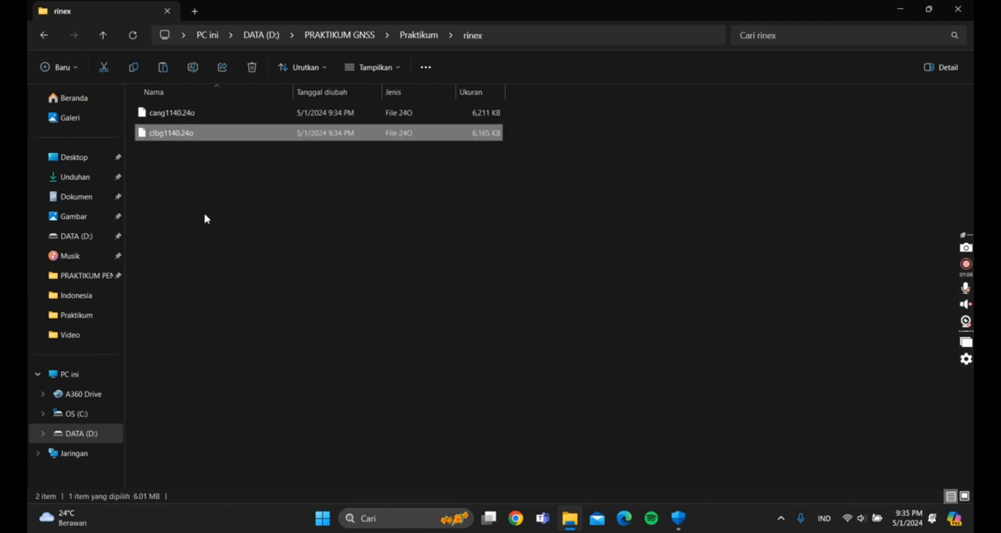
key(ctrl+a)
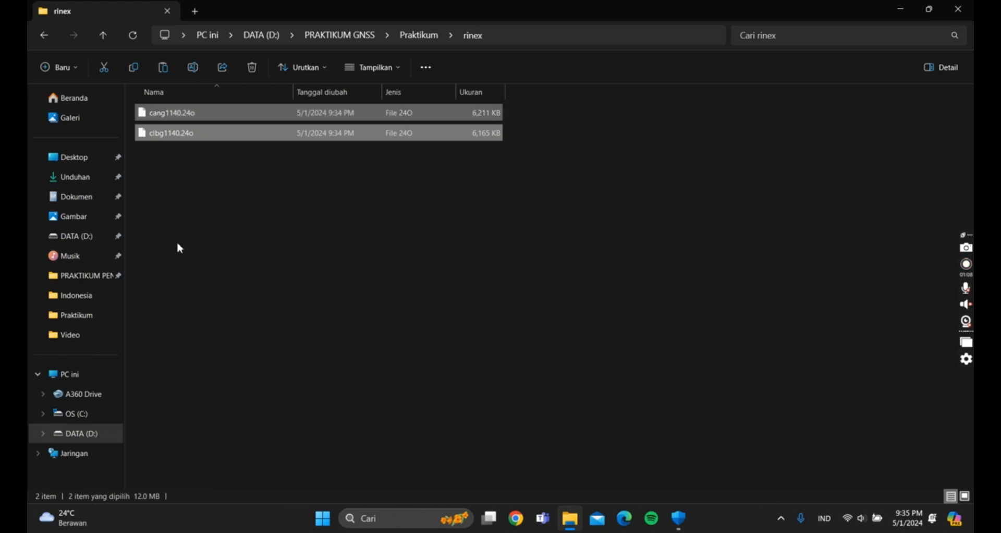
click(132, 68)
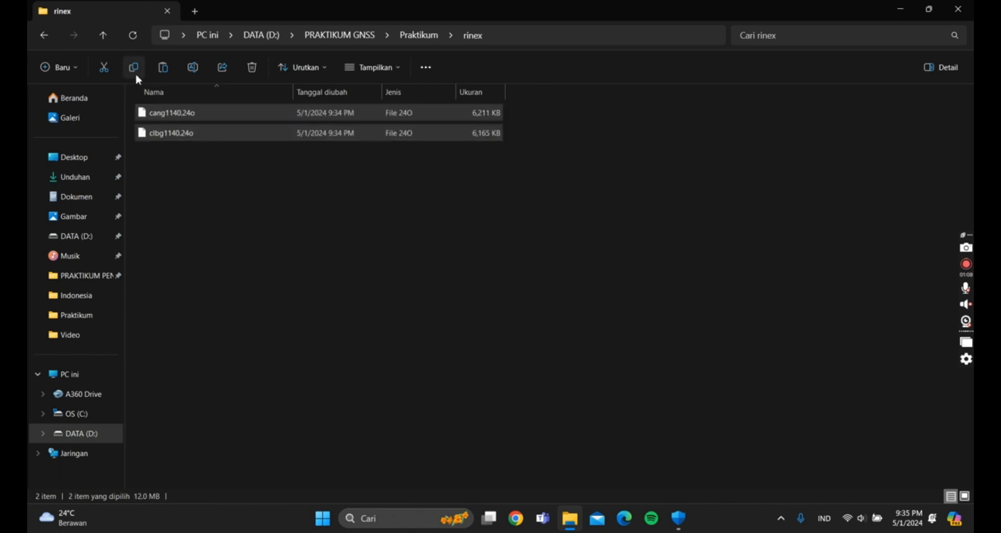
click(42, 36)
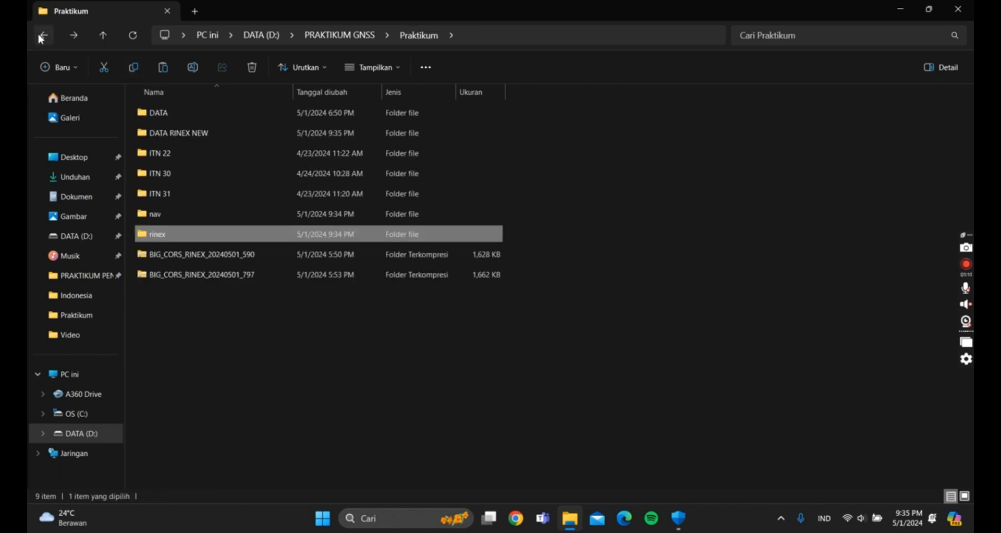
double_click(198, 137)
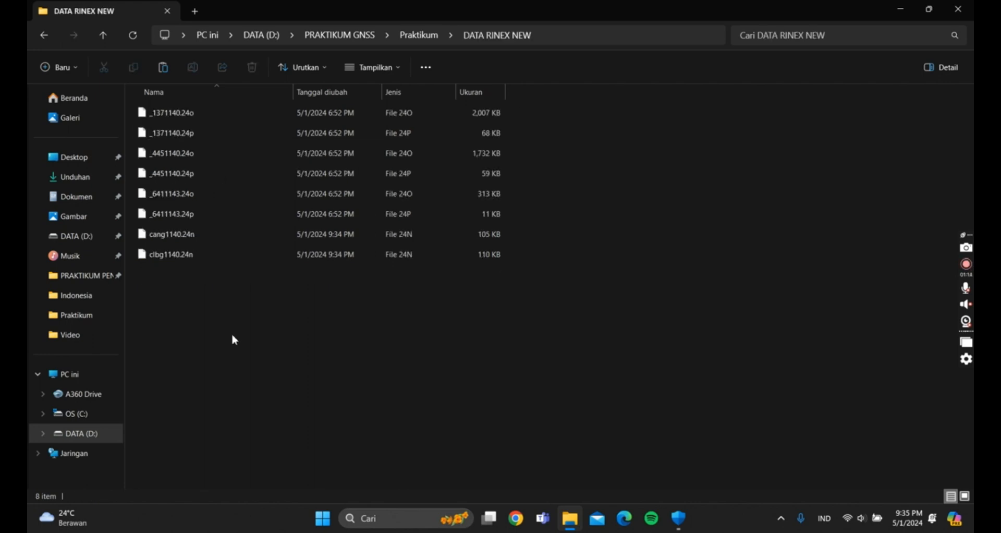
click(157, 71)
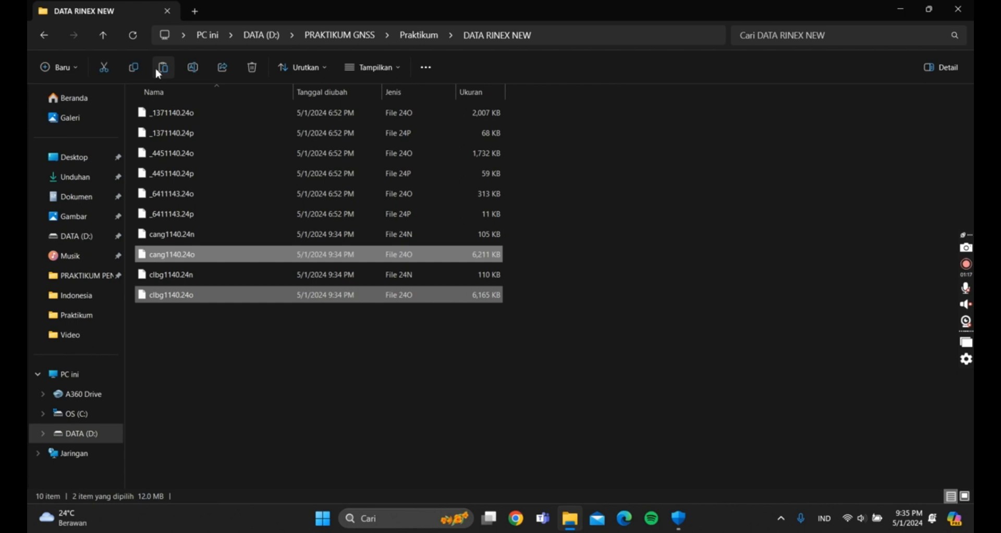
click(52, 37)
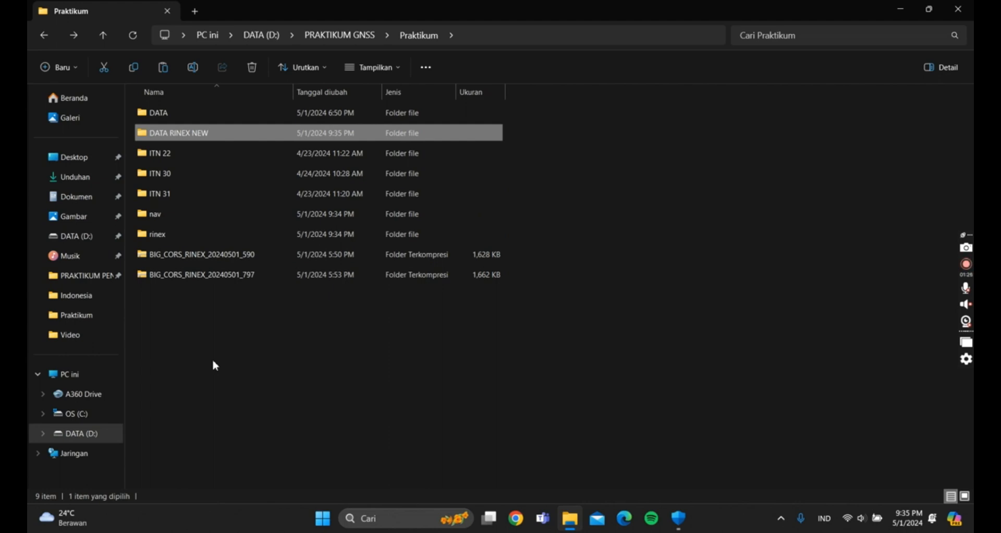
Step: Search Windows for TRIMBLE and launch Trimble Business Center (64-bit)
click(387, 519)
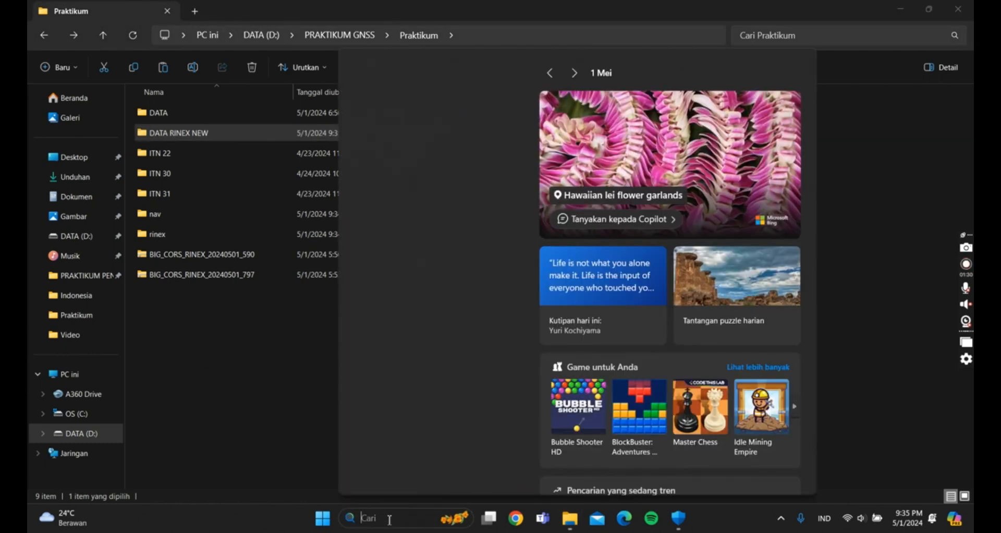
text(TRIMBLE)
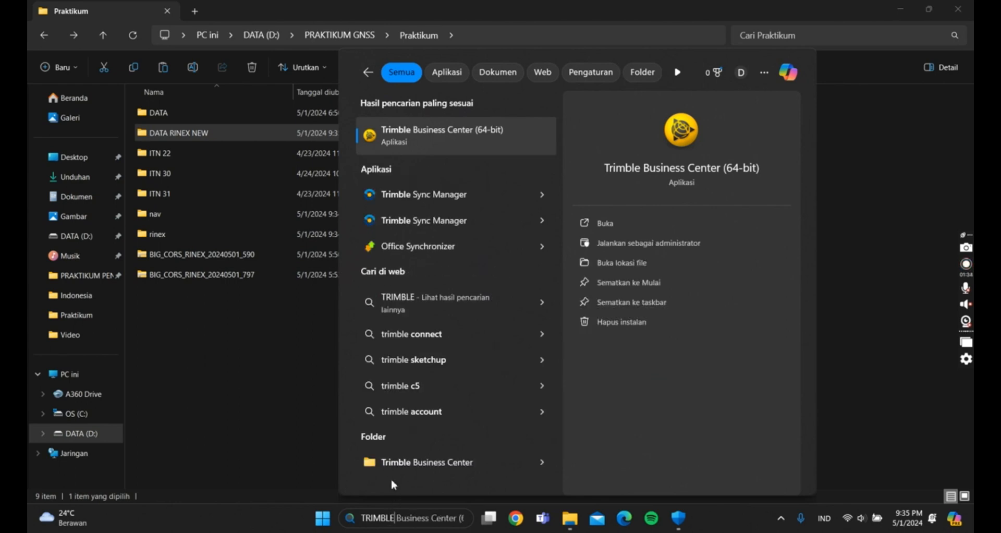
click(452, 142)
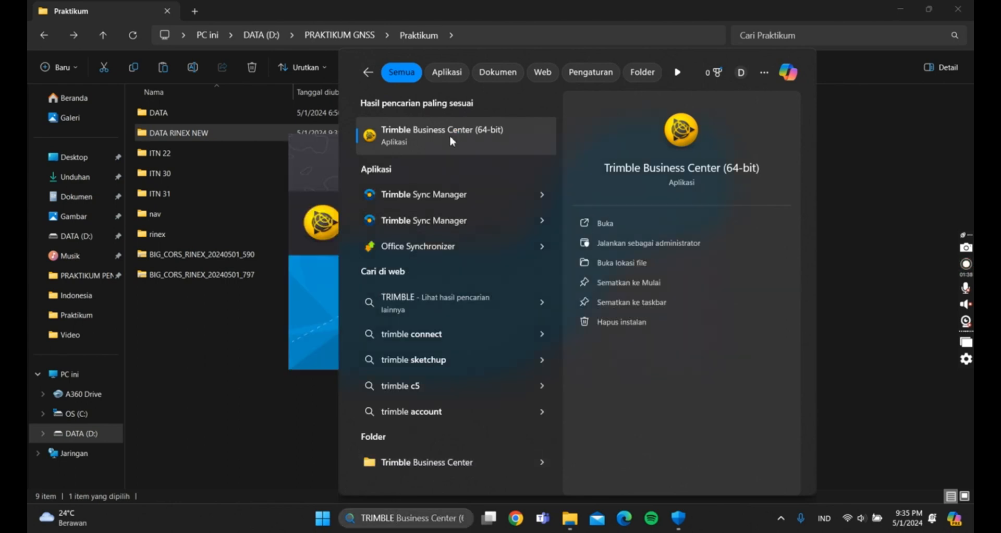
click(310, 428)
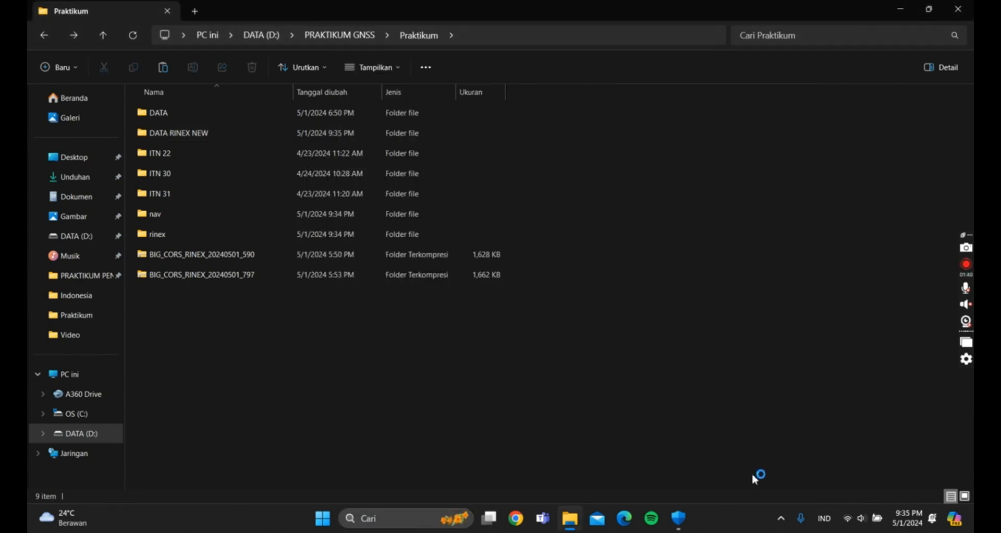
click(780, 518)
click(734, 456)
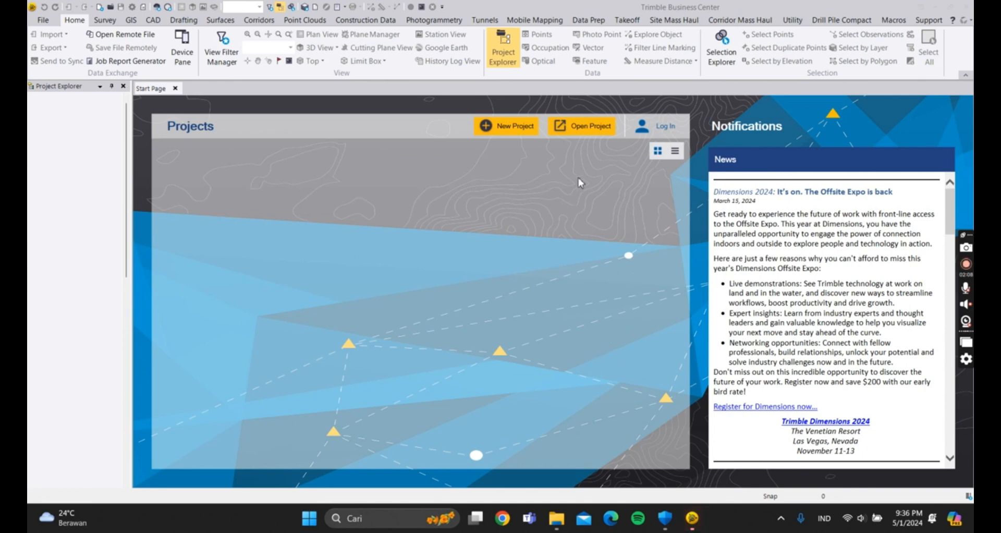
Step: Create a project from the blank template and set its coordinate system to World wide/UTM zone 48 South, WGS 1984, with the EGM96 (Global) geoid
click(519, 131)
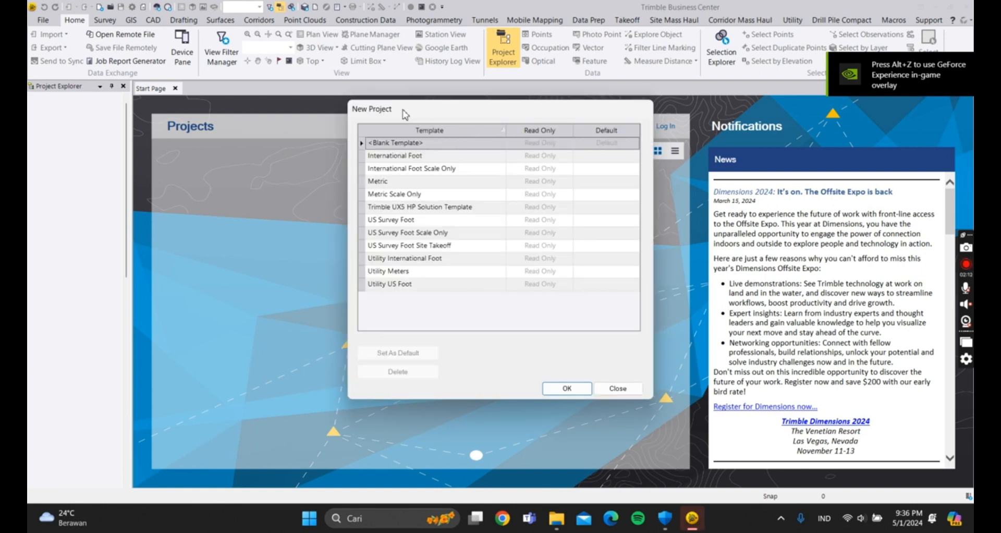
click(566, 389)
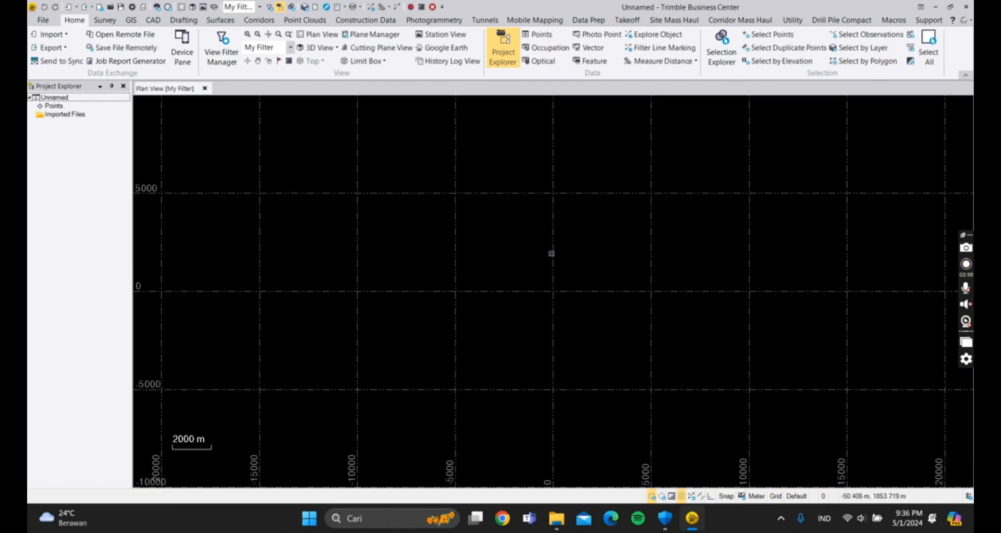
click(133, 8)
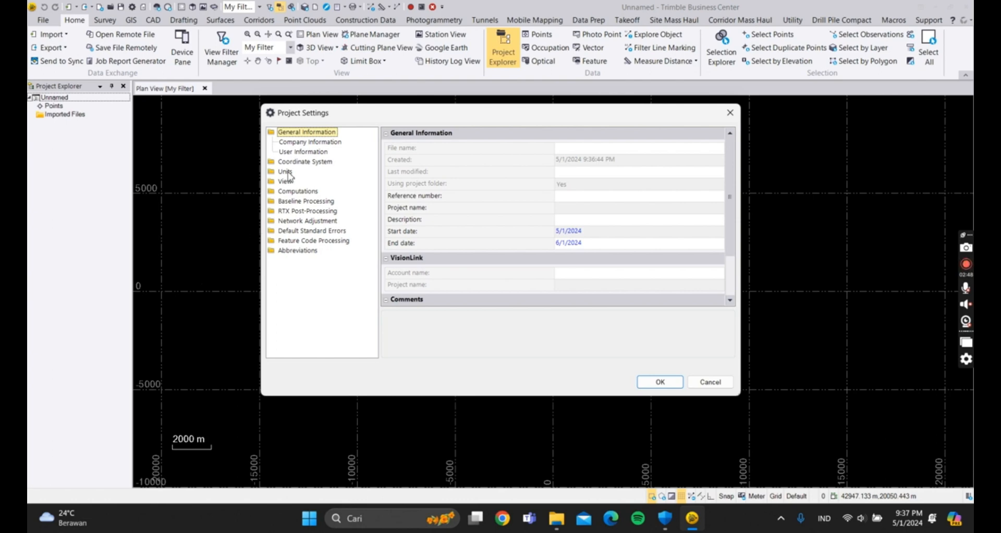
click(303, 162)
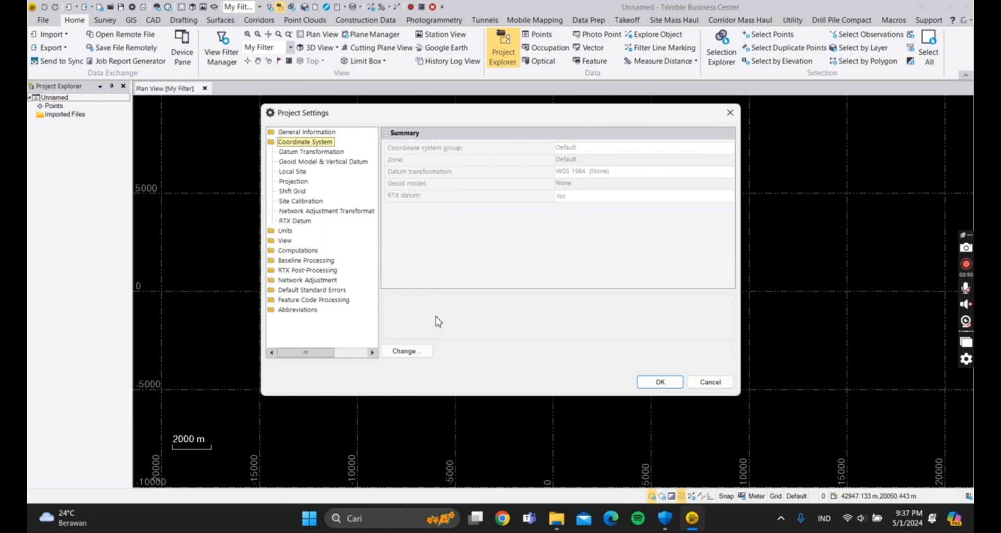
click(416, 354)
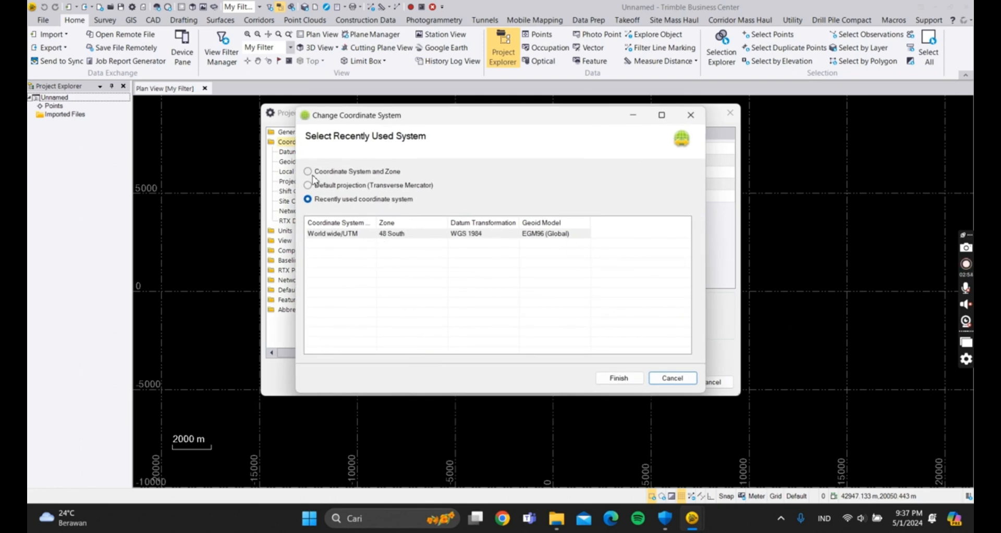
click(308, 172)
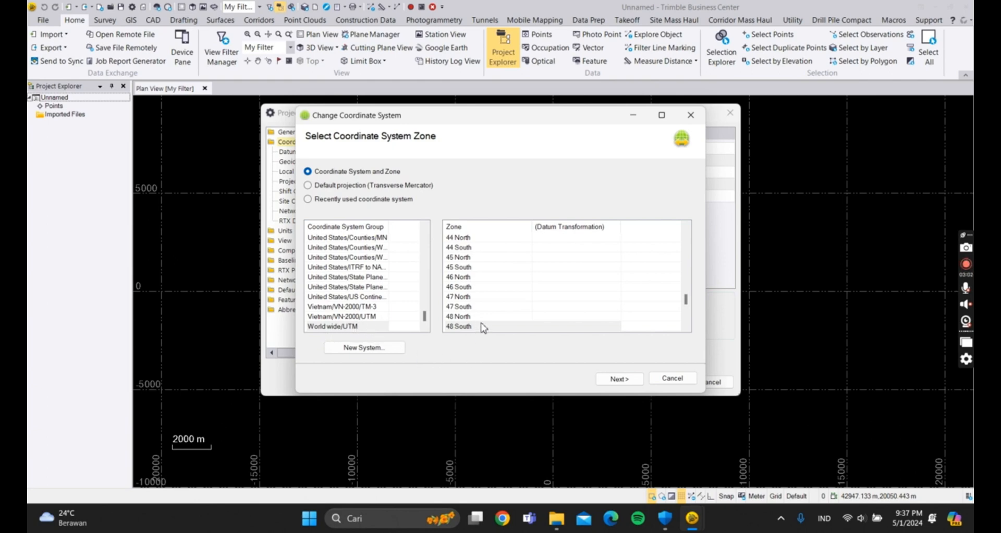
click(630, 382)
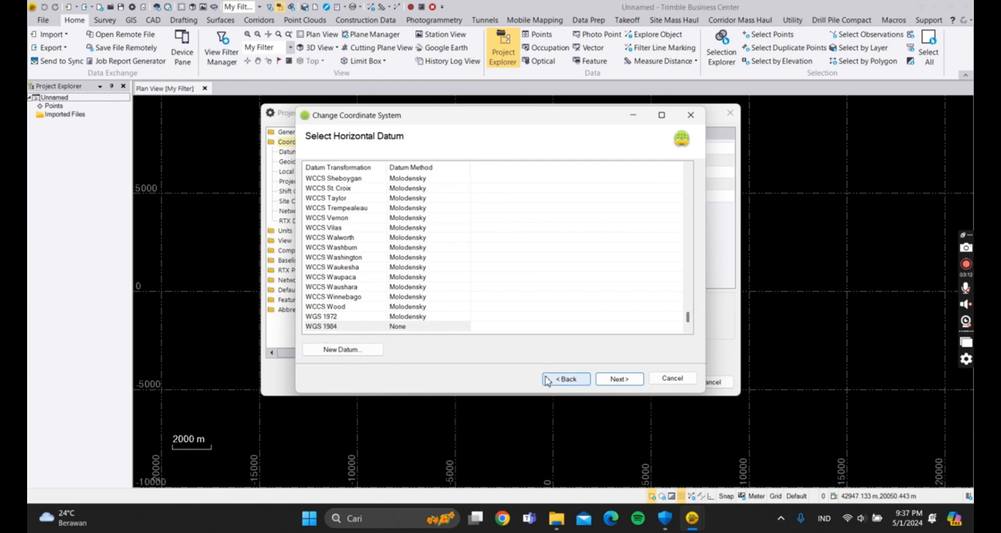
click(618, 382)
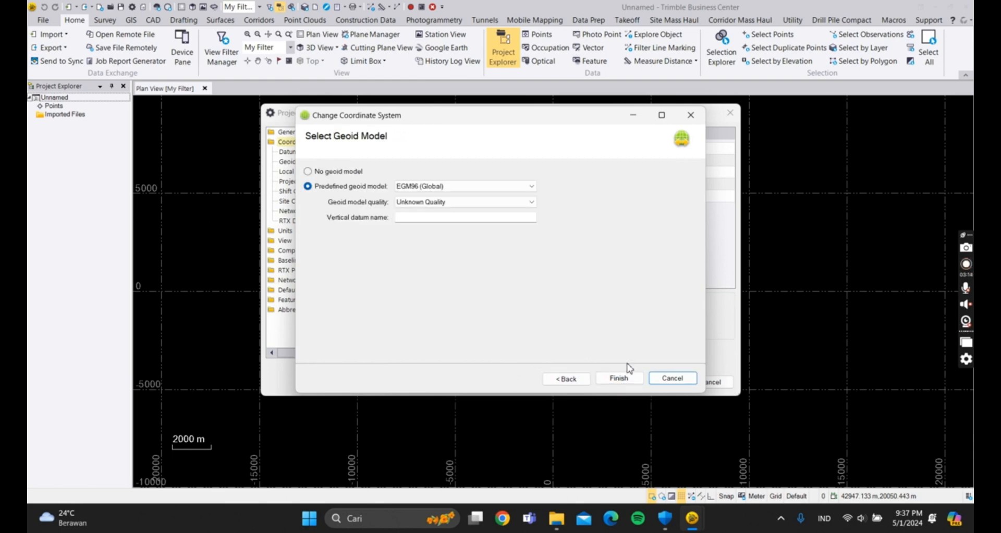
click(619, 381)
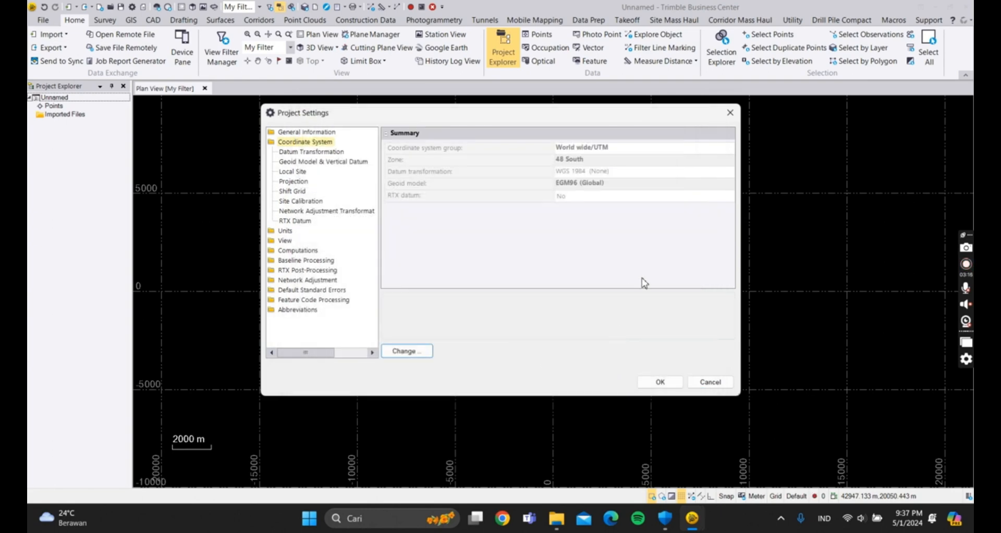
click(661, 382)
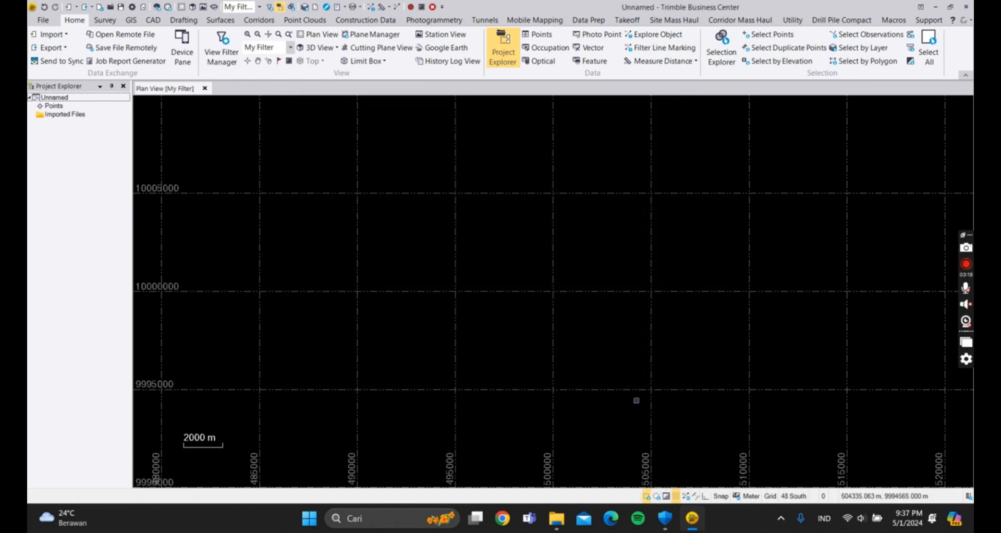
Step: Import all the RINEX and ephemeris files from the DATA RINEX NEW folder inside PRAKTIKUM GNSS\Praktikum
click(66, 41)
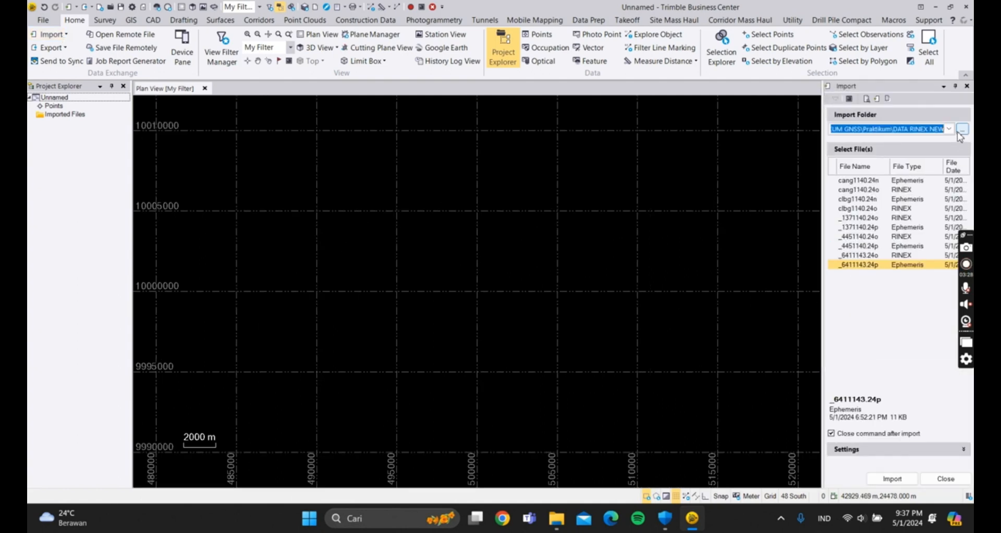
click(962, 129)
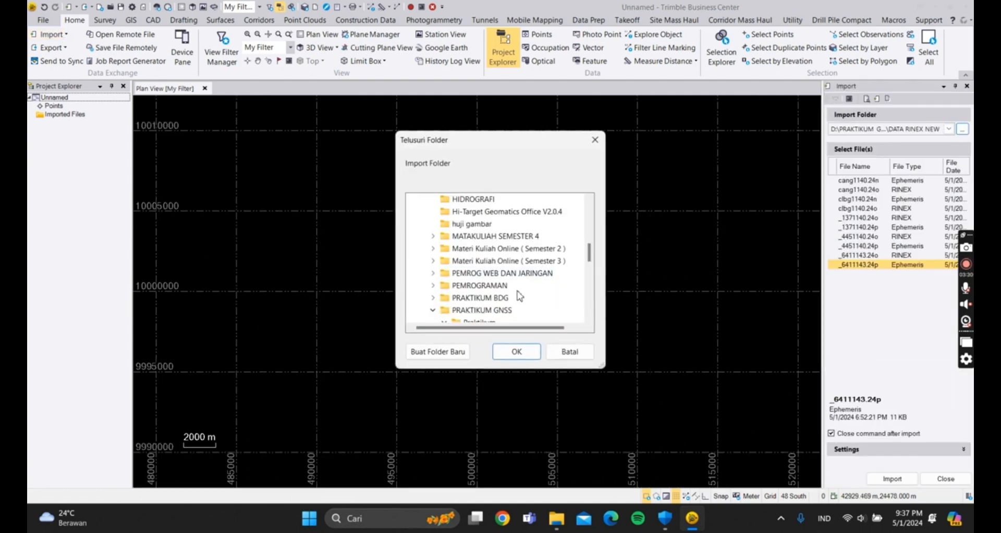
scroll(516, 291, up, 4)
scroll(469, 289, down, 1)
scroll(482, 284, down, 4)
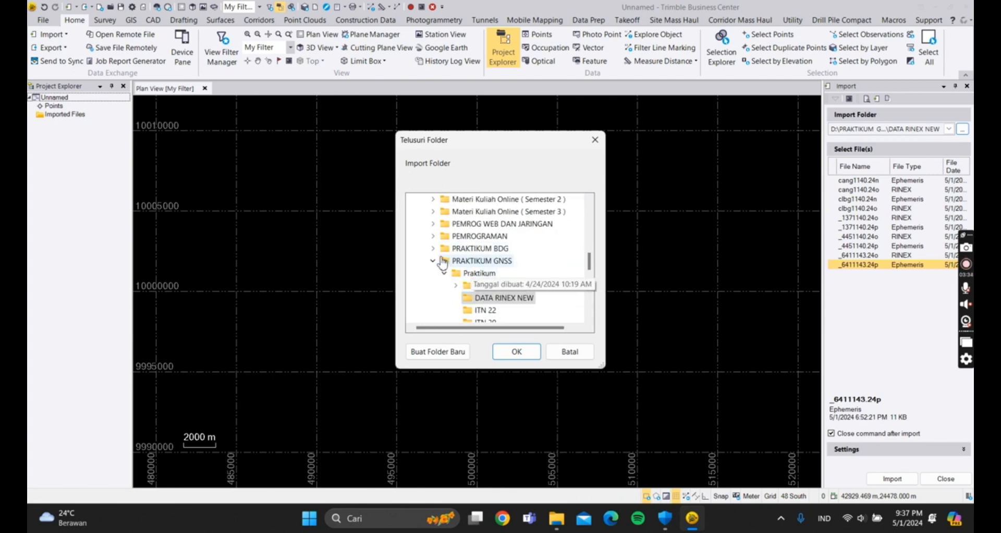
click(451, 263)
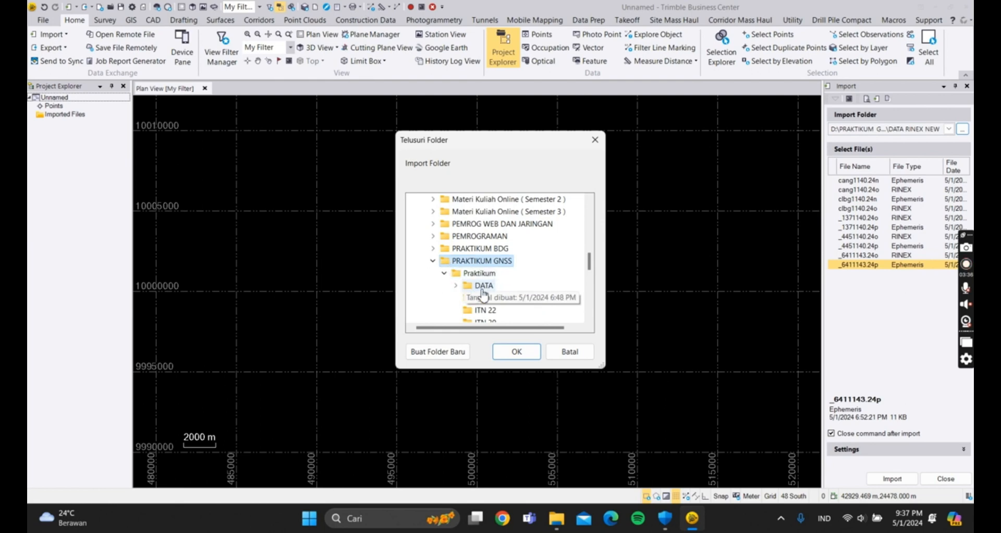
scroll(469, 284, down, 1)
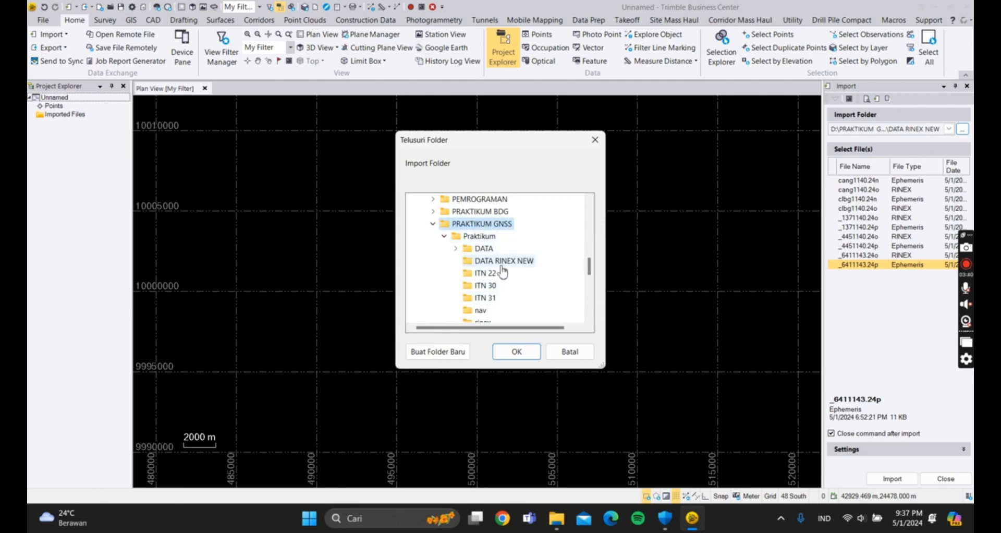
click(498, 260)
click(514, 351)
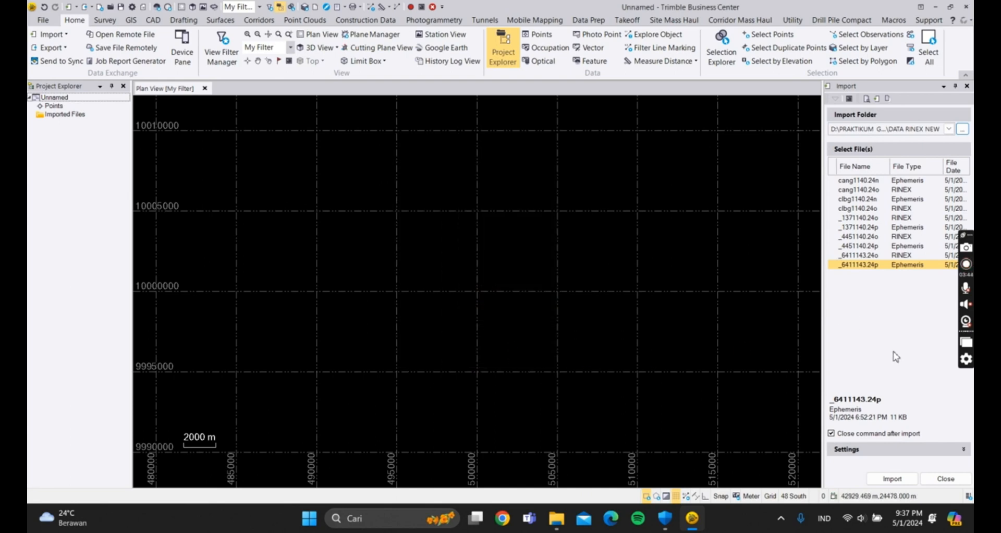
shift+click(869, 182)
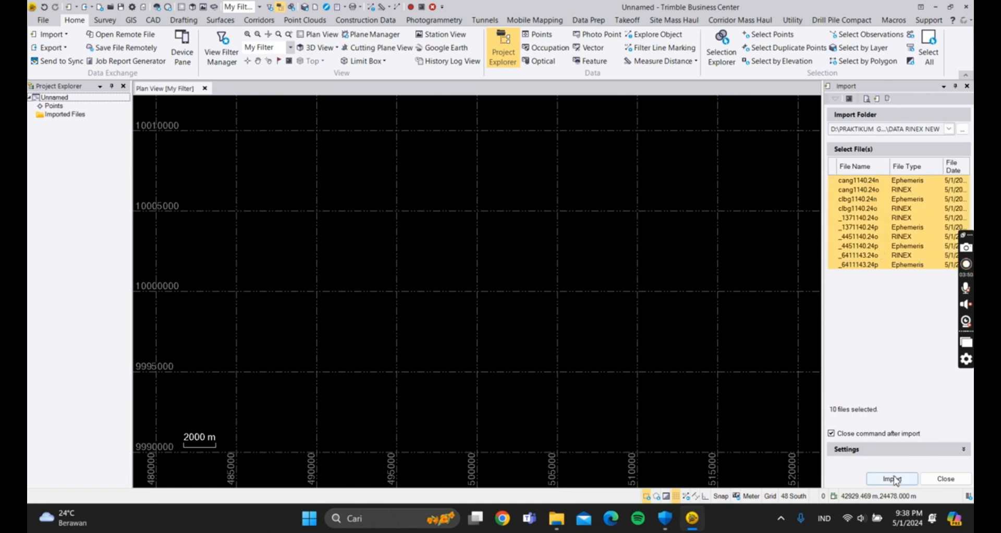
click(893, 479)
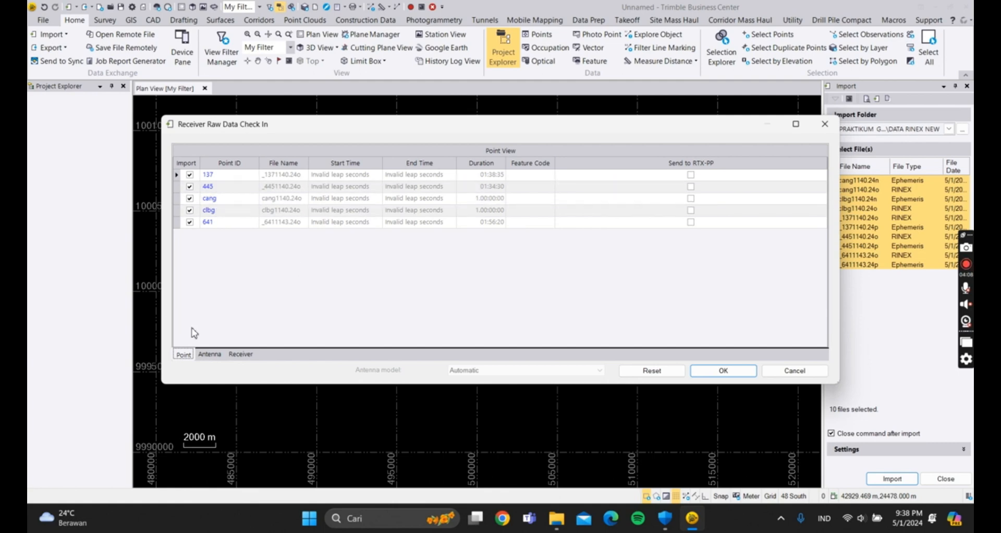
Step: Set the point IDs to ITN 22 for _1371140.24o, ITN 30 for _4451140.24o and ITN 31 for _6411143.24o
click(218, 177)
text(ITN 22)
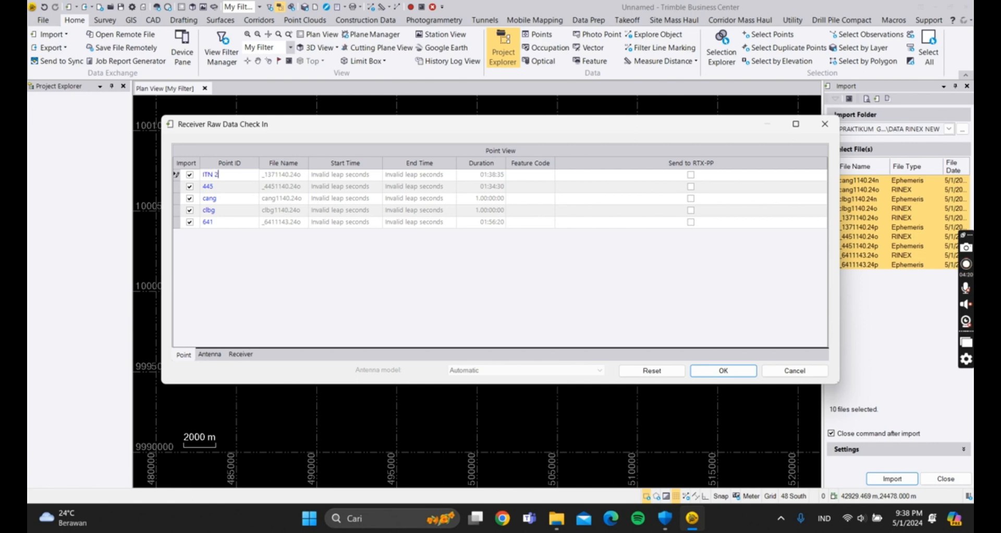
click(213, 186)
text(ITN 30)
click(209, 224)
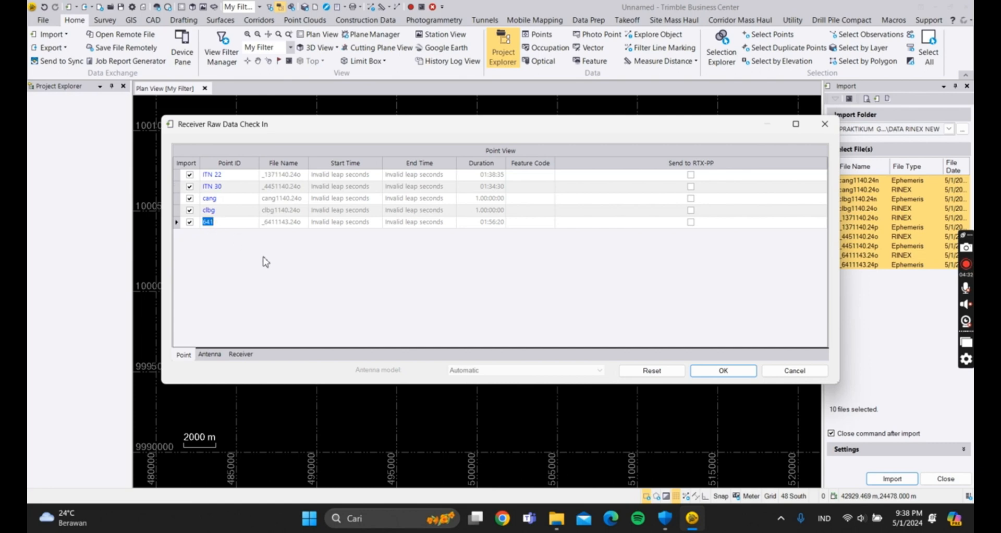
text(ITN 31)
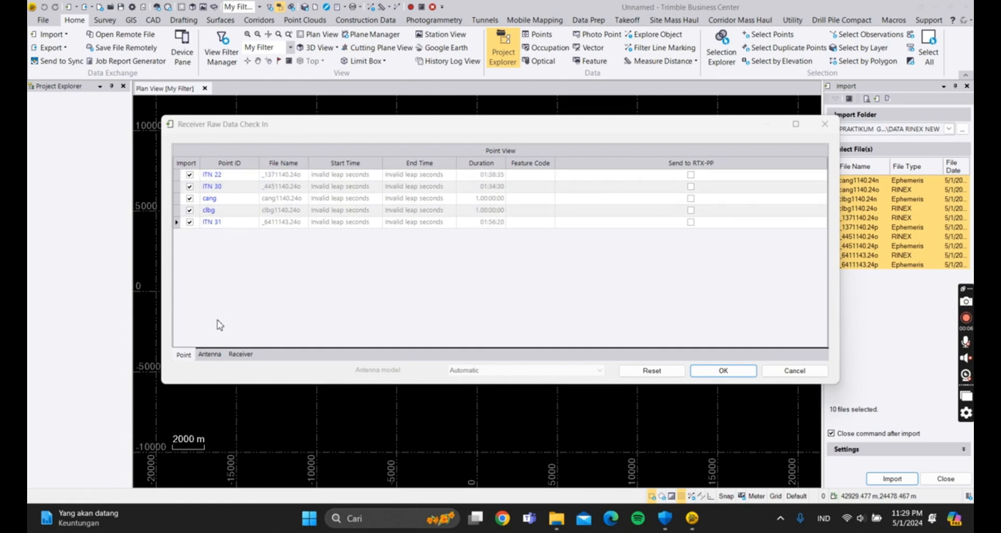
Step: Set the antenna of ITN 31 to manufacturer Hi-Target, measured to the bottom of antenna mount
click(210, 354)
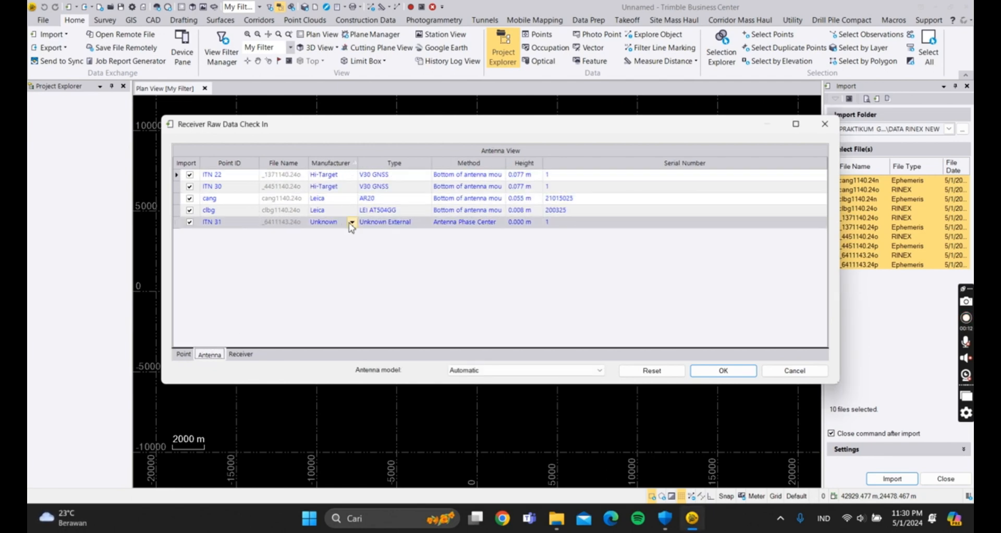
click(352, 223)
scroll(308, 266, up, 5)
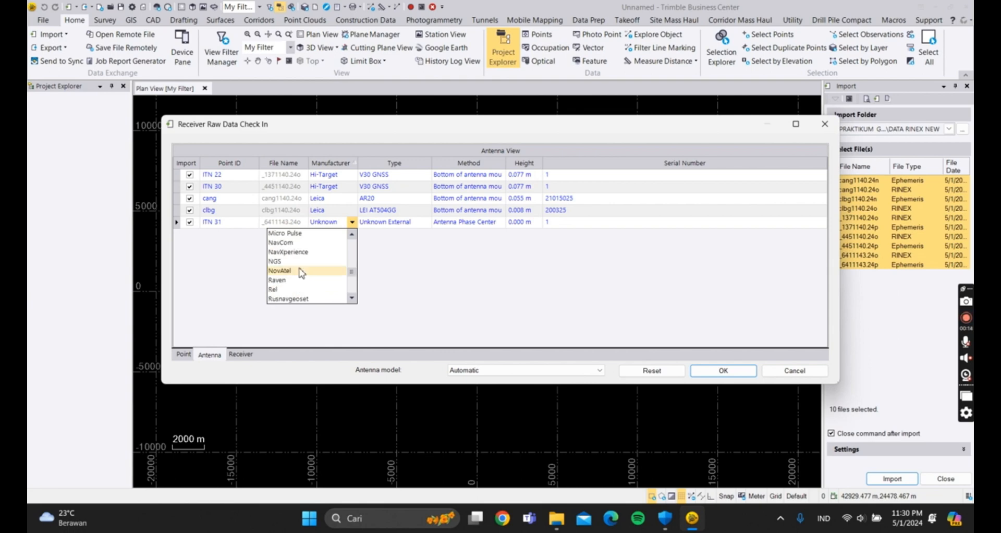
scroll(302, 272, up, 3)
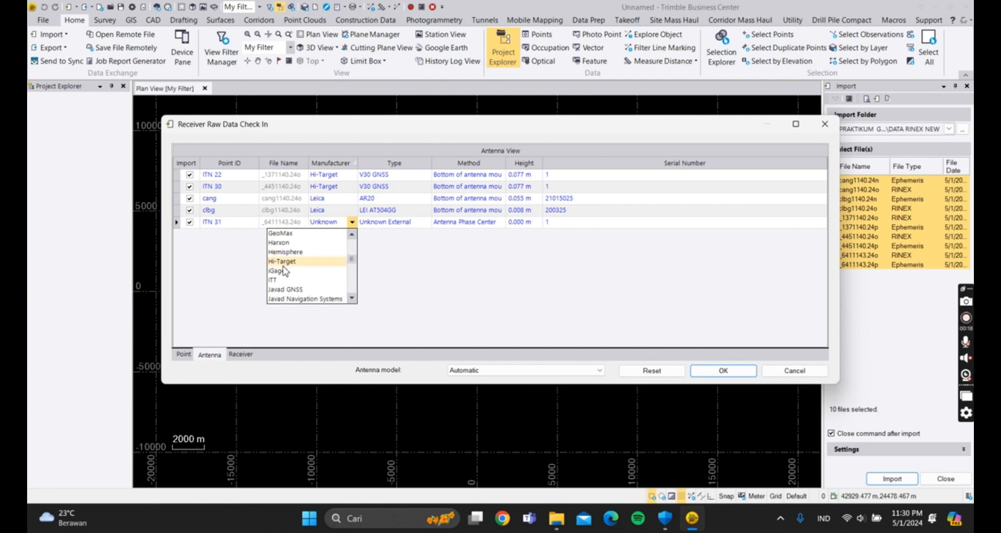
click(283, 263)
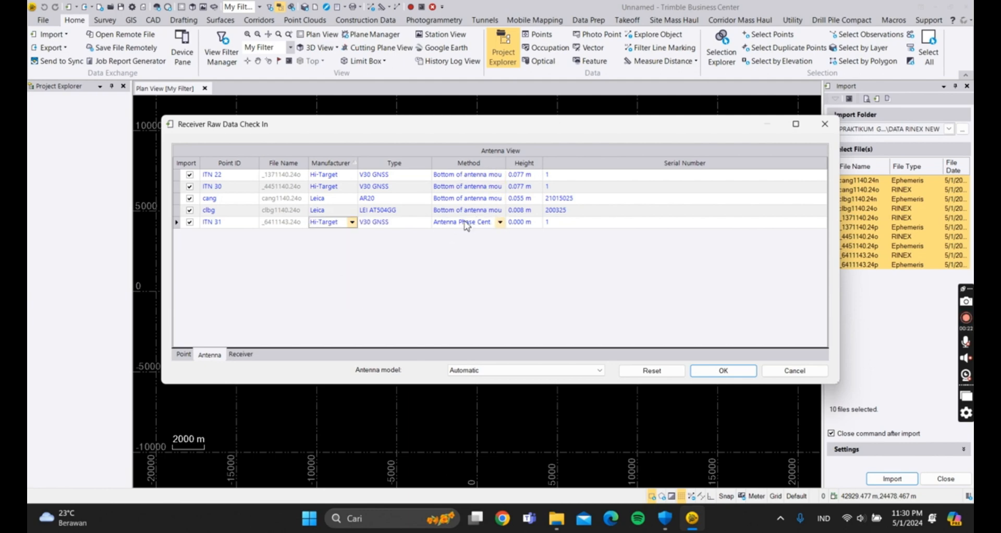
click(499, 221)
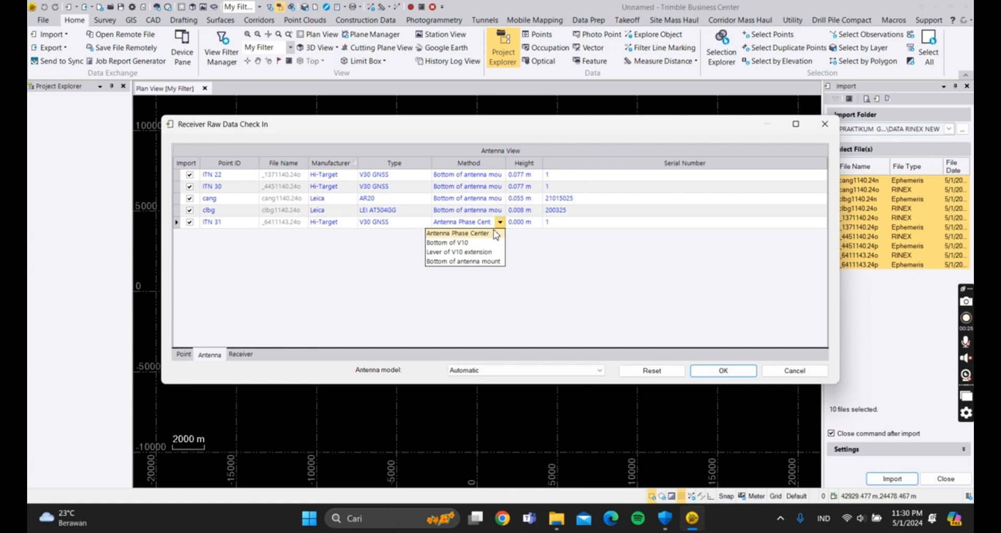
click(462, 262)
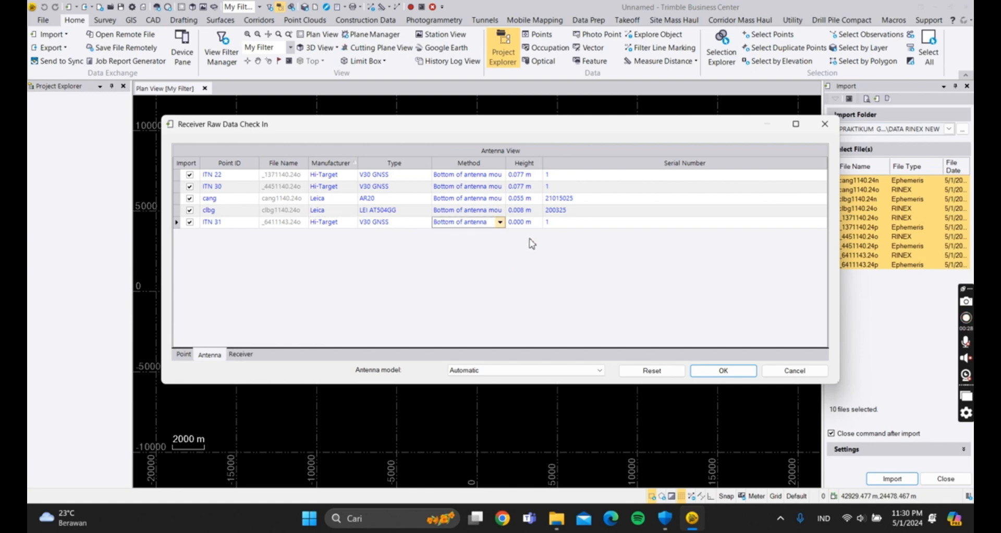
Step: Set the antenna heights to 1.610 m for ITN 22, 1.260 m for ITN 30 and 1.351 m for ITN 31
click(522, 176)
click(524, 176)
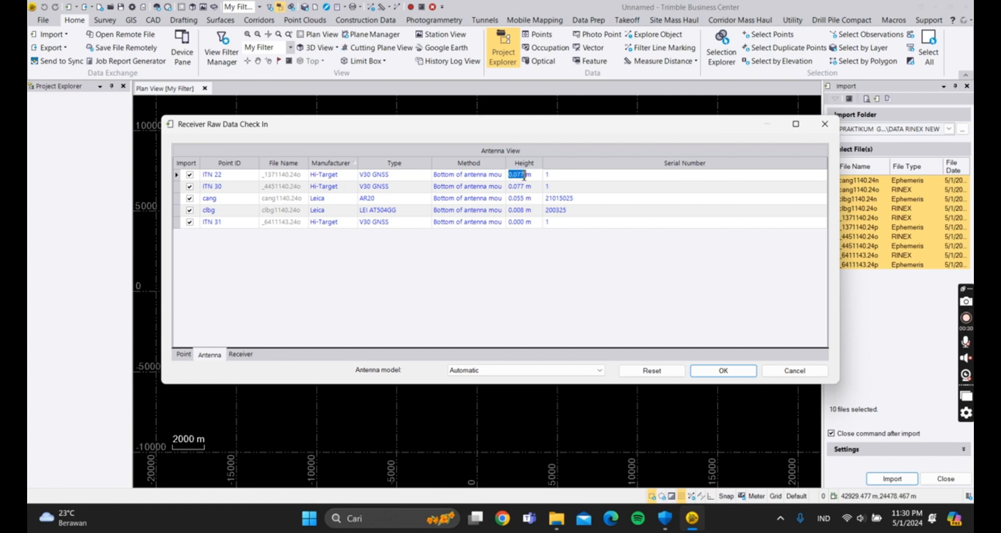
text(1.610)
click(518, 187)
text(1)
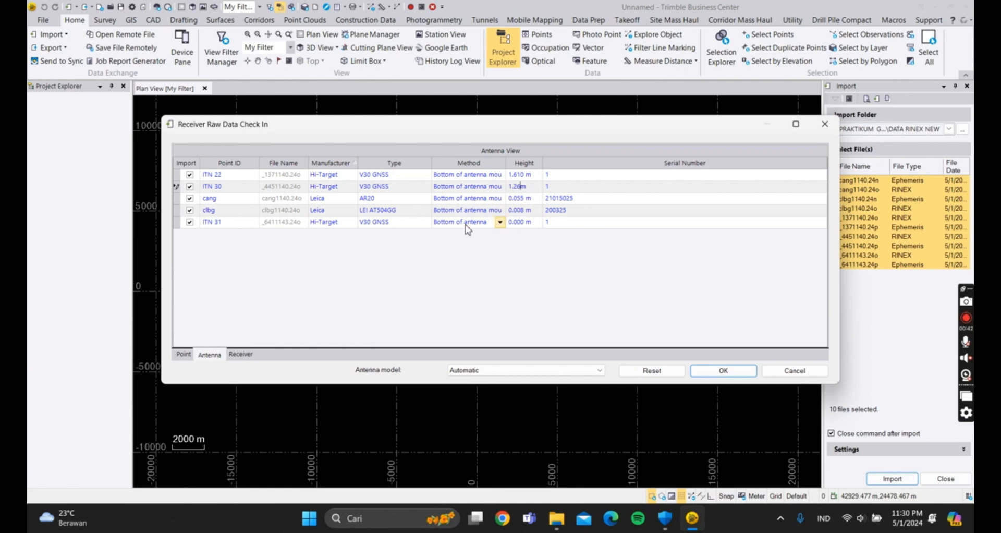
click(516, 223)
text(1)
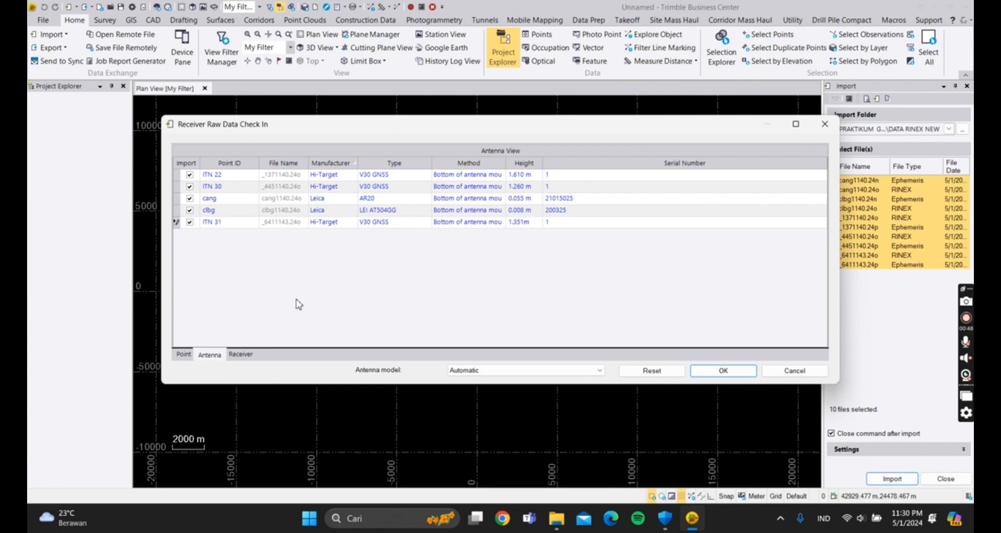
Step: Review the receiver data and finish the import with the default projection definition for ITN 22, viewing and closing the import summary
click(245, 357)
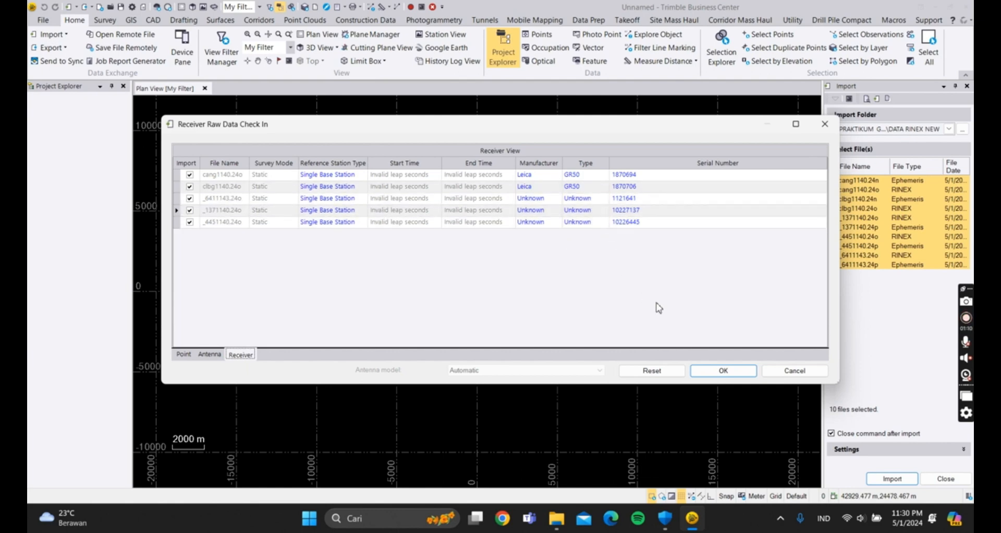
click(716, 374)
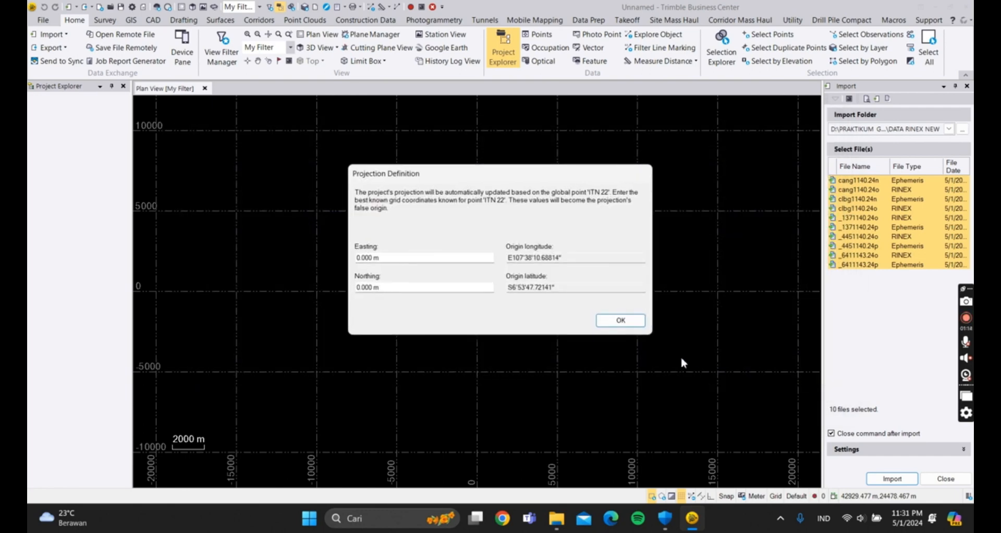
click(619, 321)
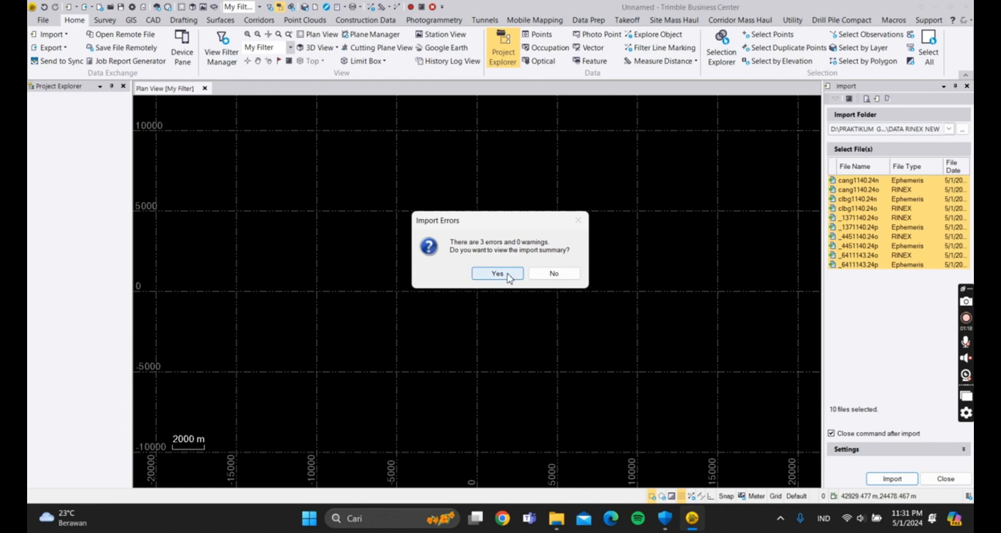
click(508, 276)
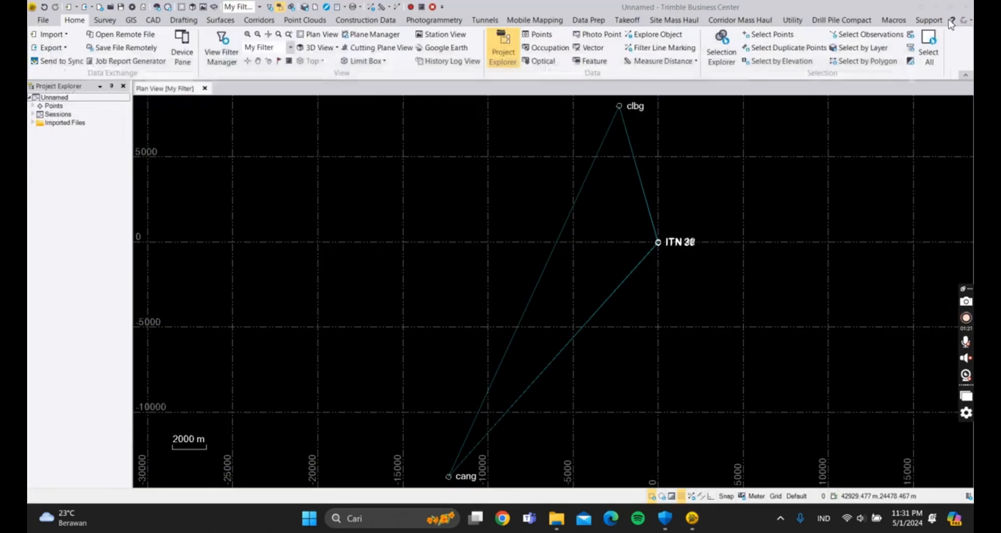
click(959, 10)
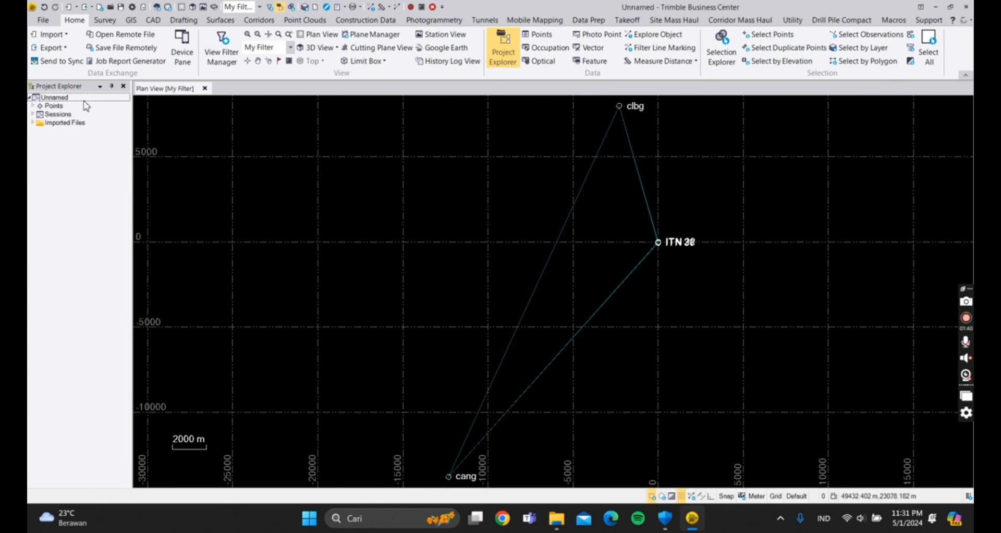
Step: Select all points and observations in the plan view, process their baselines and save the results of all the observations
click(101, 22)
click(83, 21)
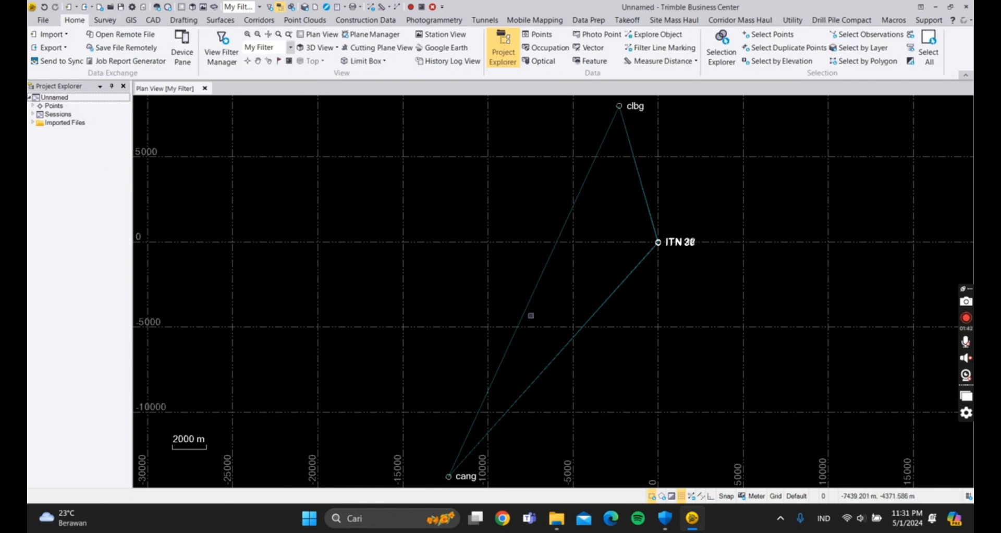
key(ctrl+a)
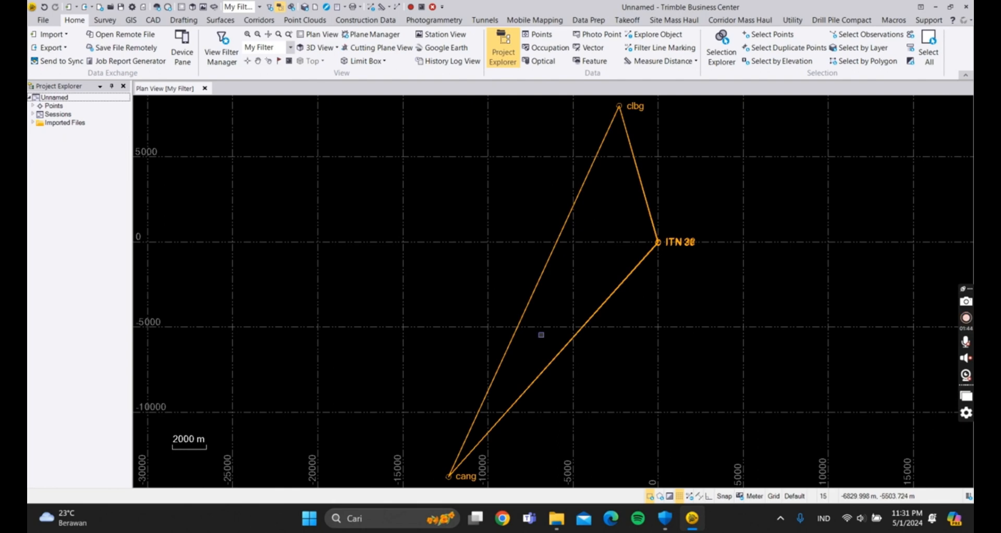
click(110, 22)
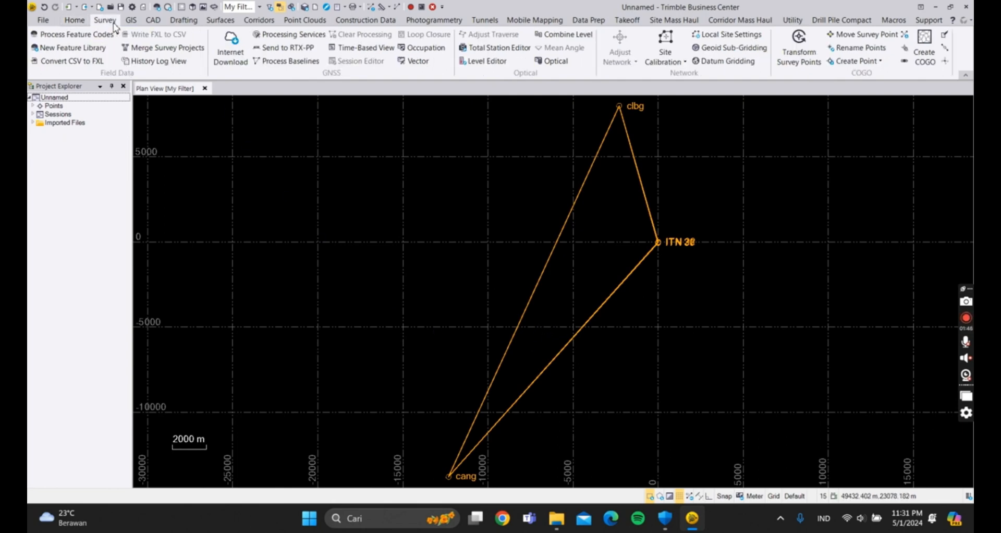
click(297, 68)
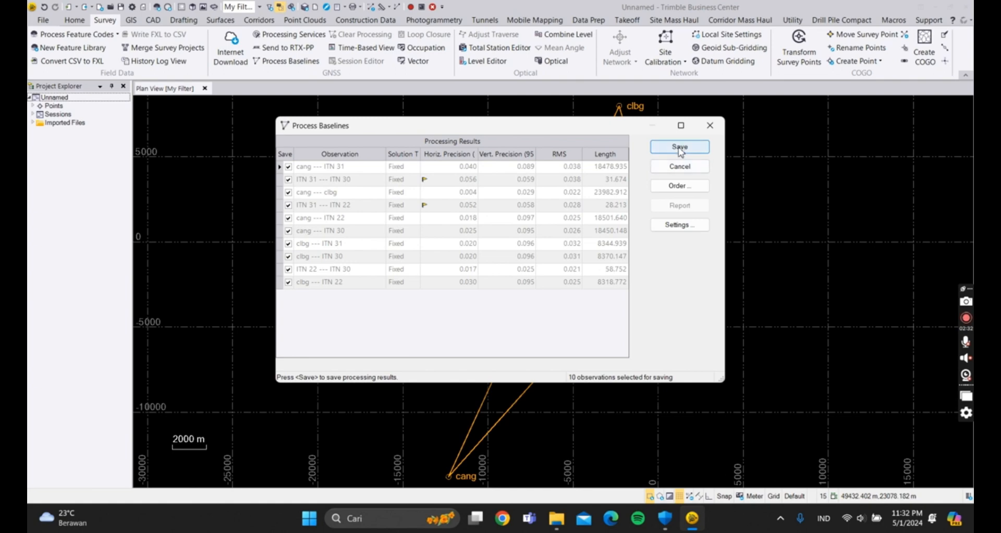
click(680, 150)
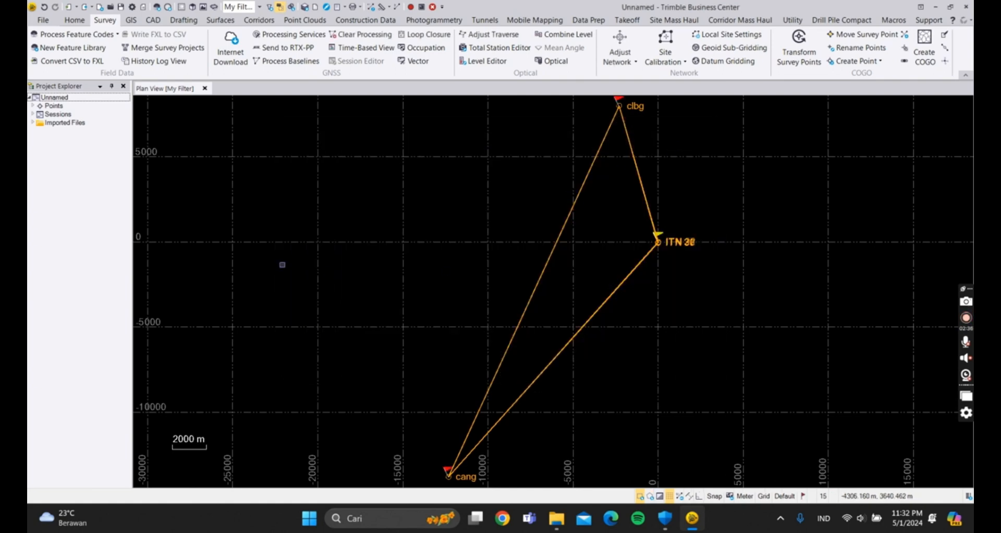
Step: Open the ITN 31 to ITN 22 baseline session in an enlarged Session Editor and examine its satellite tracking data for gaps
click(33, 115)
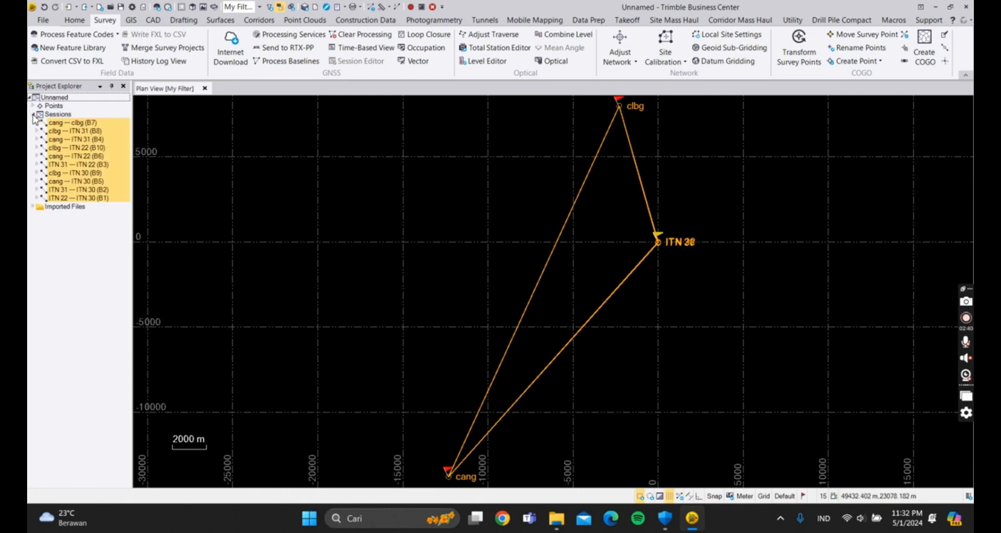
click(62, 165)
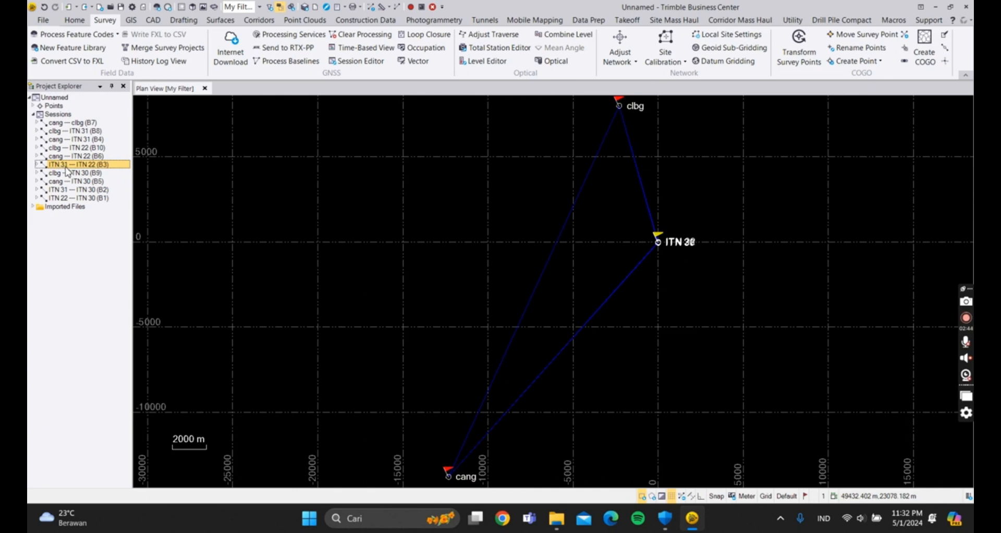
right_click(67, 171)
click(90, 191)
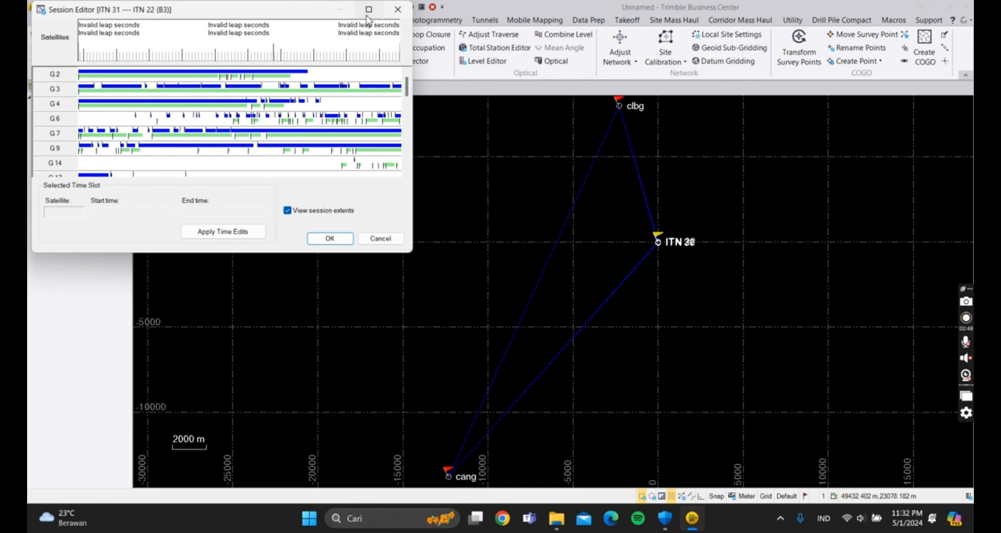
click(368, 9)
scroll(396, 266, down, 5)
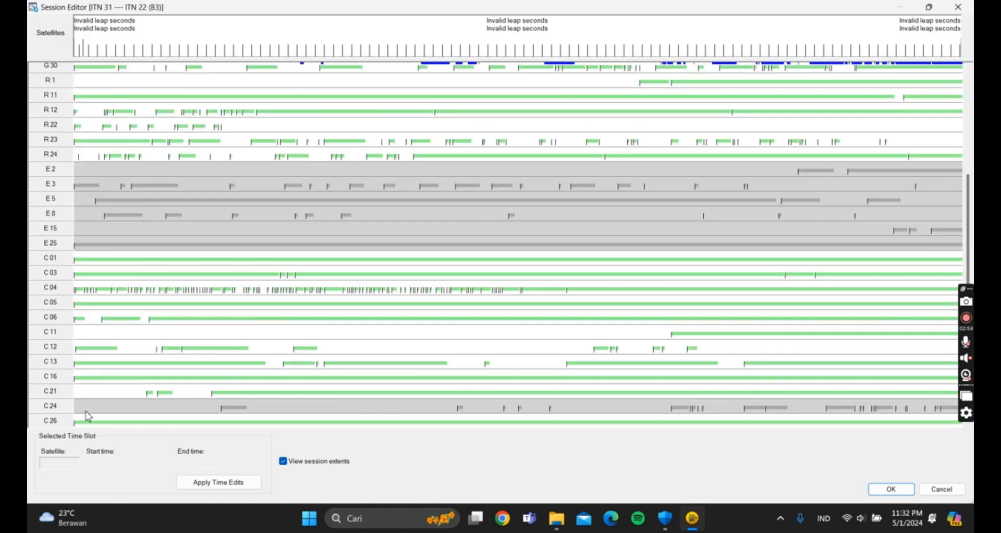
scroll(251, 337, up, 3)
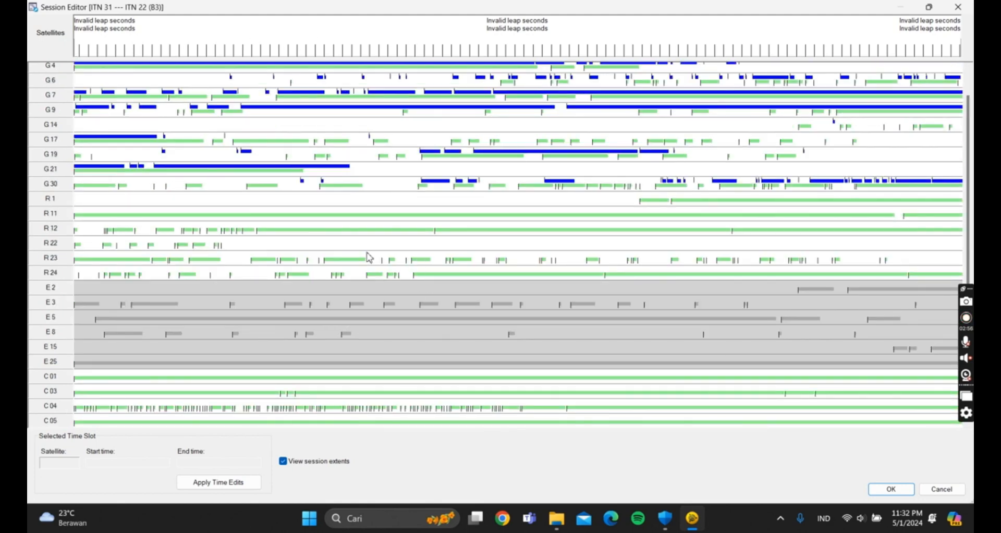
Step: Disable satellites R 23, R 22 and G 14 in the session
click(61, 259)
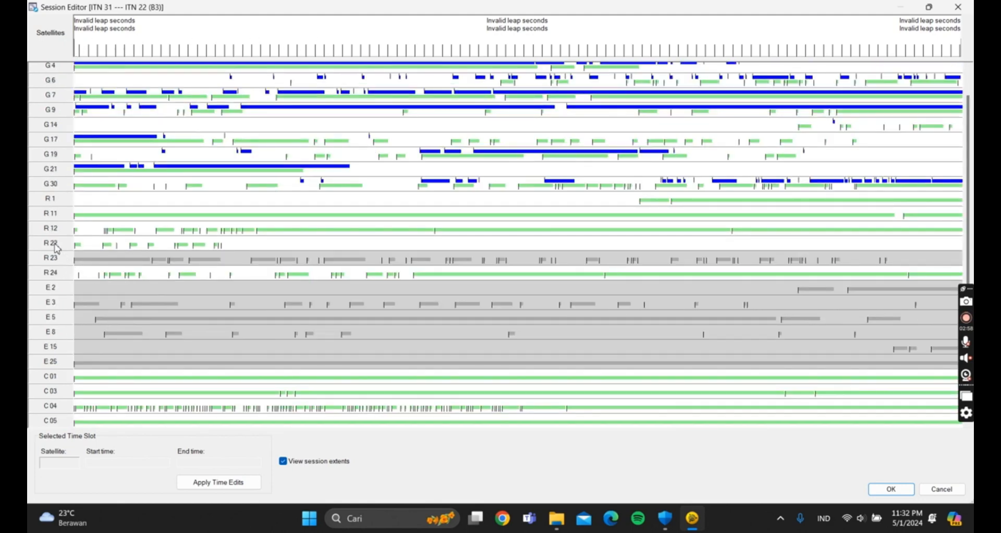
click(56, 244)
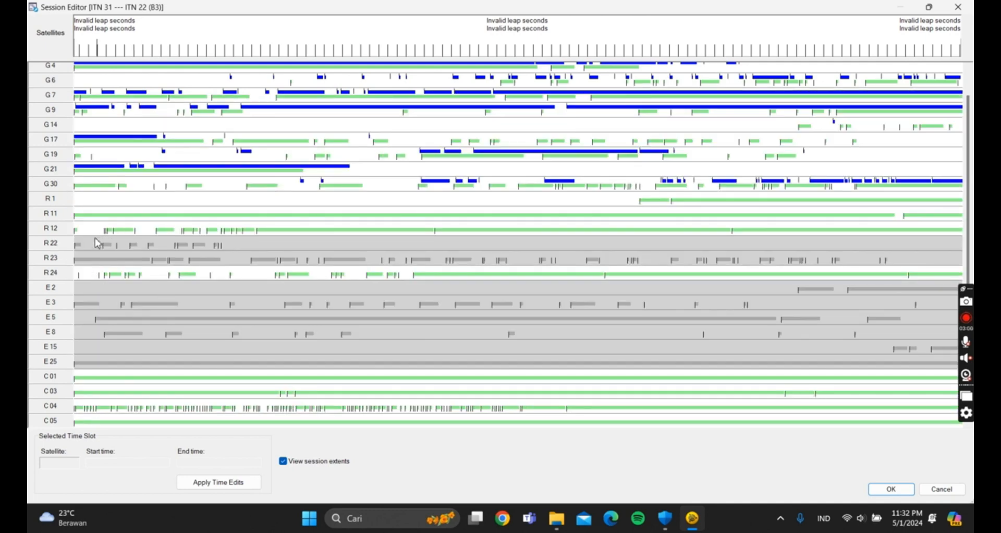
click(60, 125)
scroll(424, 224, down, 1)
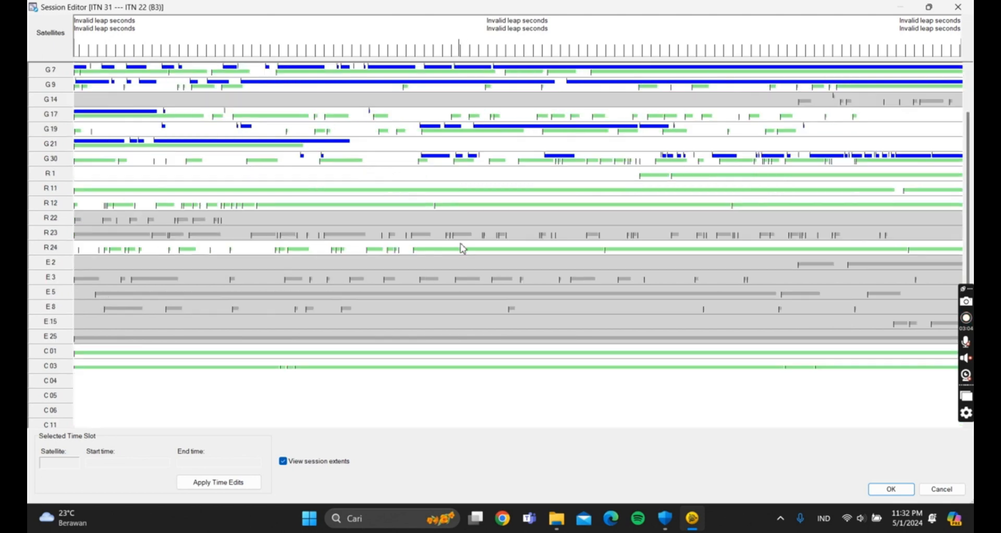
scroll(469, 261, down, 3)
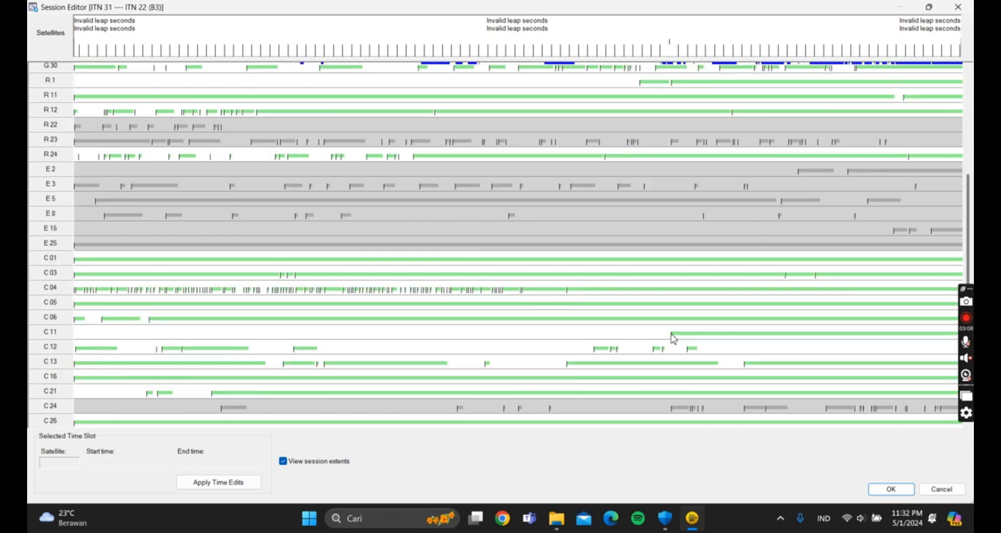
scroll(673, 339, up, 5)
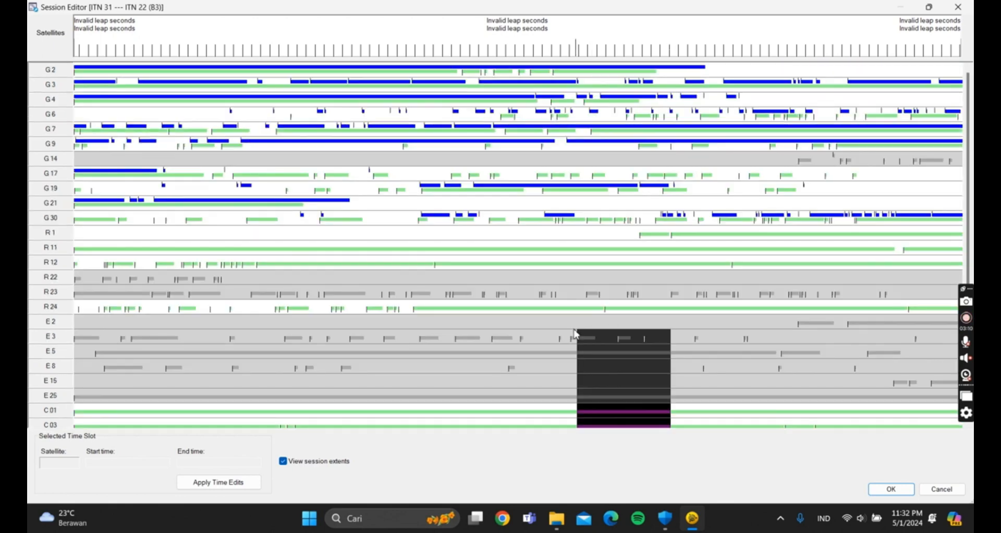
drag(469, 425, 75, 436)
scroll(469, 381, down, 5)
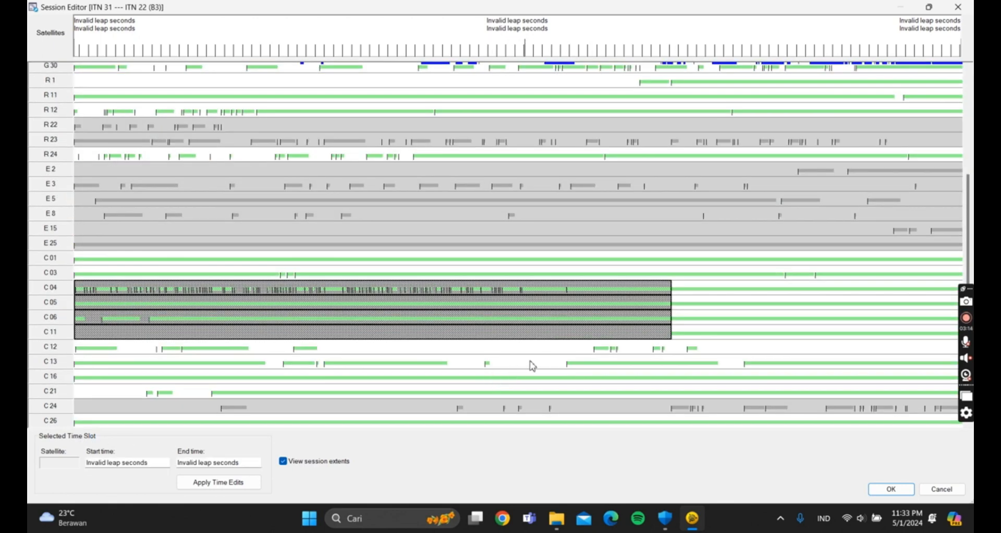
right_click(564, 319)
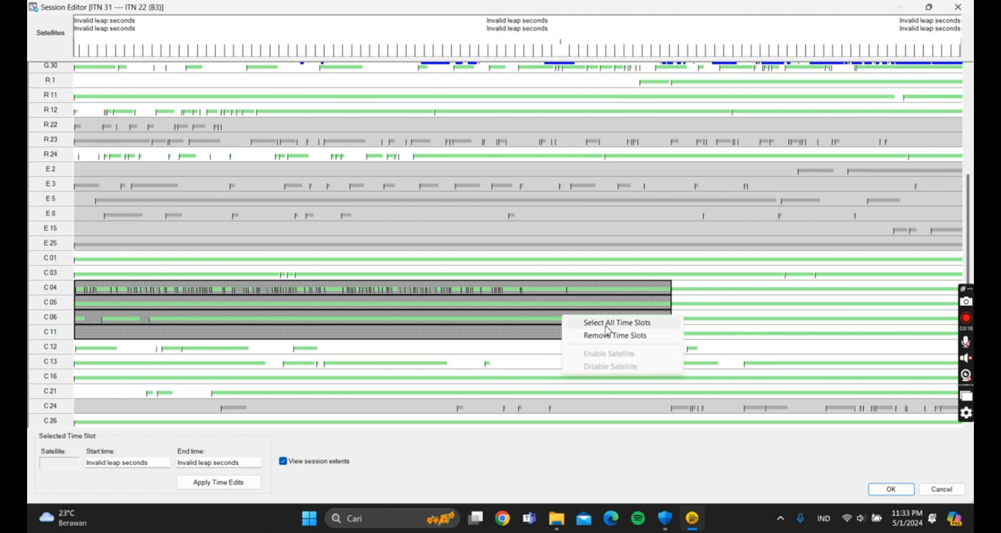
click(605, 324)
right_click(605, 331)
click(641, 346)
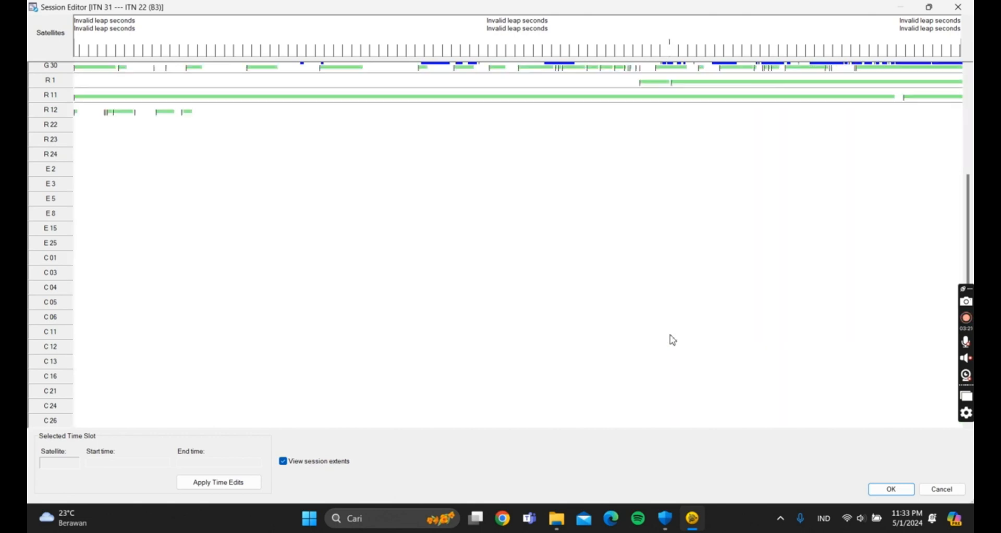
Step: Exclude the empty stretch before satellite C 11's data starts and the two early gaps before C 21's short and long data segments
drag(672, 336, 75, 339)
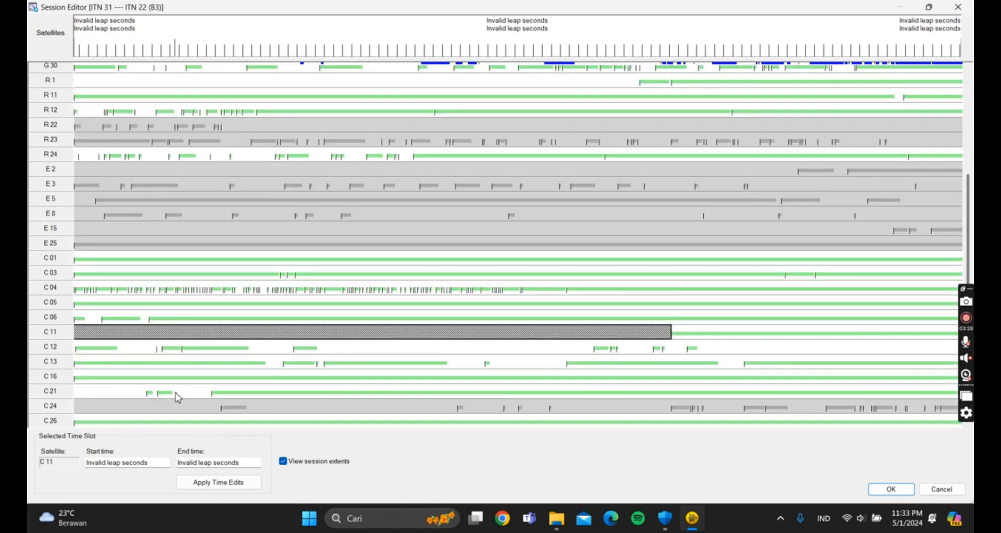
drag(176, 393, 212, 406)
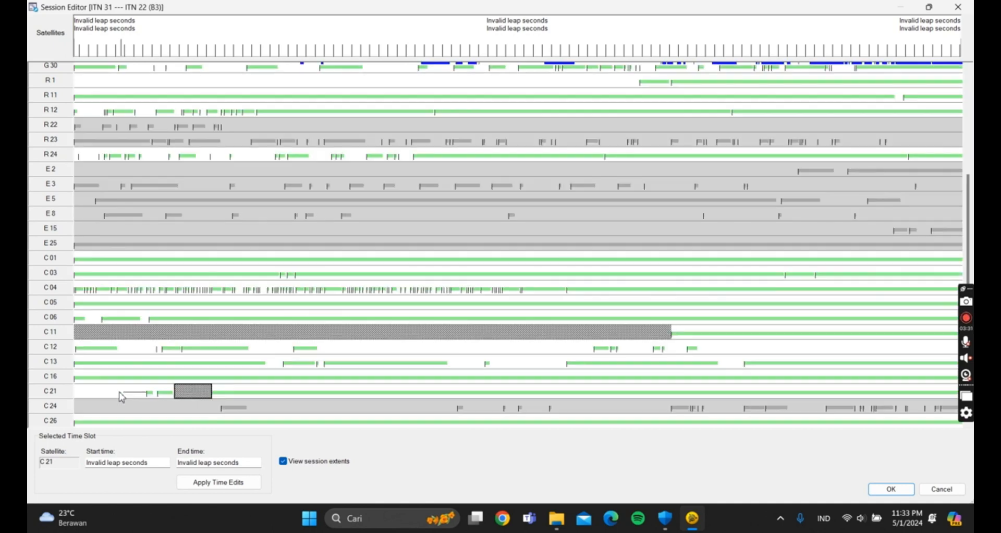
drag(148, 396, 74, 395)
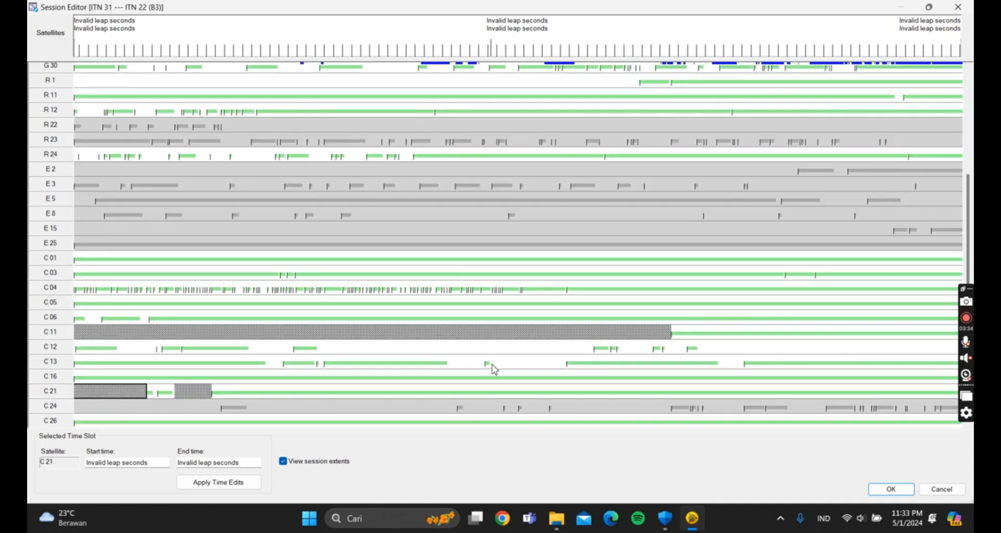
Step: Exclude the gaps between satellite C 13's data segments in the first two thirds of the session
drag(490, 363, 566, 365)
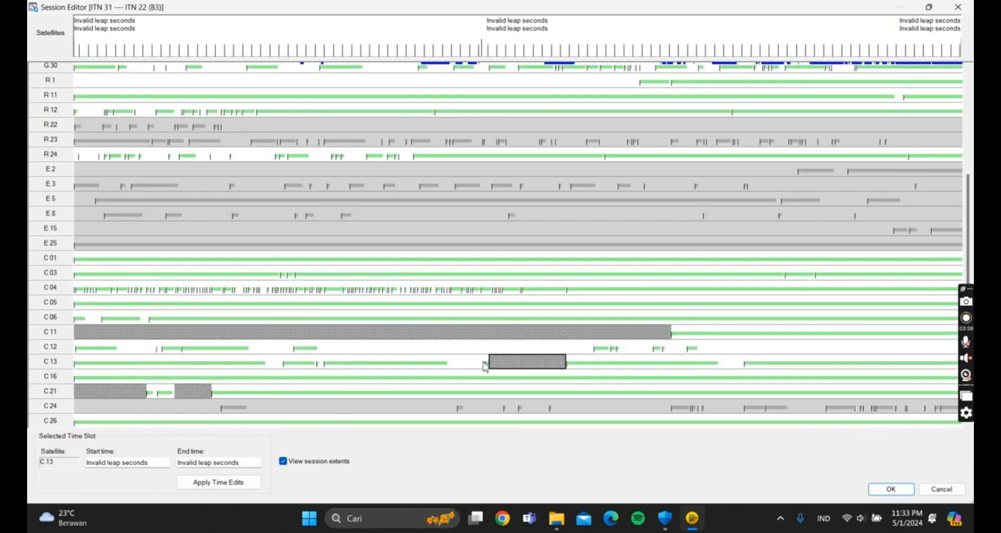
drag(485, 368, 485, 369)
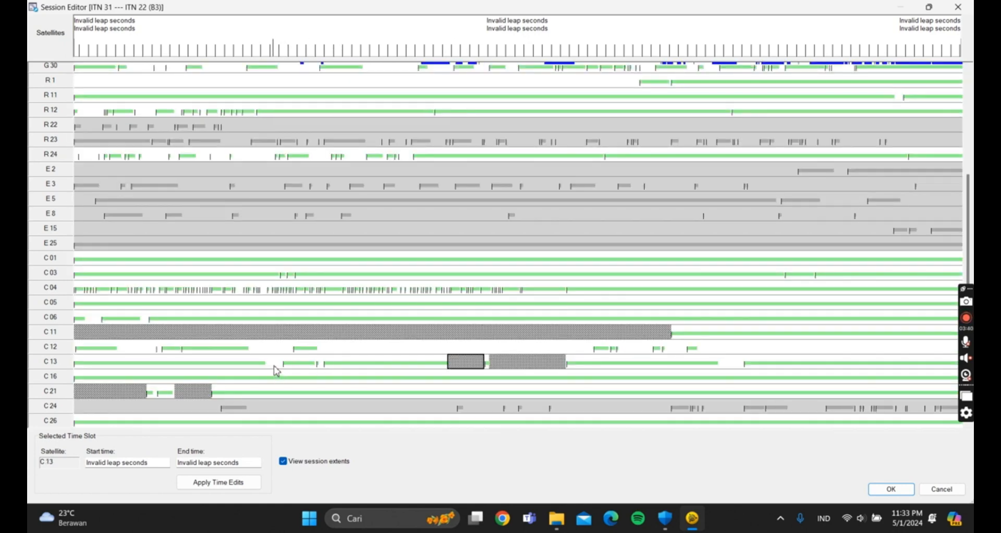
drag(268, 368, 283, 369)
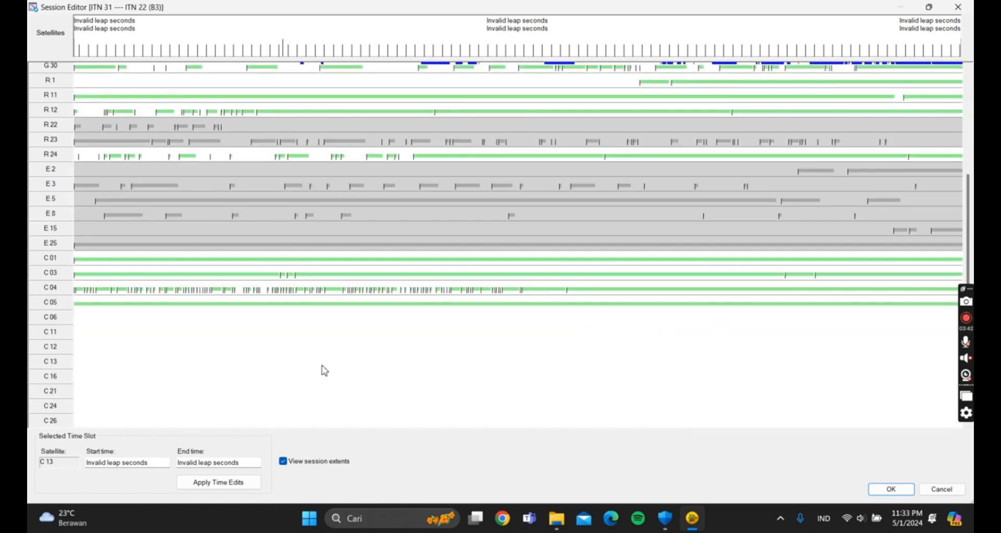
click(321, 368)
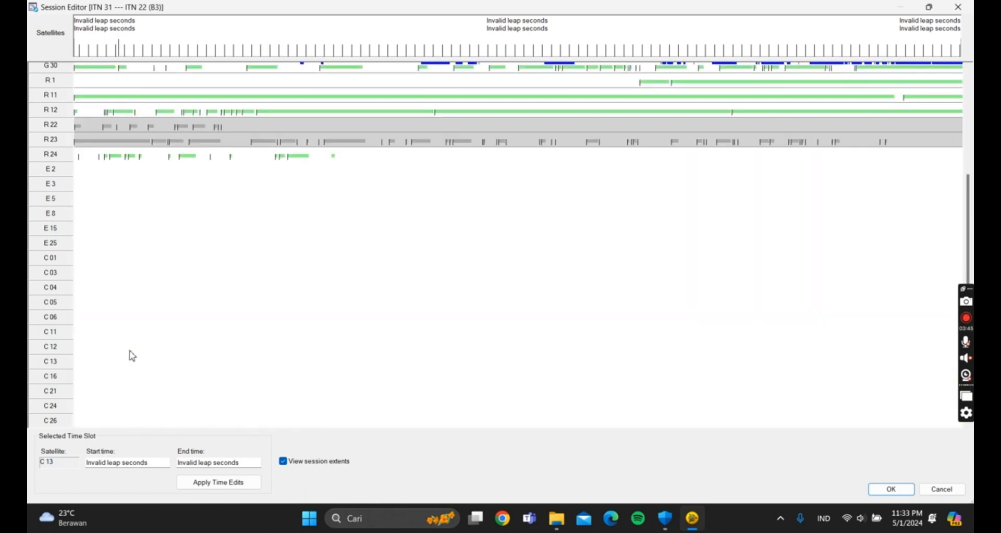
Step: Exclude the gaps between satellite C 12's data segments and the gap before C 13's last data segment
drag(119, 348, 161, 350)
drag(251, 348, 959, 348)
drag(721, 364, 744, 365)
Step: Exclude the empty stretch before satellite R 1's data starts and the fragmented early part of R 24 up to its continuous data
scroll(646, 319, up, 2)
scroll(645, 319, up, 3)
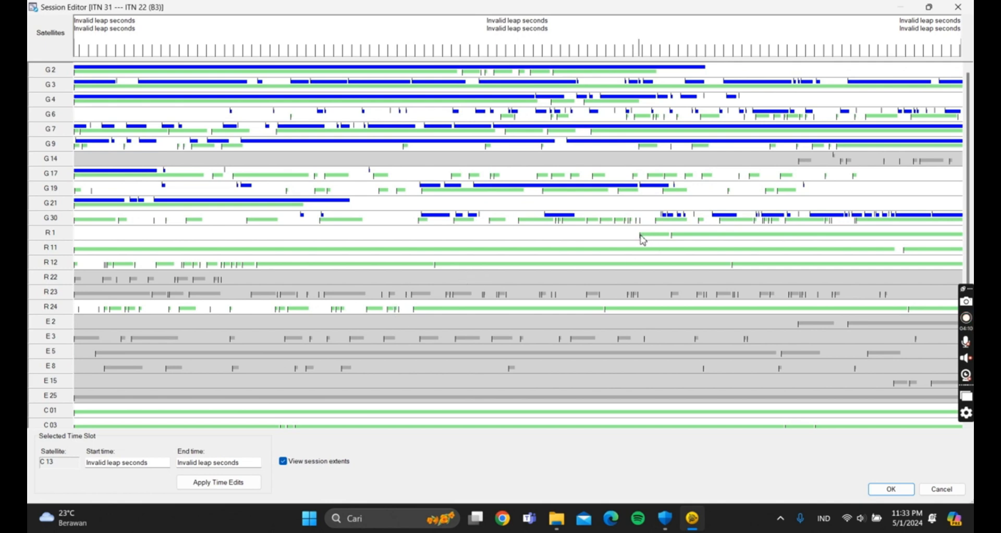
drag(641, 236, 71, 236)
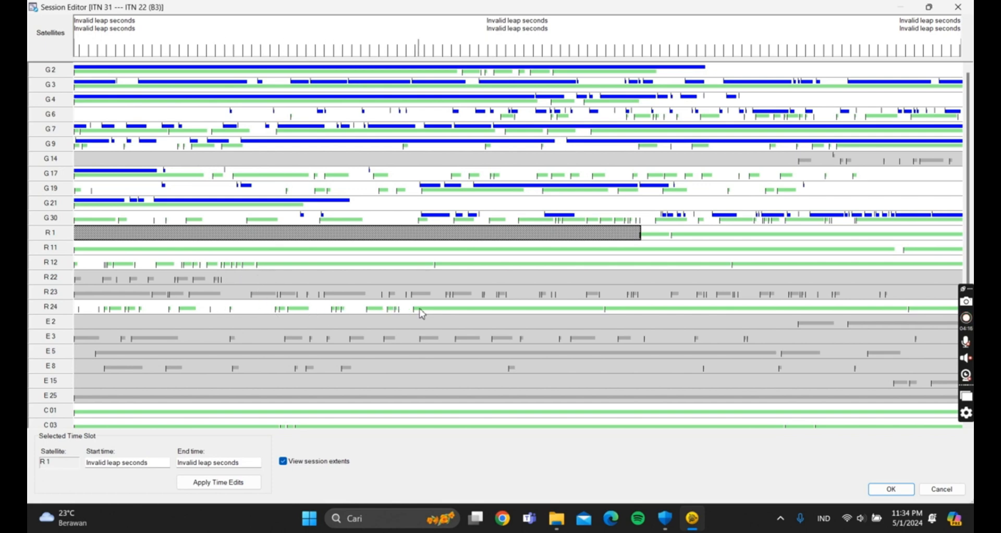
drag(415, 310, 77, 311)
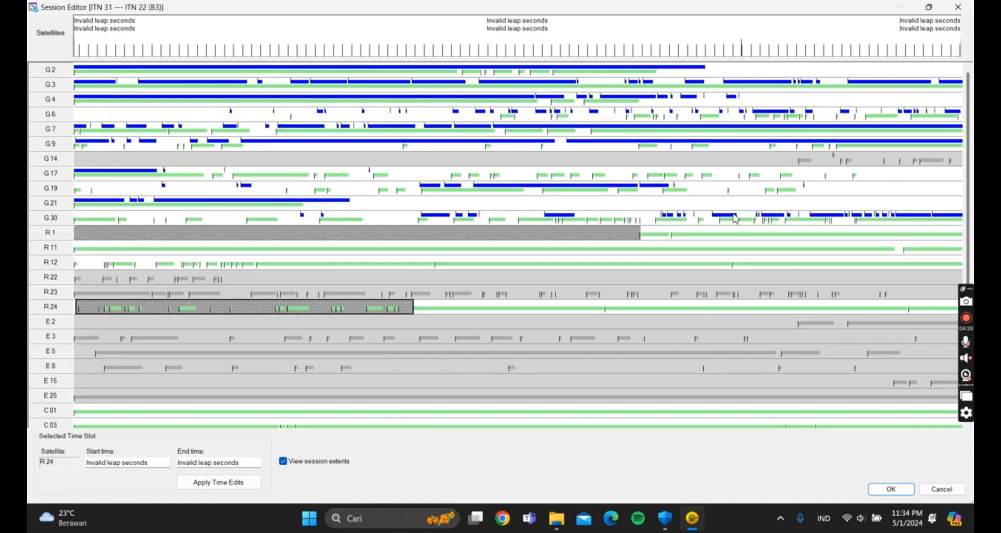
Step: Exclude the stretches after the data ends on satellites G 21, G 2 and G 4, plus the gap before G 4's last segment
drag(350, 201, 969, 203)
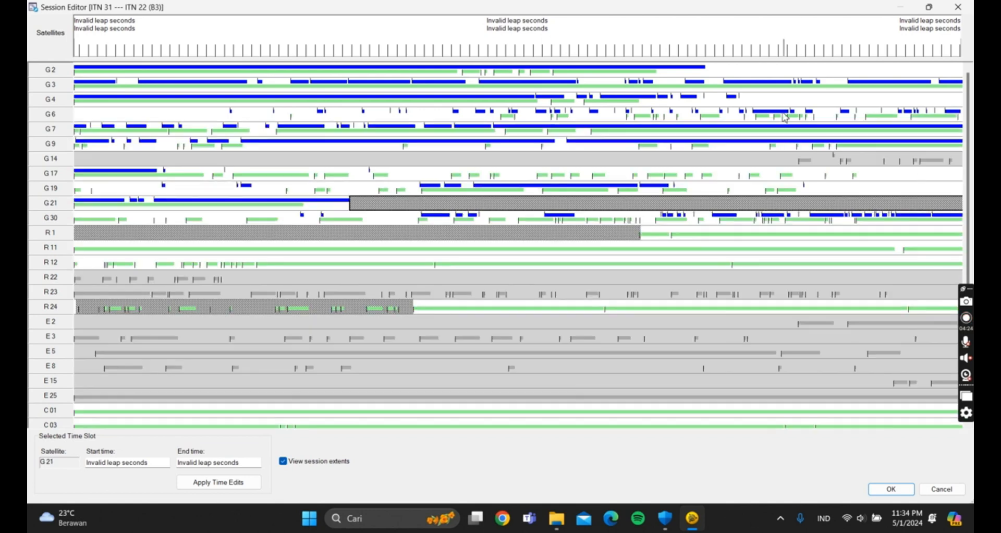
mouse_move(707, 73)
mouse_down()
mouse_move(964, 72)
mouse_move(969, 83)
mouse_up()
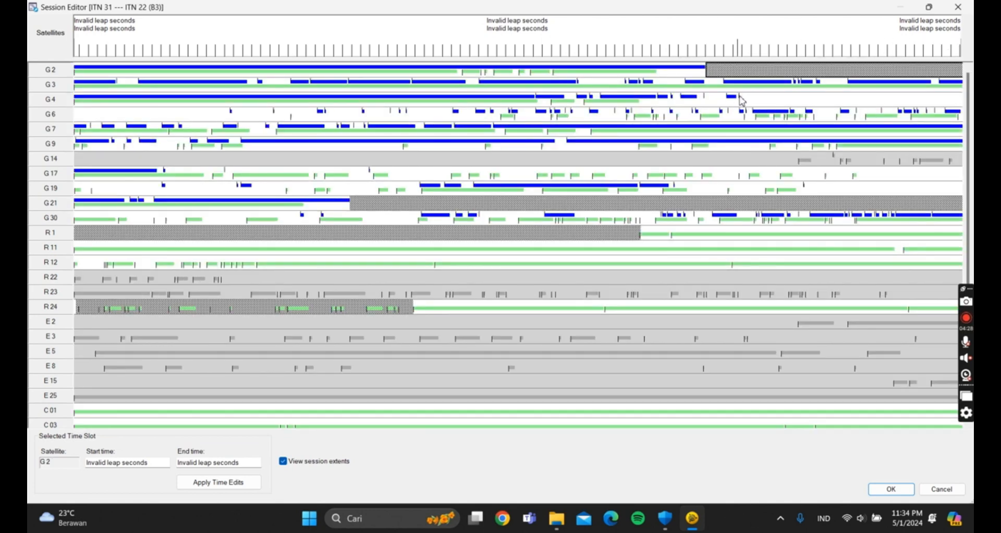
drag(740, 98, 964, 105)
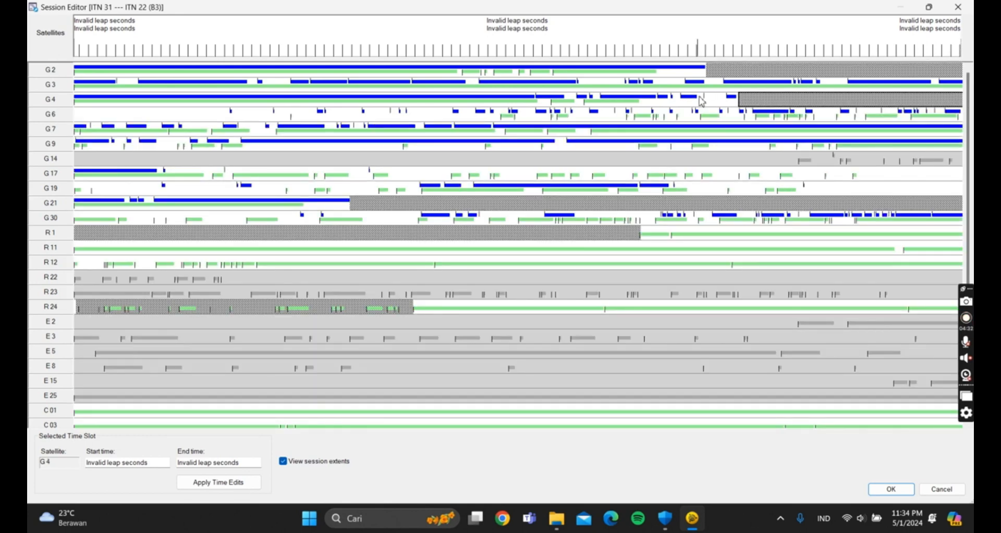
drag(700, 102, 726, 103)
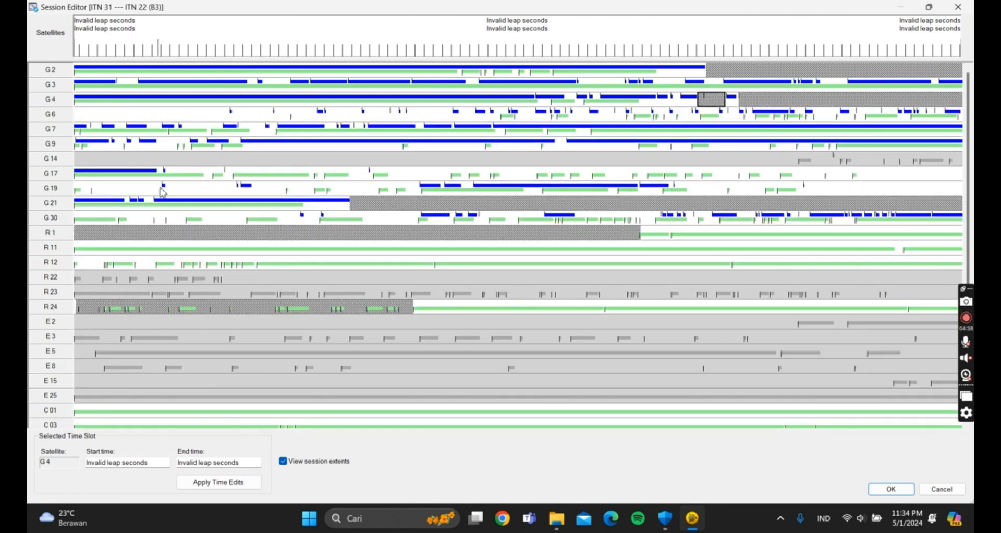
Step: Exclude the two late gaps and the final stretch of satellite G 19, plus the stretch after G 17's last data segment
drag(690, 195, 729, 194)
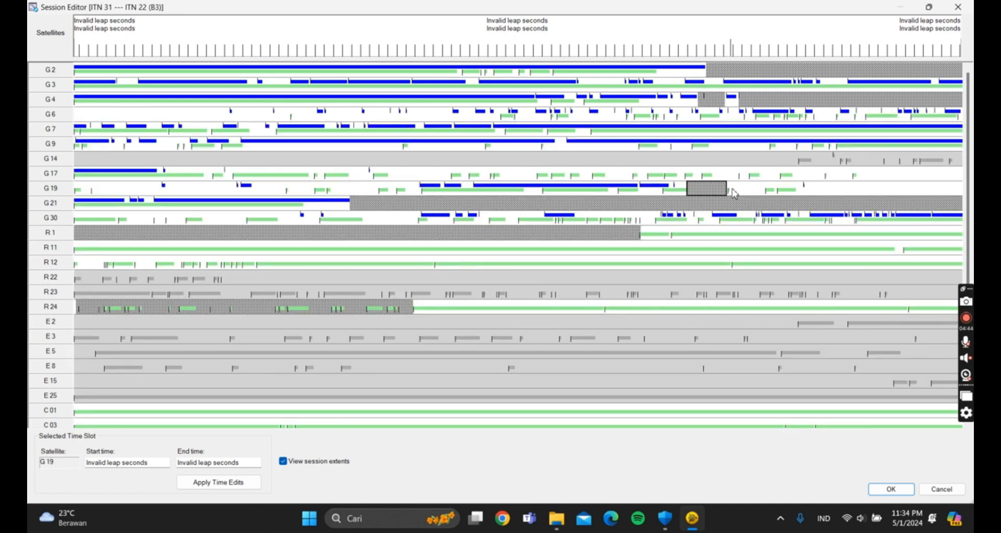
click(765, 192)
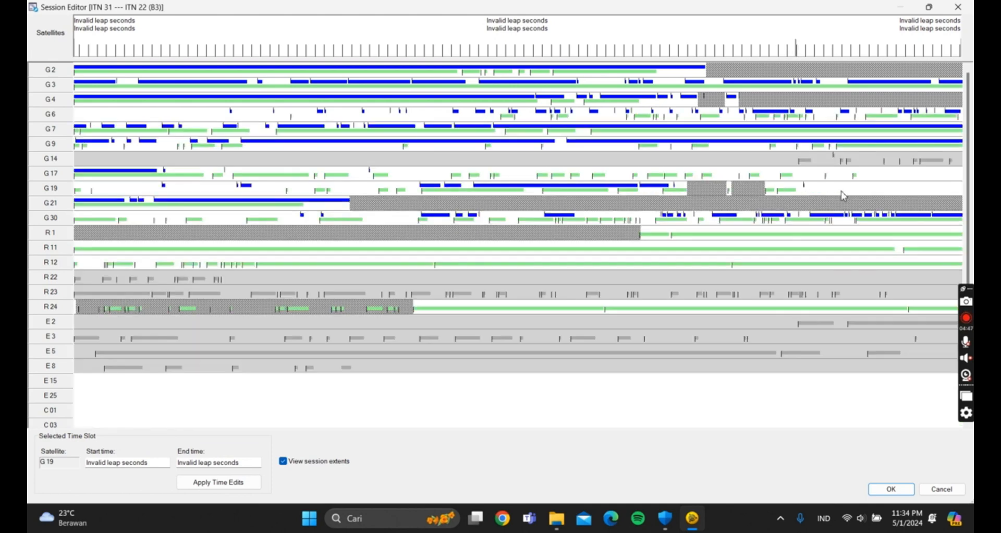
click(799, 193)
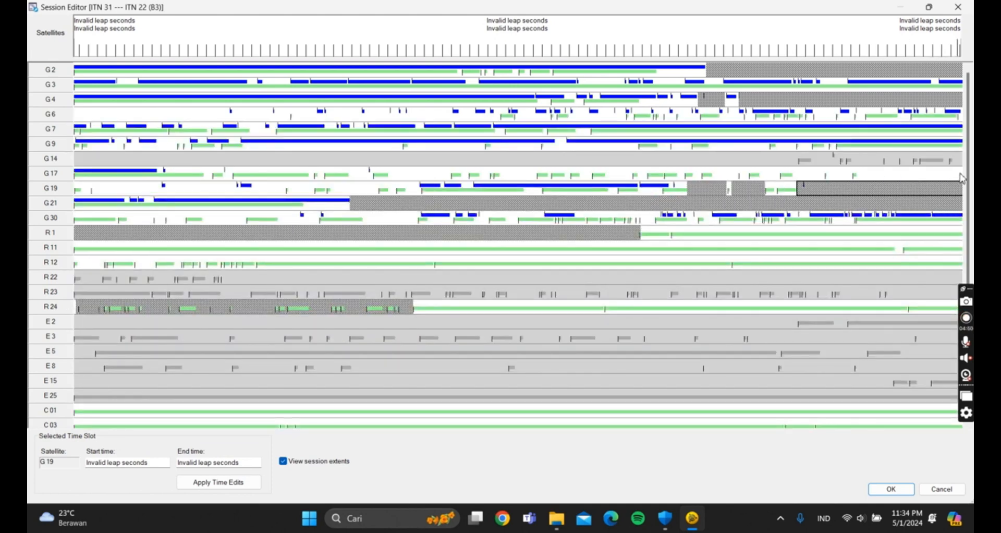
click(859, 176)
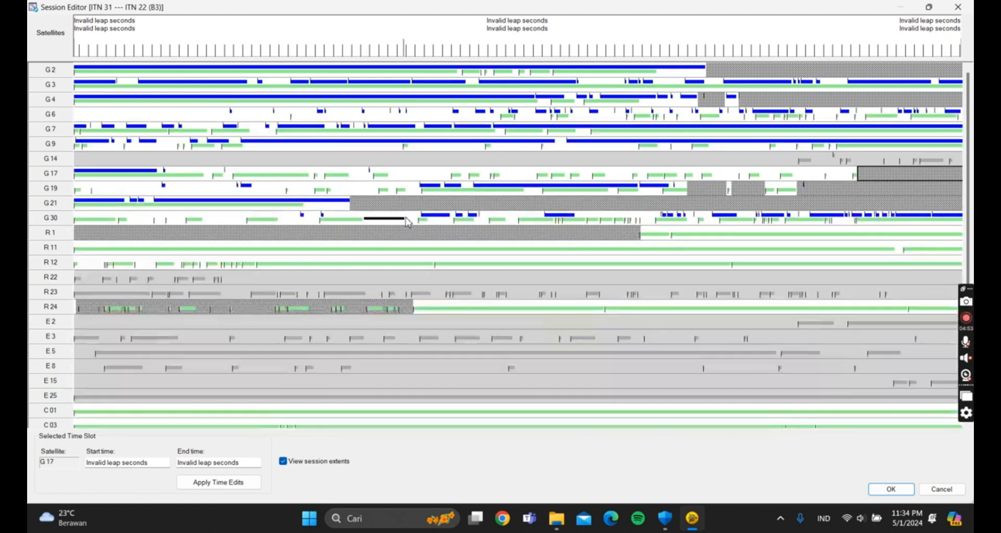
Step: Exclude three gaps in the first half of satellite G 30 and the fragmented early part of R 12 up to its continuous data
drag(366, 225, 418, 230)
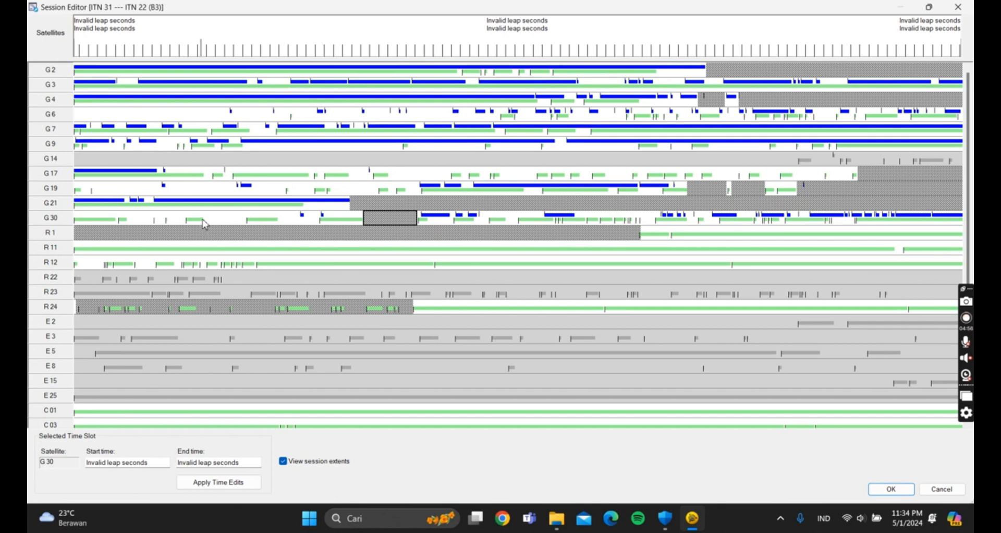
drag(205, 224, 246, 226)
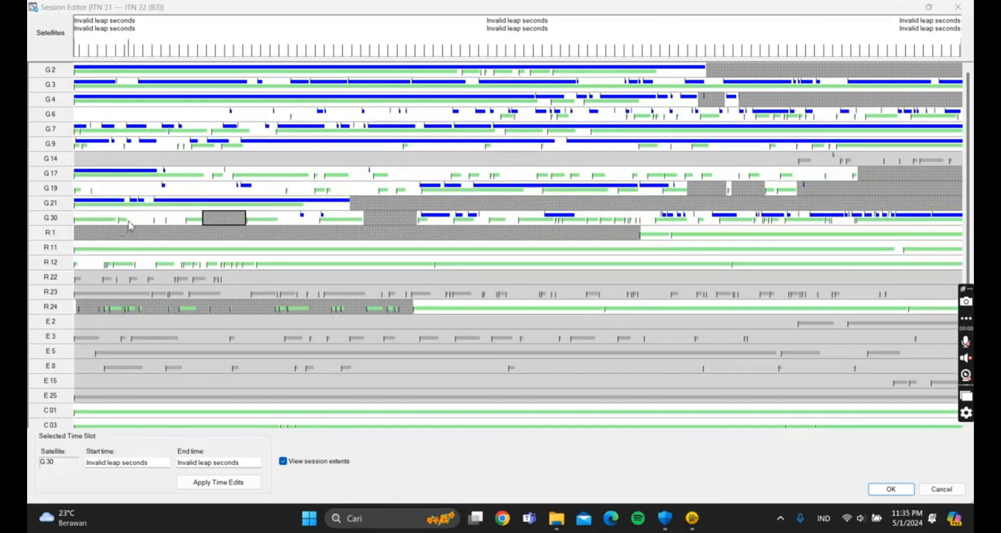
drag(131, 225, 185, 225)
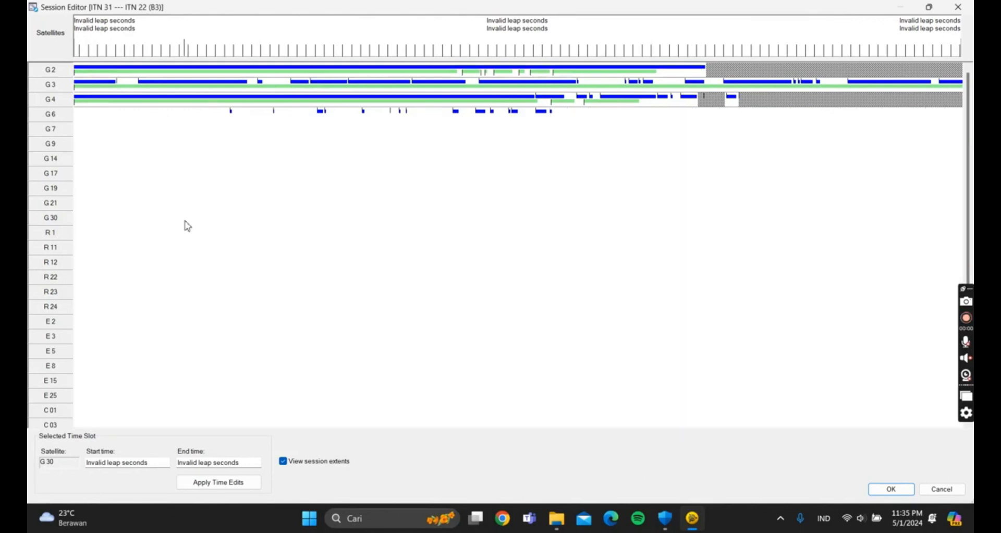
drag(258, 265, 70, 264)
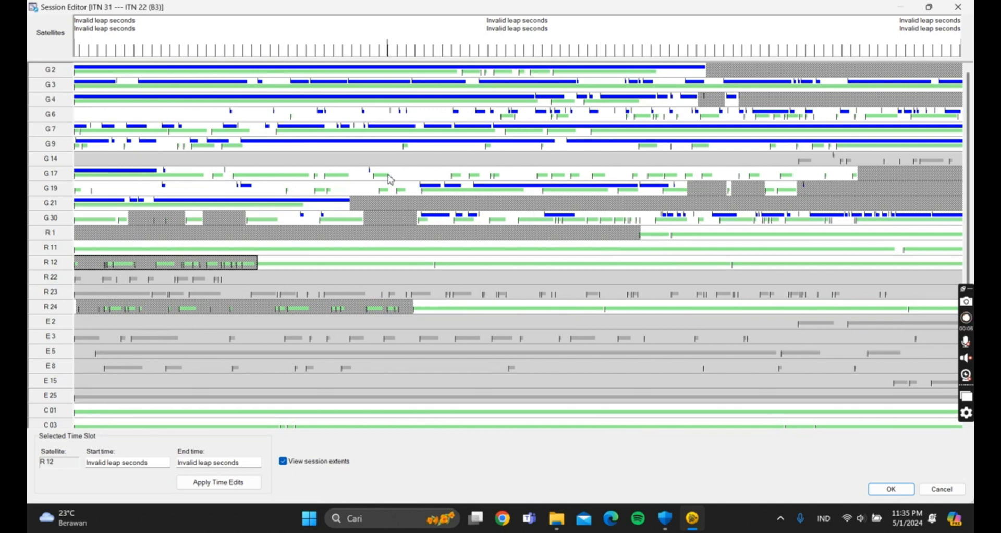
Step: Exclude the gaps between satellite G 17's data segments in the first half of the session
drag(389, 176, 449, 175)
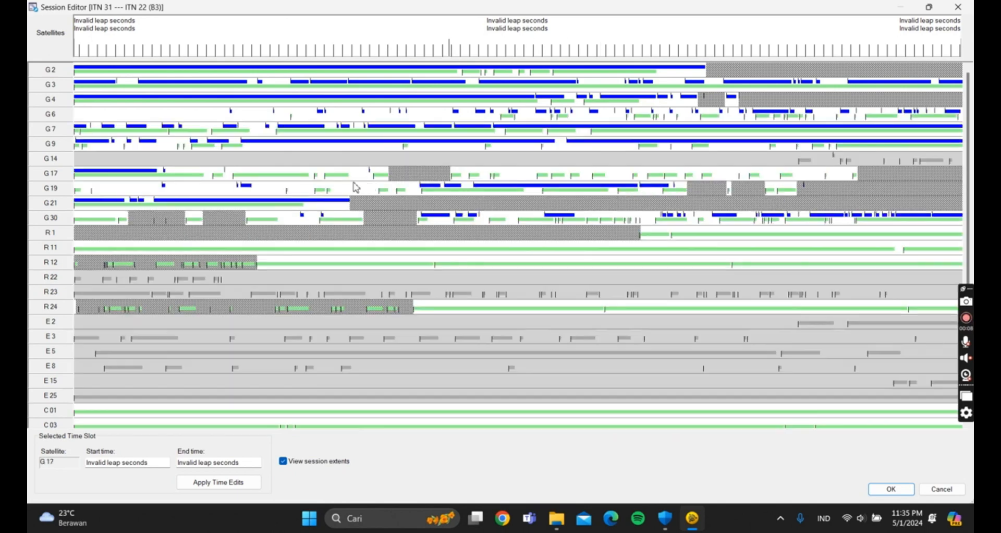
drag(350, 176, 370, 177)
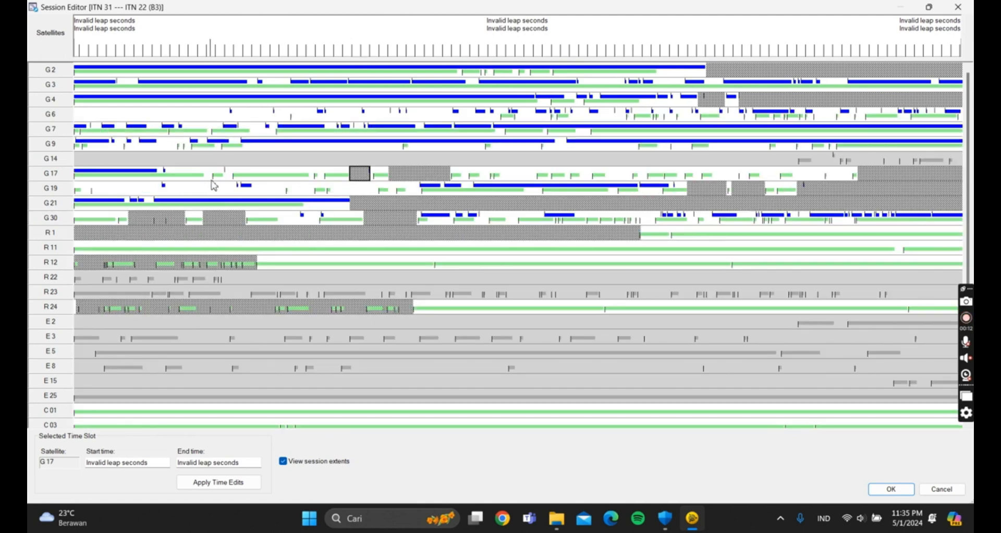
drag(203, 175, 233, 177)
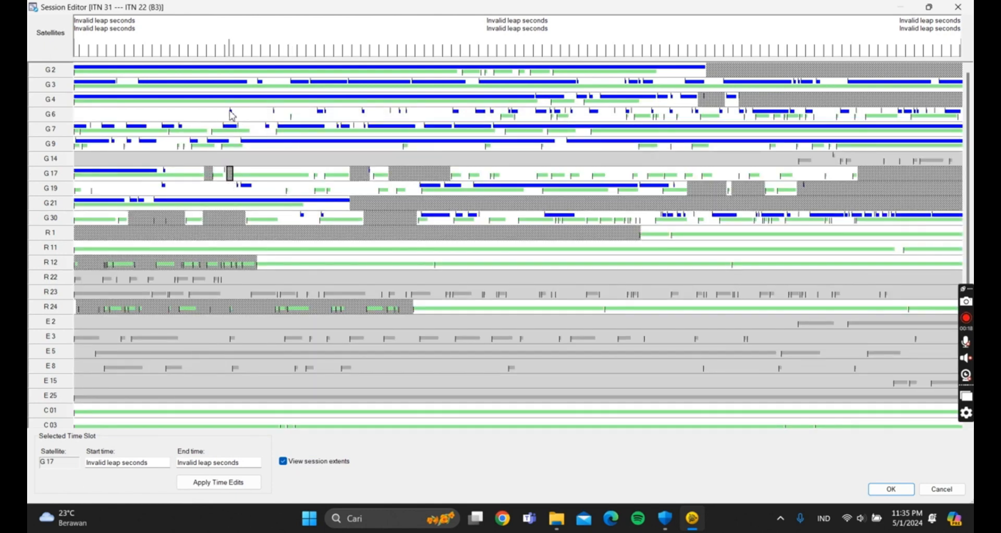
Step: Exclude the gaps on satellite G 6 from the session start to about mid-session, redrawing the misplaced slot before its third data segment
drag(230, 114, 74, 113)
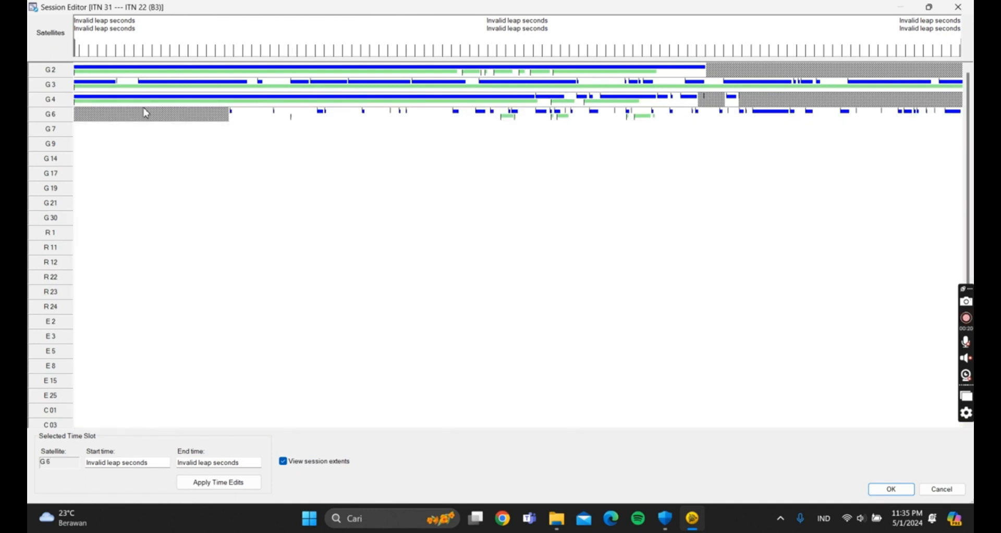
drag(236, 113, 299, 117)
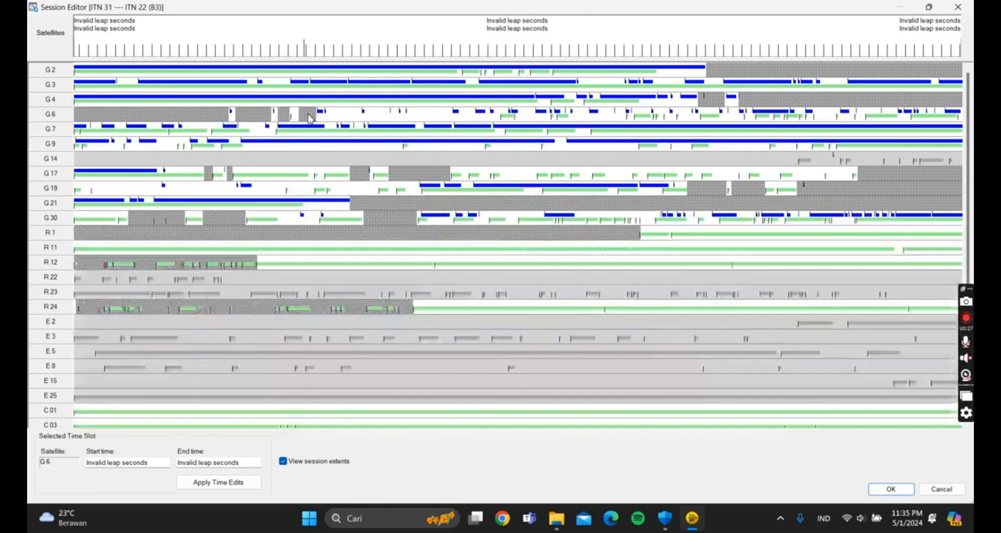
right_click(306, 118)
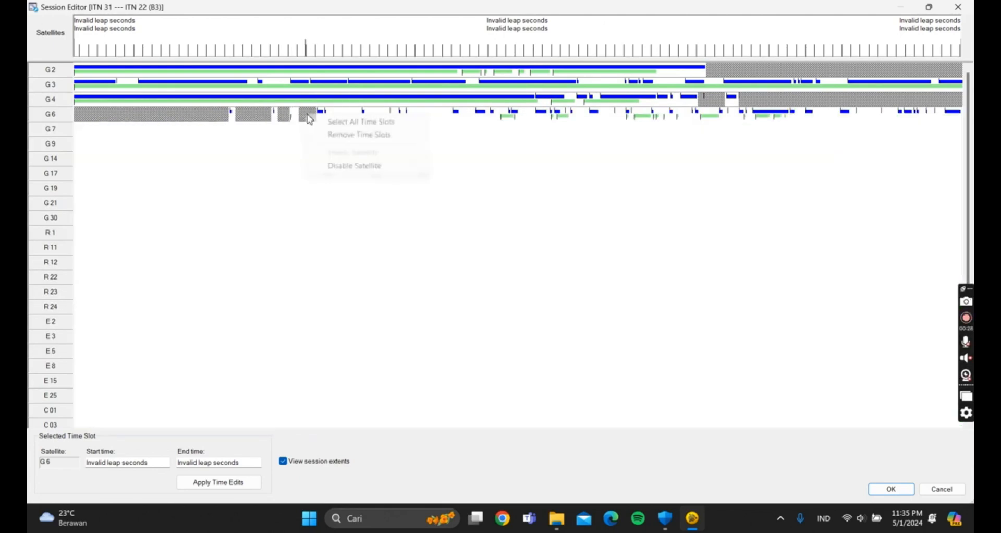
click(308, 119)
right_click(313, 115)
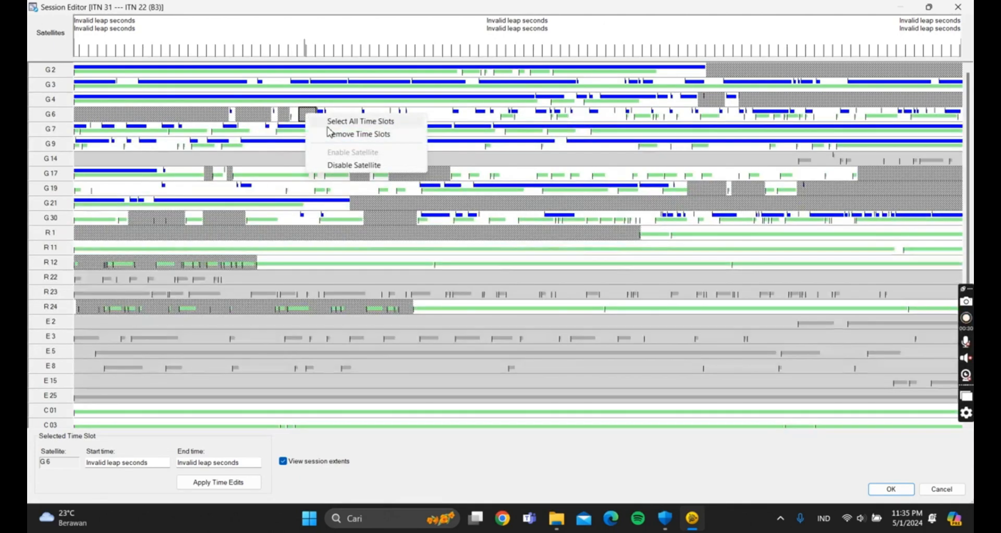
click(326, 134)
mouse_move(296, 117)
mouse_down()
mouse_move(317, 128)
mouse_move(360, 116)
mouse_move(454, 120)
mouse_up()
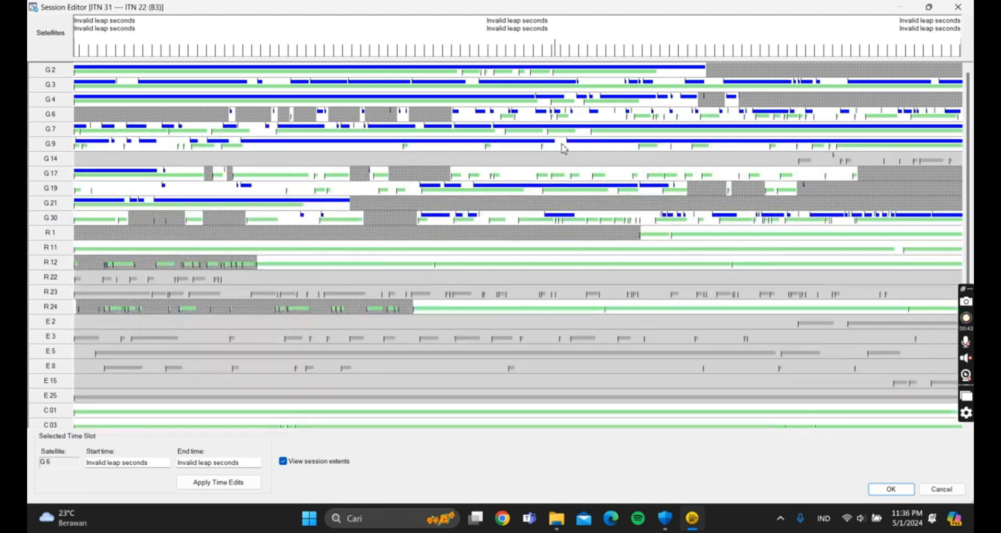
Step: Exclude the mid-session gap on satellite G 9 and the wider gaps between G 17's data segments in the second half
drag(557, 142, 635, 183)
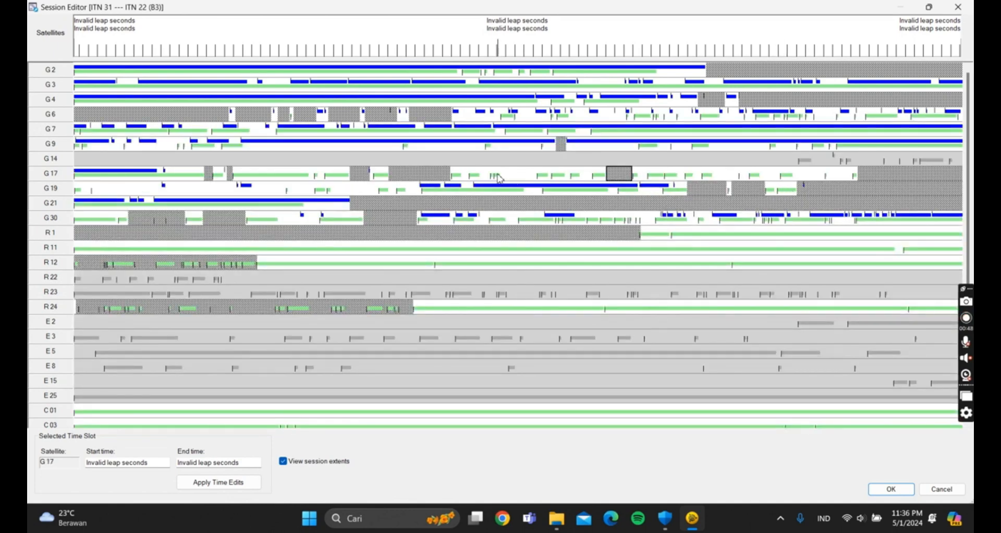
drag(502, 176, 538, 185)
drag(713, 169, 854, 181)
drag(761, 172, 781, 182)
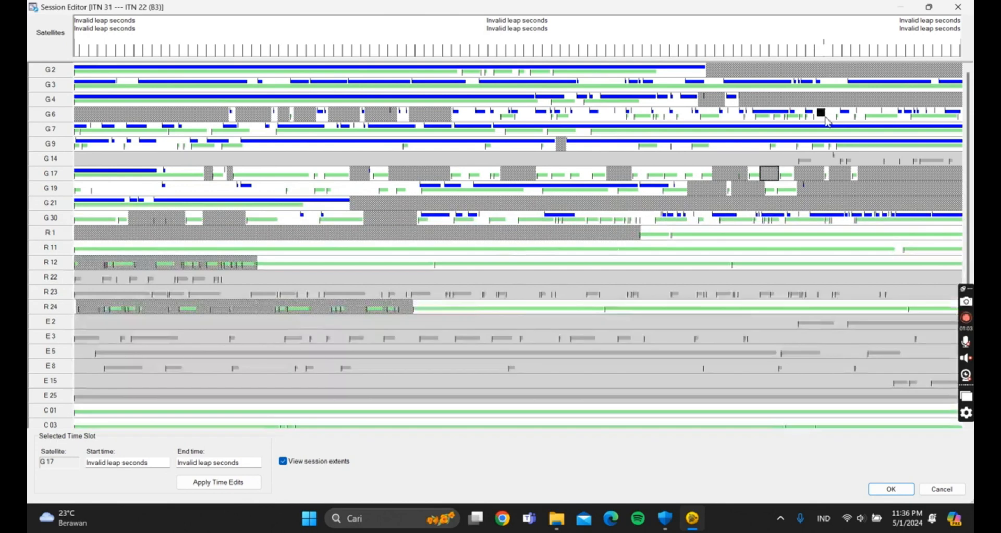
Step: Exclude a late gap on satellite G 6 and the gaps between its data segments just after mid-session
drag(818, 111, 838, 125)
click(833, 117)
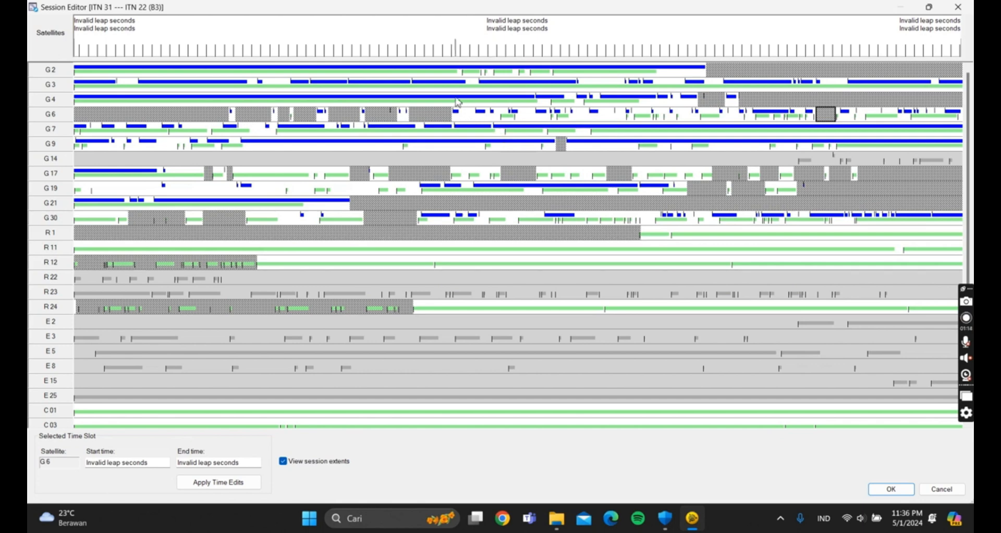
drag(460, 114, 588, 121)
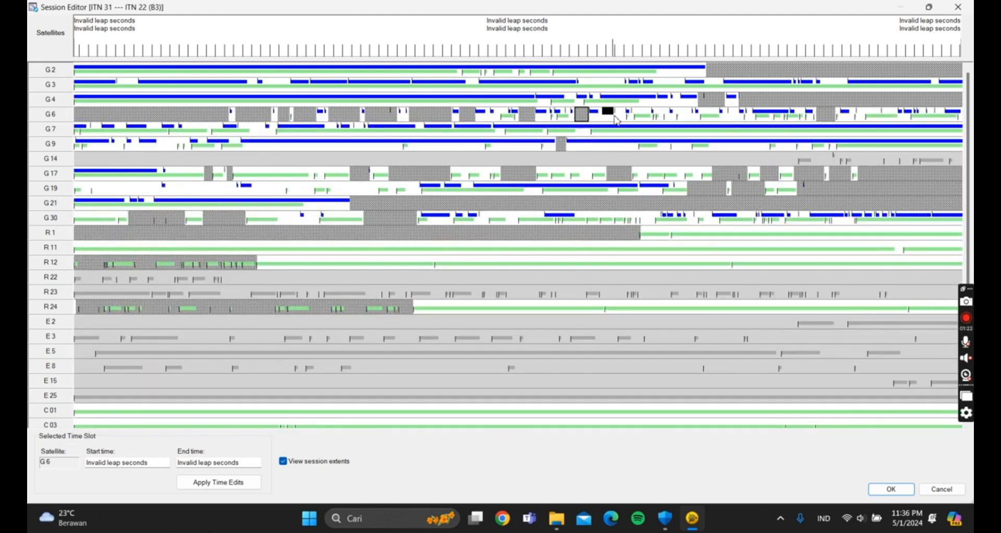
drag(602, 113, 625, 122)
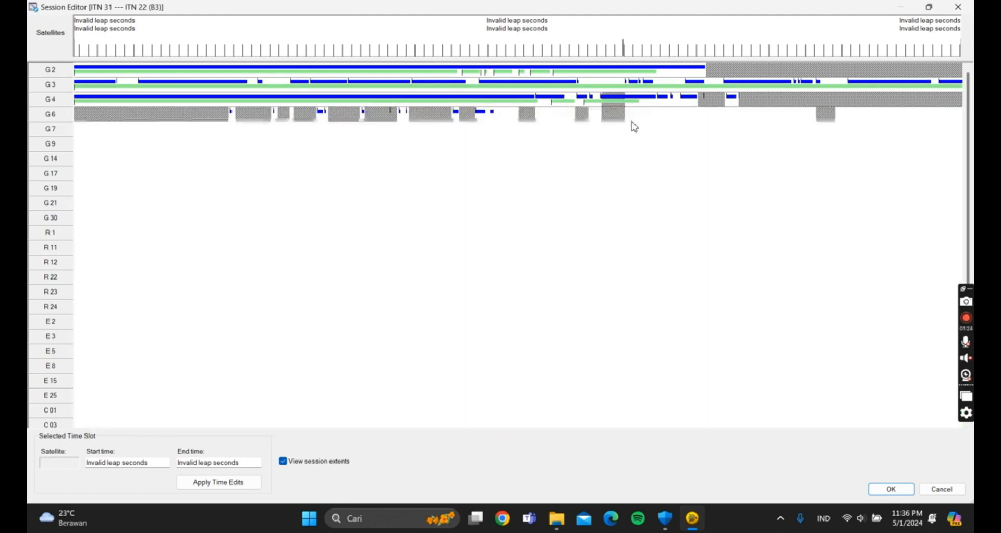
Step: Exclude one more gap on satellite G 6, remove the matching stray slot from G 4 and accept the session edits
drag(680, 106, 692, 121)
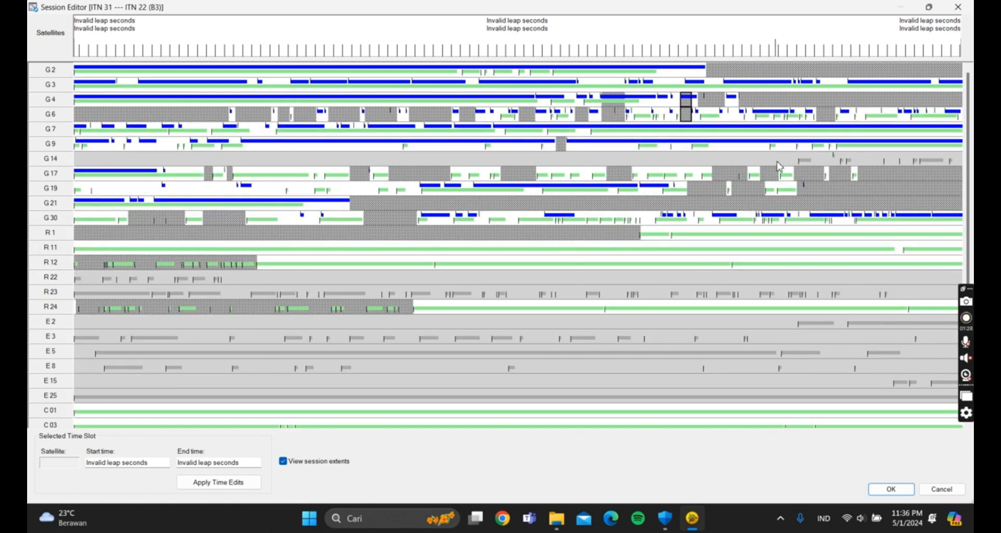
click(682, 111)
right_click(690, 107)
click(725, 122)
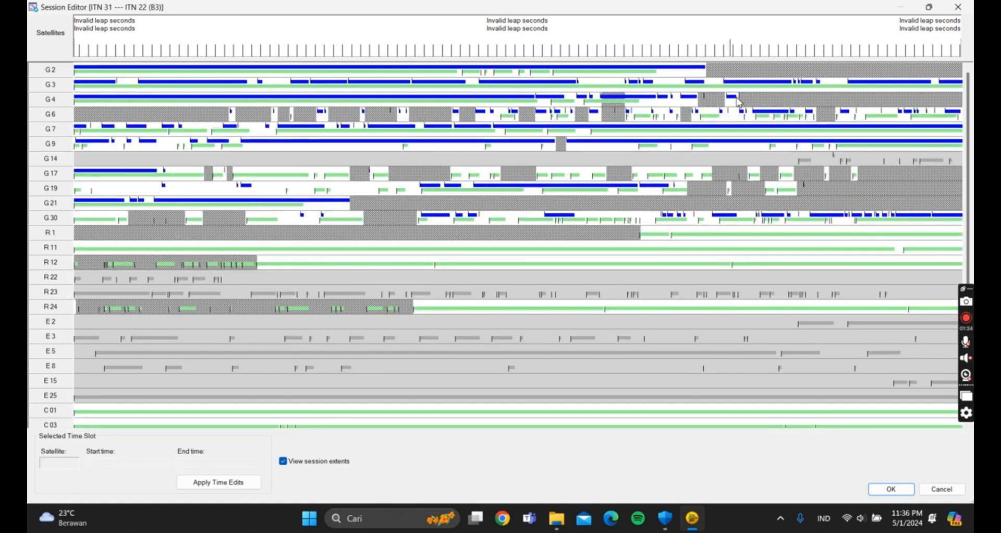
click(891, 489)
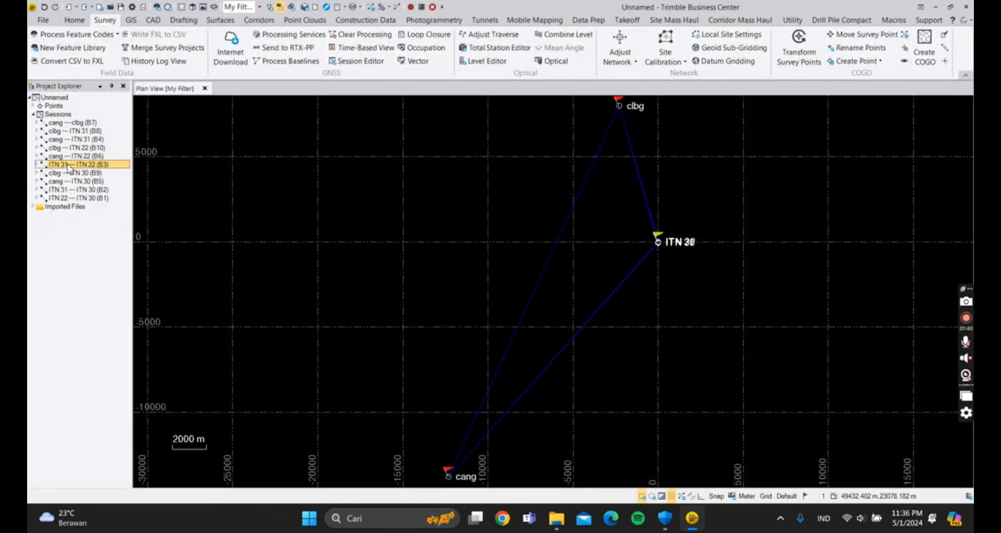
Step: Process the ITN 31 to ITN 22 (B3) baseline despite the unresolved computation errors and save the result
right_click(67, 168)
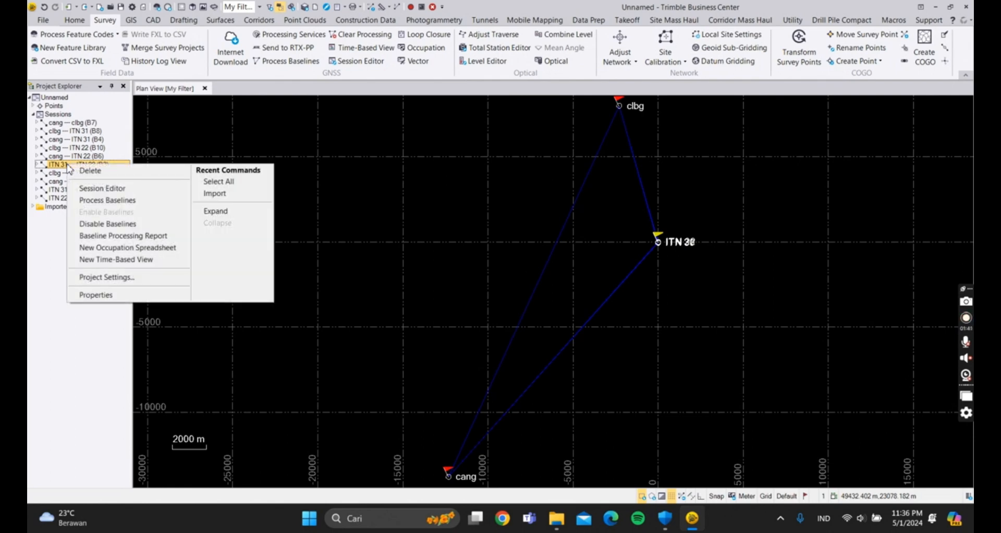
click(88, 202)
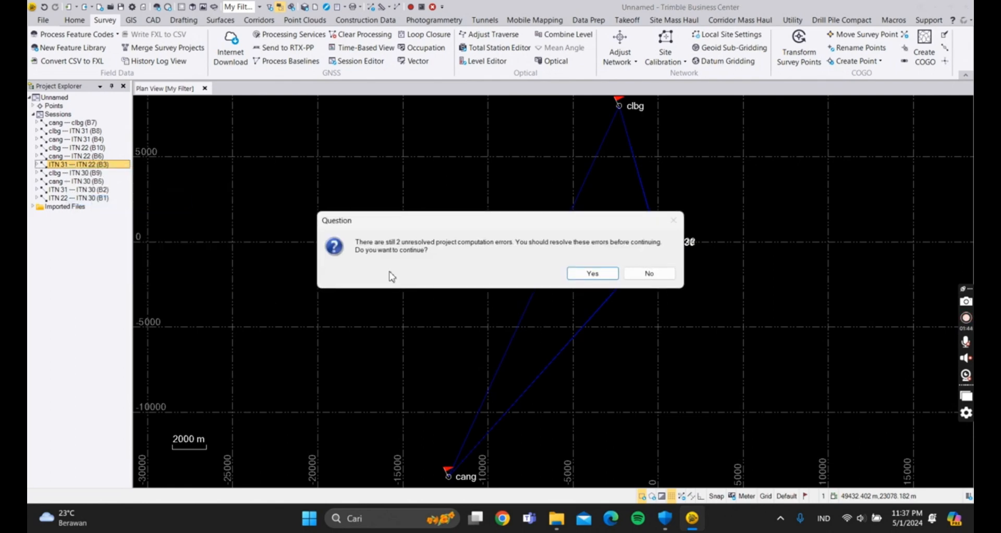
click(576, 274)
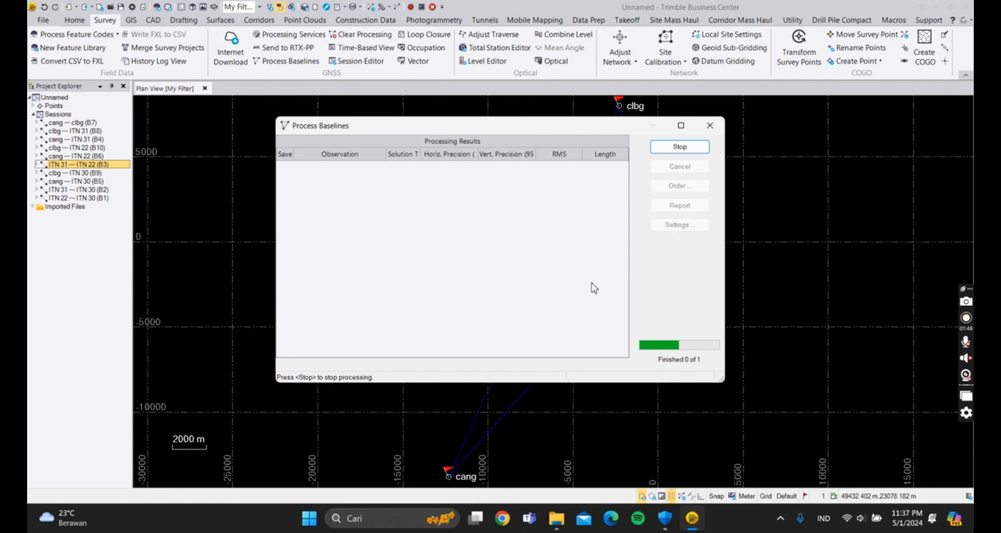
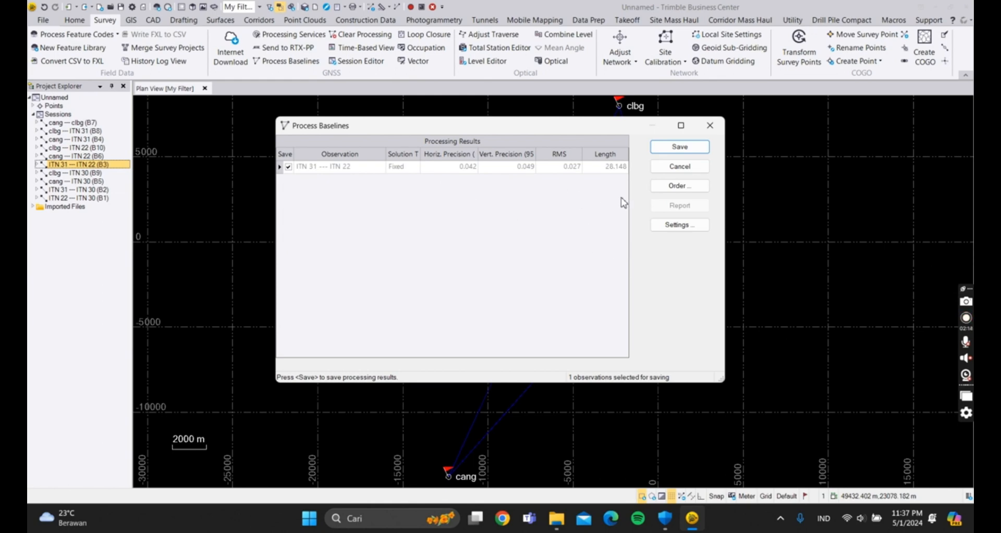
click(677, 148)
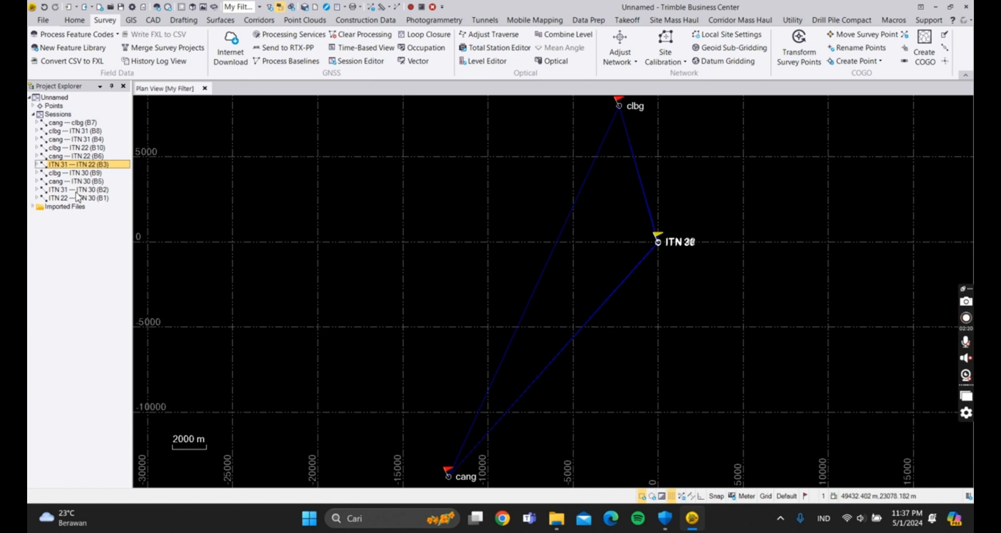
Step: Open the ITN 31 to ITN 30 (B2) session in the Session Editor and maximize the editor
click(76, 192)
right_click(78, 195)
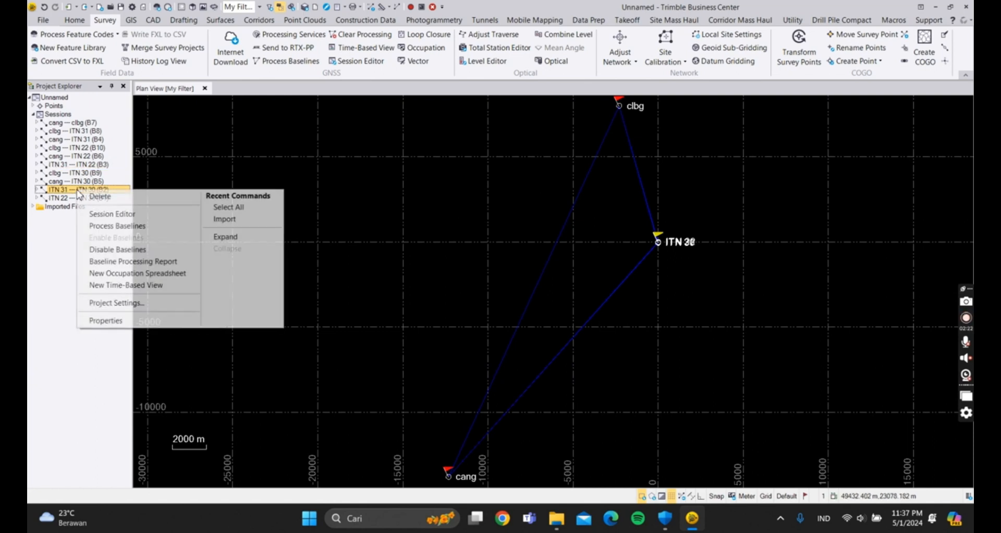
click(118, 218)
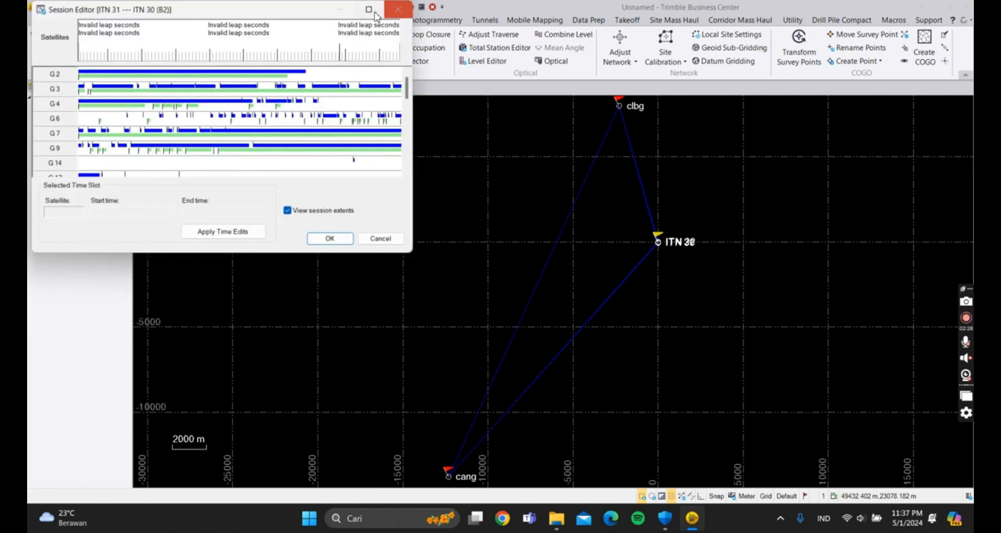
click(370, 10)
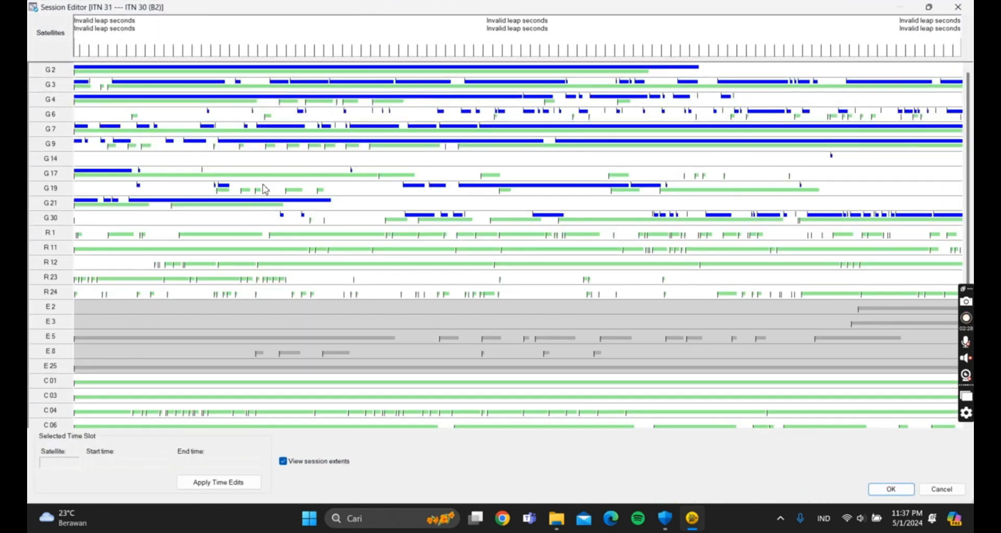
Step: Disable satellites G 14, R 24, R 23 and C 24 in the ITN 31 to ITN 30 session
click(56, 159)
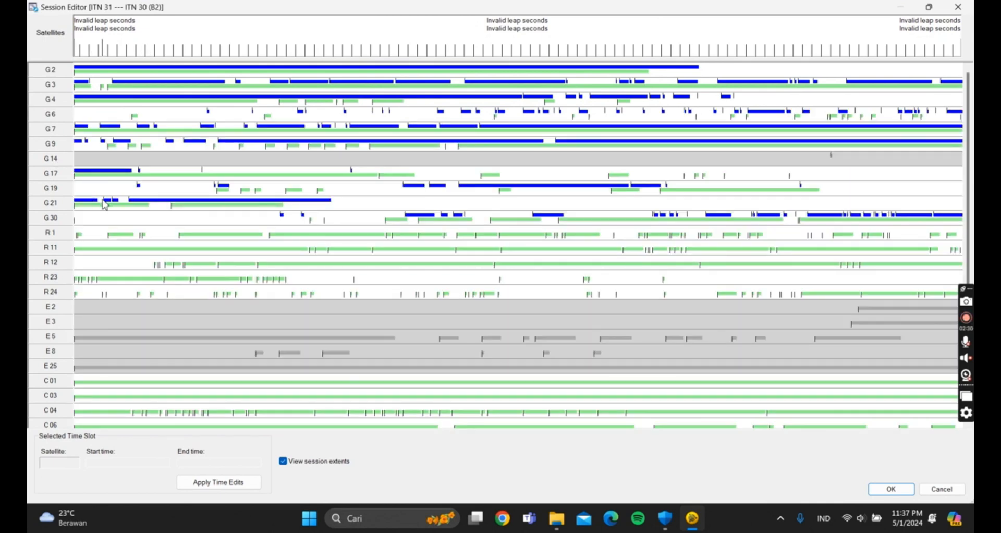
scroll(138, 227, down, 2)
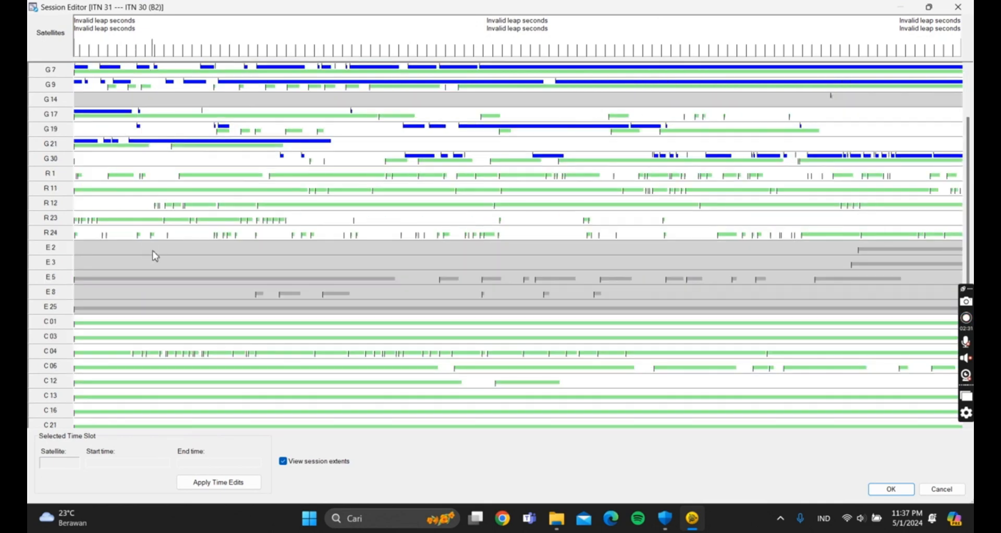
click(60, 234)
click(45, 221)
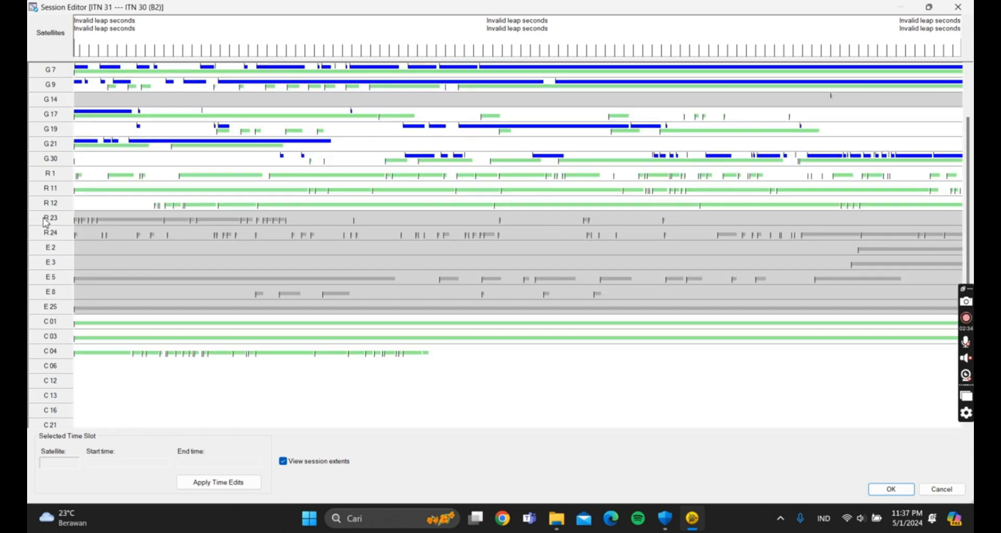
scroll(151, 284, down, 1)
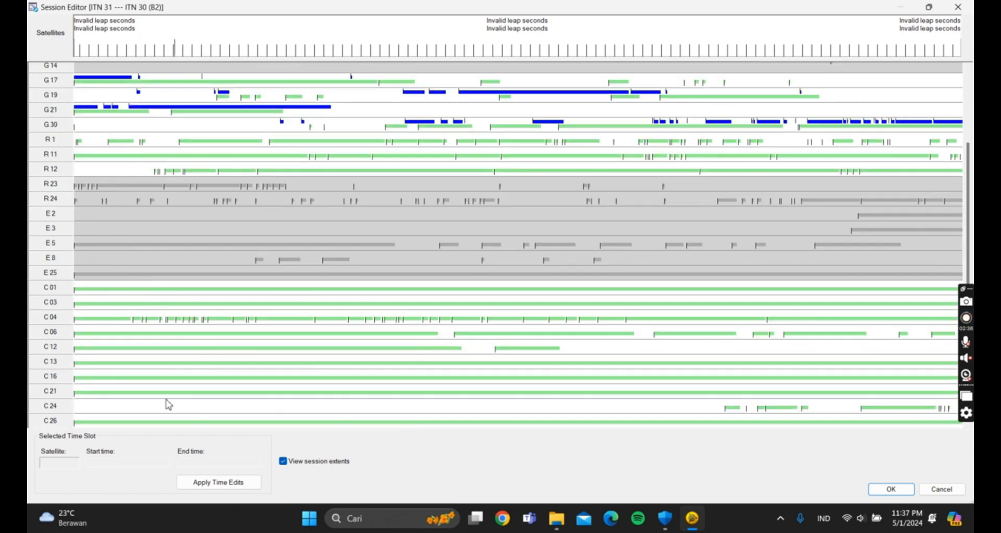
click(48, 409)
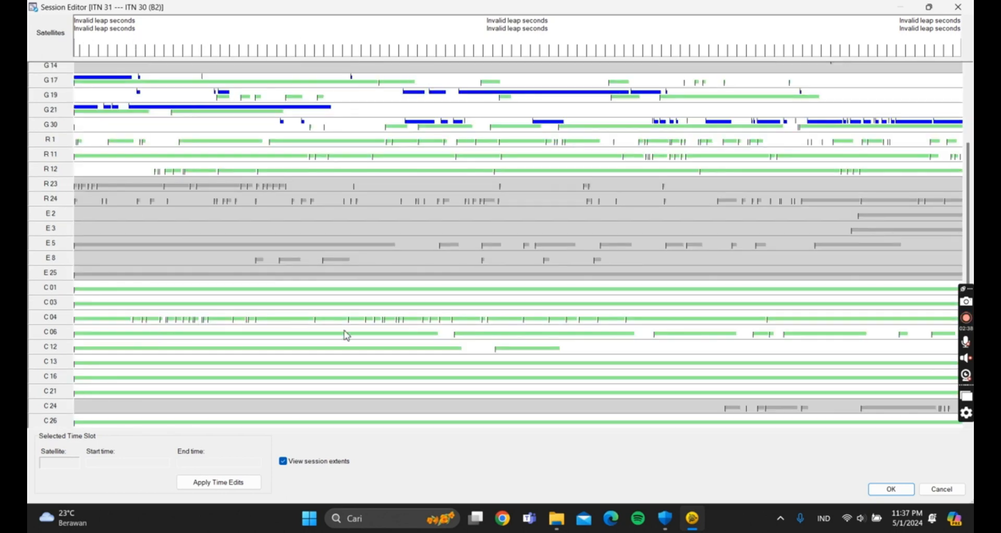
scroll(514, 342, up, 3)
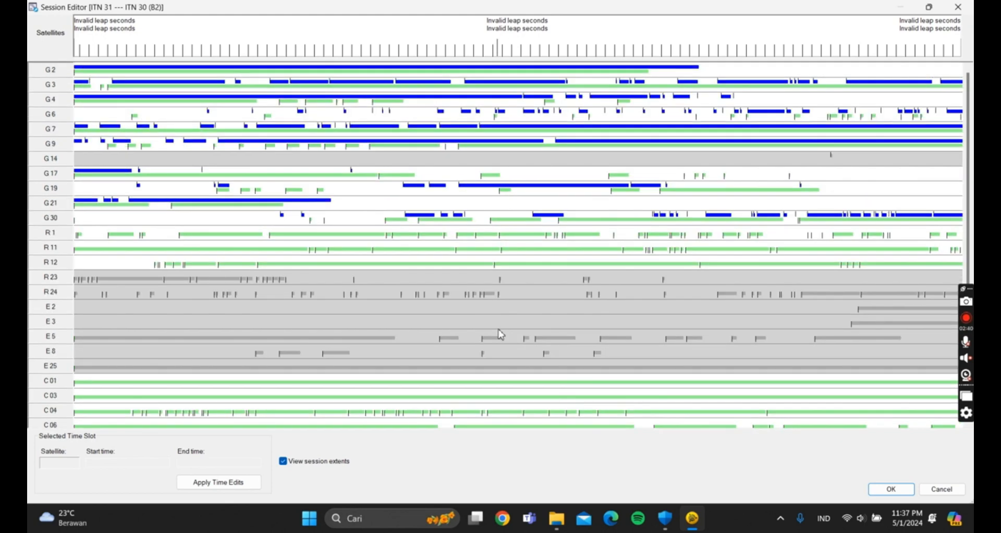
scroll(500, 338, down, 3)
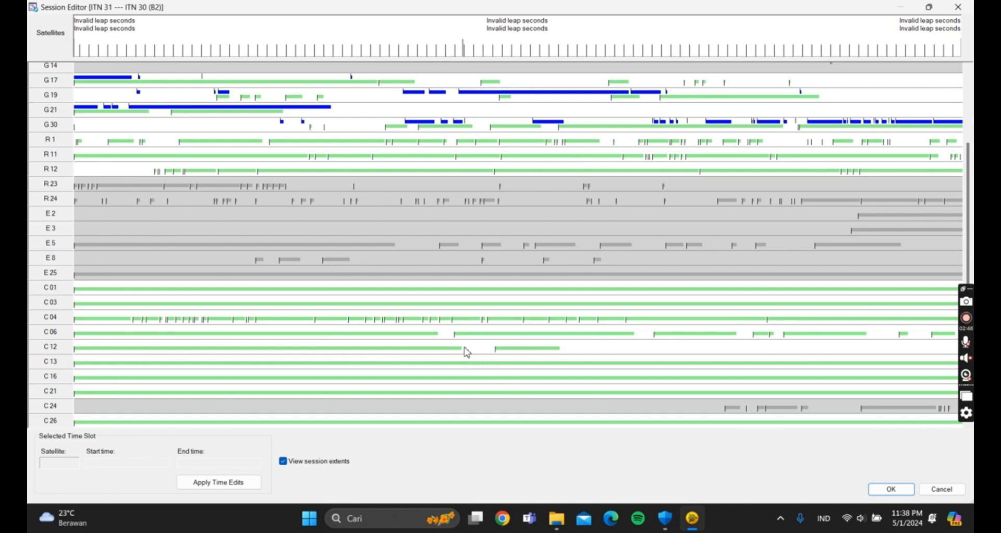
scroll(467, 353, up, 3)
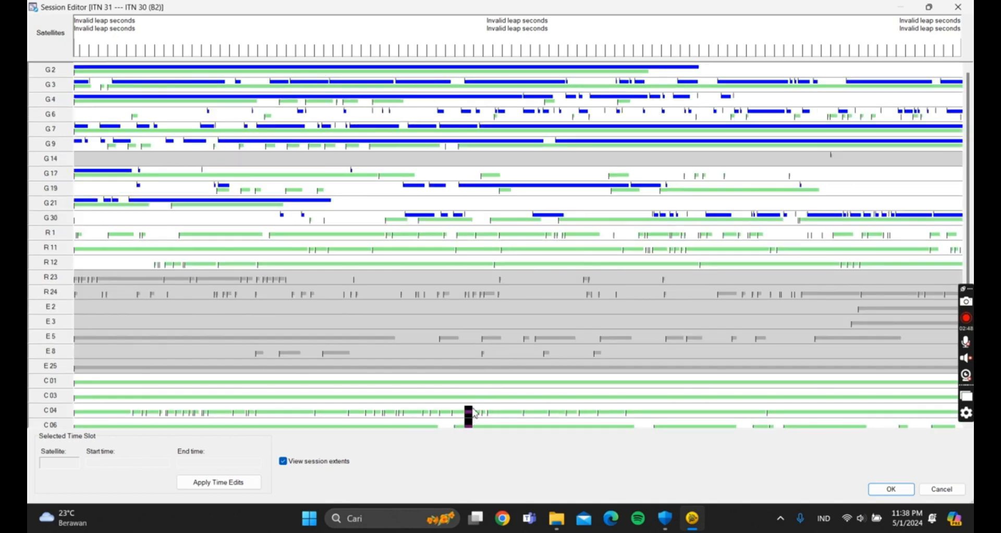
scroll(474, 417, down, 3)
click(467, 347)
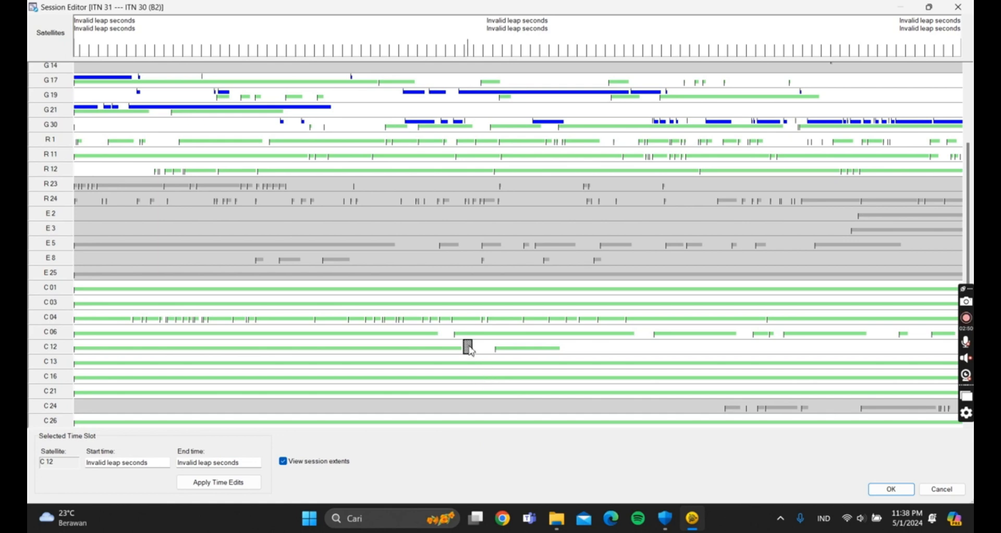
right_click(468, 348)
click(497, 364)
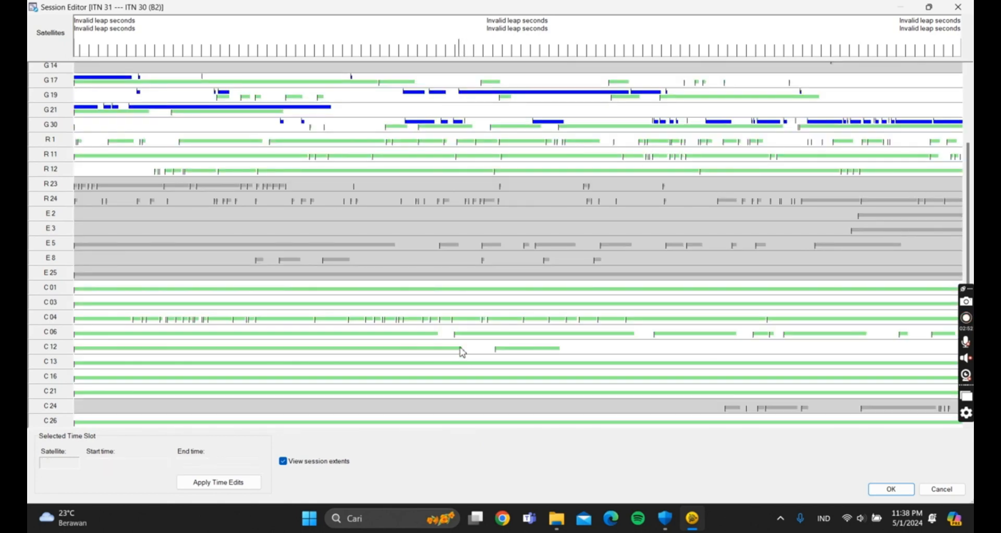
Step: Exclude the gap and the final stretch without data on satellite C 12, plus the first two gaps on C 06
drag(464, 348, 494, 349)
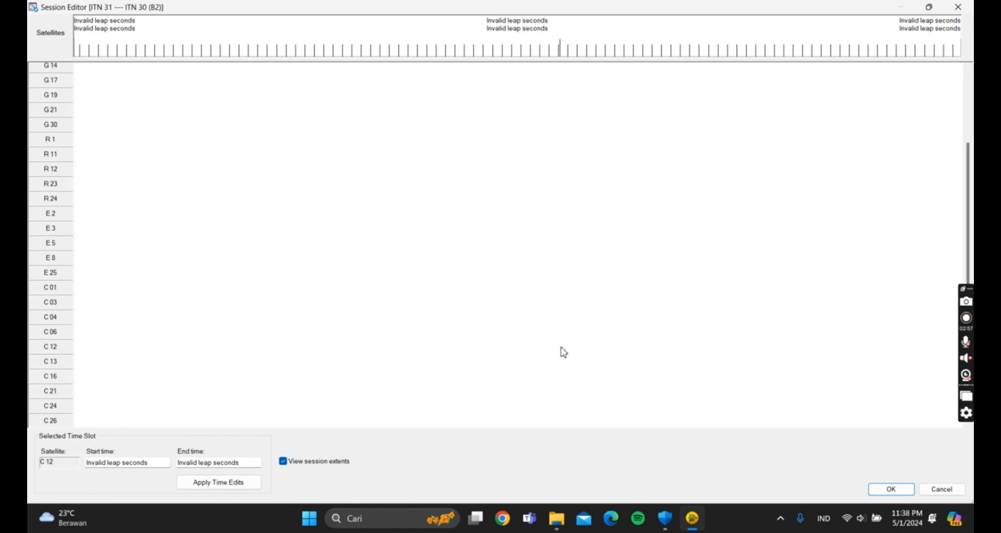
drag(562, 348, 956, 348)
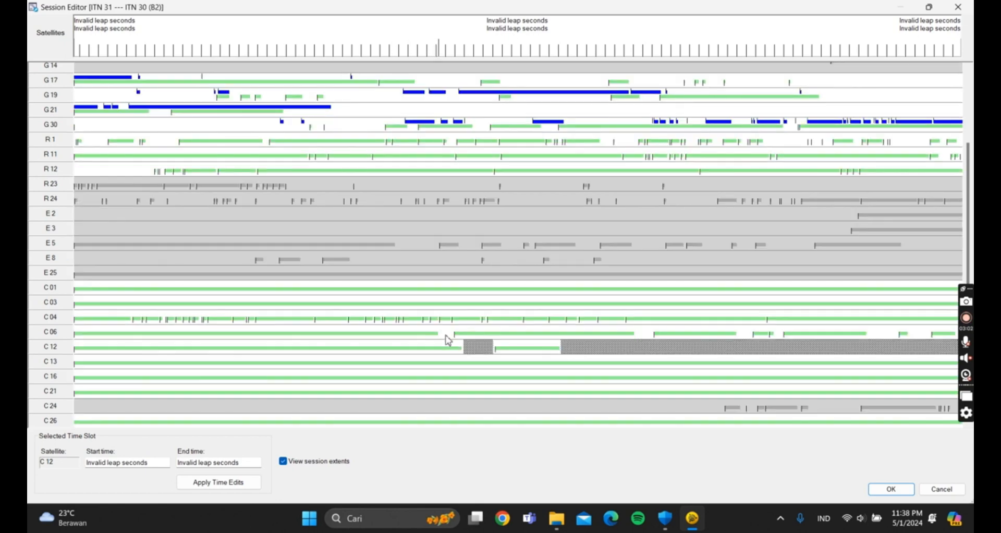
drag(440, 332, 454, 332)
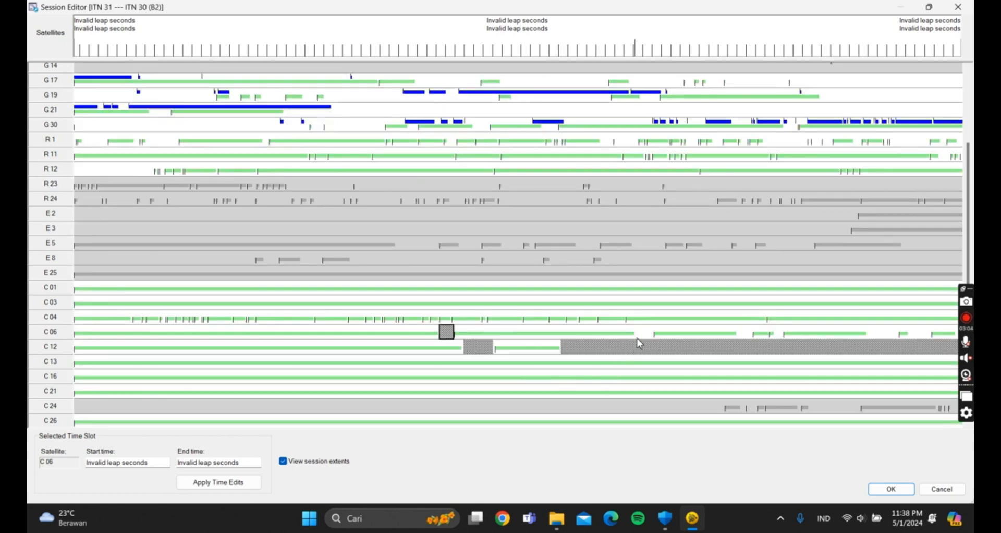
drag(637, 332, 653, 332)
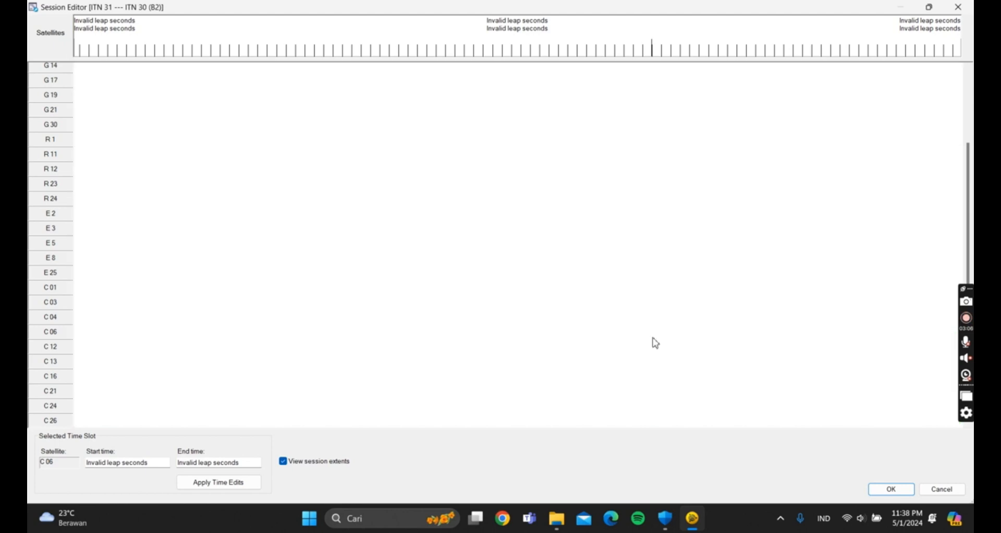
drag(738, 328, 751, 342)
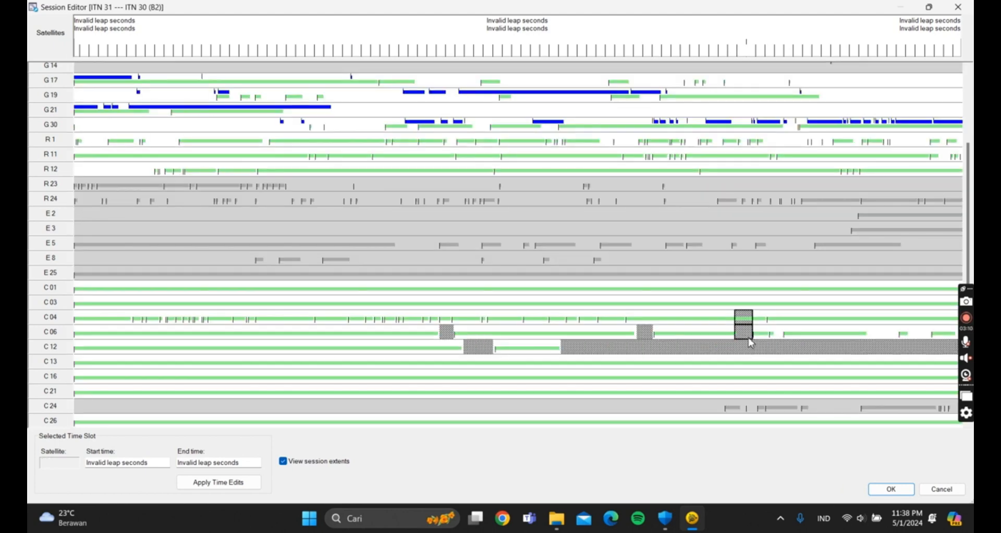
right_click(744, 330)
click(744, 317)
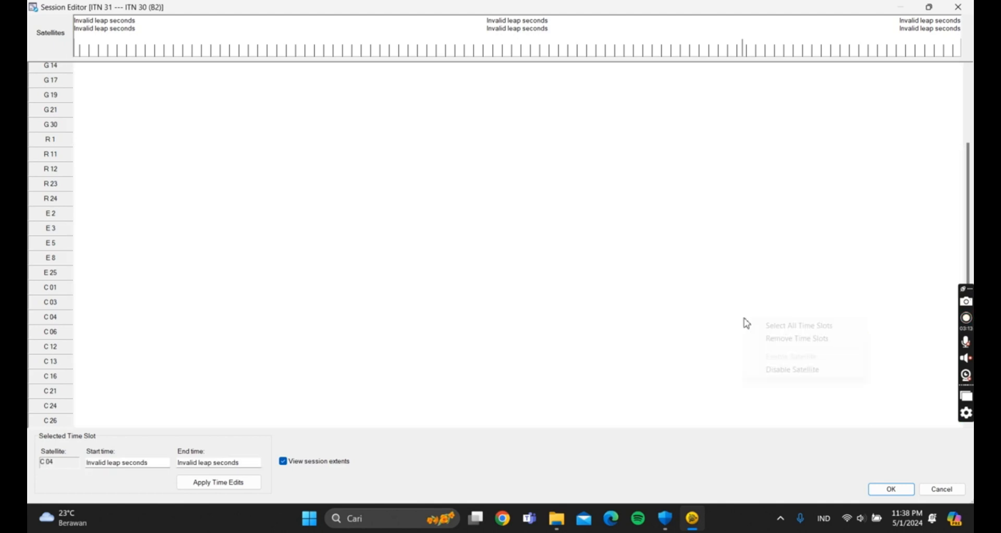
right_click(745, 319)
click(776, 342)
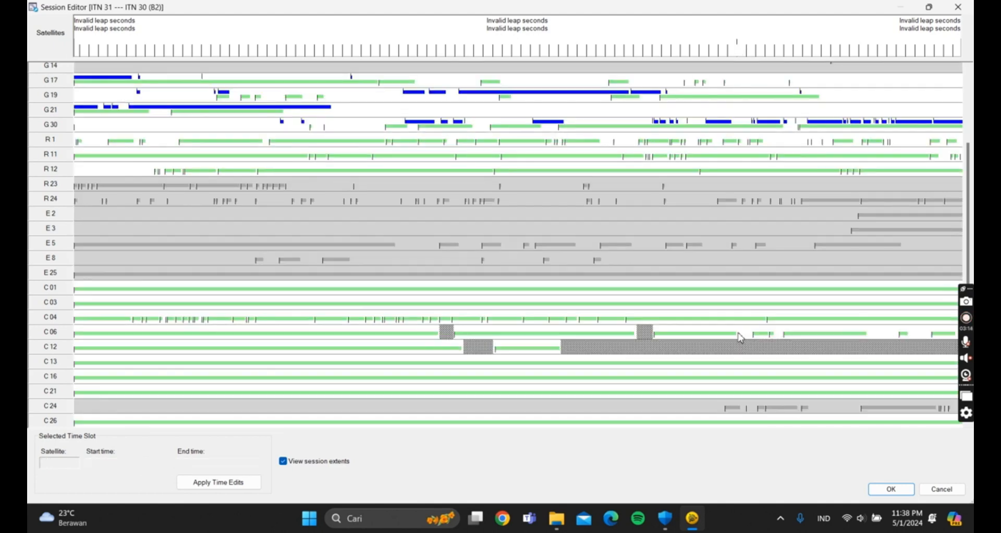
Step: Exclude the remaining gaps in the second half of satellite C 06, removing the stray time slot on C 04
mouse_move(737, 331)
mouse_down()
mouse_move(751, 343)
mouse_move(775, 331)
mouse_move(786, 342)
mouse_up()
drag(868, 326, 932, 341)
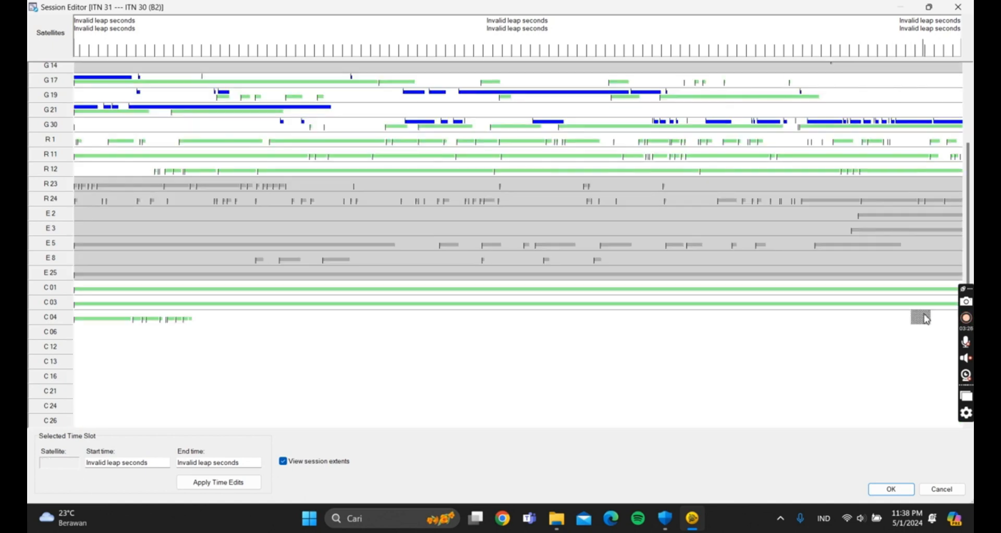
right_click(926, 319)
click(923, 336)
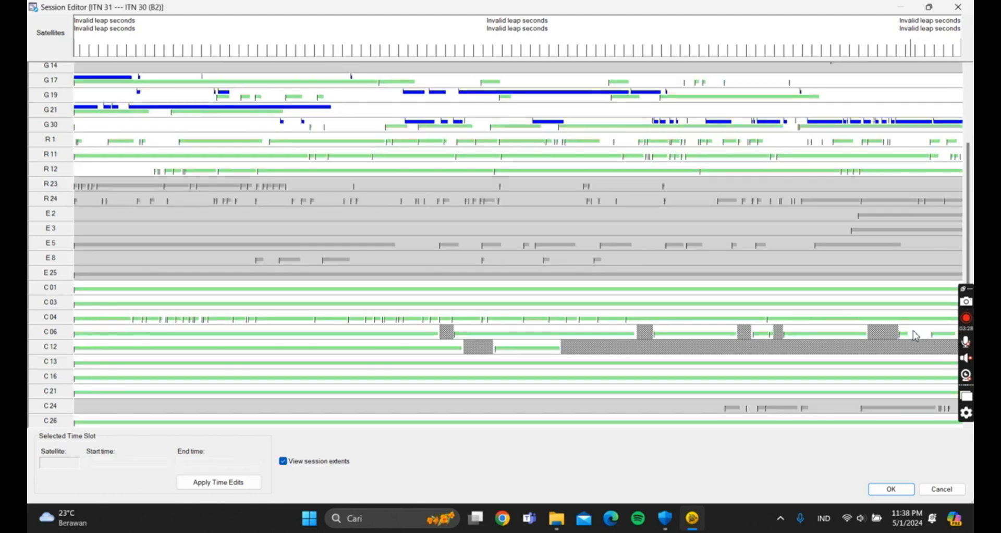
drag(910, 333, 933, 340)
Step: Exclude the final stretches without data on satellites G 2 and G 4, plus the gap just before the last G 4 segment
scroll(646, 322, up, 2)
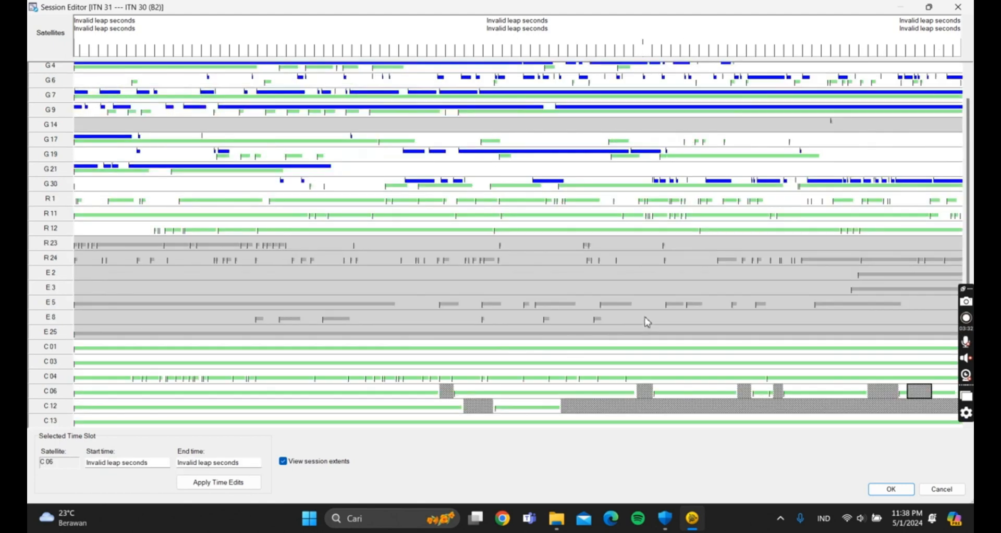
scroll(646, 321, up, 1)
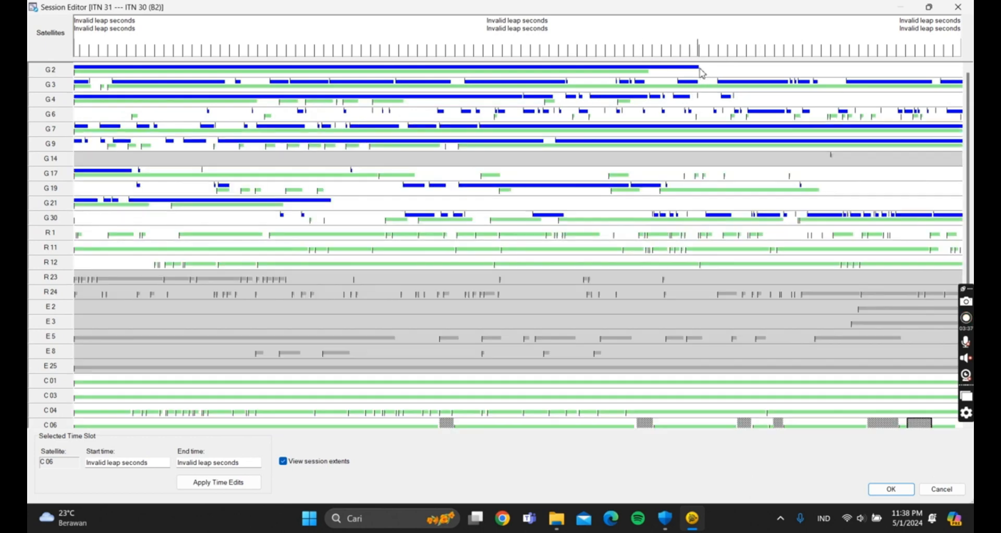
drag(700, 70, 969, 74)
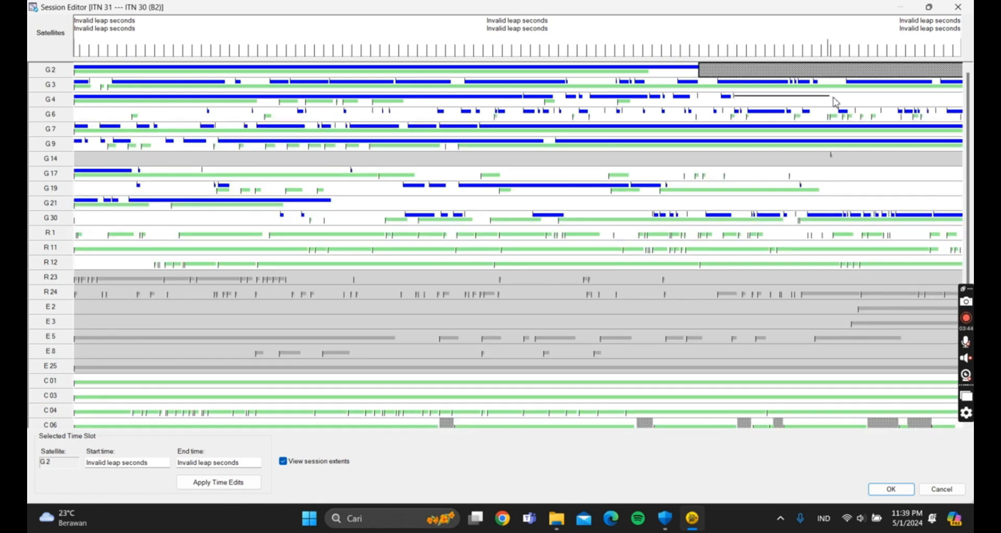
drag(735, 100, 970, 99)
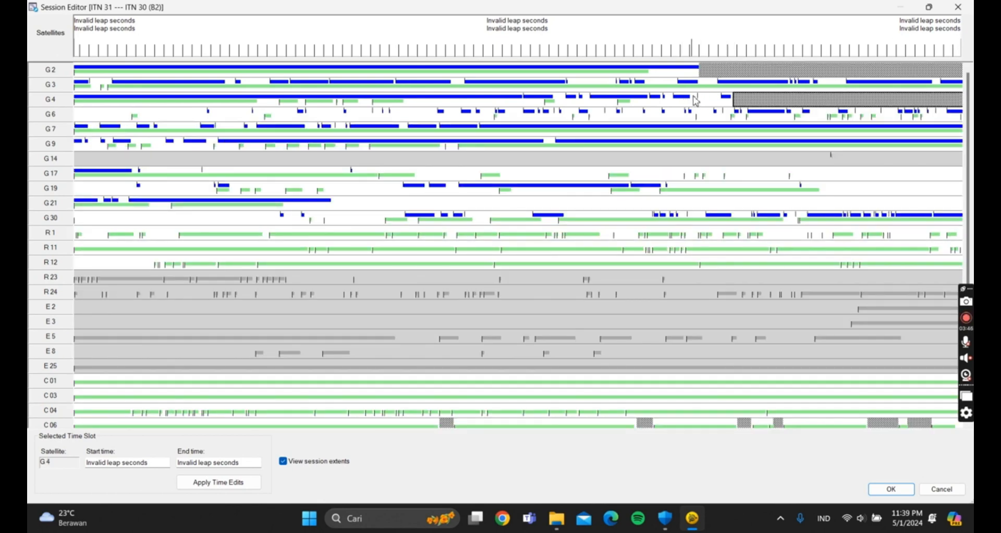
drag(693, 99, 719, 103)
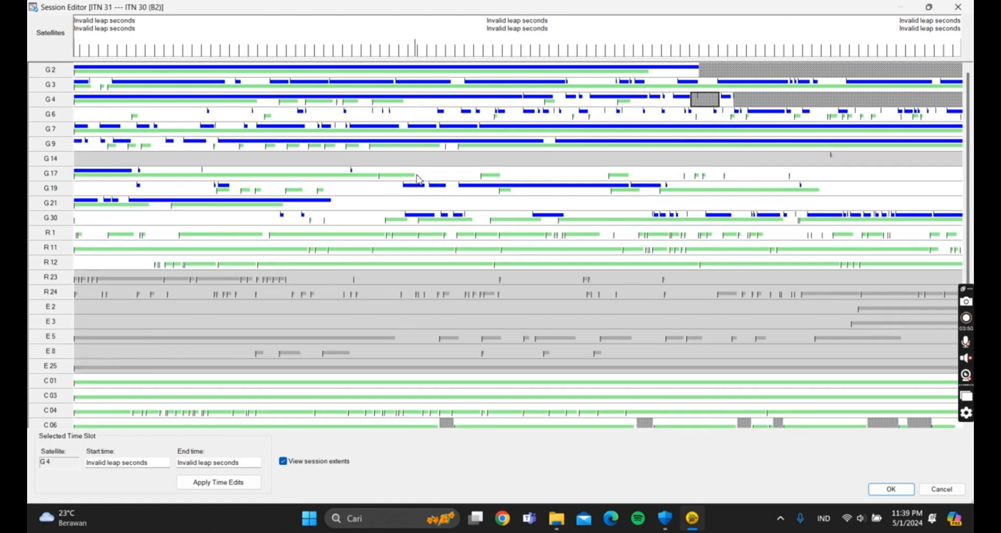
Step: Exclude the gaps and final stretch on satellite G 17, plus the final stretches without data on G 19 and G 21
drag(417, 179, 481, 179)
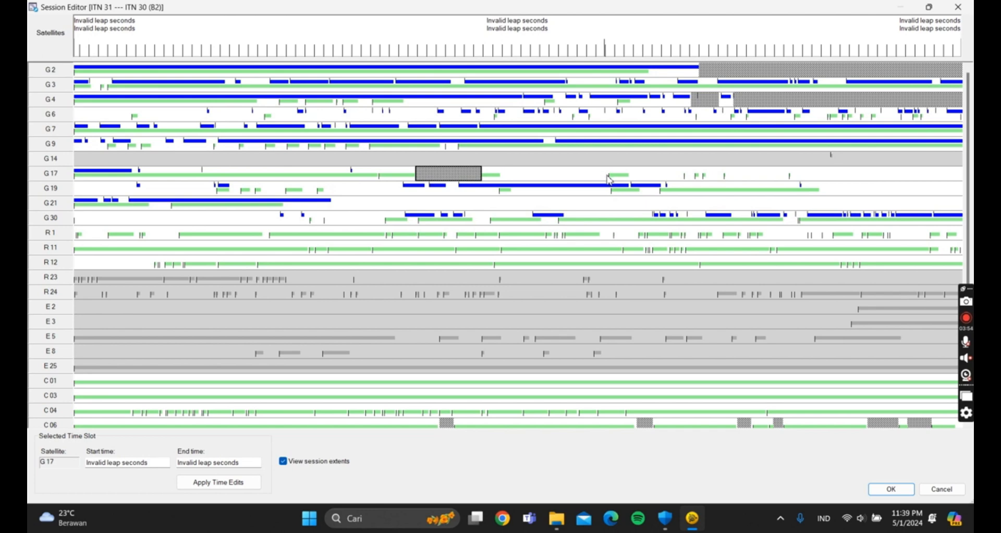
drag(609, 179, 950, 182)
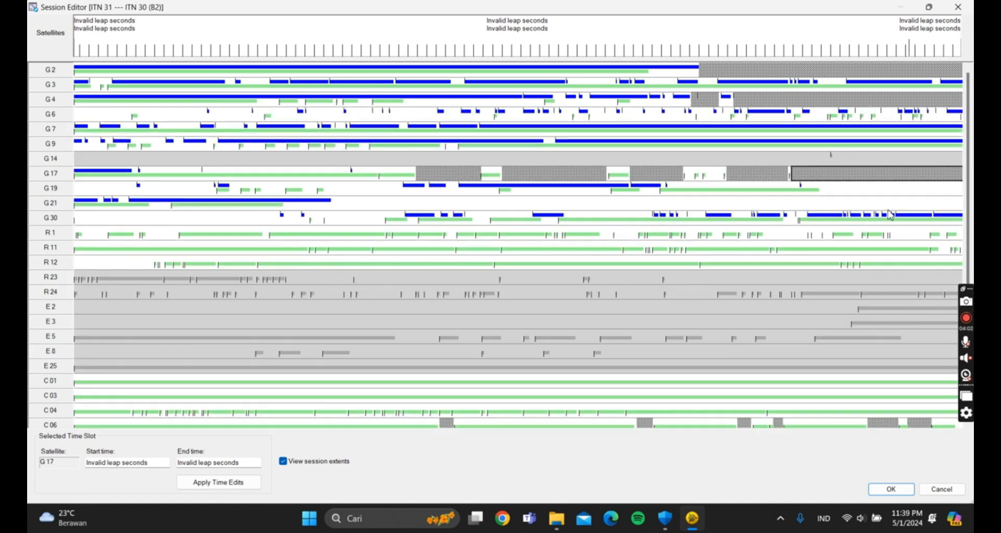
mouse_move(707, 179)
mouse_down()
mouse_move(722, 179)
mouse_move(694, 179)
mouse_up()
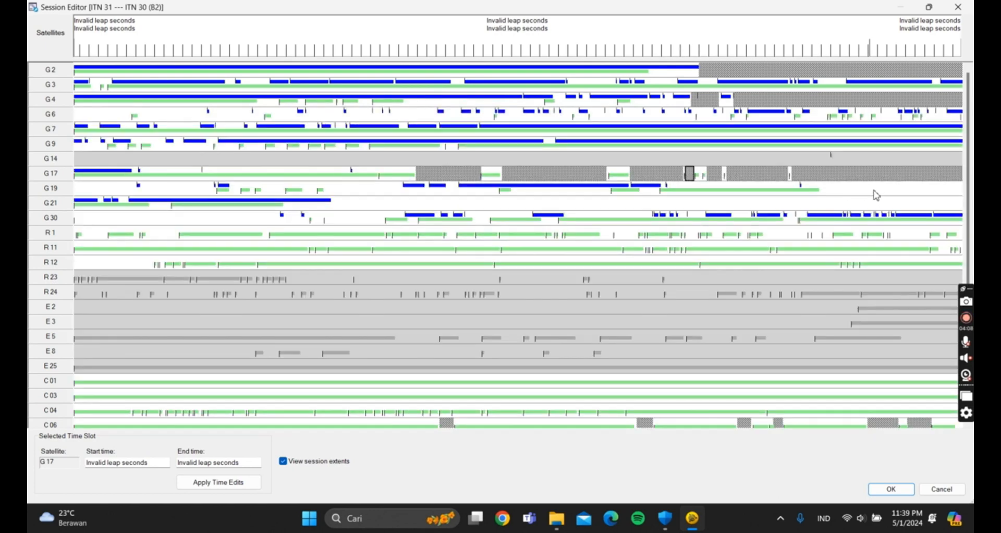
drag(820, 190, 968, 198)
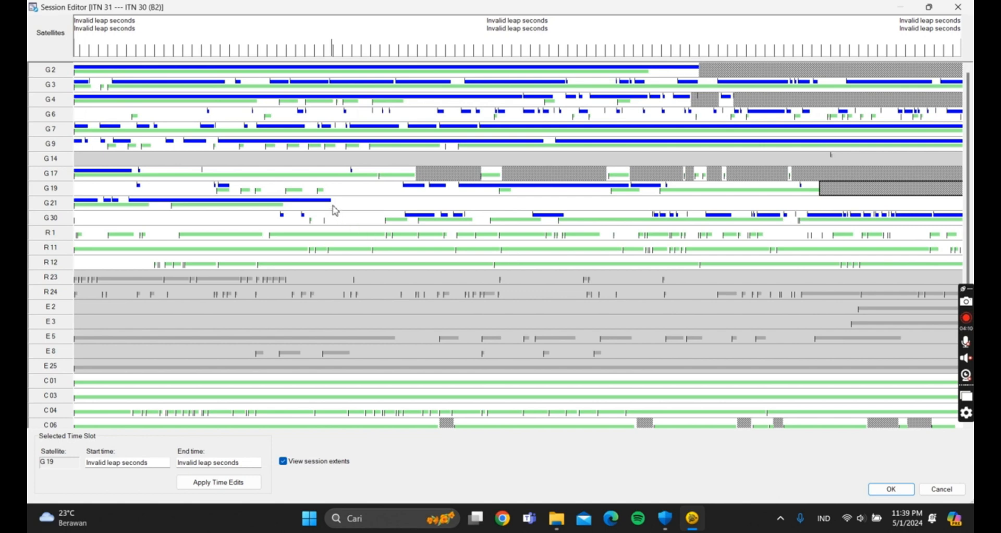
drag(334, 206, 965, 207)
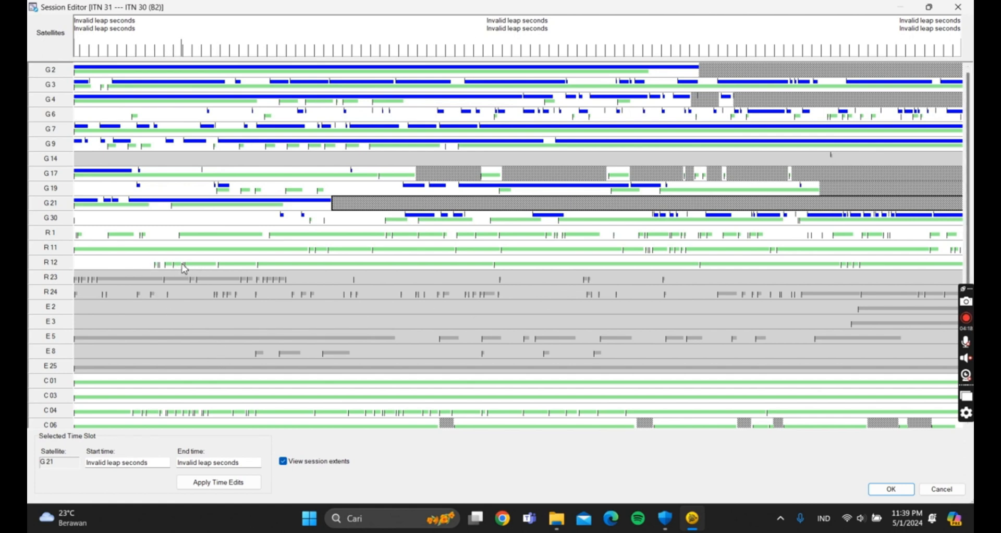
Step: Exclude the opening stretches of R 12 and G 30, an early gap on R 1 and the following gaps on G 30
drag(186, 268, 73, 265)
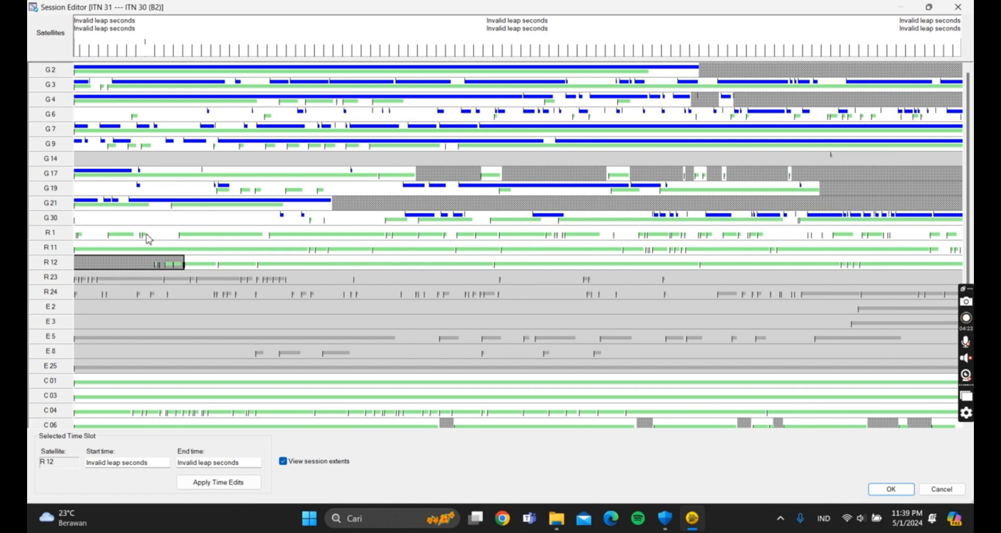
drag(181, 243, 180, 240)
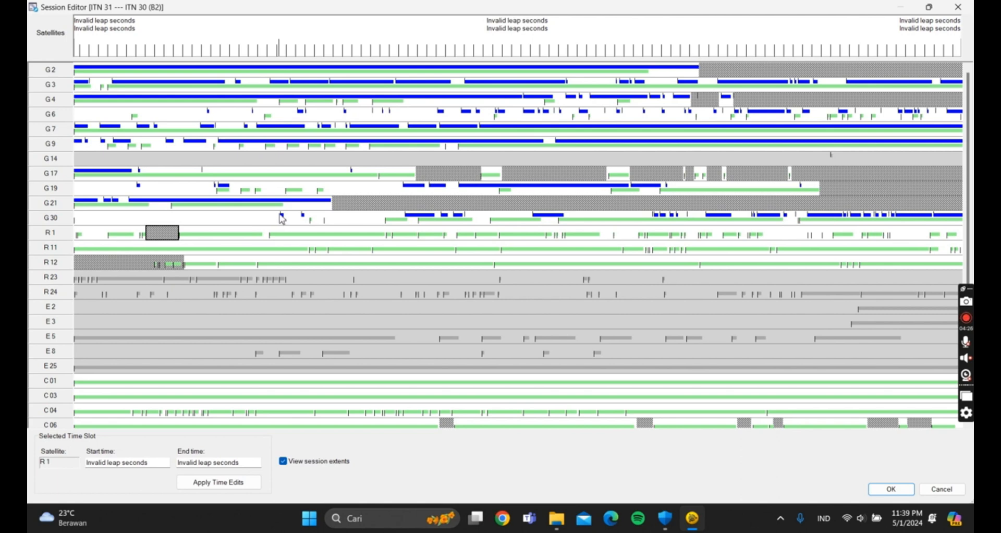
drag(281, 218, 75, 224)
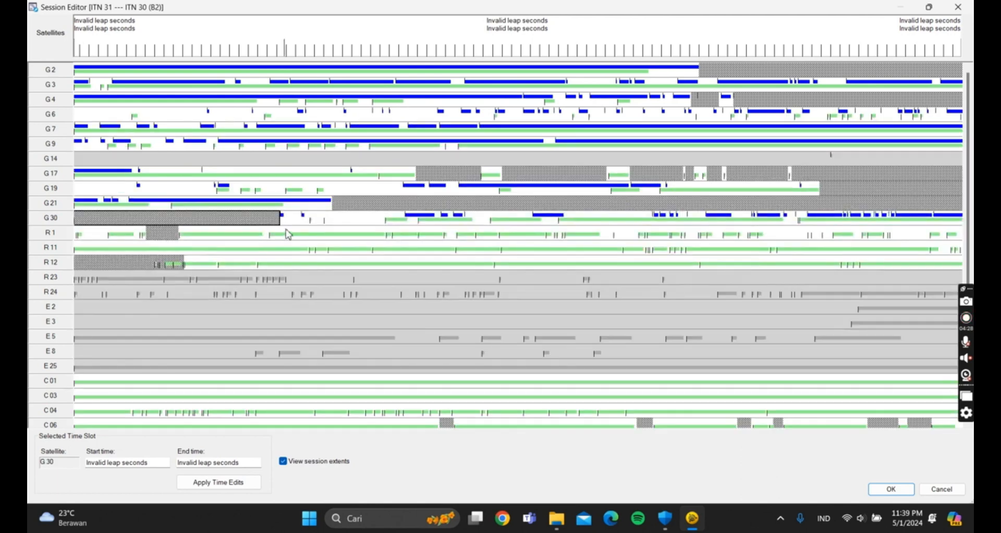
mouse_move(283, 216)
mouse_down()
mouse_move(302, 228)
mouse_move(384, 223)
mouse_up()
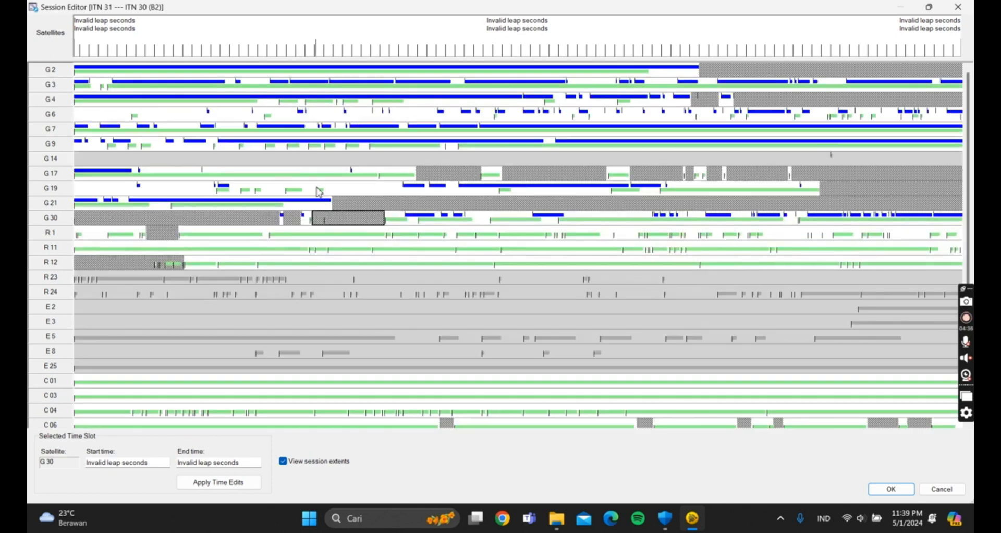
Step: Exclude the opening stretch without data and the gaps in the first half of satellite G 19
drag(326, 183, 401, 194)
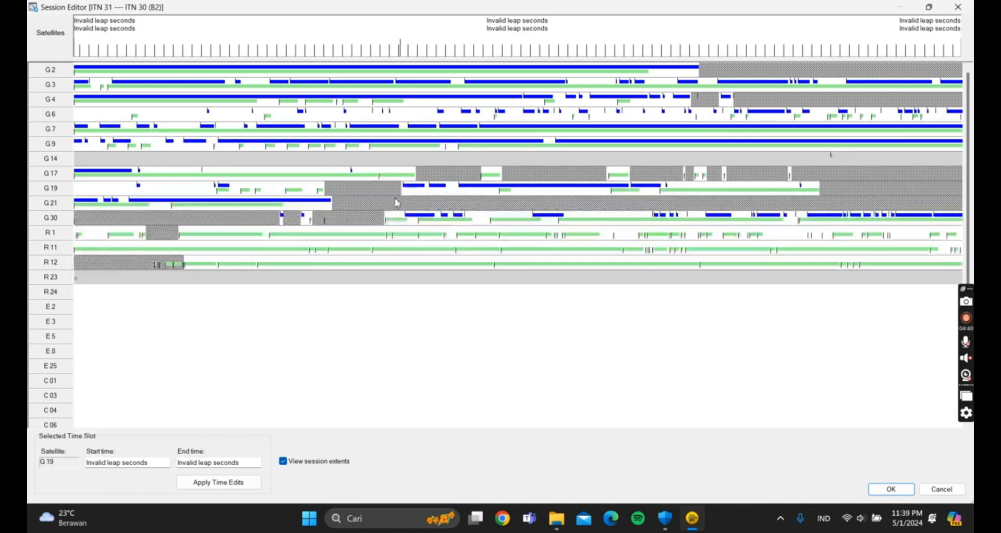
drag(262, 182, 318, 199)
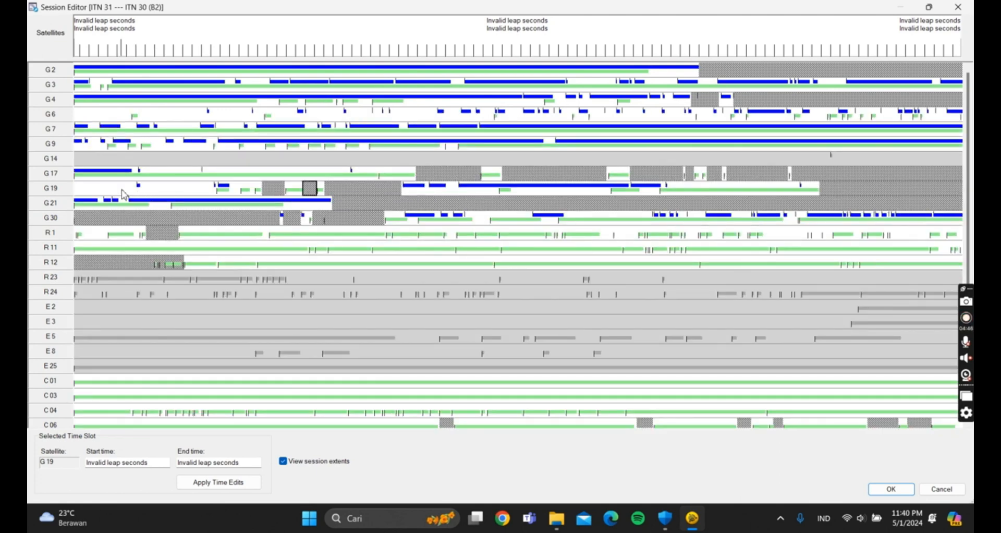
drag(140, 182, 214, 194)
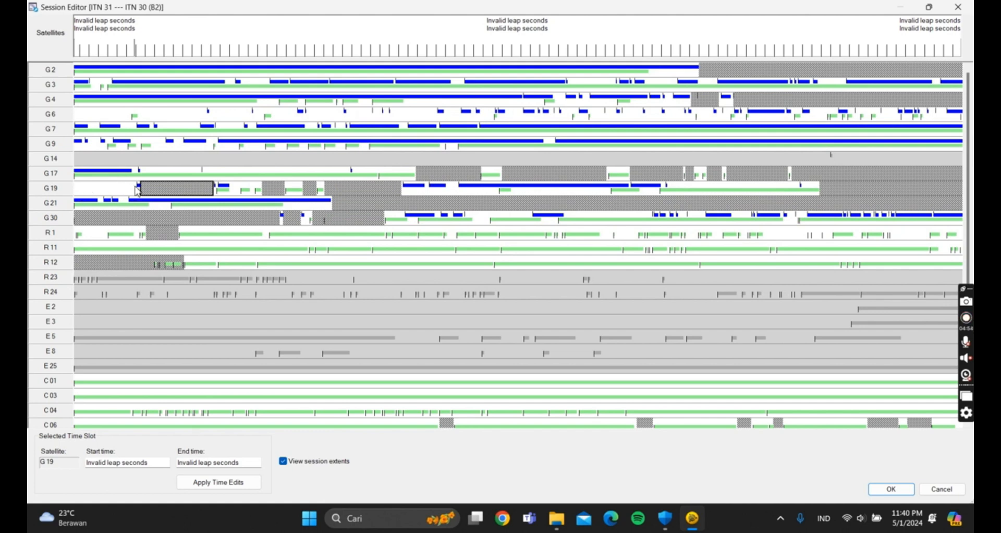
drag(137, 191, 73, 195)
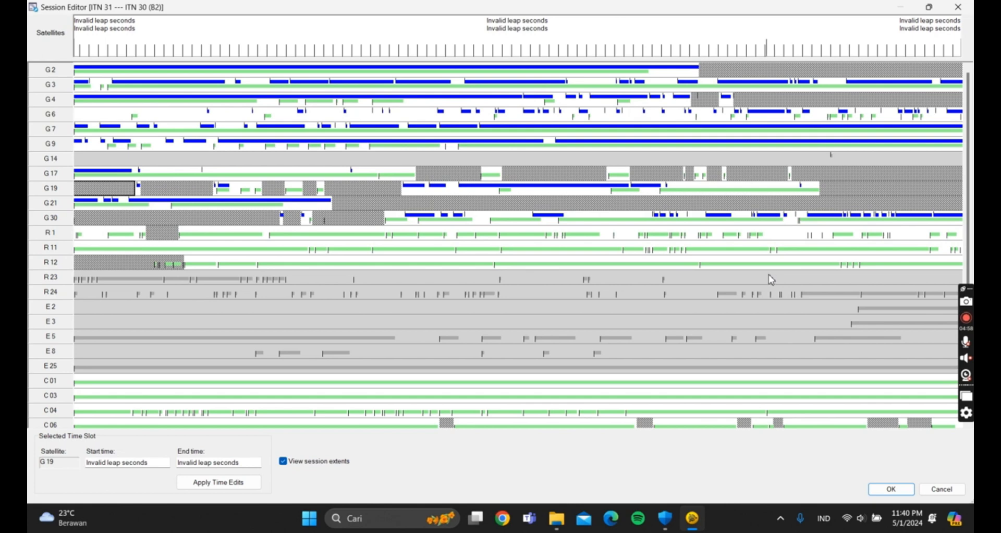
click(966, 319)
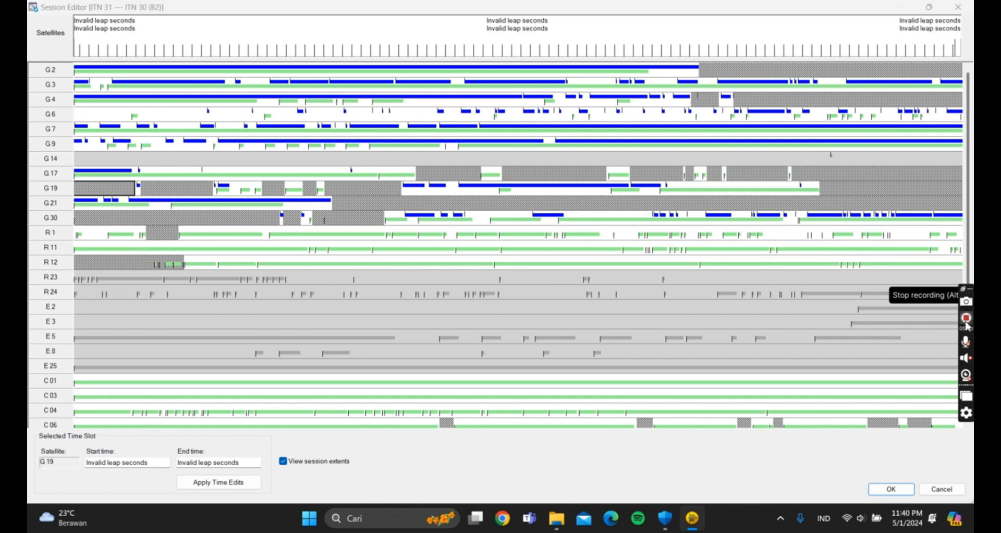
click(449, 188)
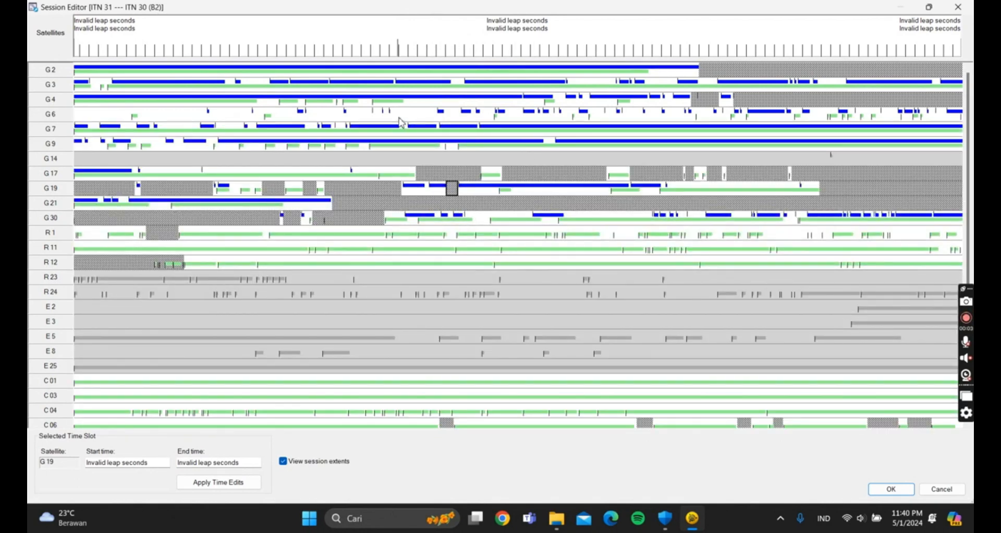
Step: Exclude the opening stretch and the gaps in the first half of satellite G 6, redrawing one misplaced time slot
drag(394, 111, 436, 121)
drag(75, 114, 298, 123)
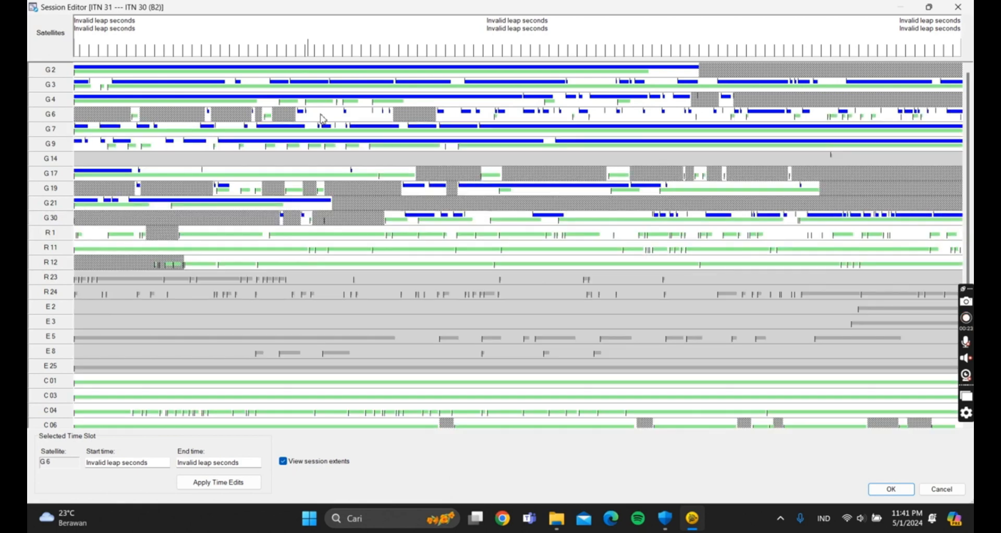
drag(310, 115, 371, 118)
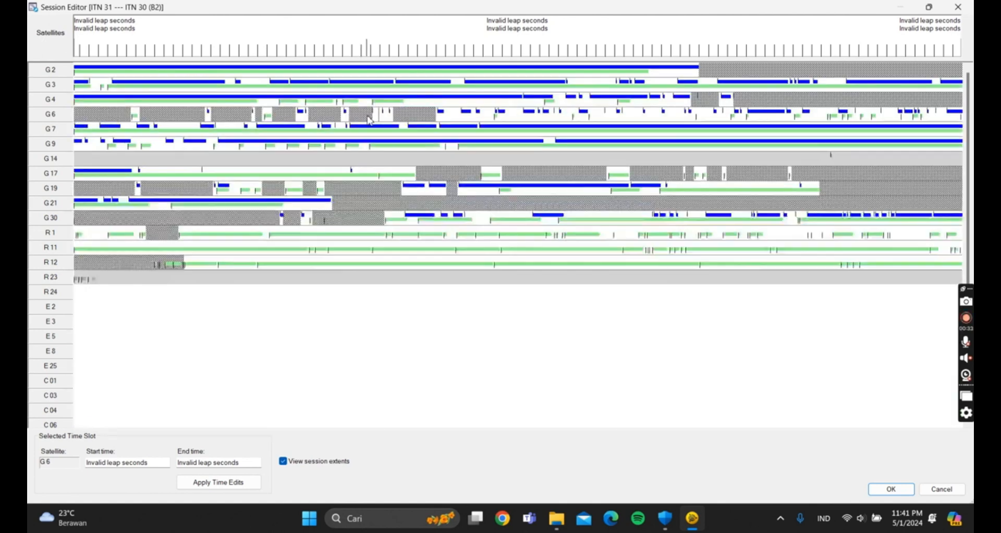
right_click(361, 116)
click(397, 136)
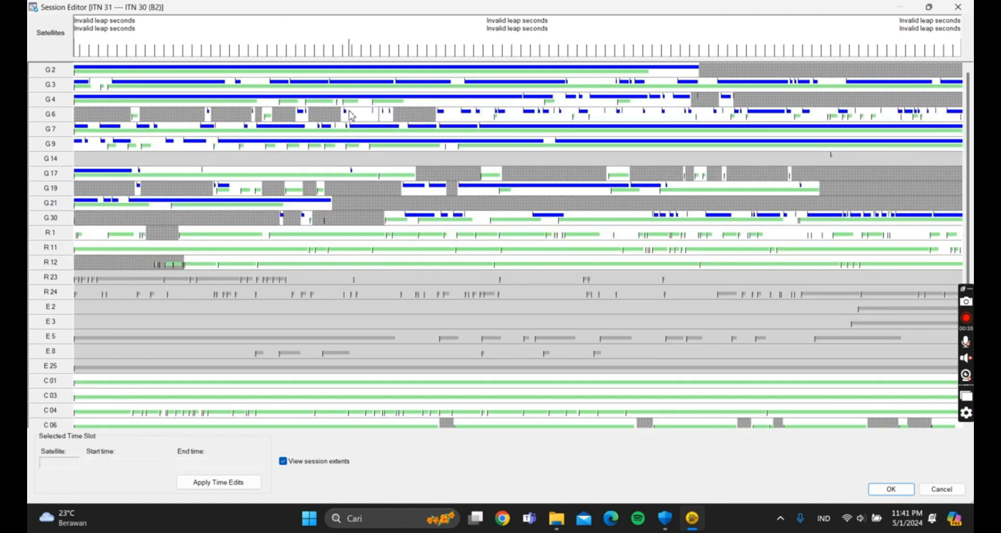
drag(350, 113, 381, 117)
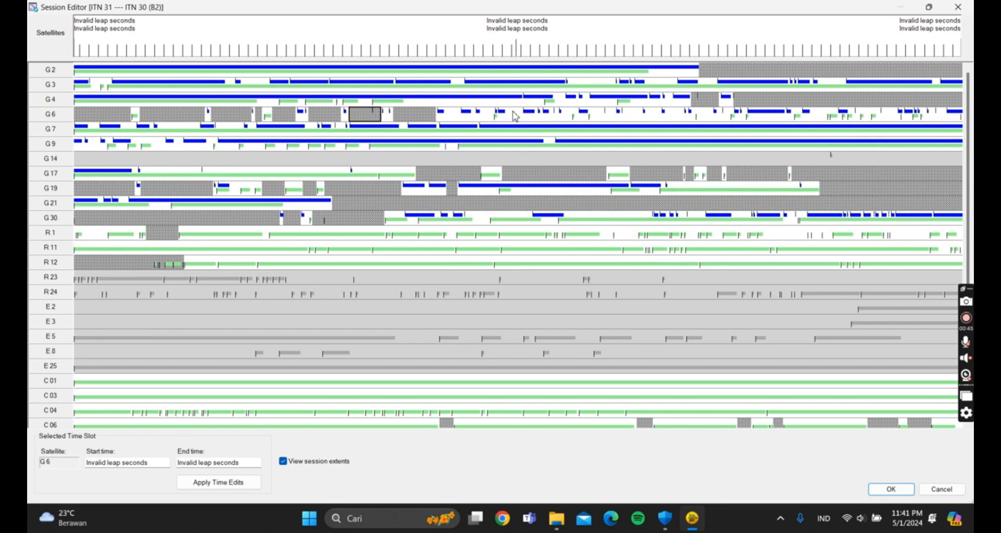
Step: Exclude further gaps from the middle towards the end of satellite G 6, removing the stray time slot on G 4
mouse_move(445, 111)
mouse_down()
mouse_move(572, 124)
mouse_move(571, 97)
mouse_up()
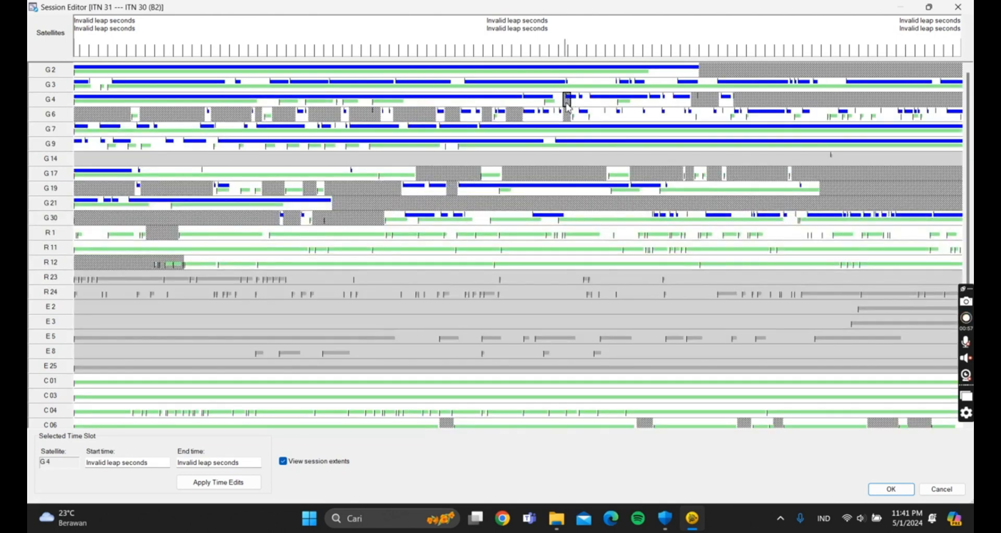
right_click(570, 102)
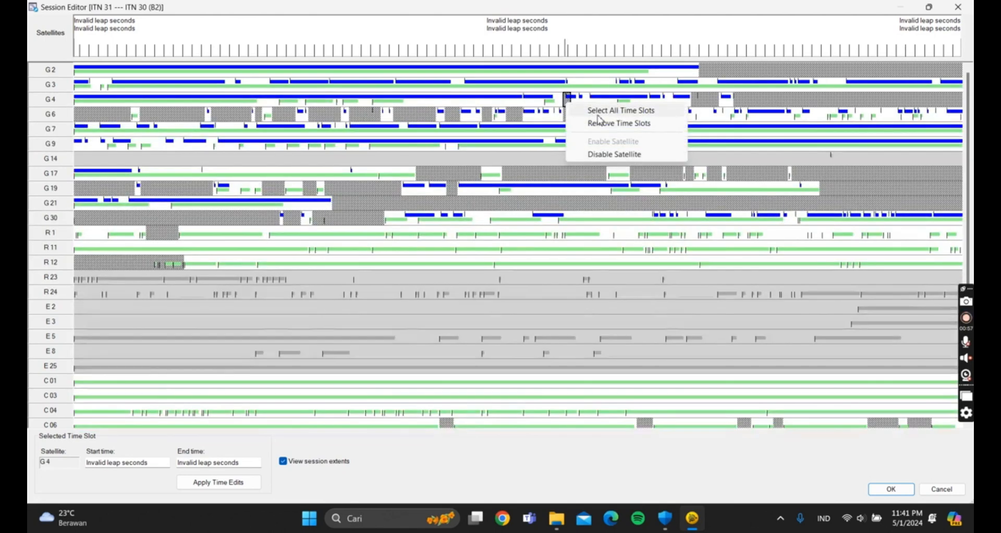
click(605, 123)
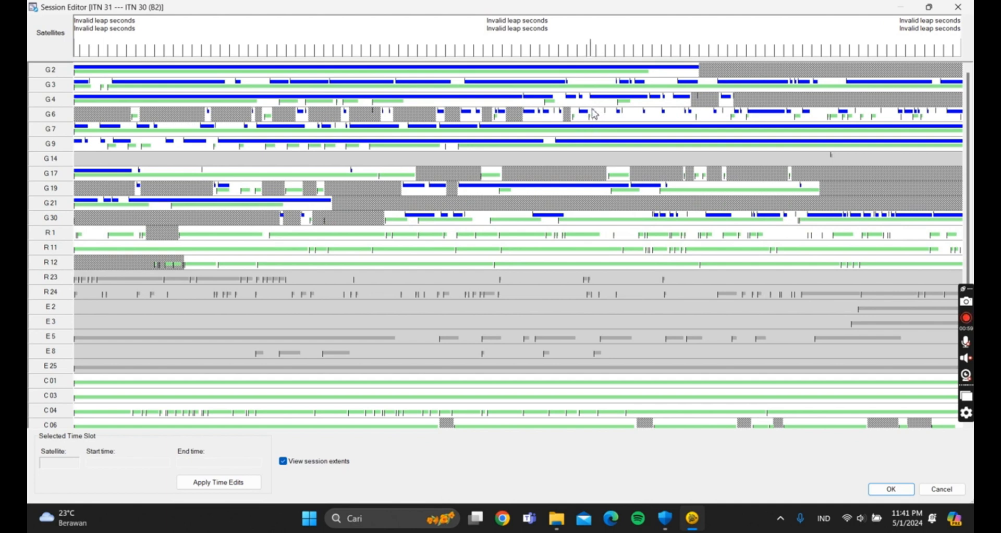
mouse_move(594, 113)
mouse_down()
mouse_move(606, 124)
mouse_move(625, 112)
mouse_move(644, 125)
mouse_move(610, 119)
mouse_move(621, 127)
mouse_move(651, 115)
mouse_move(714, 119)
mouse_up()
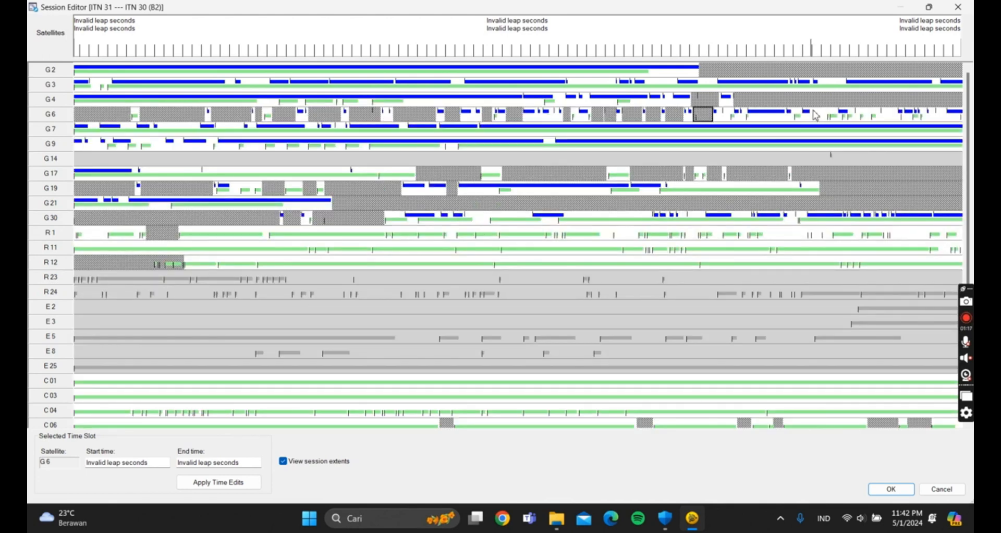
drag(814, 112, 829, 124)
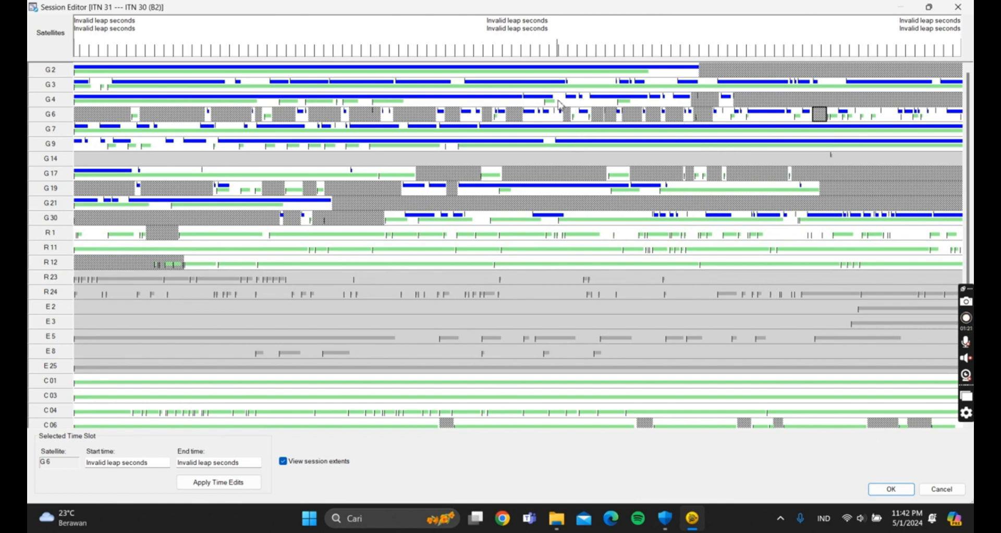
Step: Exclude three gaps in the second half of satellite G 4 and another gap near the end of satellite G 6
drag(555, 97, 589, 104)
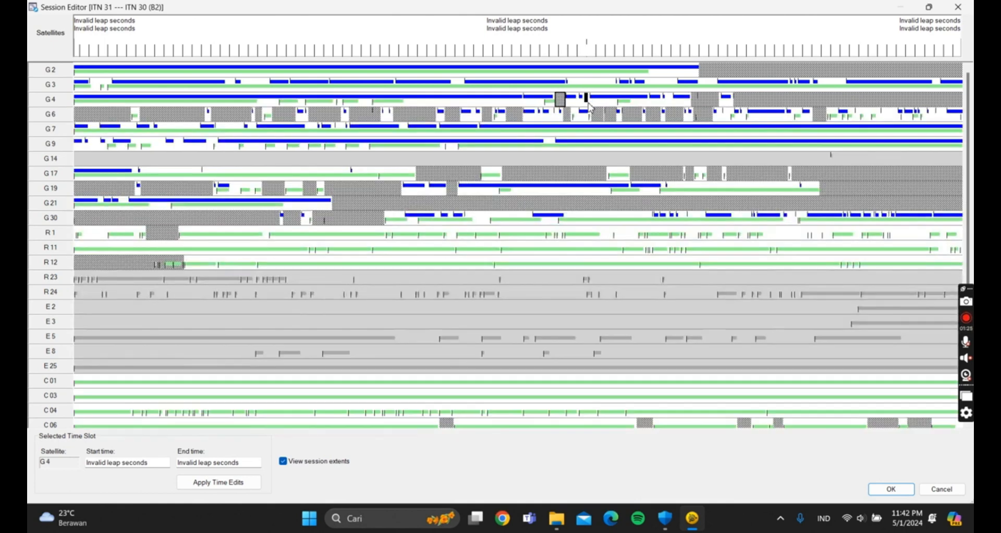
drag(668, 97, 675, 110)
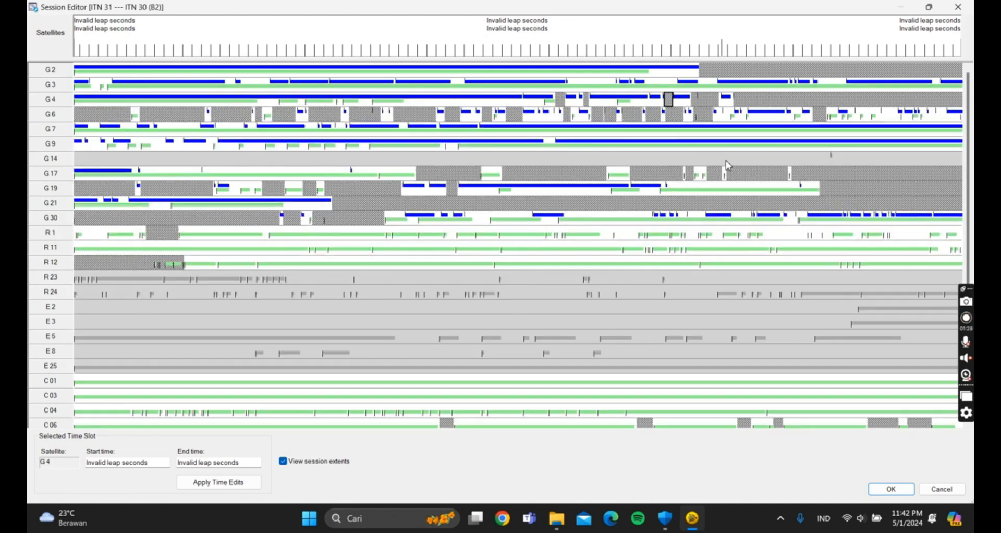
click(879, 117)
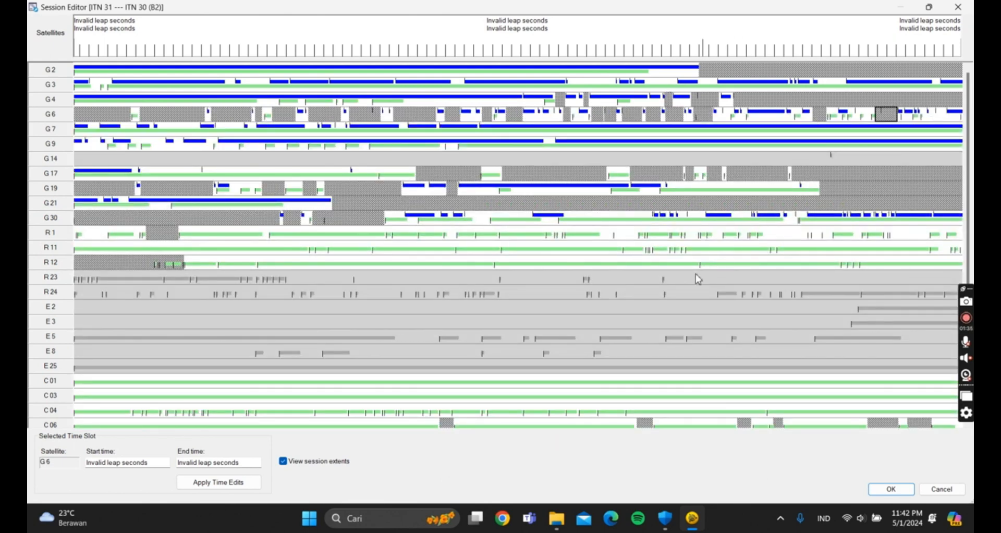
Step: Exclude the gaps in the second half of satellite R 1 and the short gap near its beginning
drag(767, 239, 930, 241)
drag(857, 235, 865, 244)
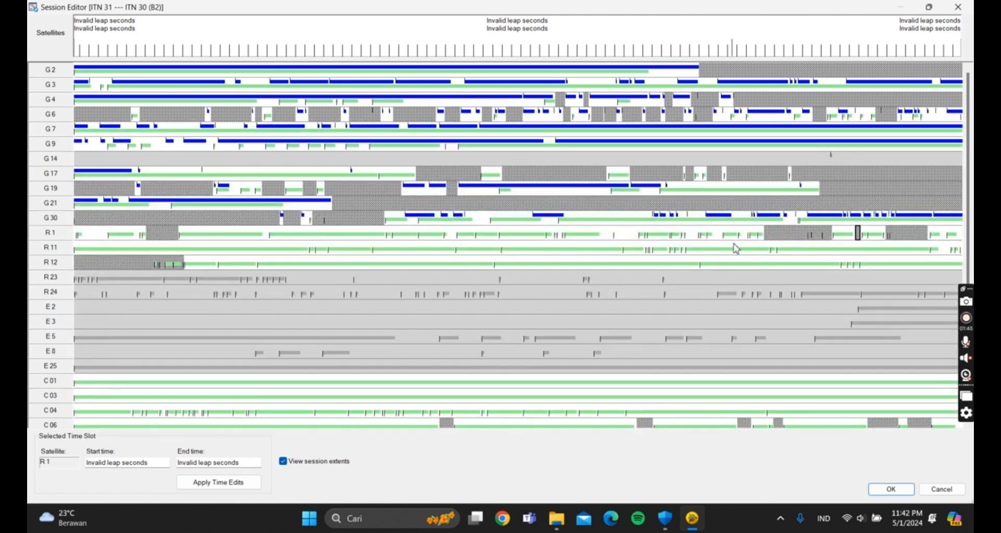
drag(602, 238, 719, 244)
right_click(690, 229)
click(730, 232)
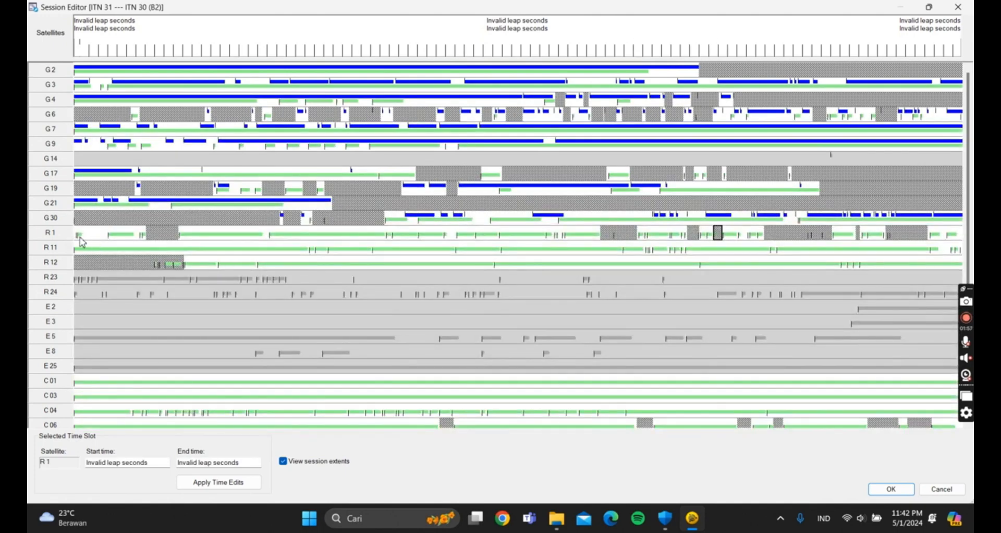
drag(84, 235, 108, 241)
Step: Exclude two neighbouring gaps in the early part of satellite G 9, removing the stray time slots on G 7
scroll(380, 281, down, 2)
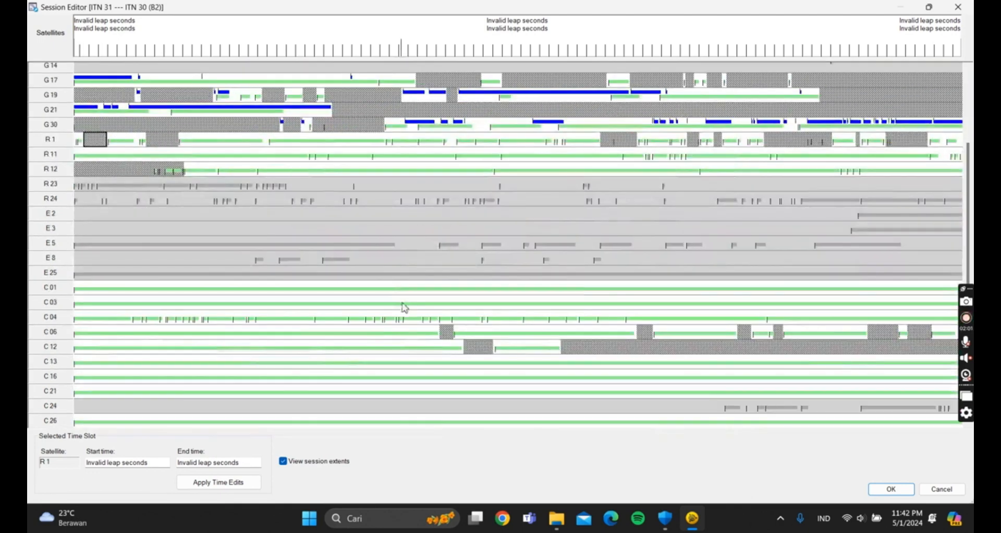
scroll(766, 313, up, 3)
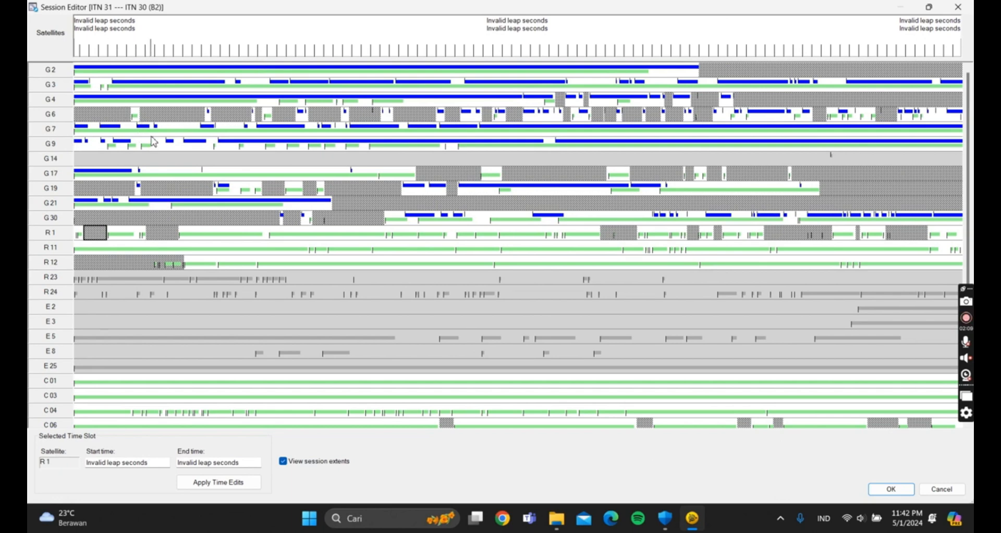
drag(153, 139, 165, 151)
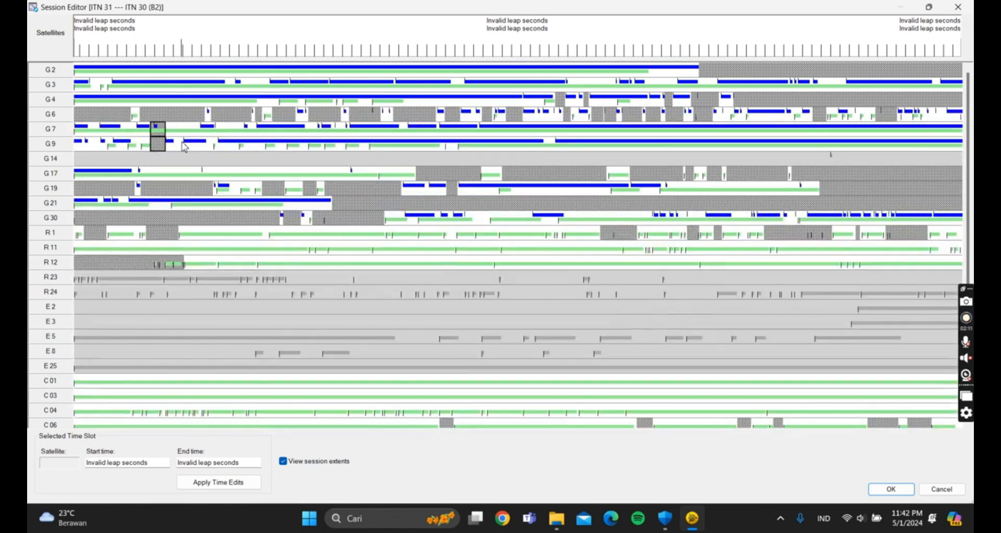
click(156, 129)
right_click(159, 129)
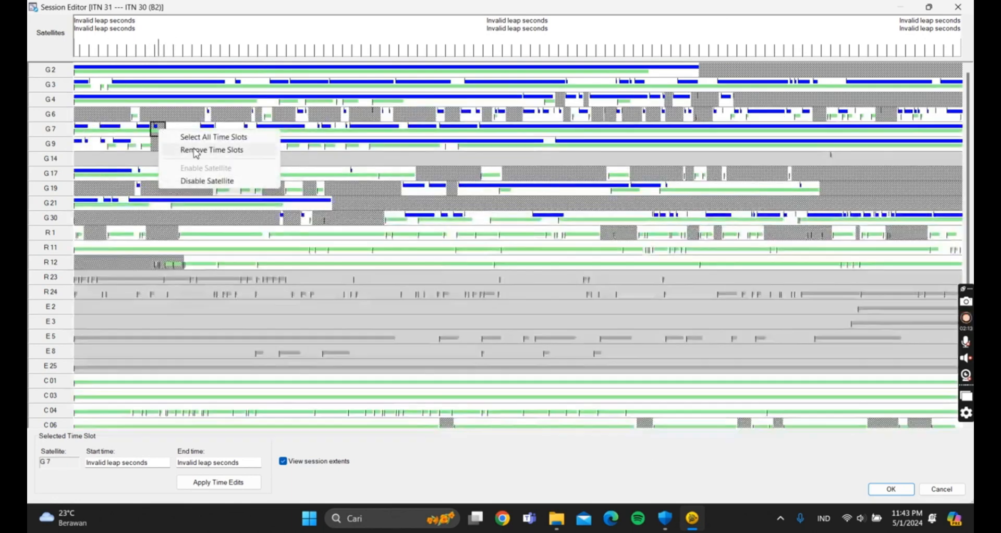
click(196, 151)
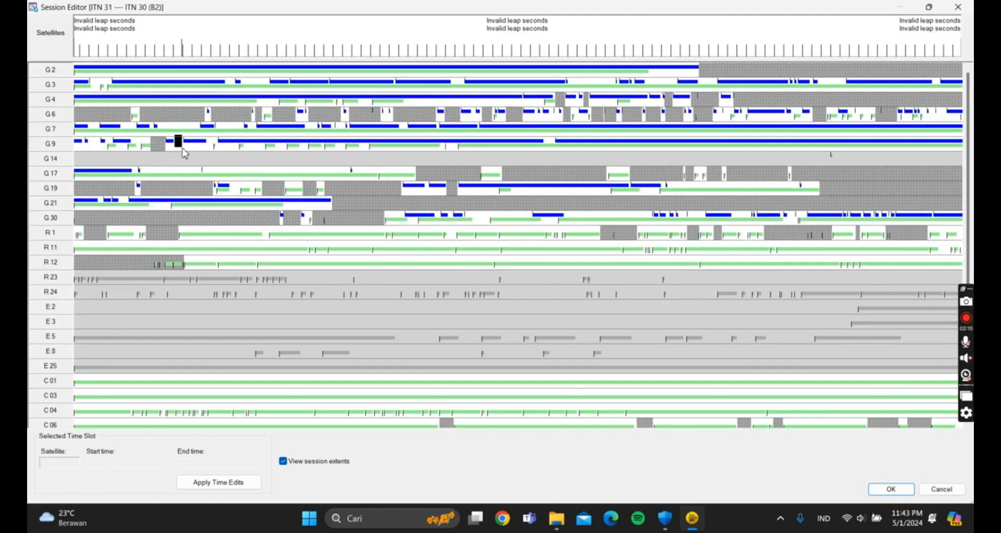
drag(183, 150, 183, 150)
right_click(174, 124)
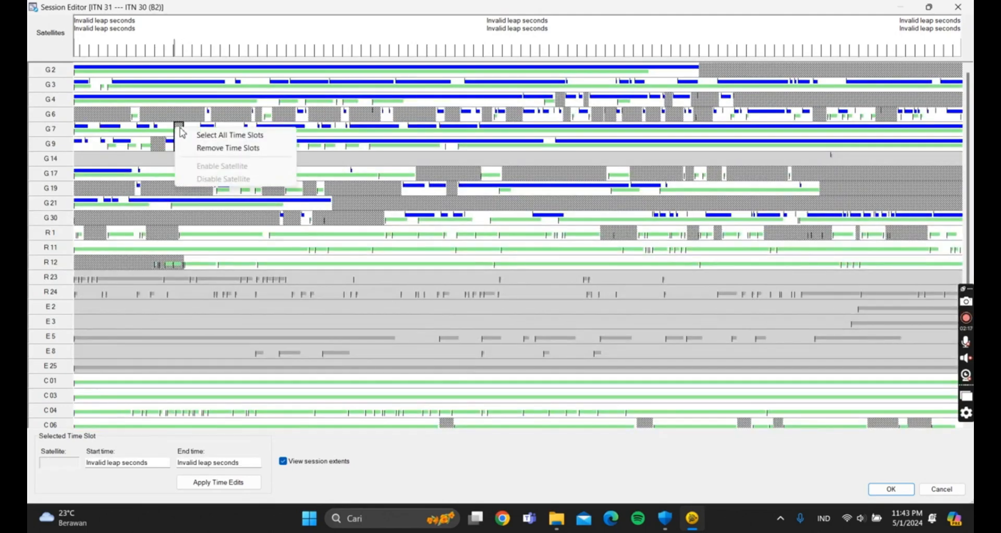
click(181, 126)
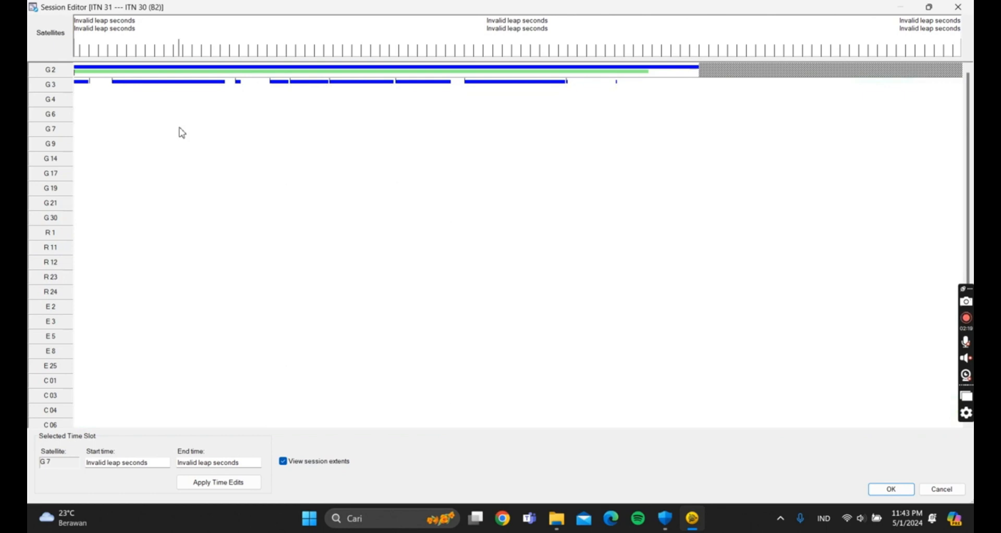
right_click(187, 127)
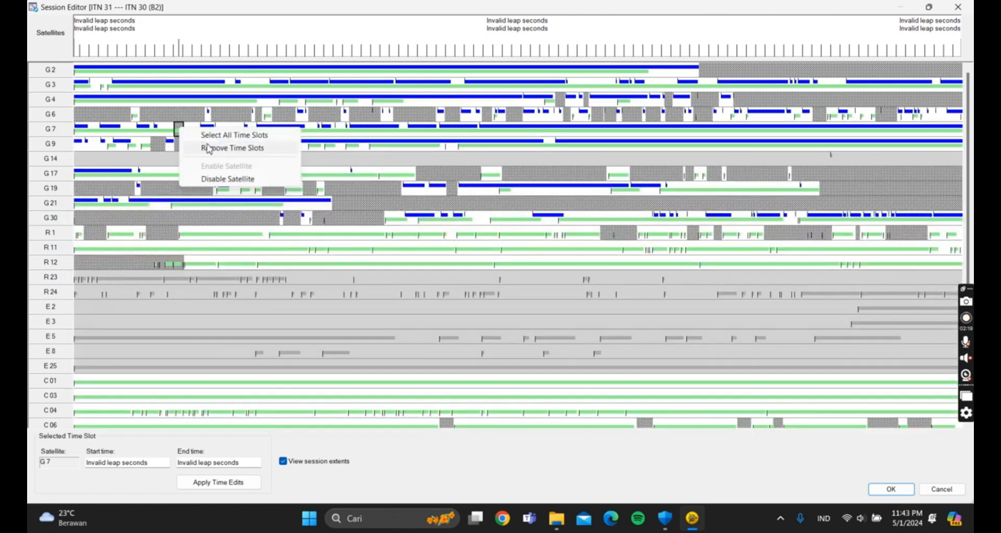
click(206, 148)
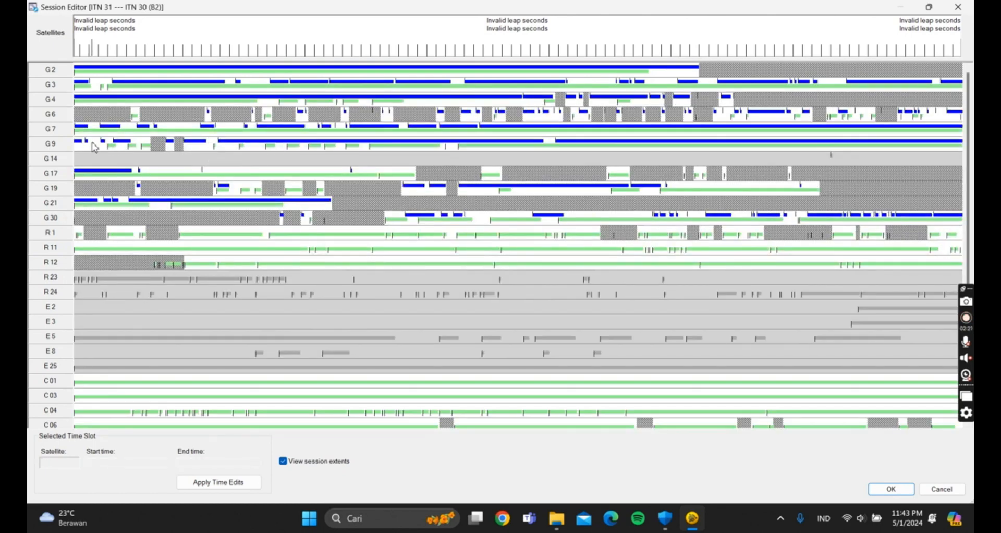
Step: Exclude the earliest gaps on G 9 and G 3, removing the stray slot on G 7, and accept the session edits
click(93, 140)
click(96, 130)
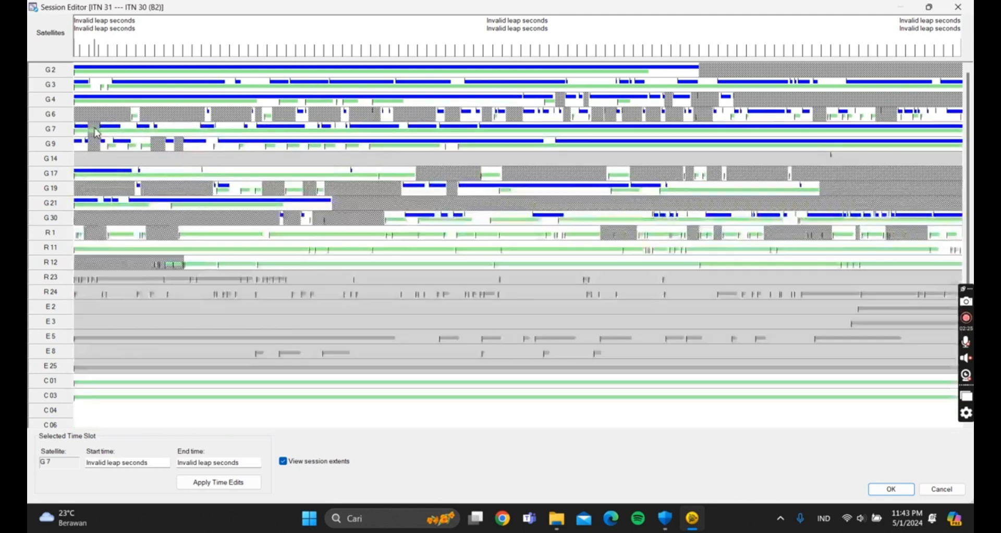
right_click(96, 132)
click(134, 149)
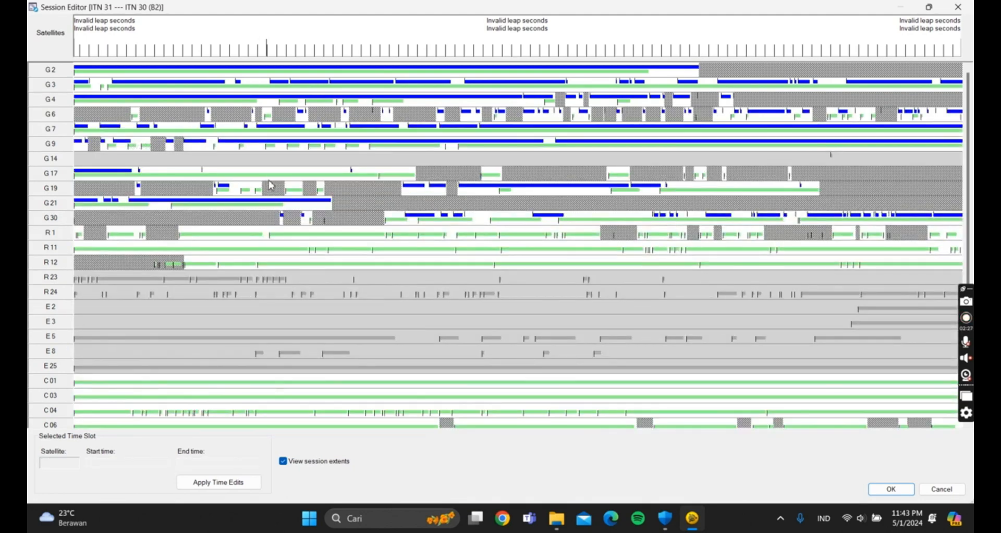
click(93, 84)
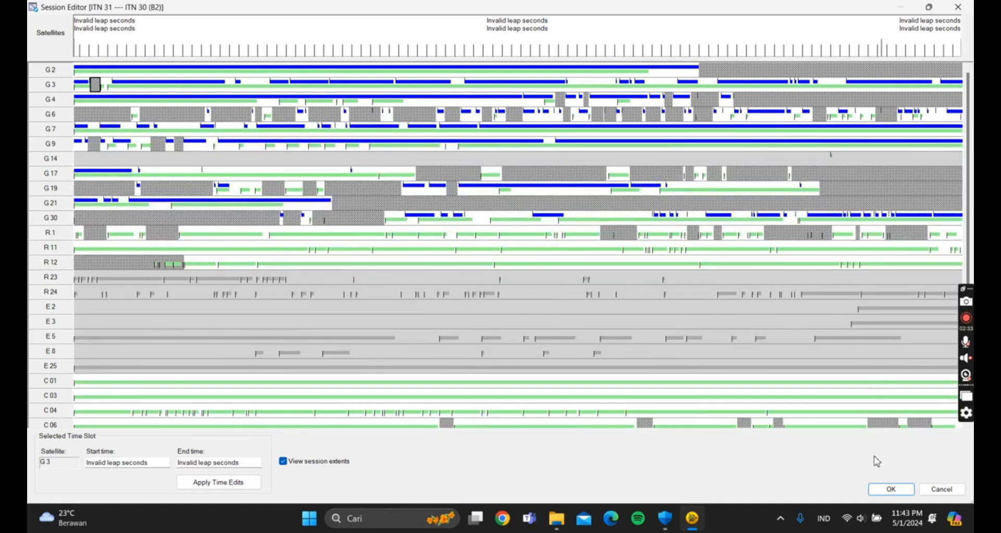
click(892, 488)
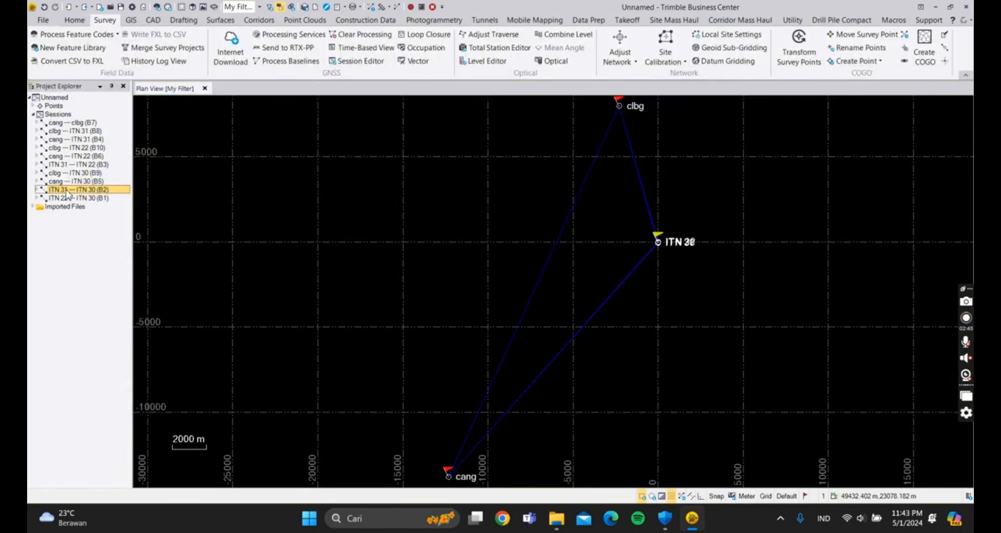
Step: Process the baseline ITN 31 to ITN 30 (B2) despite the unresolved computation errors and save its result
right_click(67, 191)
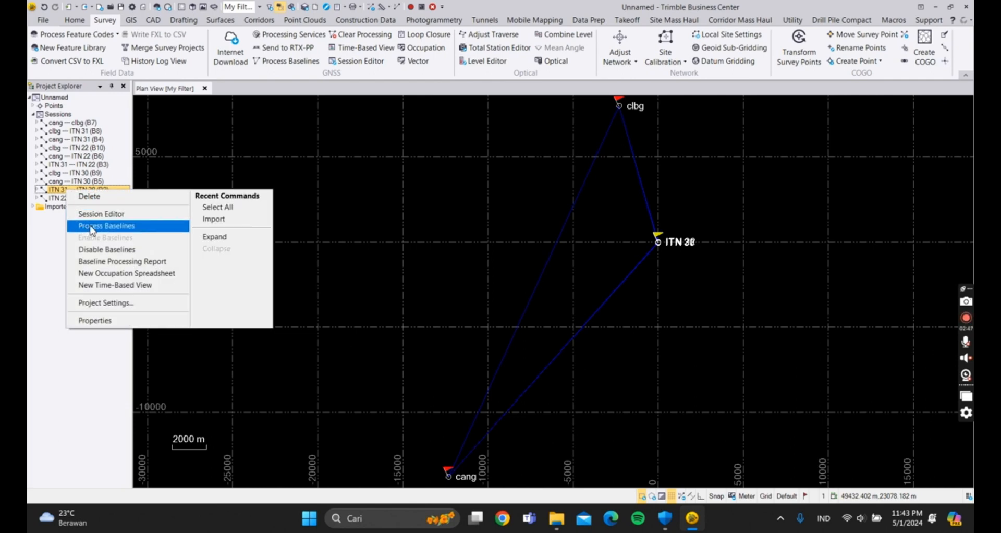
click(91, 228)
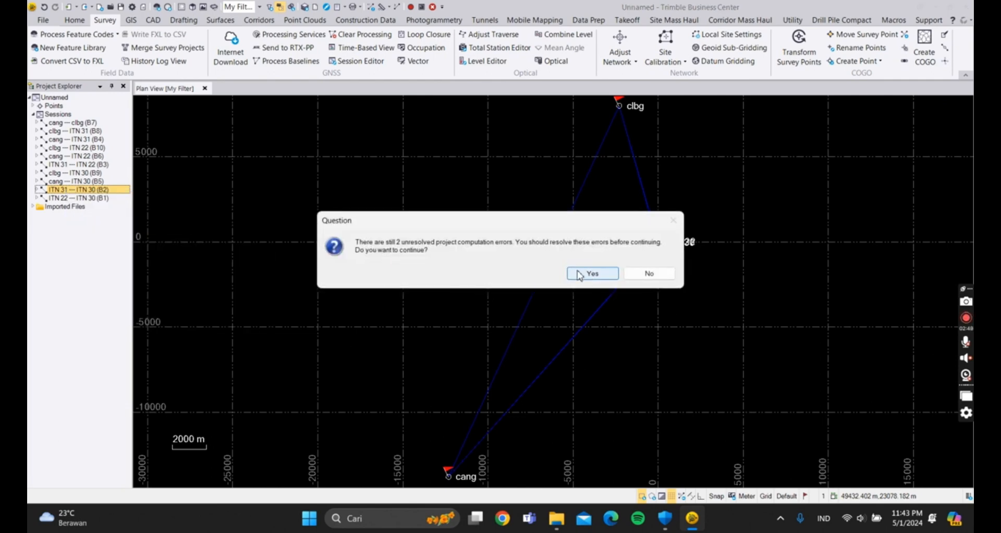
click(616, 270)
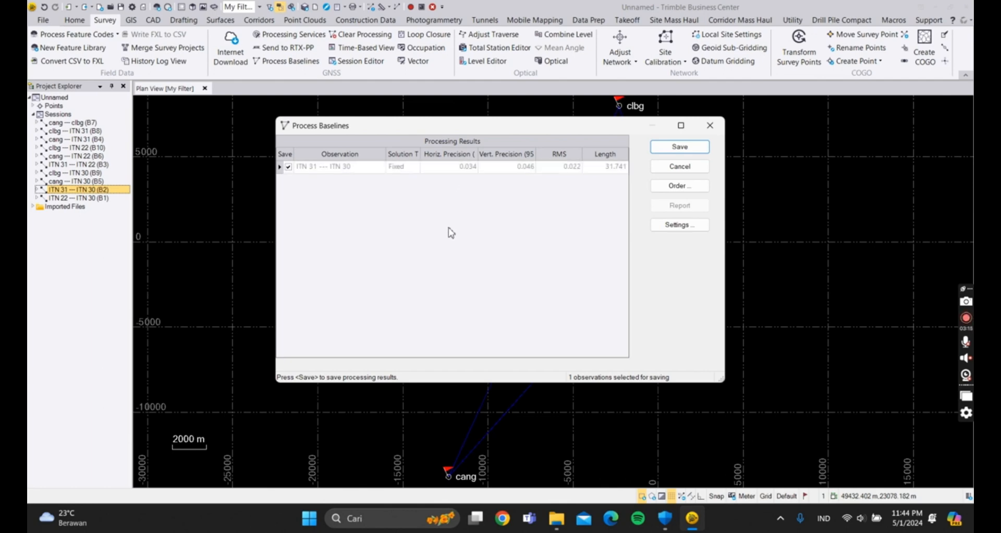
click(667, 153)
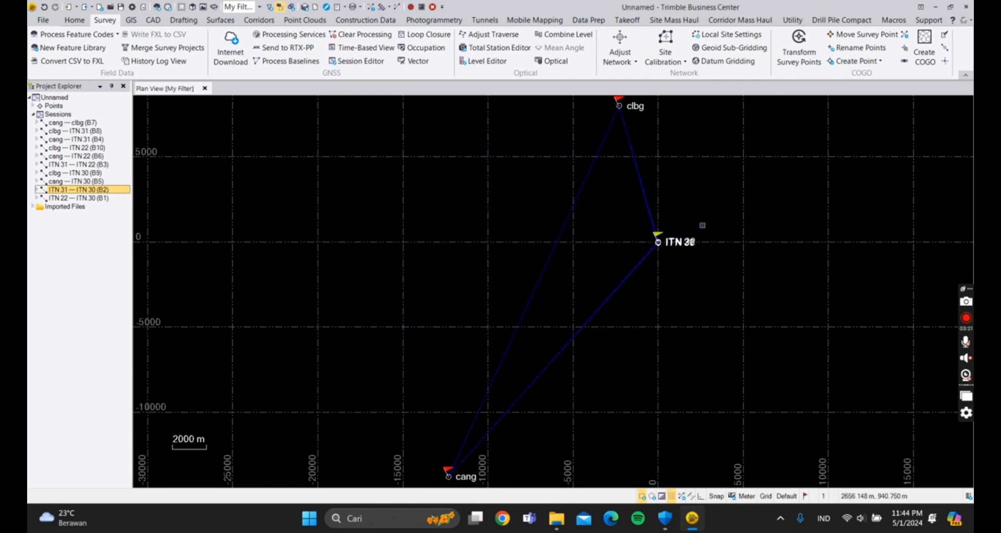
Step: Add a grid coordinate to point clbg with Control Quality for both its horizontal position and its elevation
scroll(702, 225, down, 3)
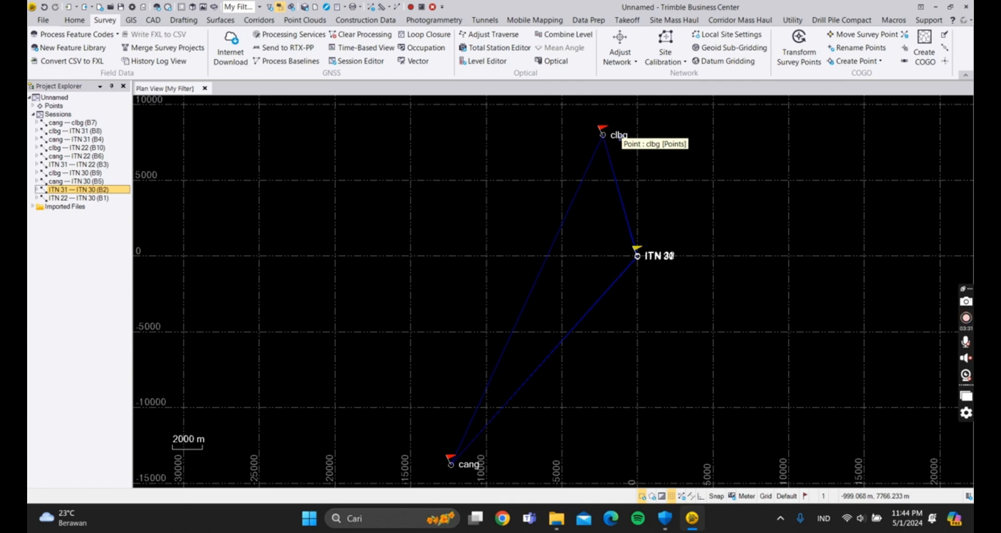
click(620, 138)
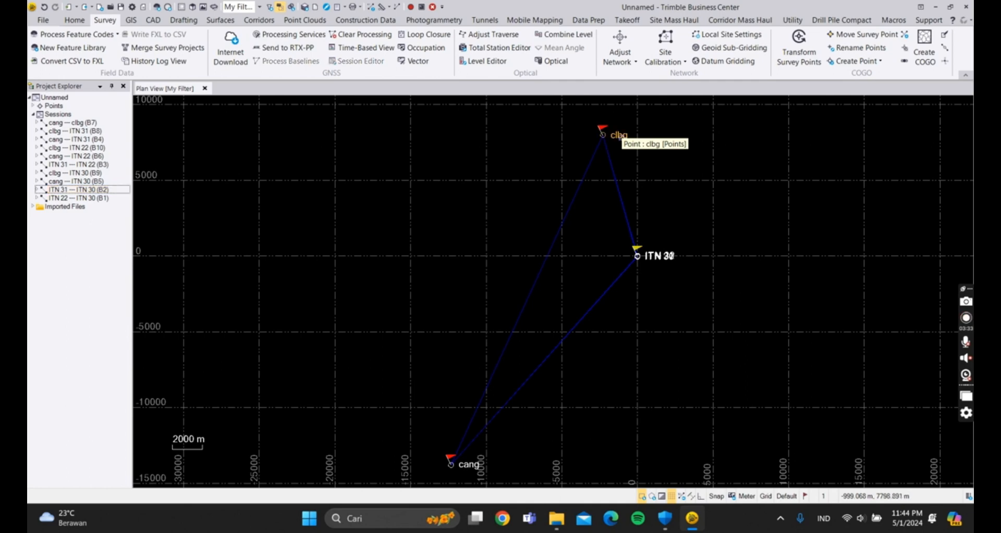
right_click(623, 141)
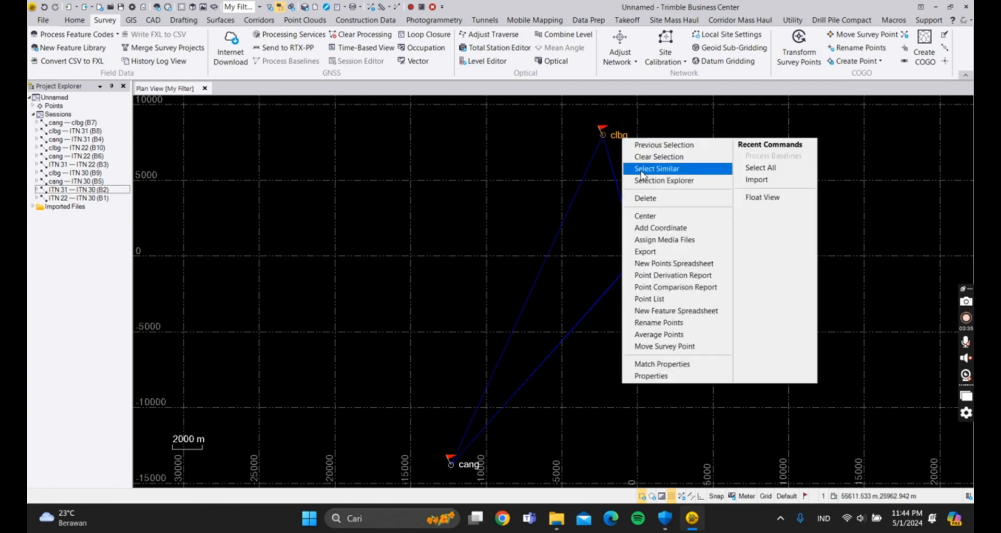
click(660, 228)
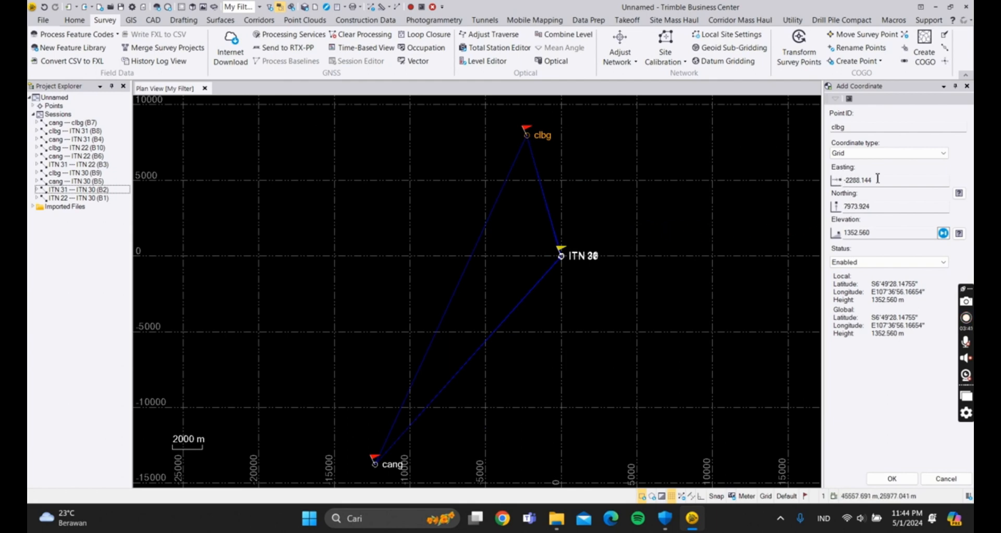
click(959, 194)
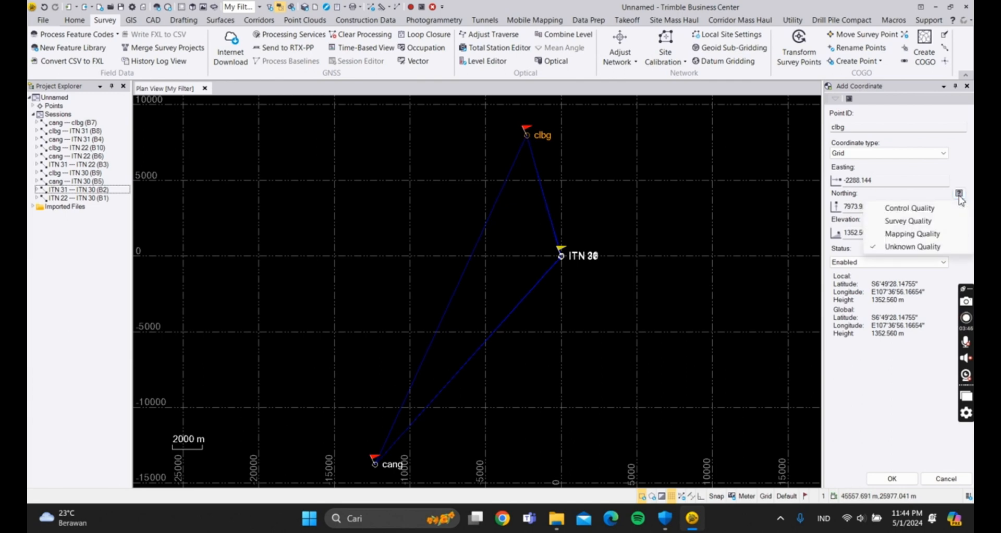
click(910, 209)
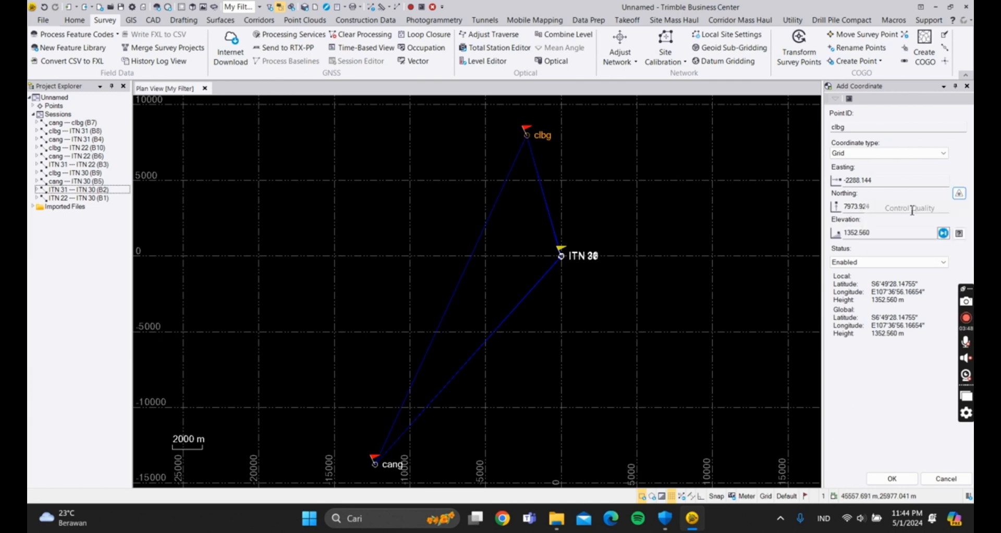
click(959, 233)
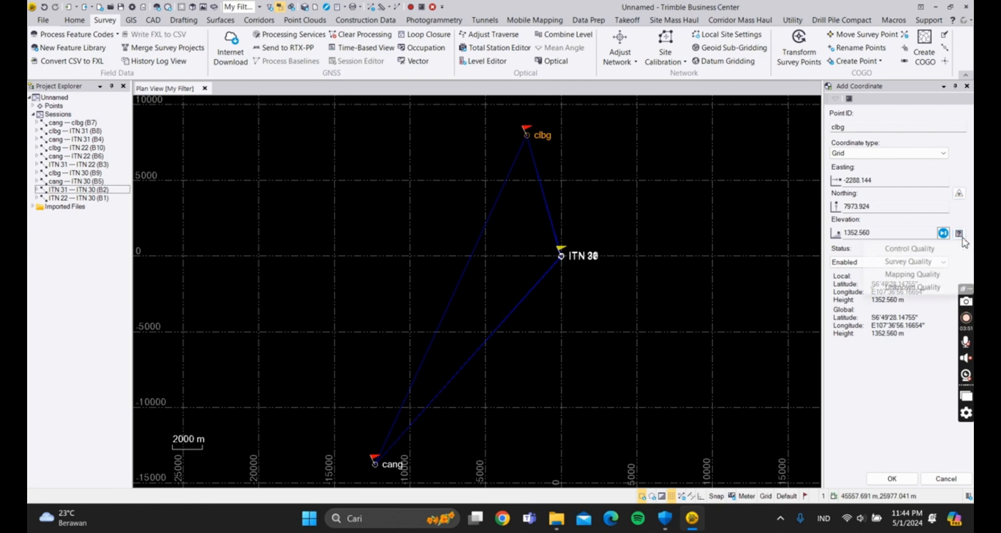
click(931, 252)
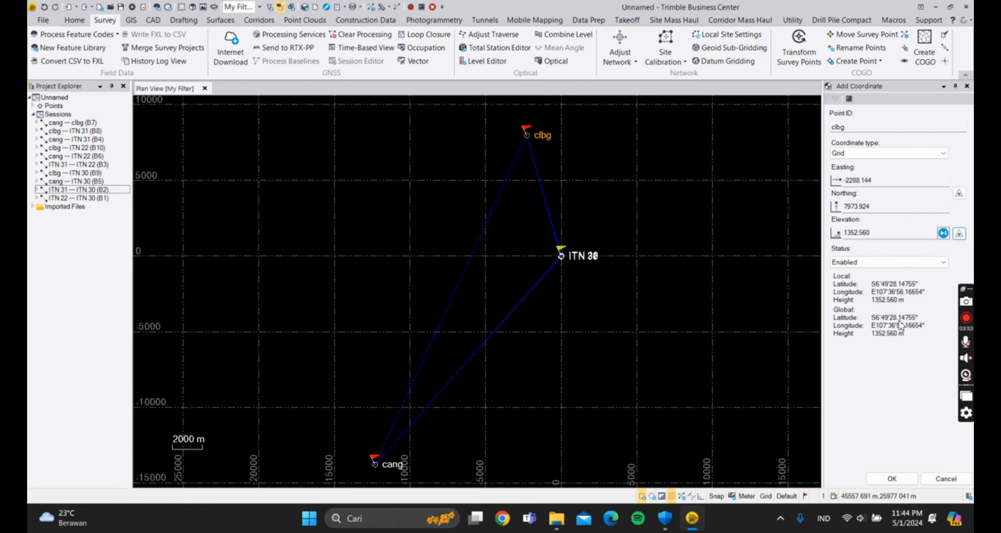
click(903, 478)
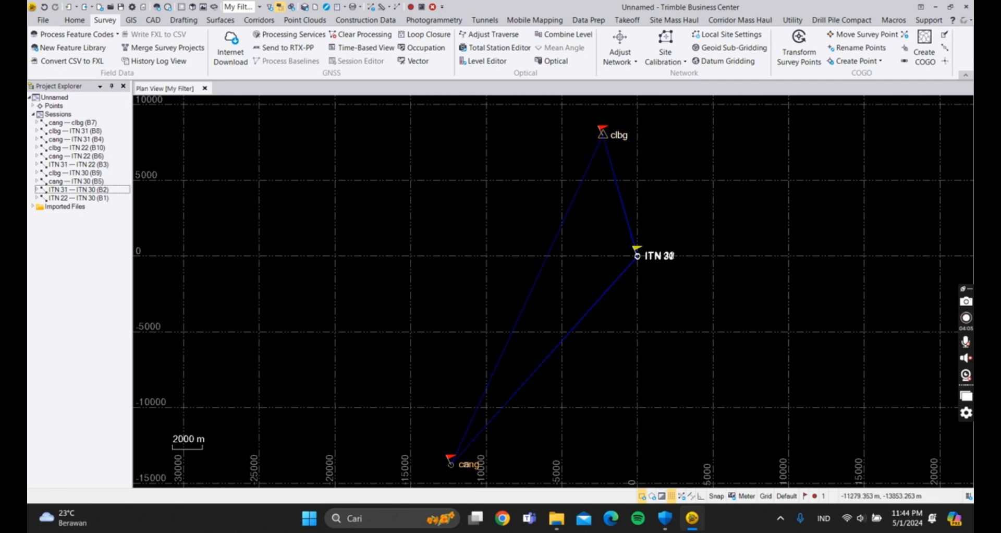
Step: Add a grid coordinate to point cang with Control Quality for both its horizontal position and its elevation
right_click(467, 463)
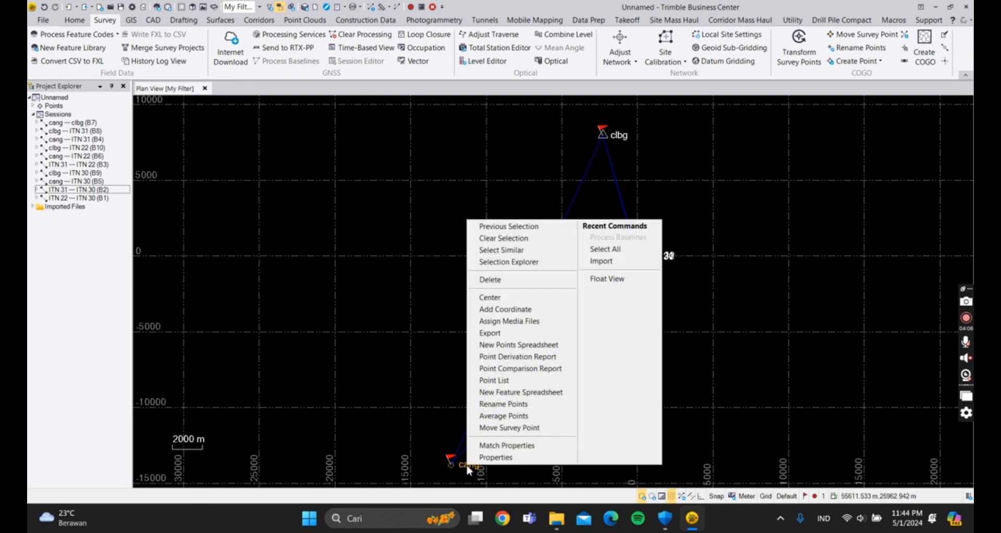
click(511, 309)
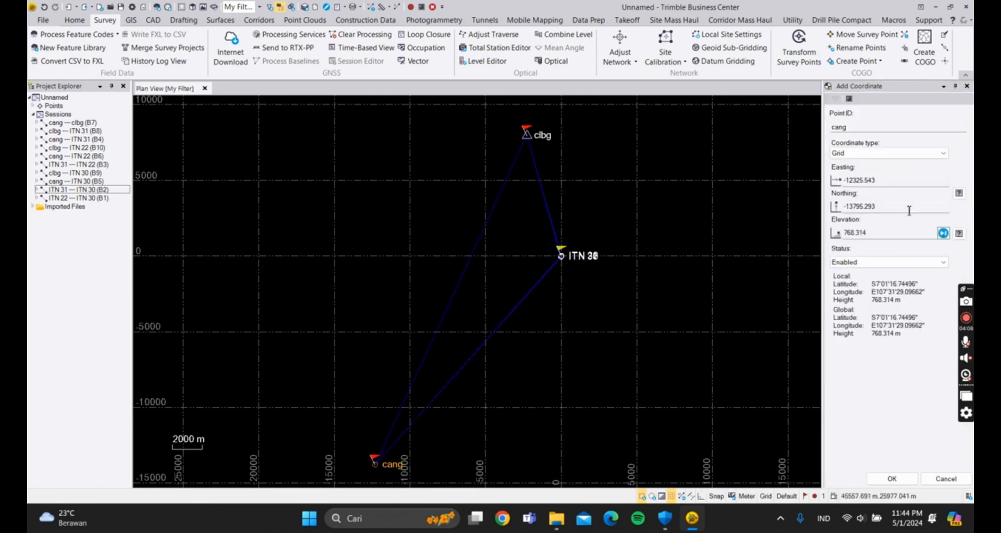
click(959, 194)
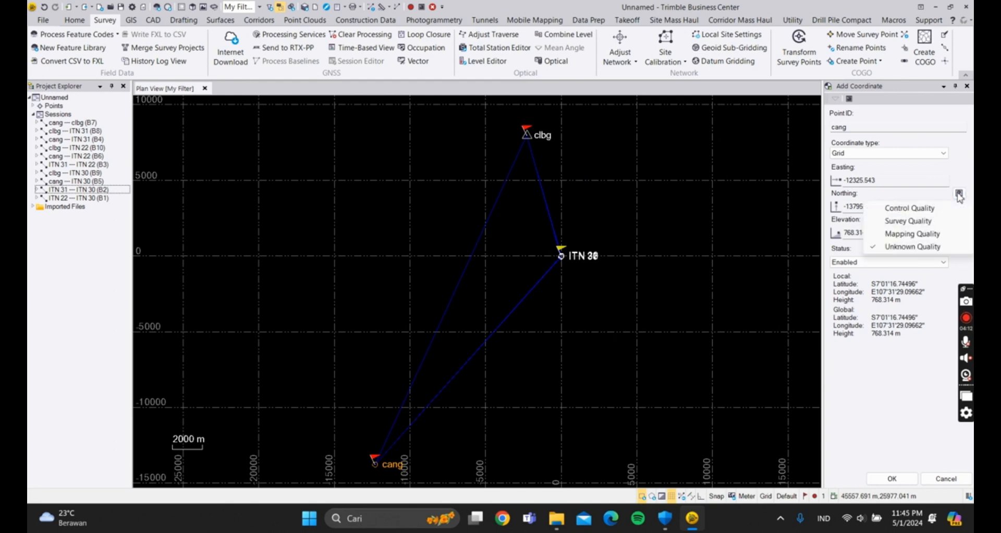
click(924, 208)
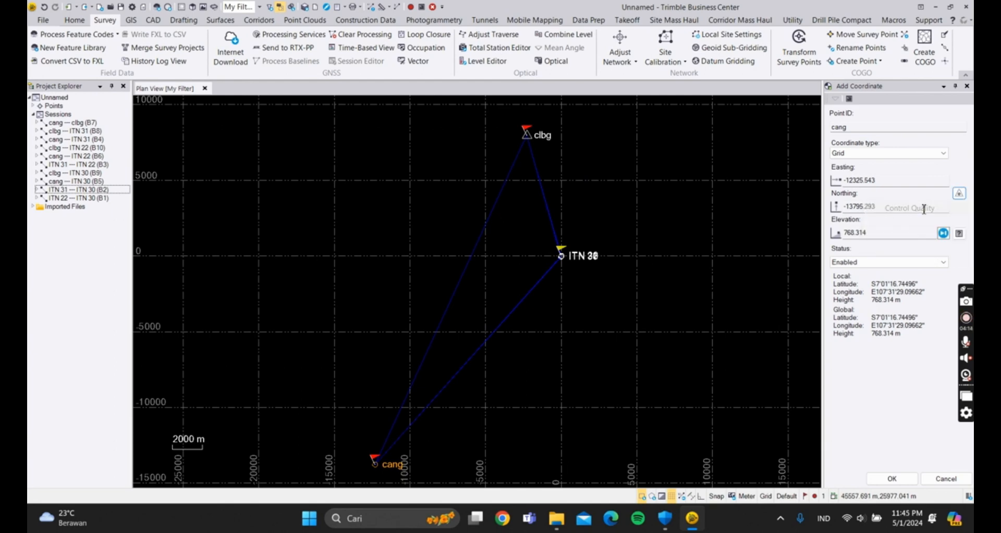
click(959, 234)
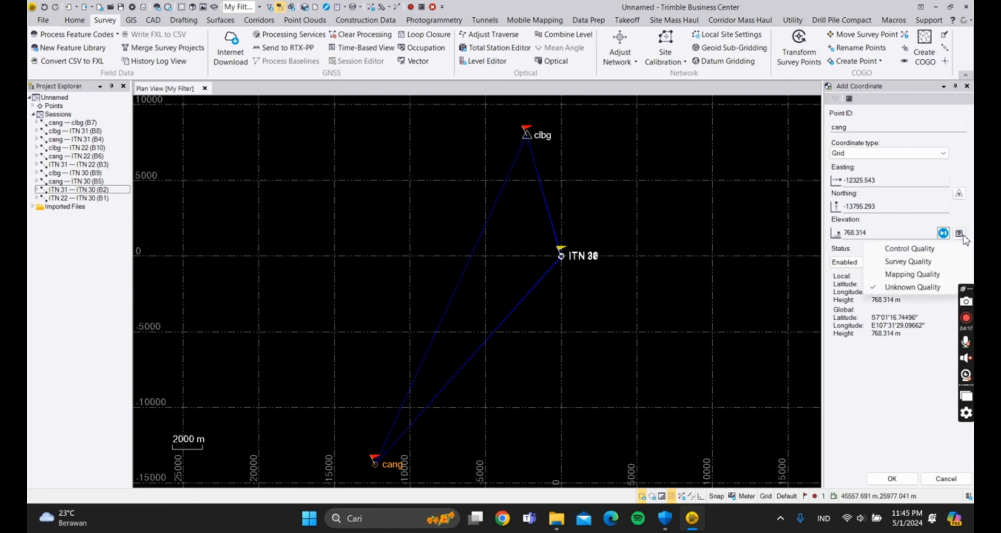
click(911, 250)
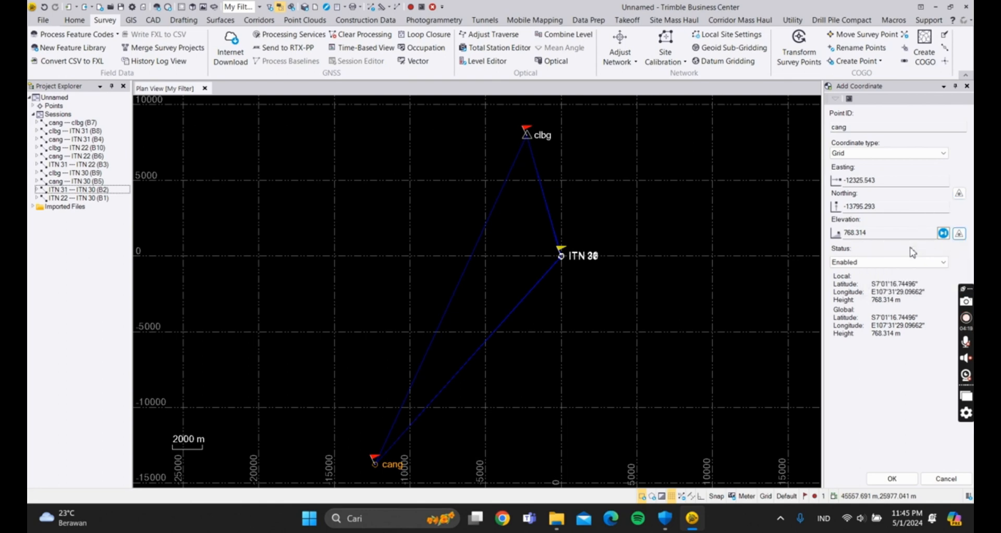
click(892, 479)
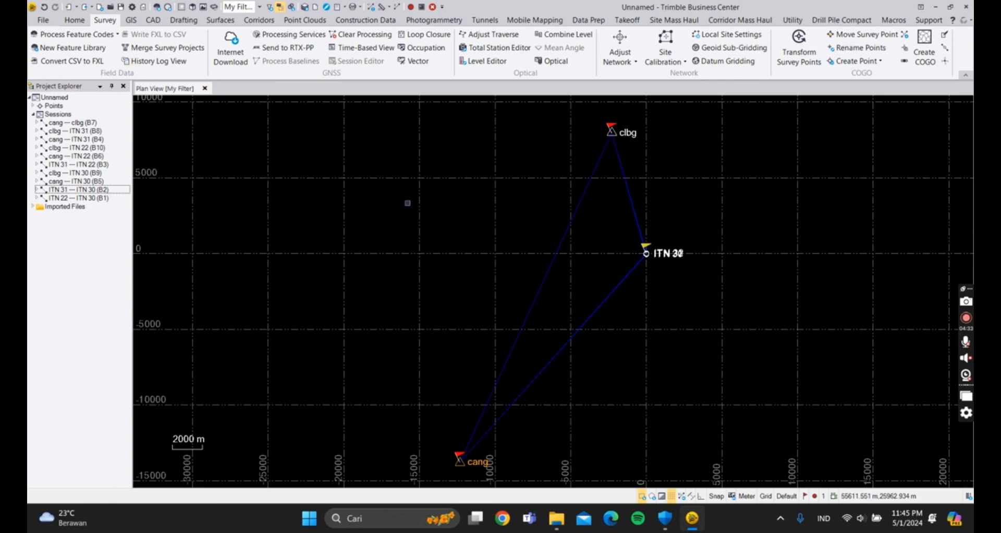
Step: Set up the network adjustment with the 2D position and elevation of both cang and clbg fixed
click(620, 41)
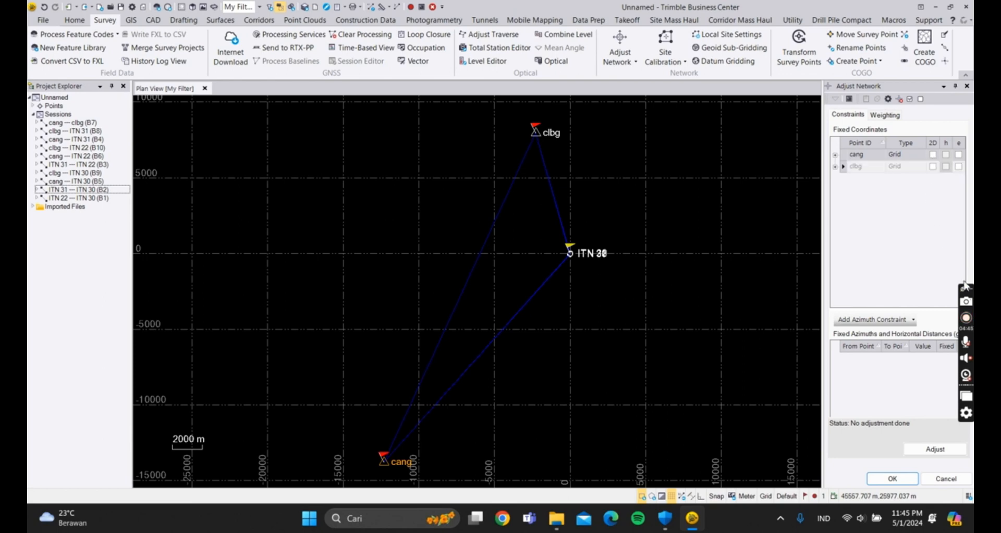
click(966, 318)
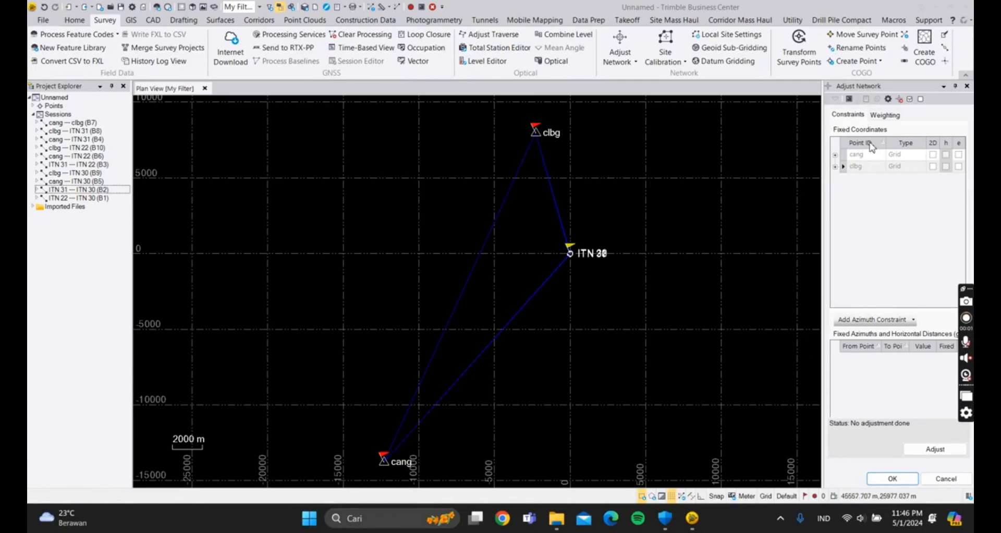
click(932, 156)
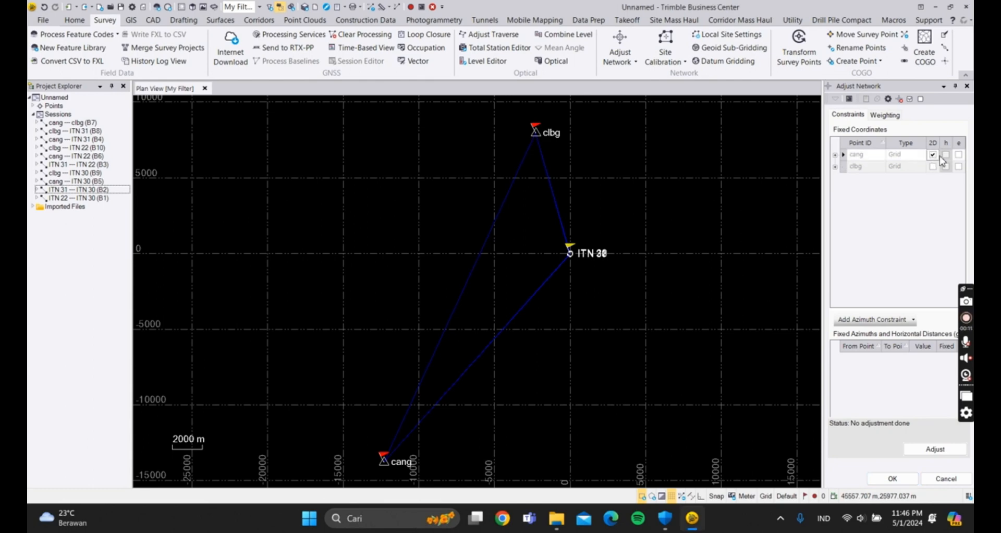
click(958, 155)
click(932, 167)
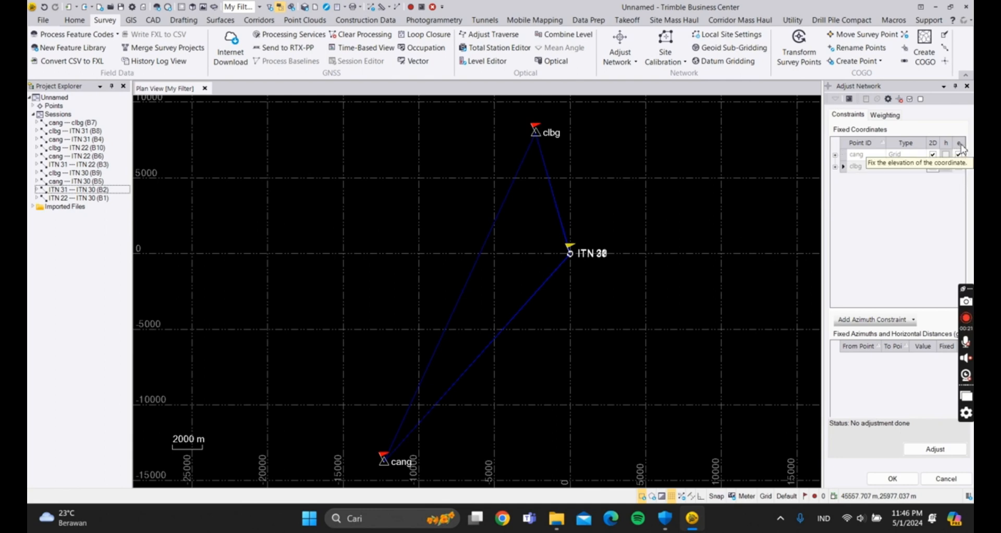
click(959, 167)
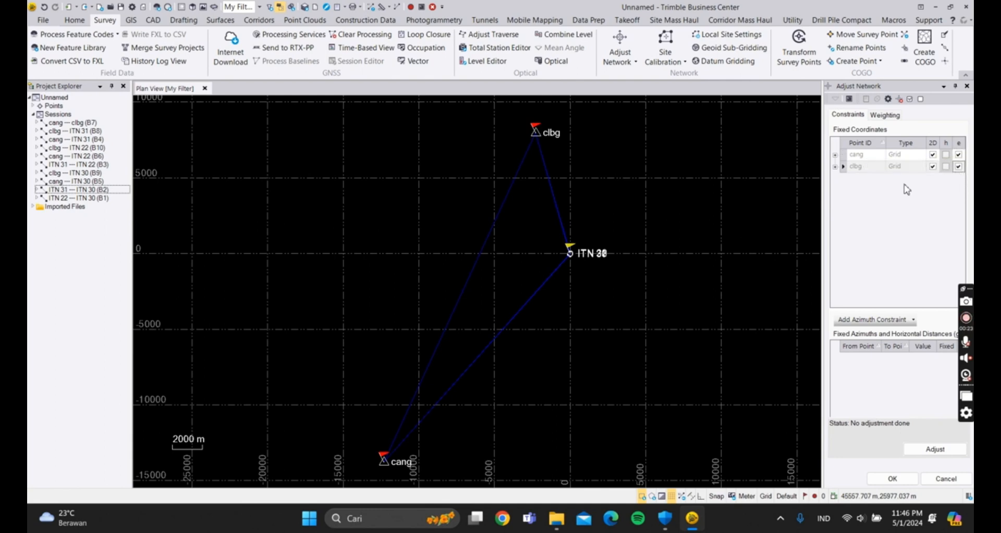
Step: Run the network adjustment despite the unresolved computation errors and accept its result
click(931, 452)
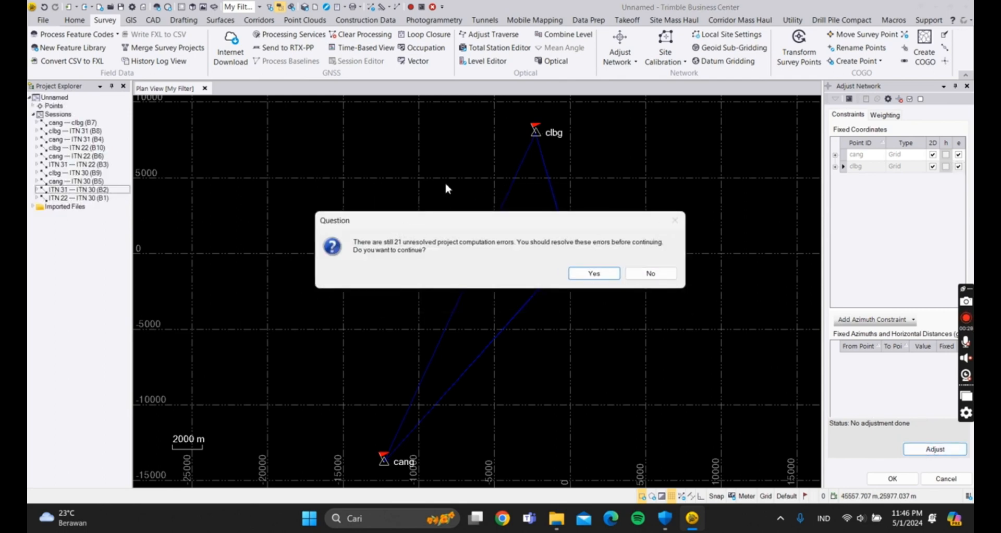
click(589, 273)
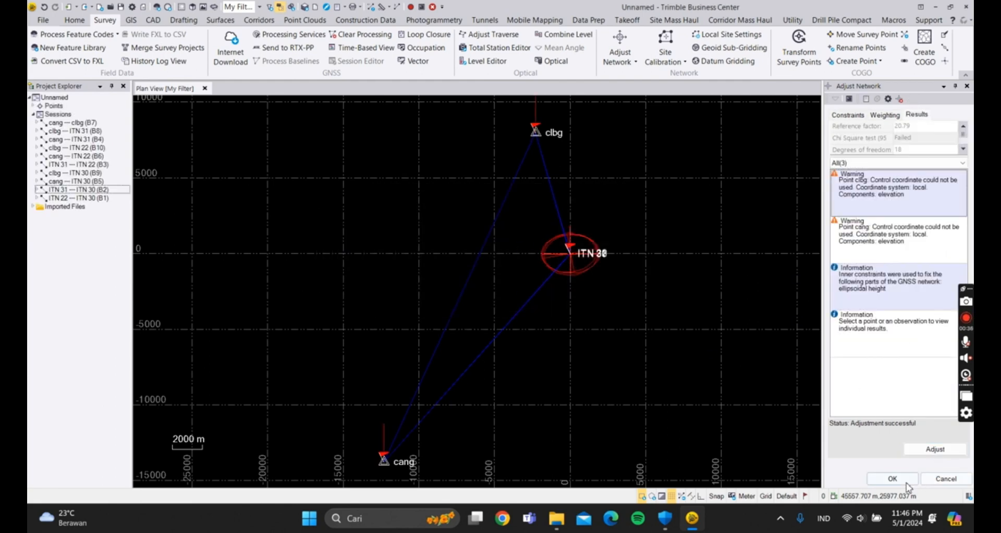
click(893, 478)
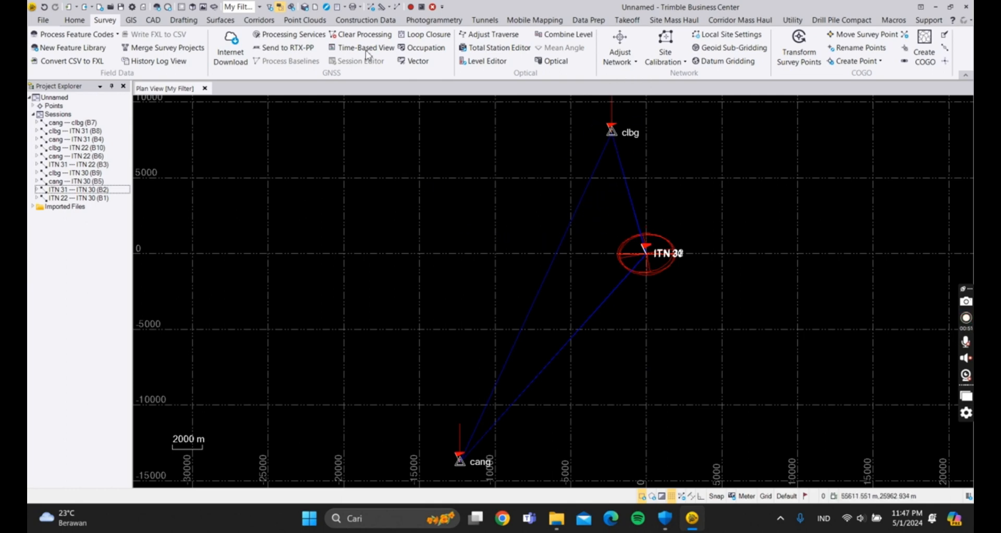
Step: Generate the Baseline Processing Report for the project
click(348, 11)
click(347, 10)
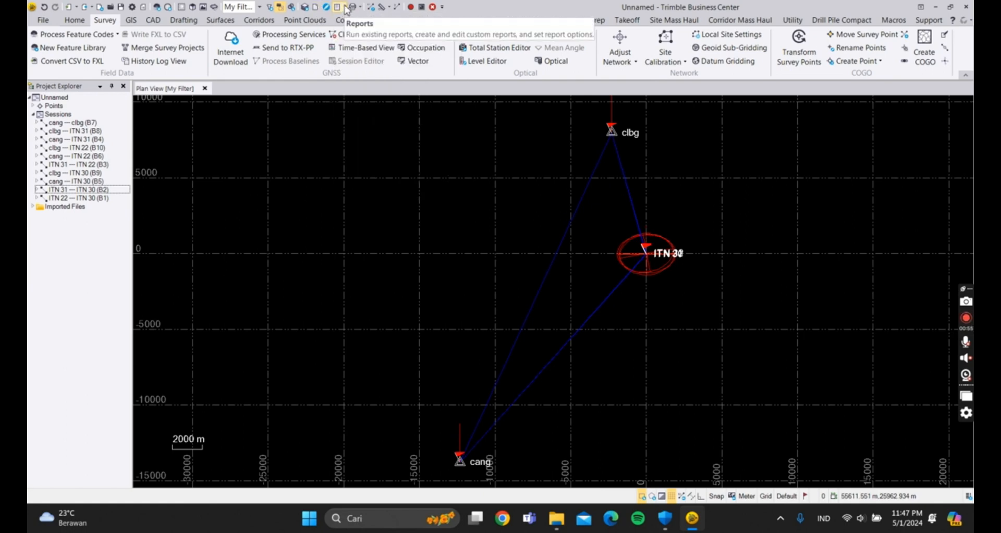
click(347, 10)
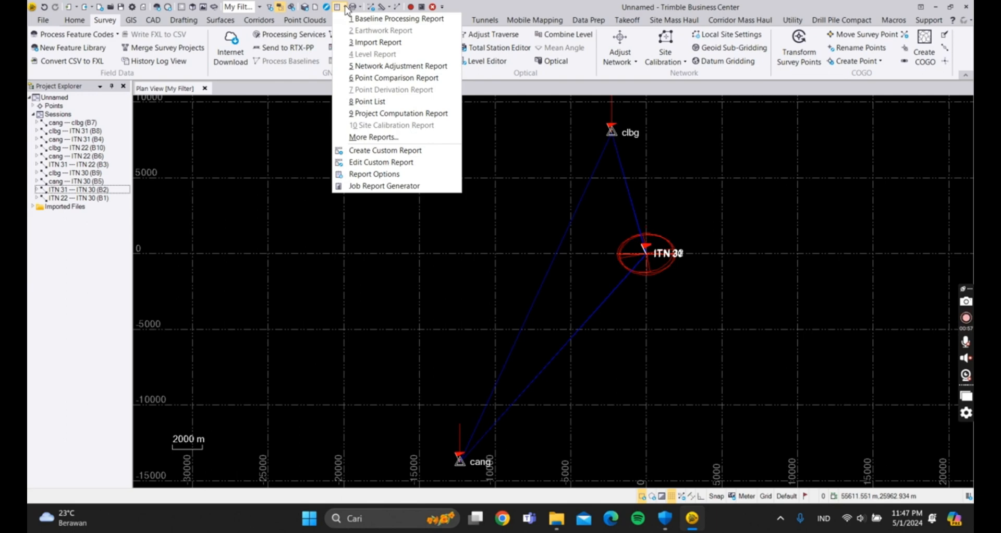
click(390, 20)
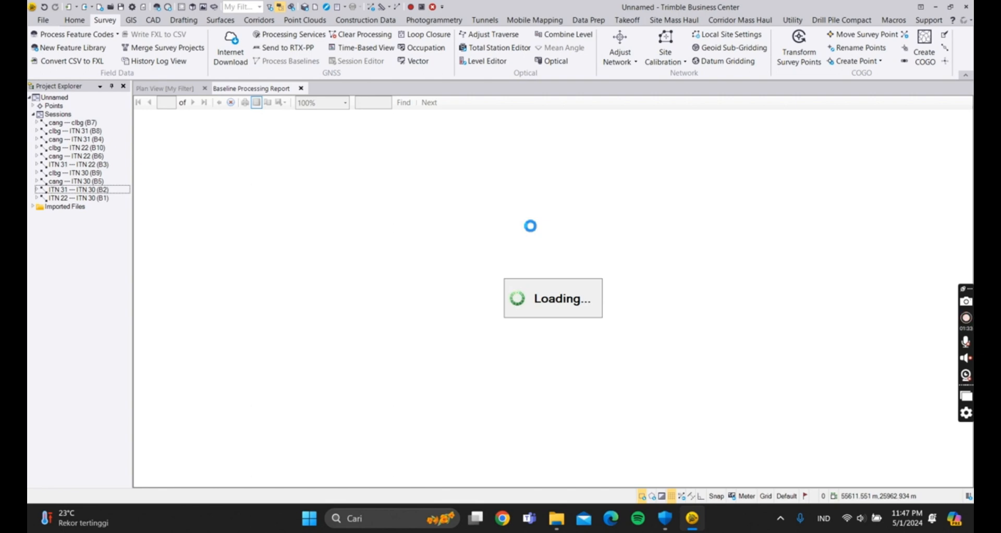
mouse_move(551, 529)
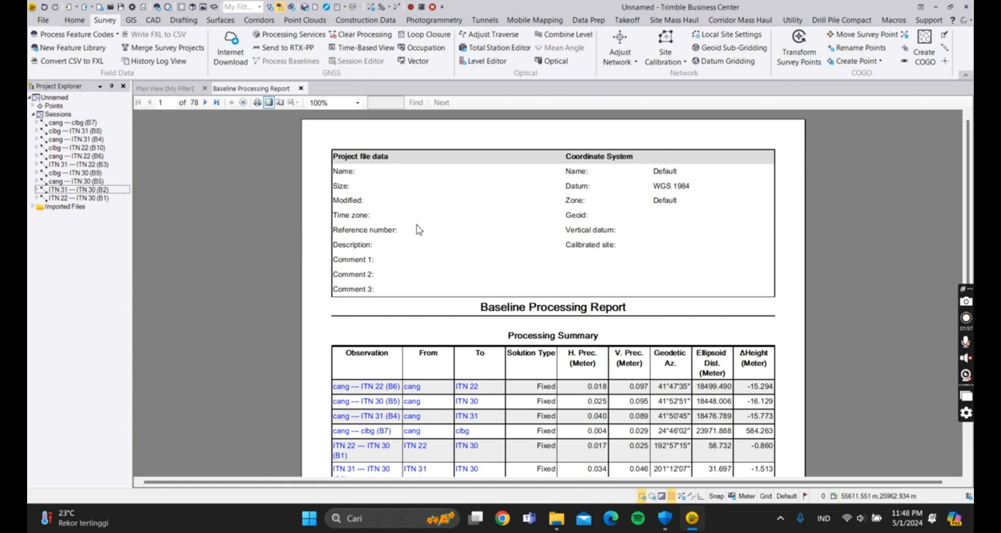
Step: Review the report's processing and acceptance summaries, plus the vector details and satellite tracking of the cang to ITN 22 baseline
scroll(516, 244, down, 2)
scroll(516, 244, down, 1)
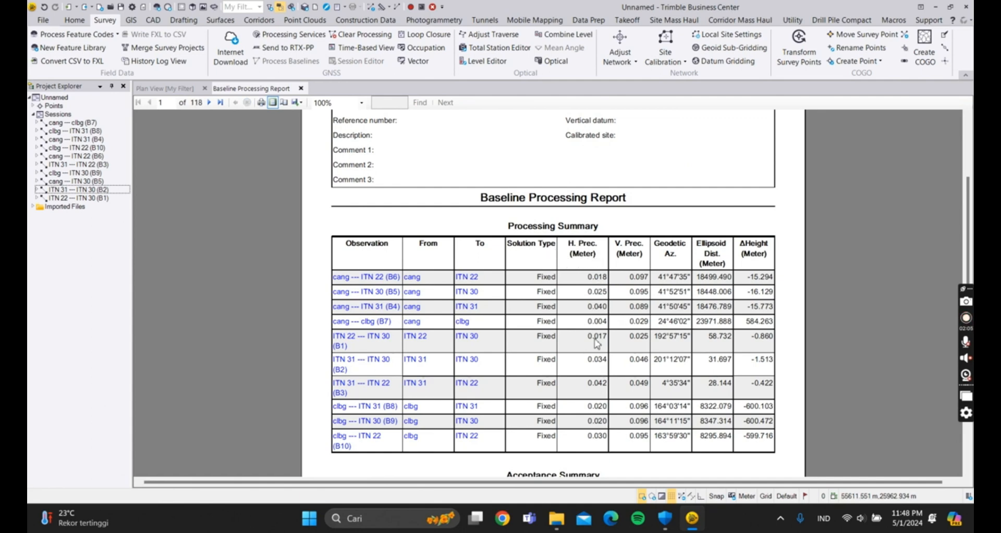
scroll(594, 342, down, 3)
scroll(594, 342, down, 2)
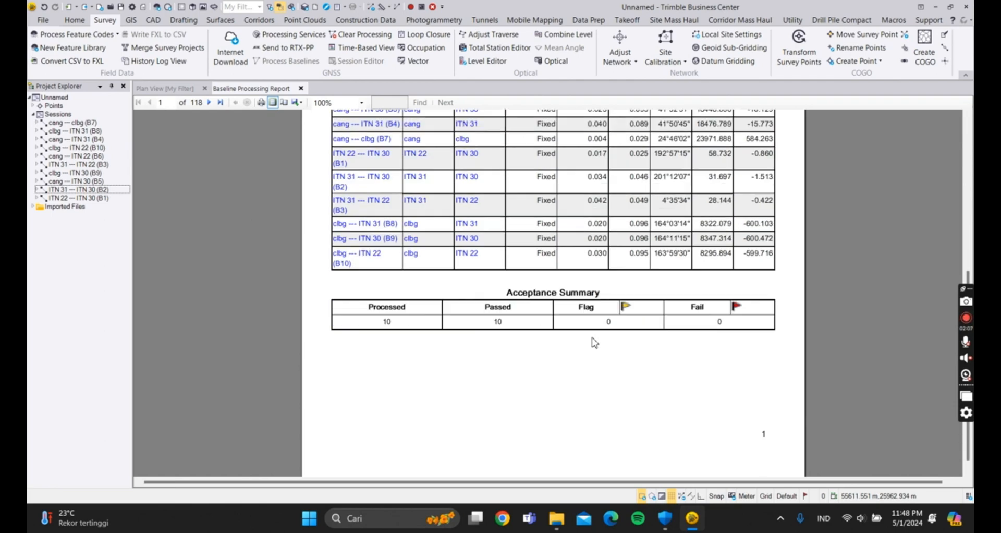
scroll(595, 343, down, 6)
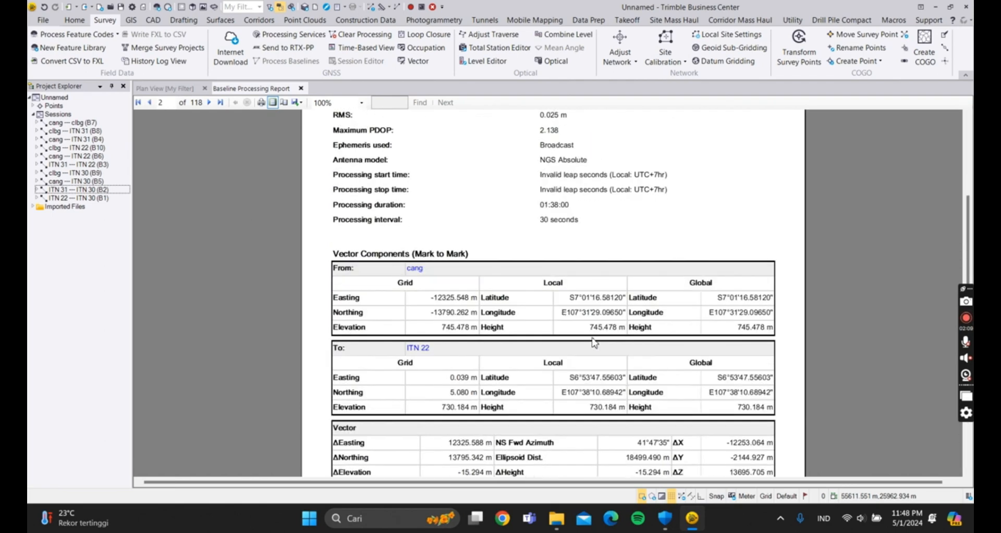
scroll(595, 343, down, 12)
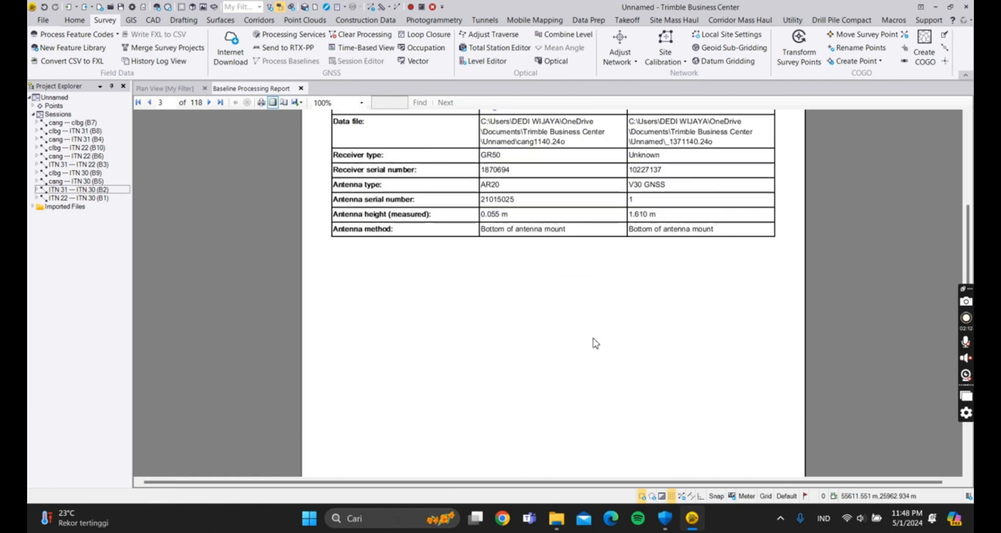
scroll(594, 342, down, 10)
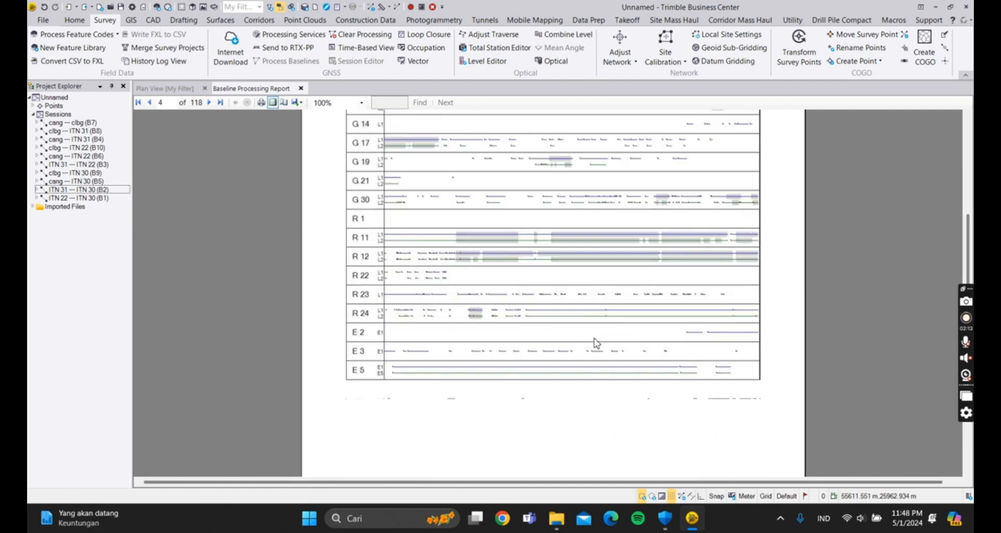
scroll(595, 341, down, 1)
scroll(595, 342, up, 4)
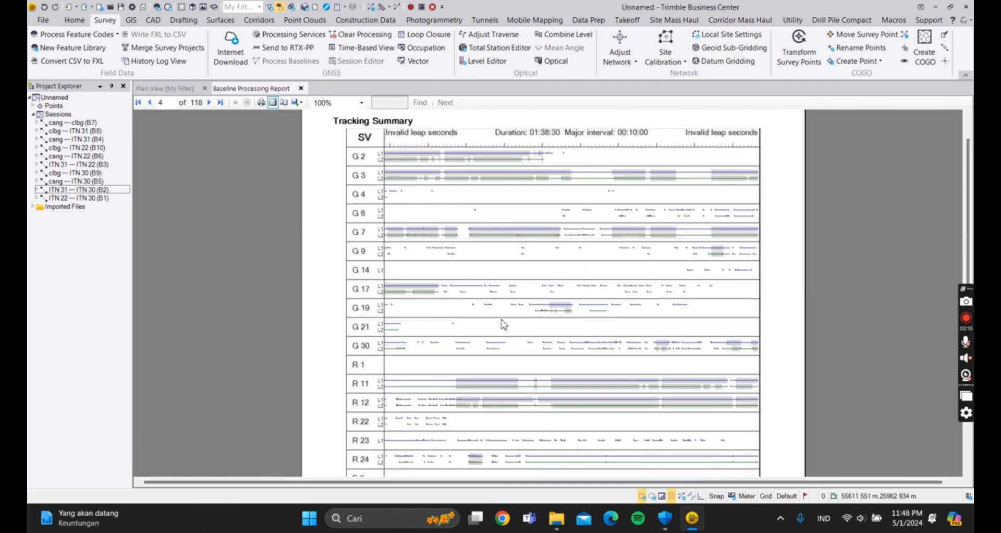
scroll(544, 362, down, 5)
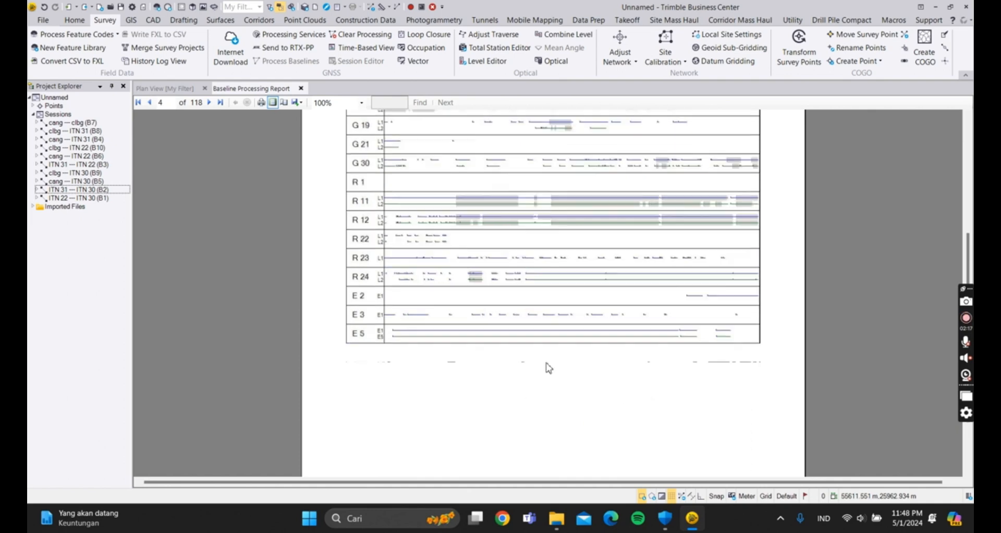
Step: Examine the satellite residual plots and acceptance criteria, continuing through the vector components of the cang to ITN 30 baseline
scroll(549, 368, down, 15)
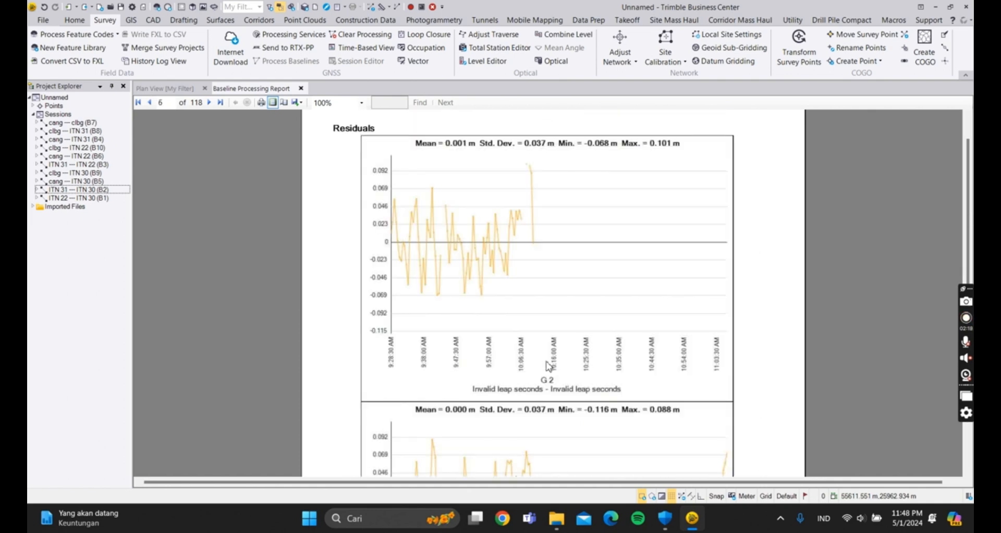
scroll(548, 366, down, 20)
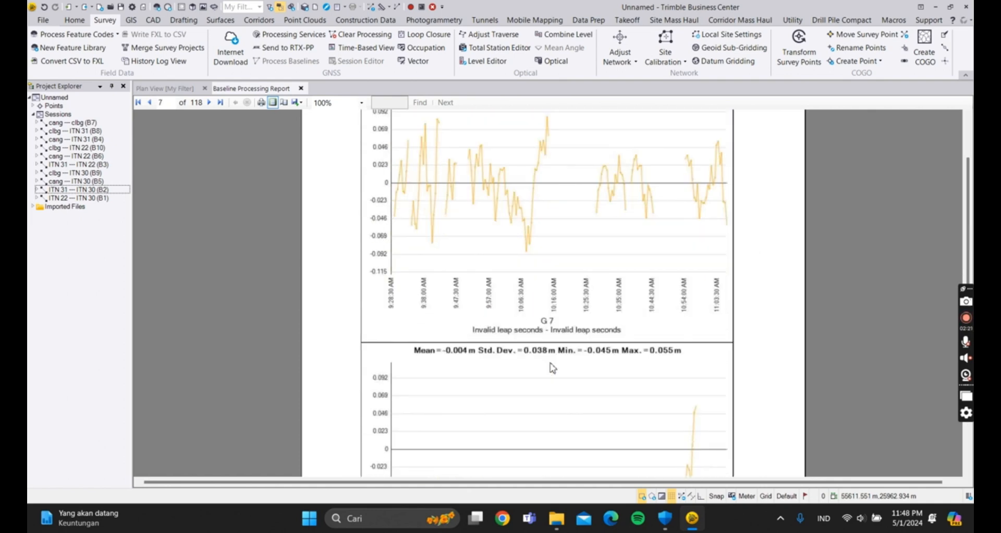
scroll(553, 367, down, 20)
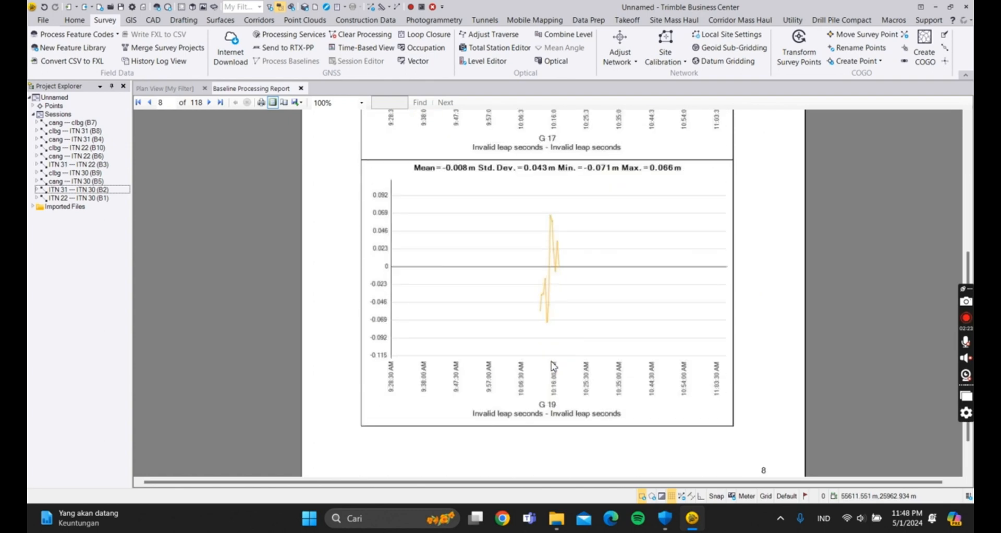
scroll(553, 367, down, 5)
scroll(554, 366, down, 5)
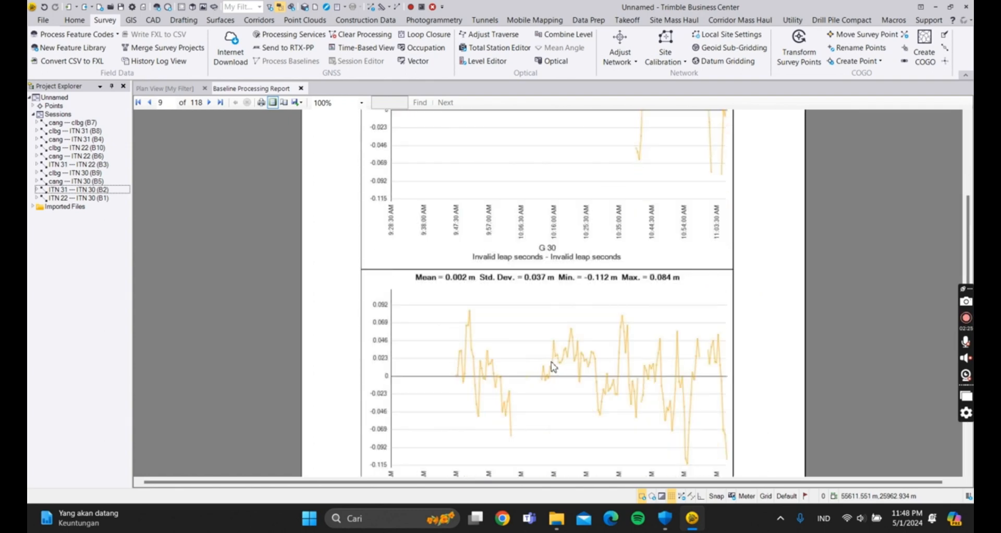
scroll(554, 367, down, 3)
scroll(554, 367, down, 8)
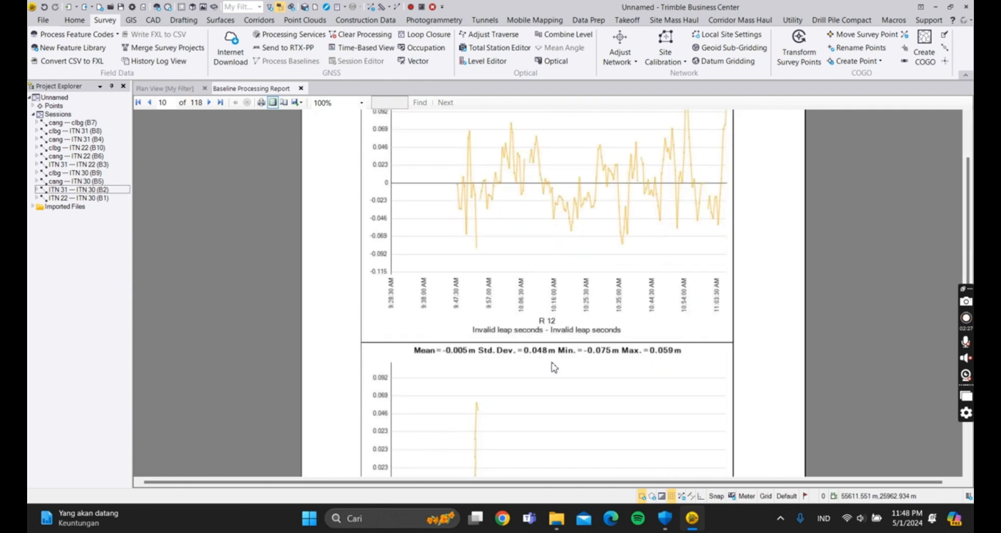
scroll(553, 367, down, 3)
scroll(553, 367, down, 15)
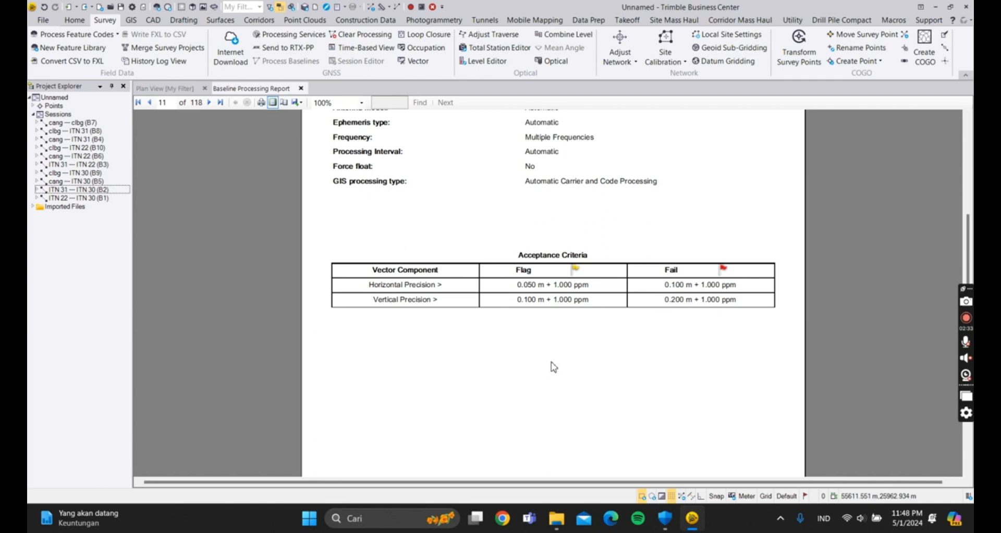
scroll(553, 367, down, 15)
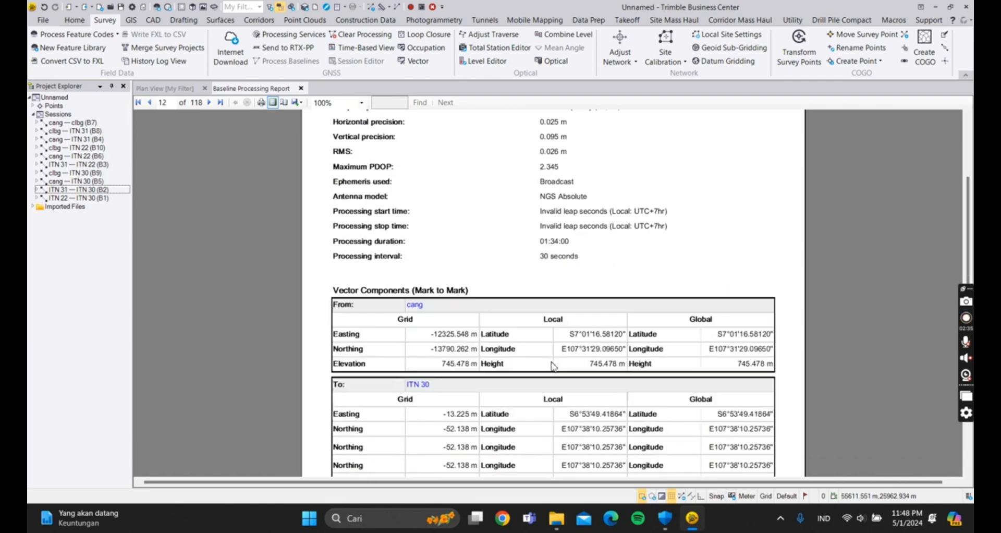
scroll(553, 367, down, 4)
scroll(554, 367, up, 12)
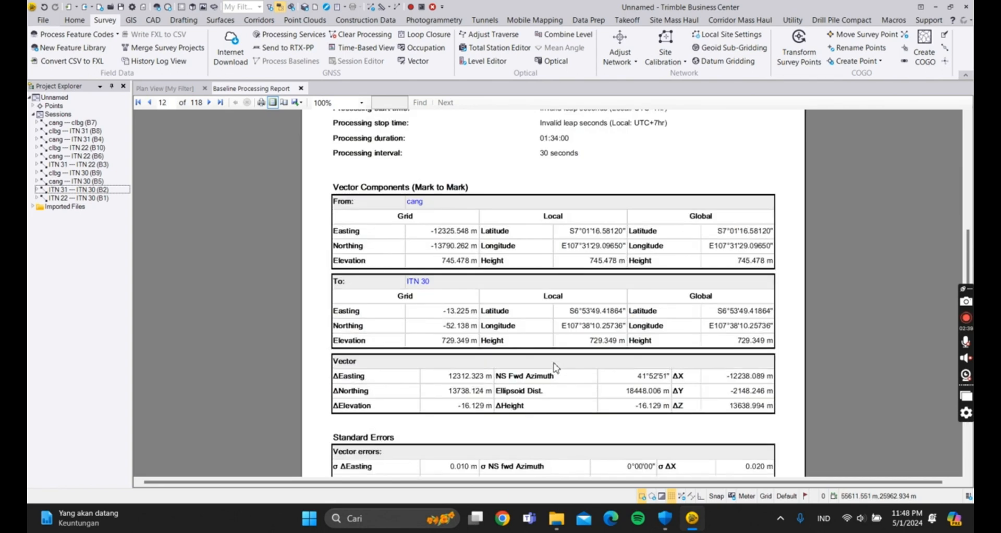
scroll(557, 384, down, 15)
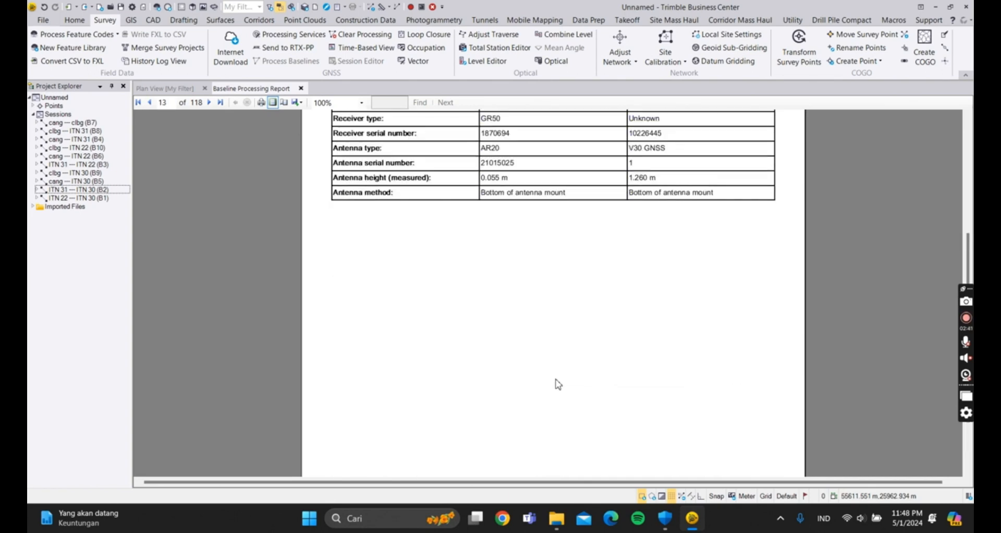
Step: Review the Baseline Processing Report's satellite tracking charts, residual plots and processing style settings from page 13 through page 28
scroll(555, 384, down, 15)
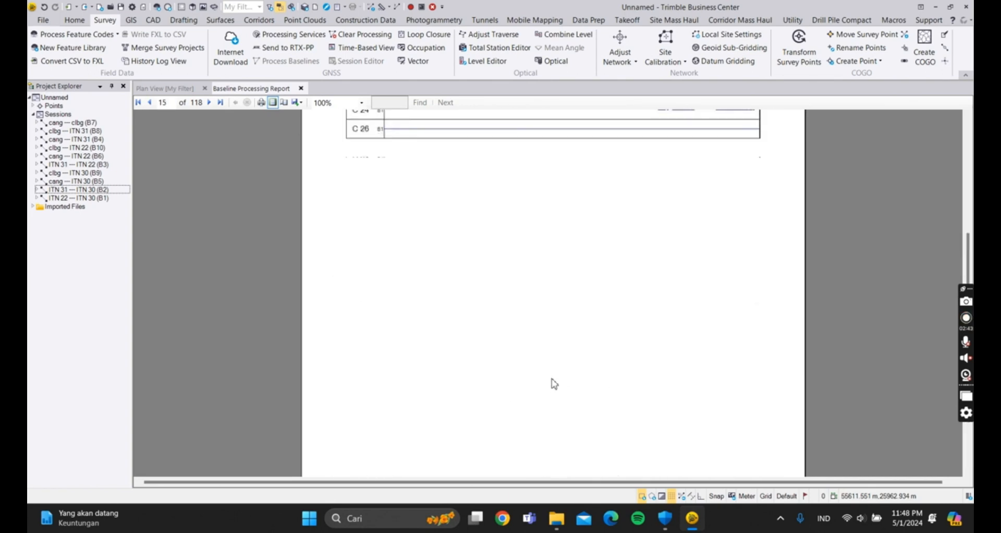
scroll(555, 386, down, 15)
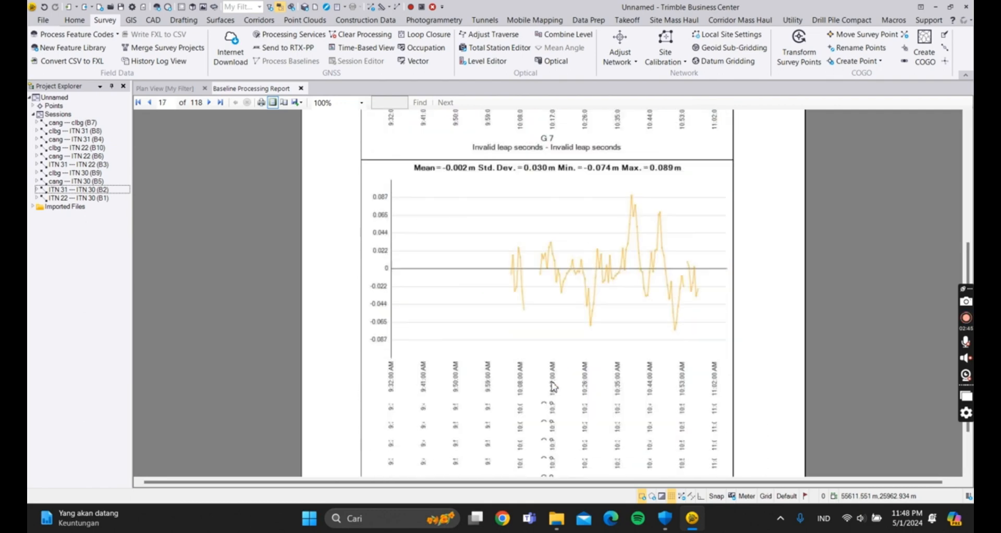
scroll(554, 384, down, 15)
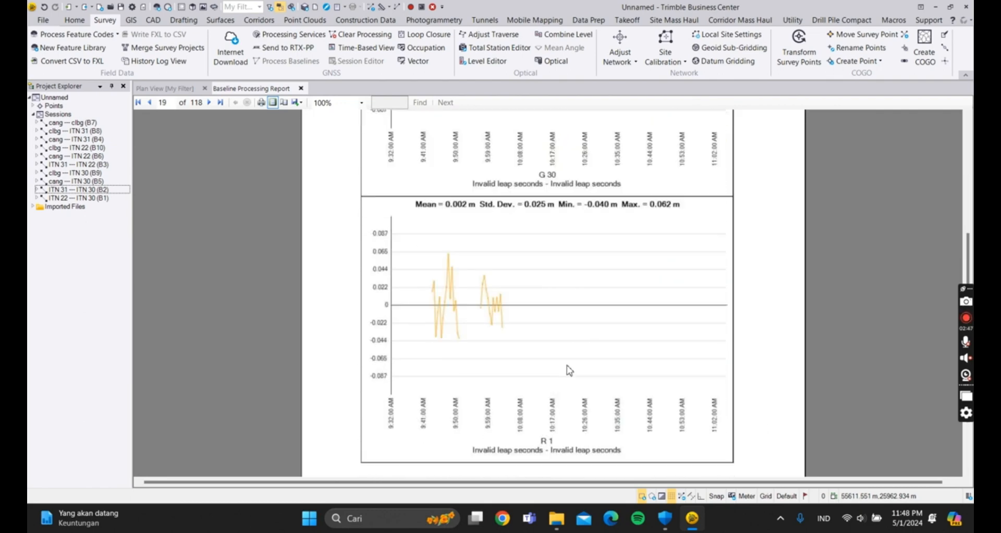
scroll(603, 318, down, 15)
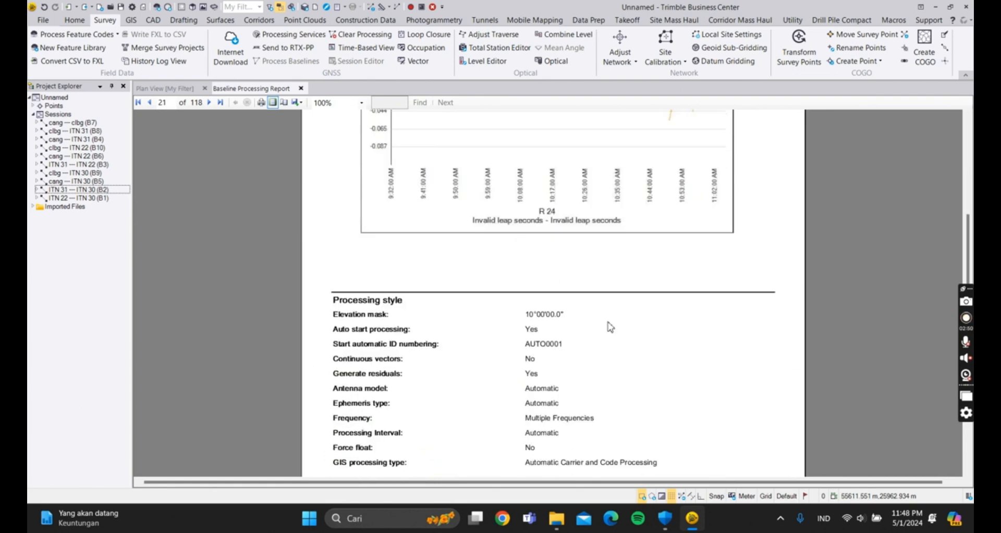
scroll(602, 339, down, 15)
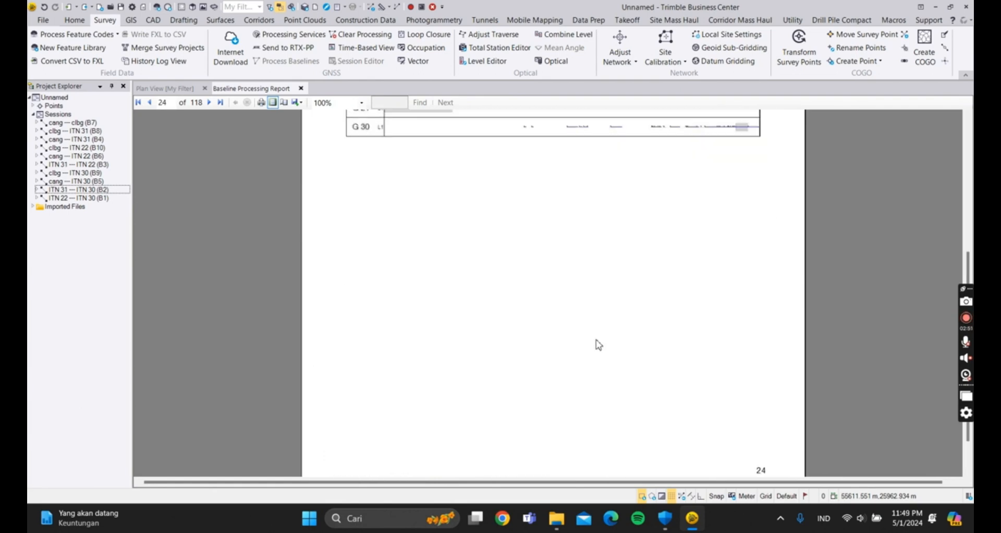
scroll(595, 352, down, 15)
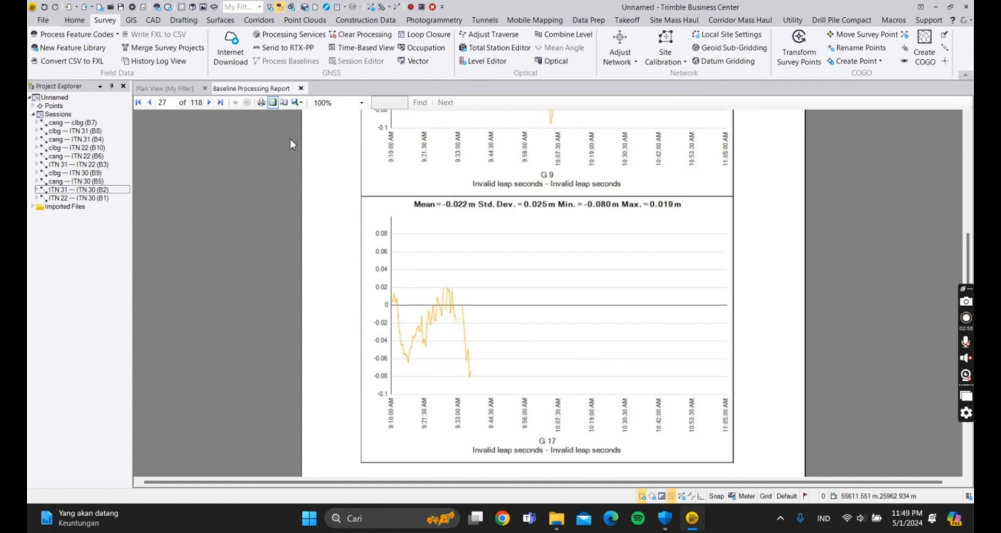
scroll(506, 237, down, 5)
scroll(540, 273, down, 15)
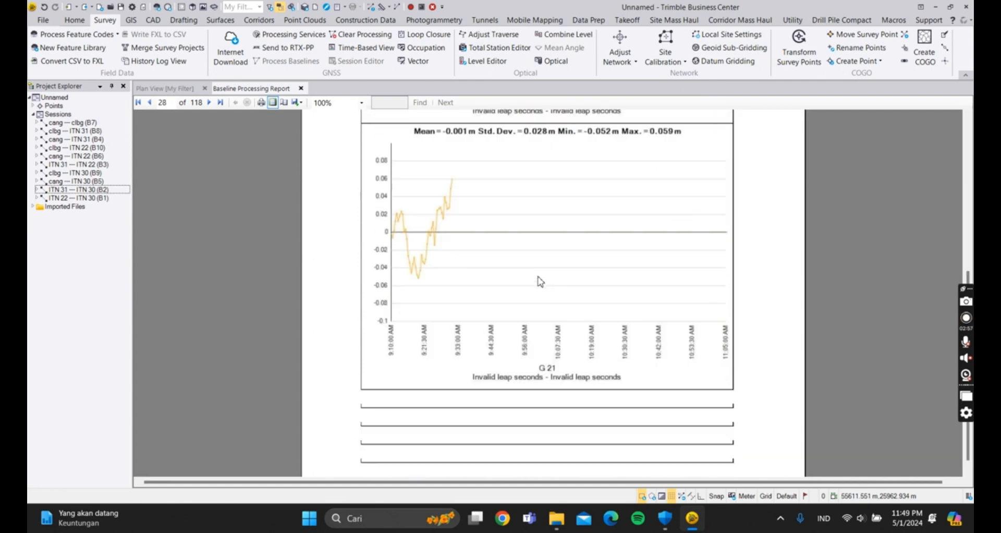
Step: Examine the nearly 24-hour session's GPS, GLONASS and Galileo tracking summary and the satellite residual plots through G 13
scroll(536, 297, down, 10)
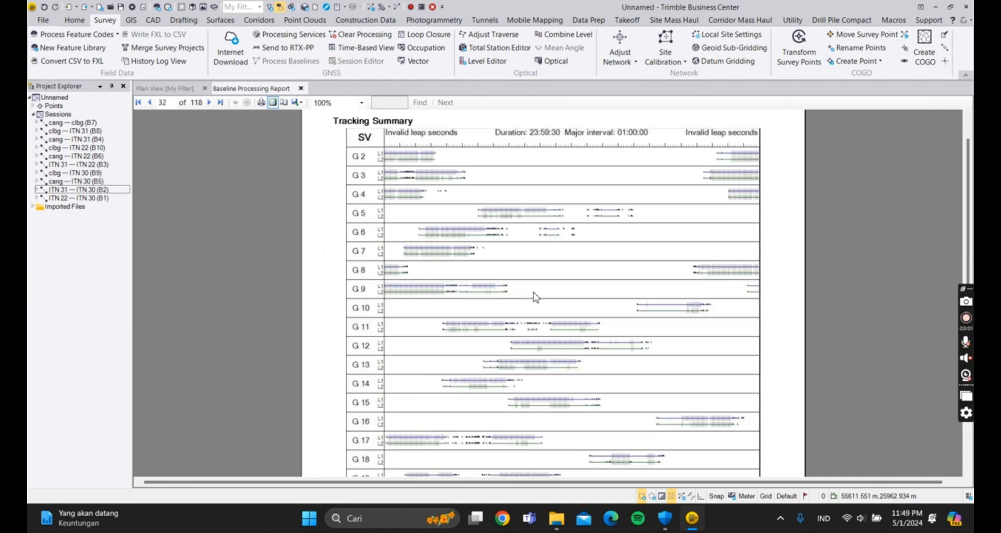
scroll(535, 297, down, 15)
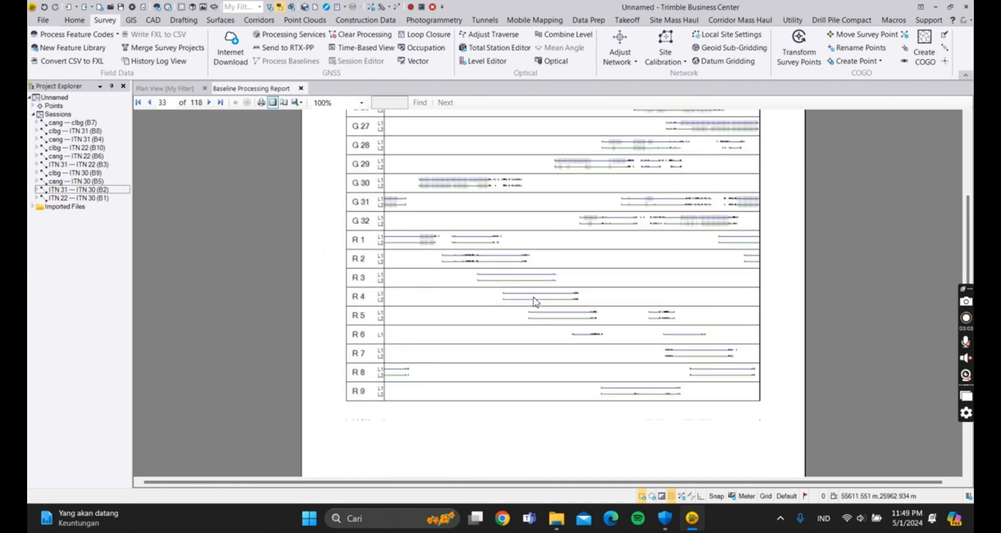
scroll(536, 303, down, 20)
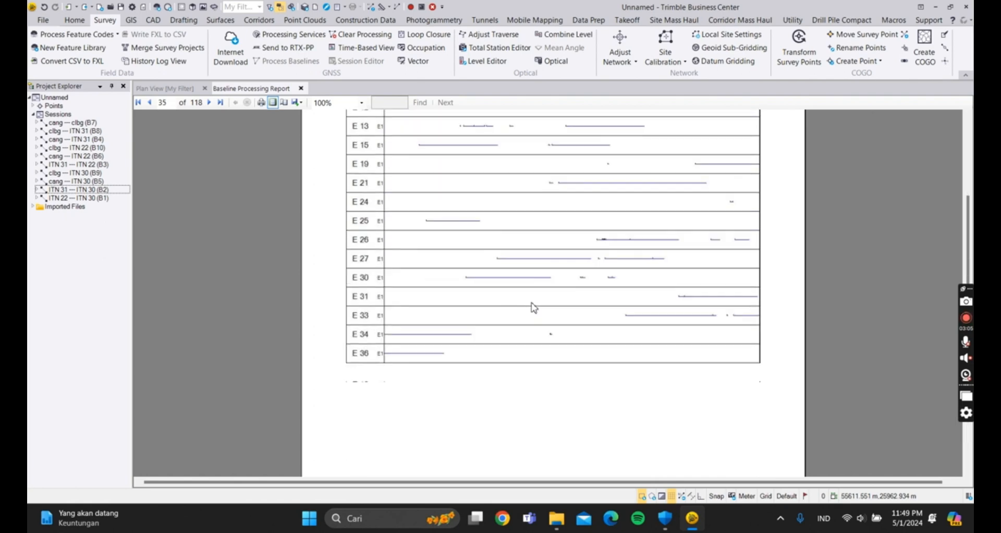
scroll(532, 313, down, 15)
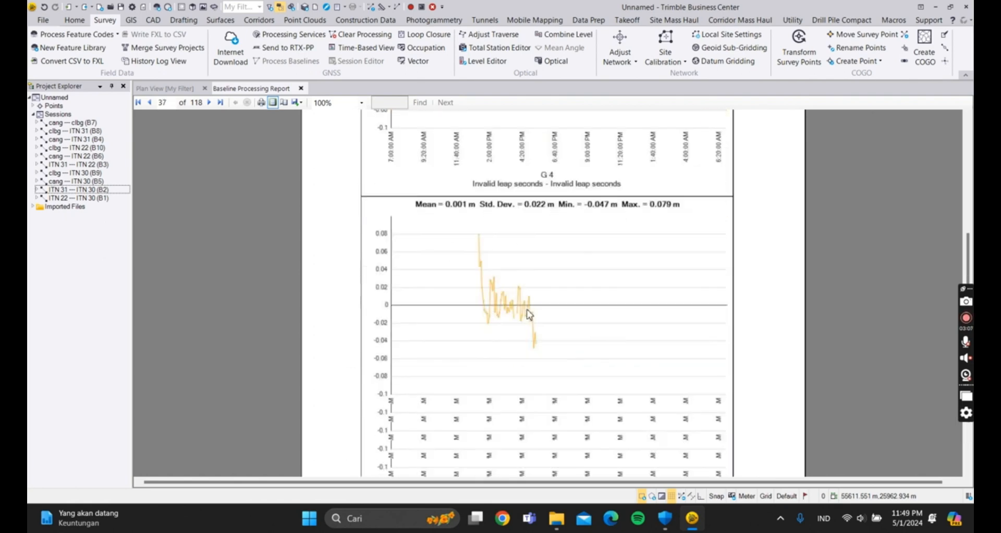
scroll(529, 315, down, 15)
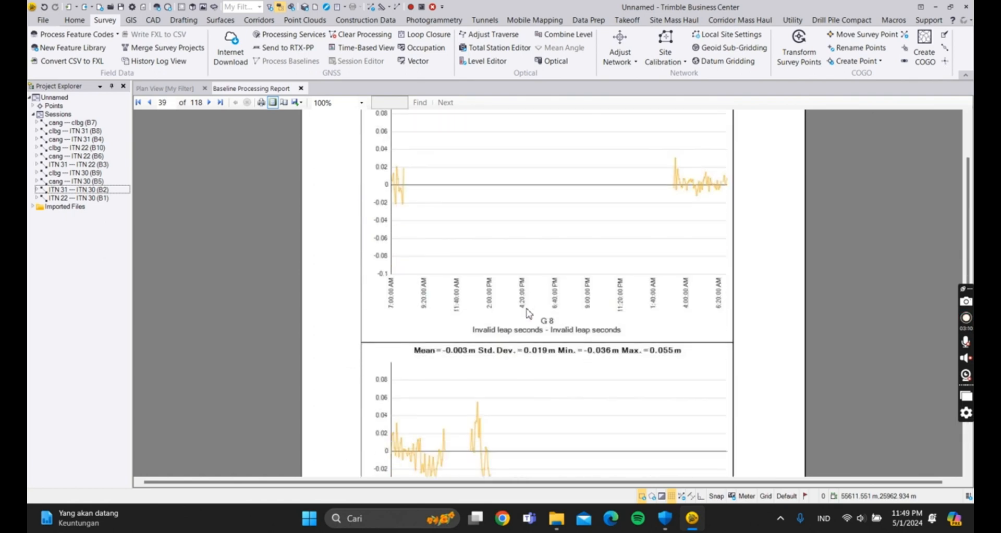
scroll(529, 316, down, 15)
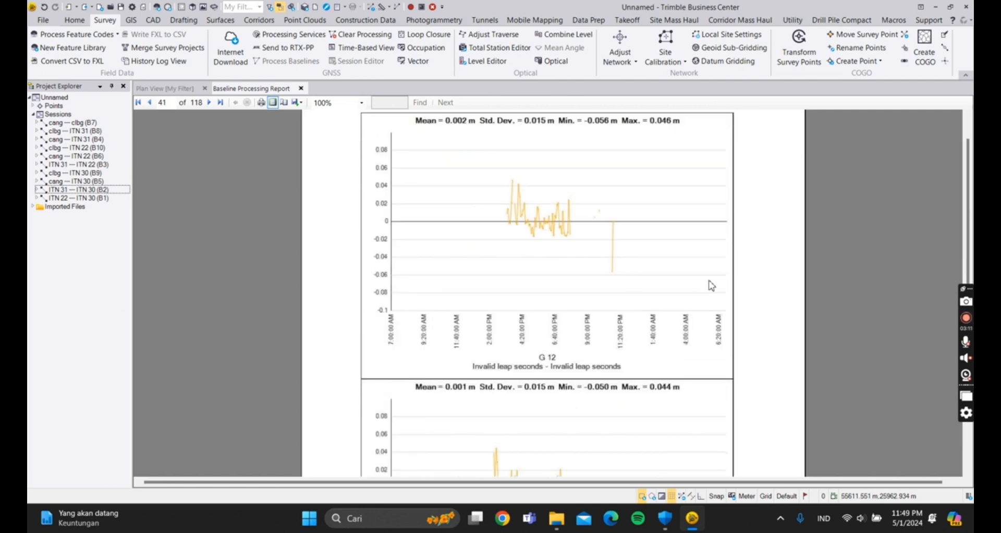
scroll(895, 380, down, 5)
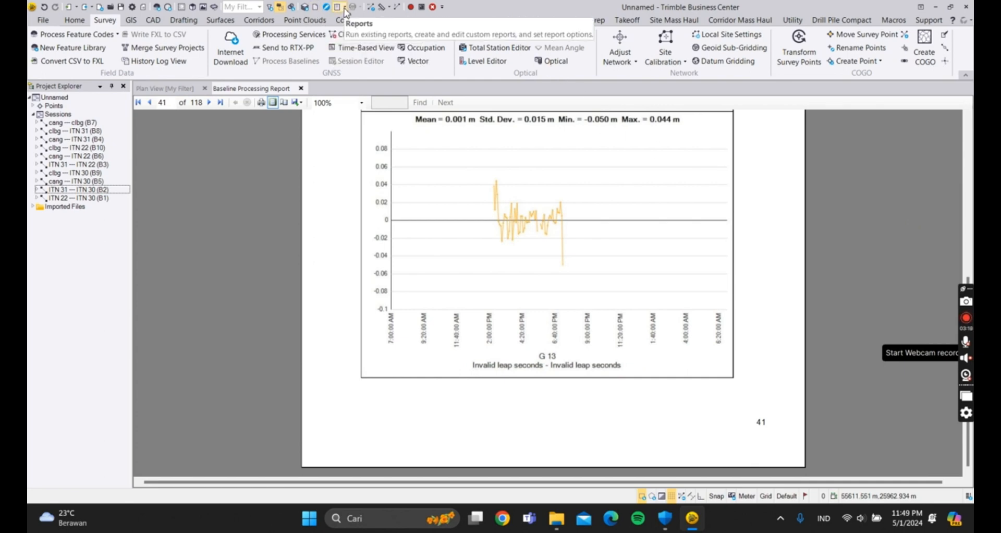
Step: Generate the Network Adjustment Report for the project
click(344, 8)
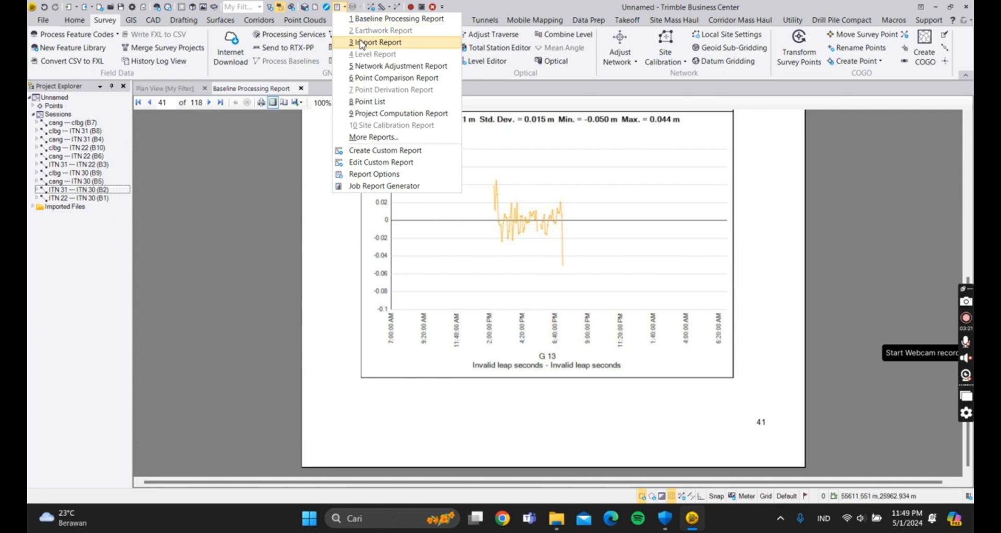
click(382, 71)
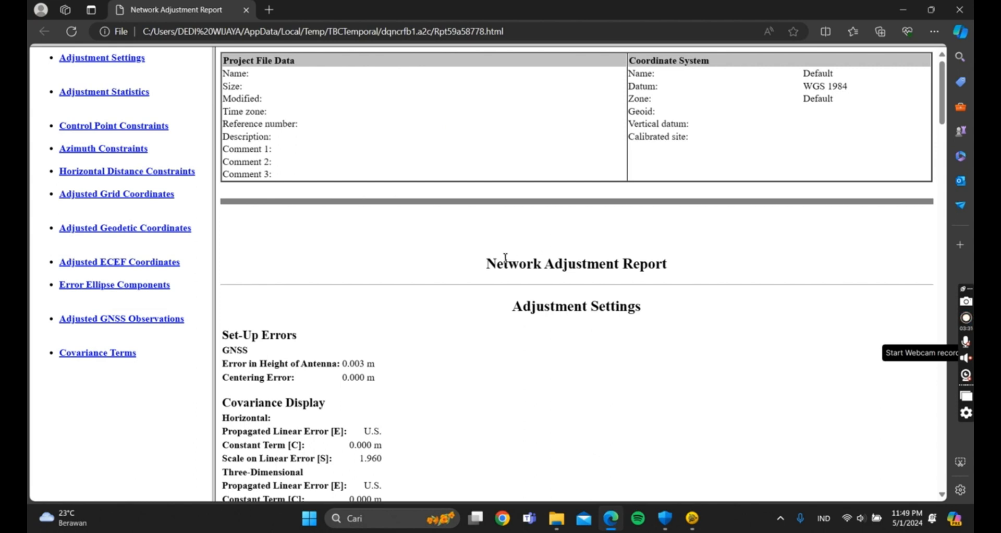
Step: Review the adjustment report's statistics, control point constraints, adjusted coordinates, error ellipses, adjusted GNSS observations and covariance terms
scroll(513, 256, down, 15)
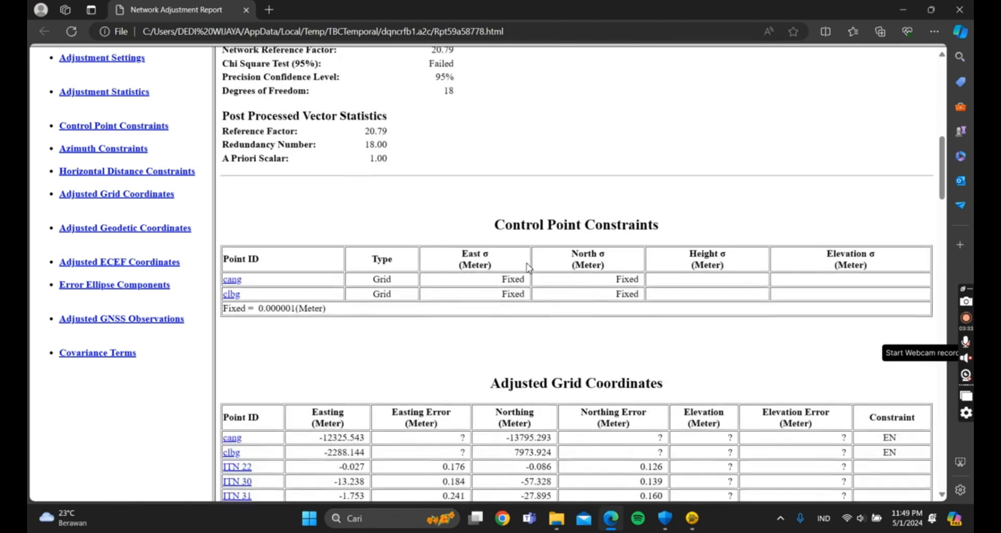
scroll(530, 260, down, 4)
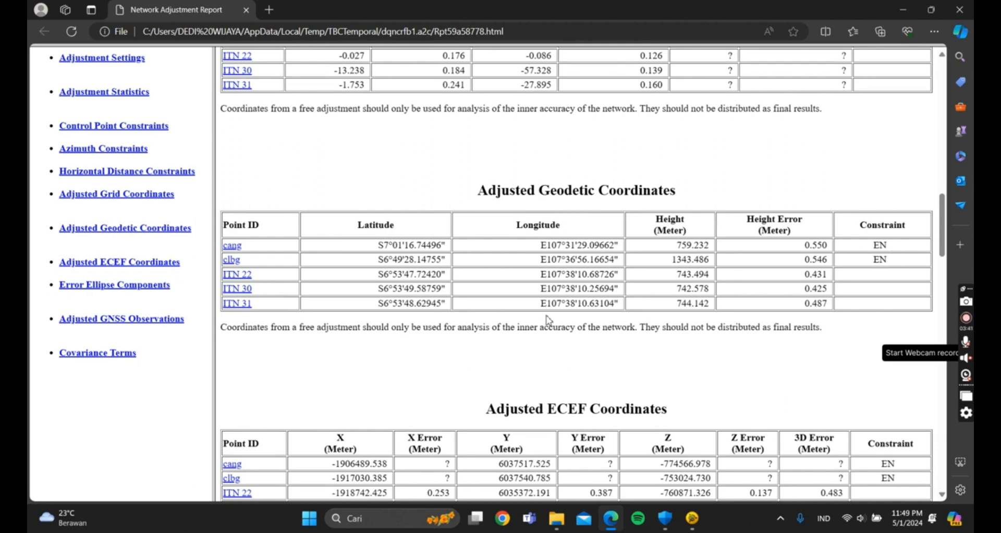
scroll(548, 319, down, 4)
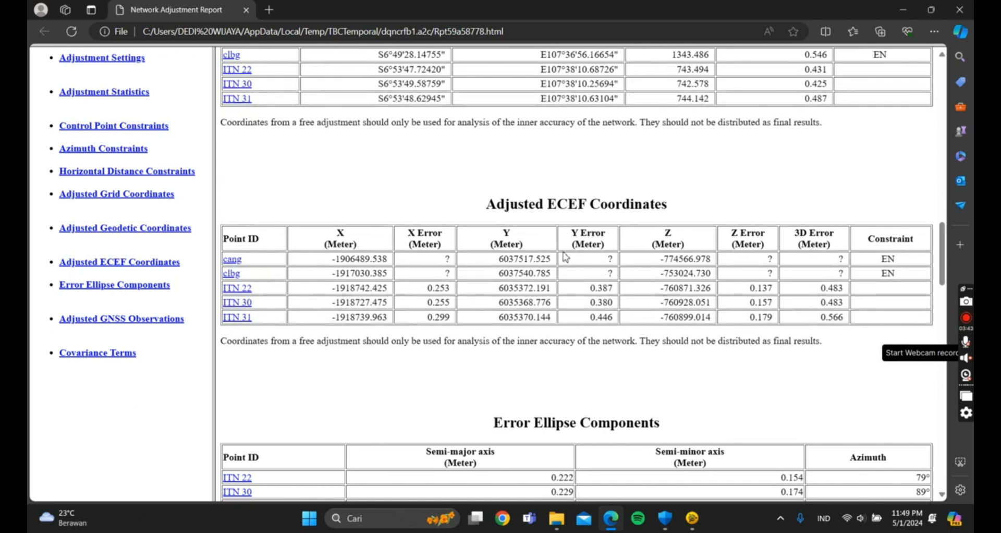
scroll(566, 257, down, 1)
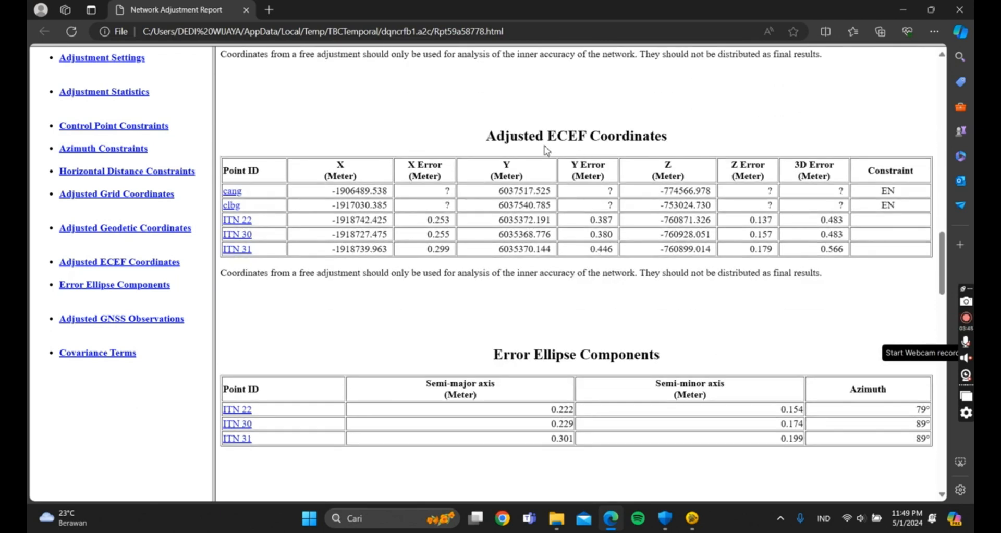
scroll(633, 233, down, 4)
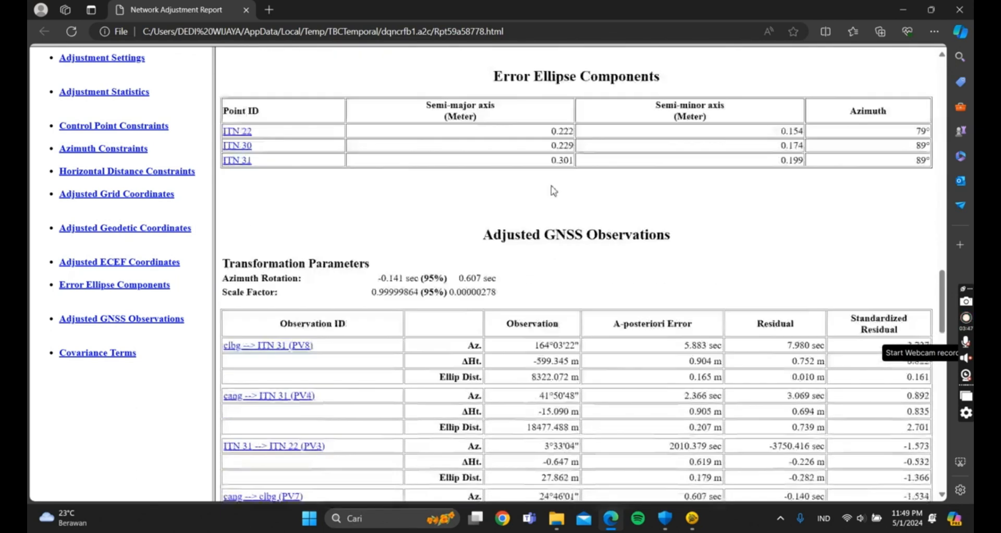
scroll(554, 191, down, 18)
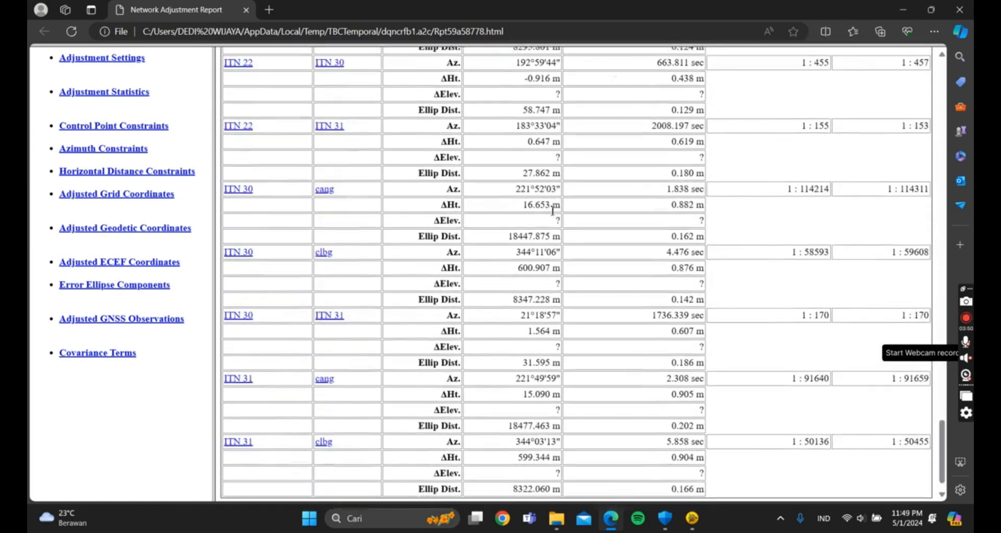
scroll(553, 210, down, 1)
scroll(553, 211, up, 5)
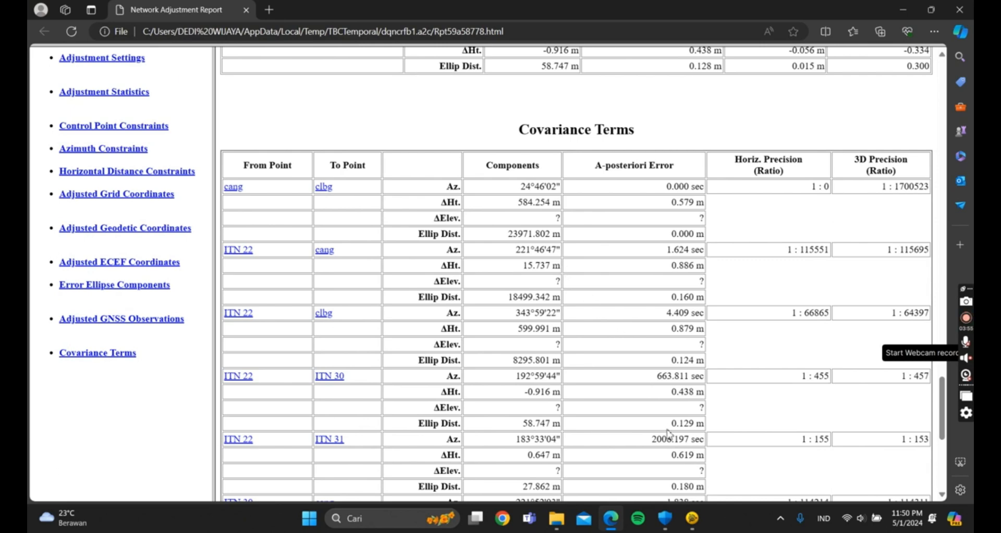
Step: Switch back to Trimble Business Center and inspect points ITN 22, ITN 31 and ITN 30 with their error ellipses in the plan view
click(692, 519)
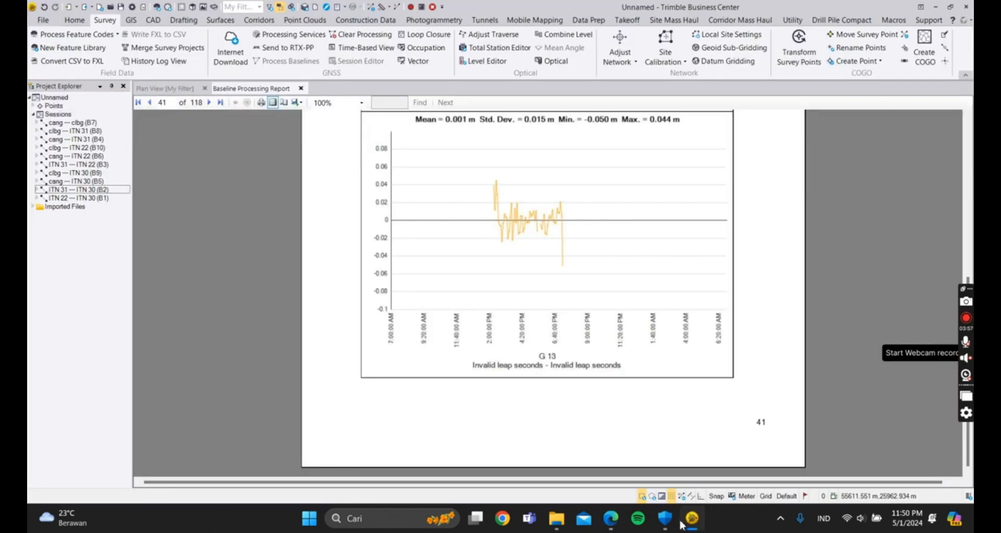
click(165, 89)
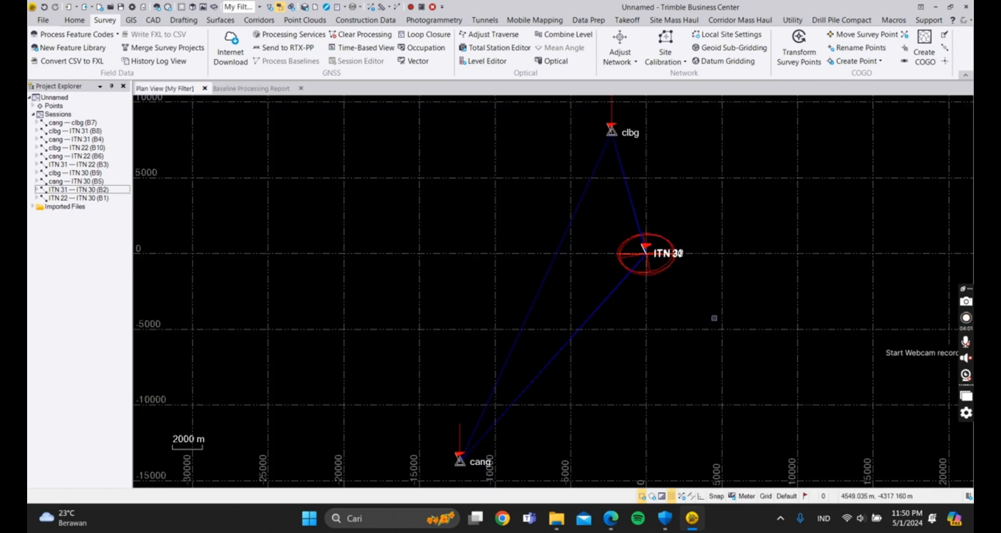
click(968, 322)
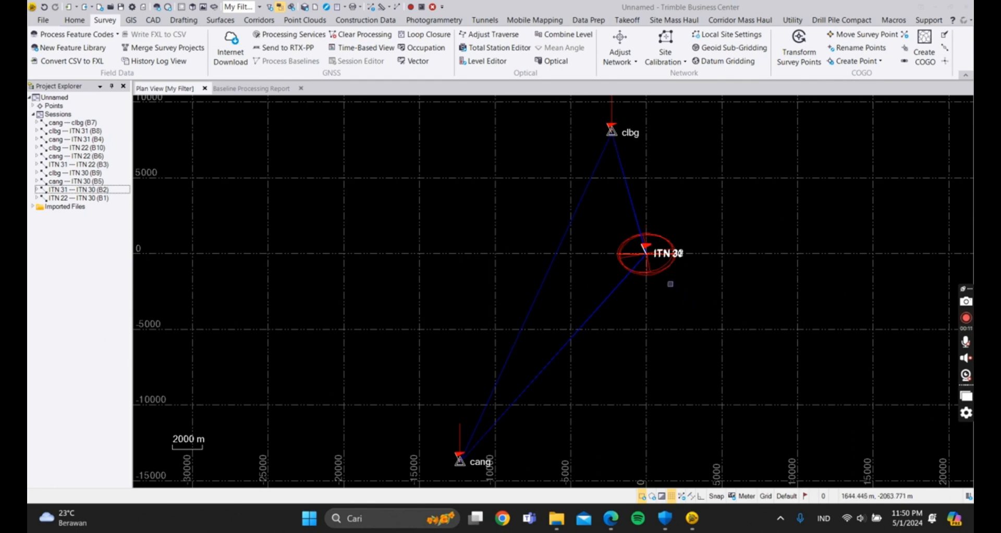
scroll(673, 288, up, 5)
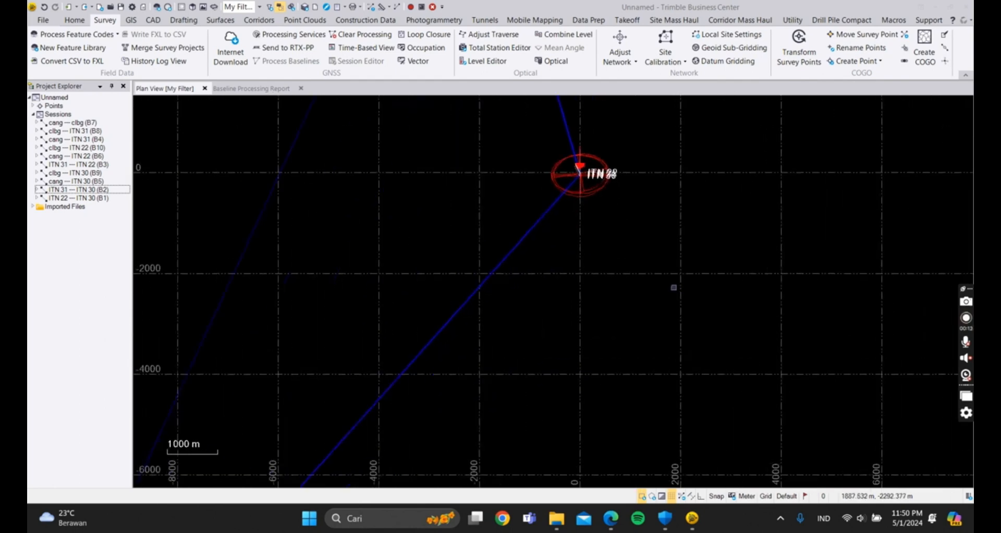
scroll(631, 244, up, 6)
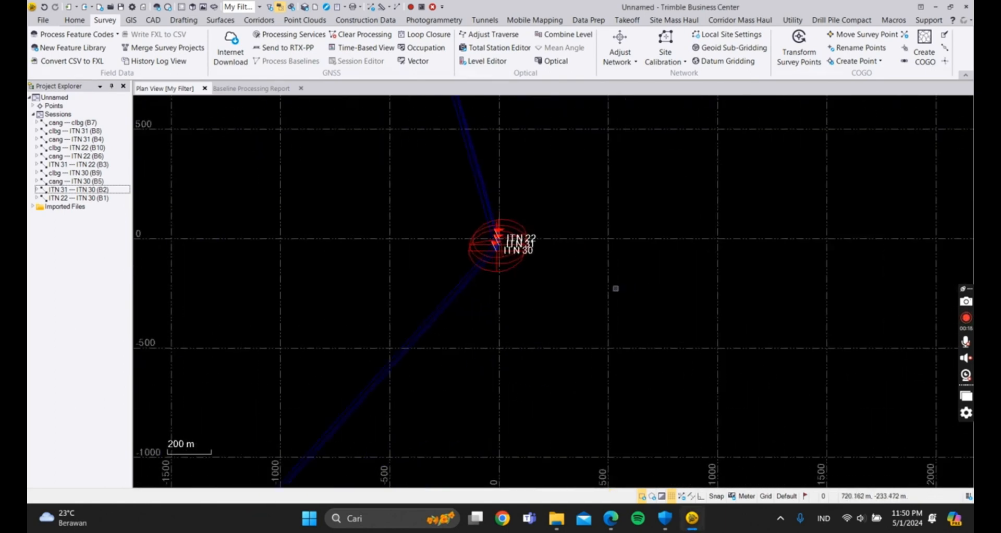
scroll(525, 268, up, 6)
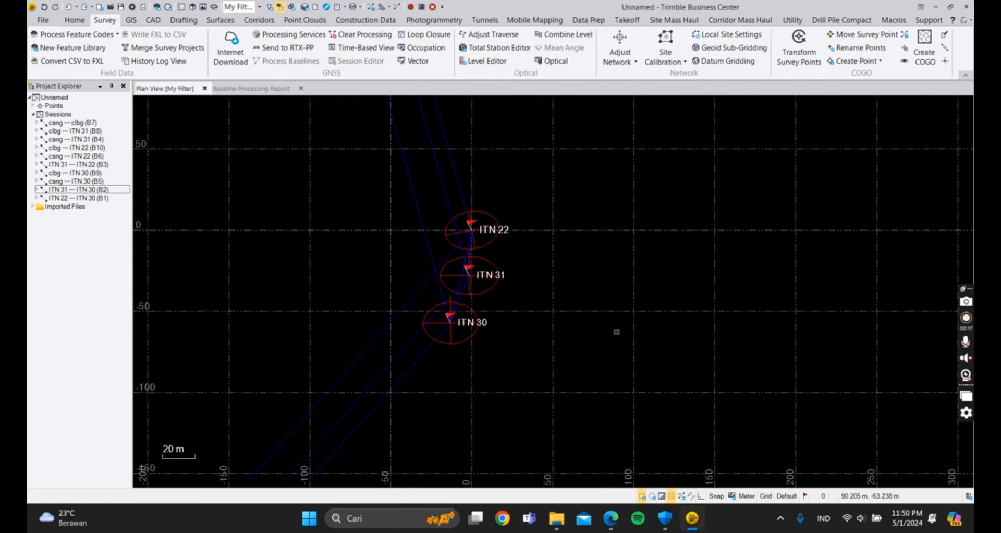
drag(542, 295, 647, 340)
scroll(632, 331, up, 1)
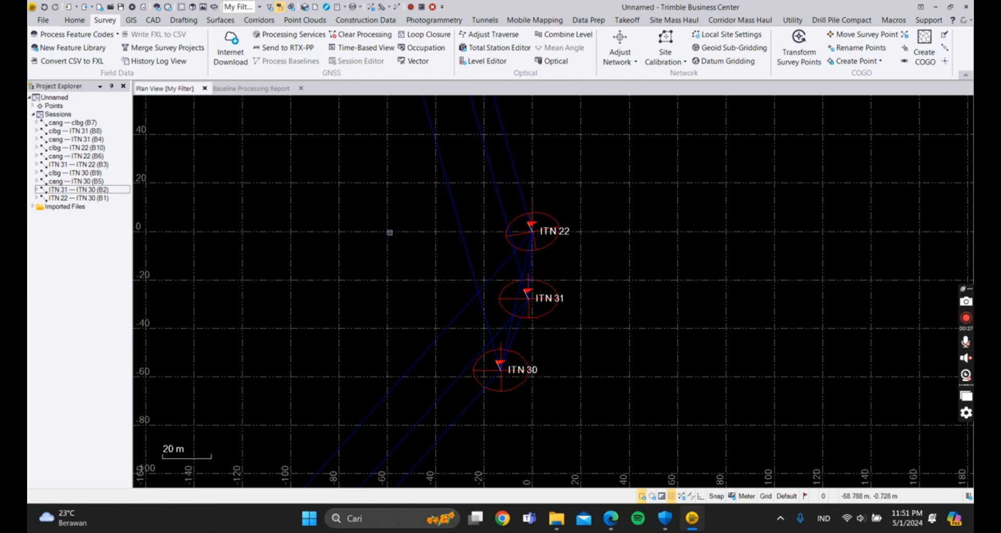
Step: Select points ITN 22, ITN 31 and ITN 30 together with the three baselines connecting them in the plan view
drag(390, 231, 737, 375)
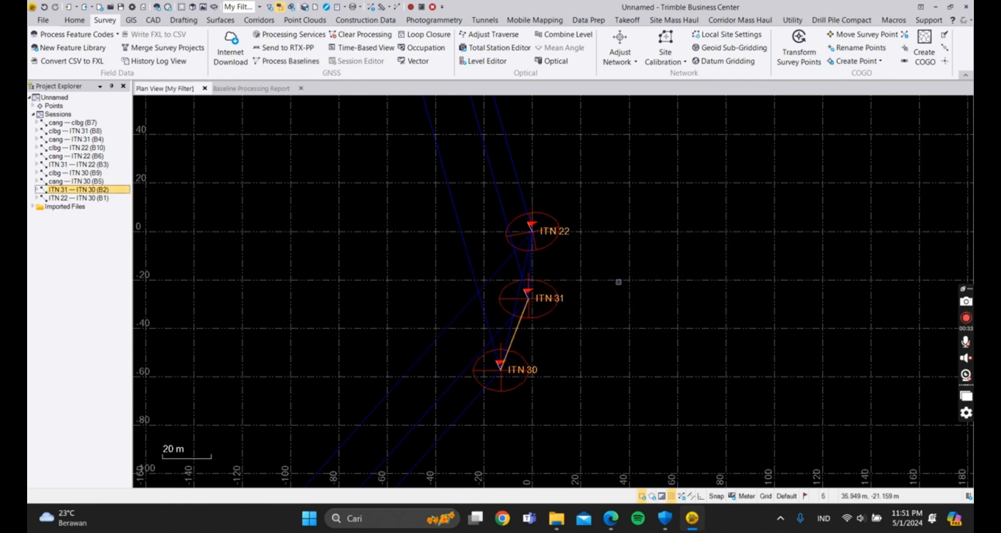
click(620, 282)
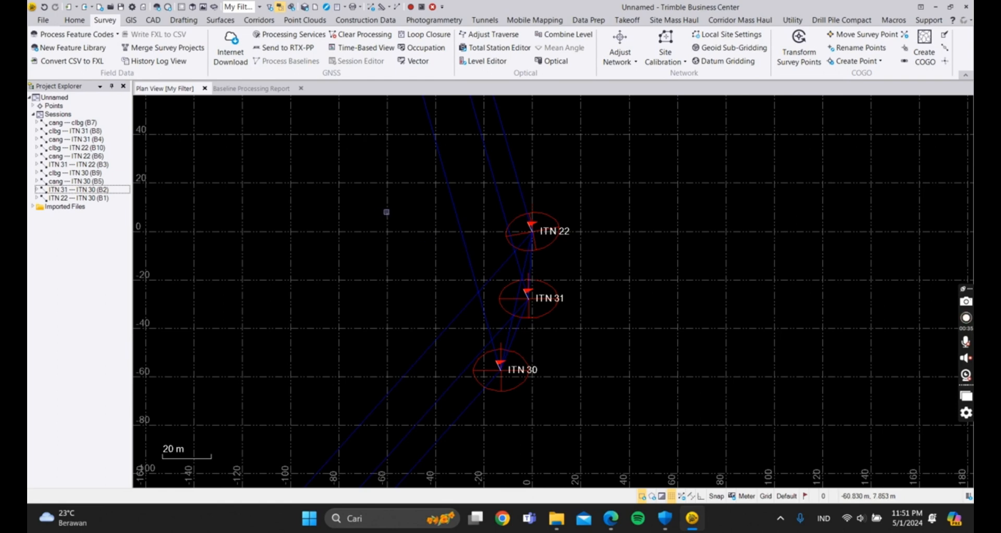
drag(387, 212, 694, 397)
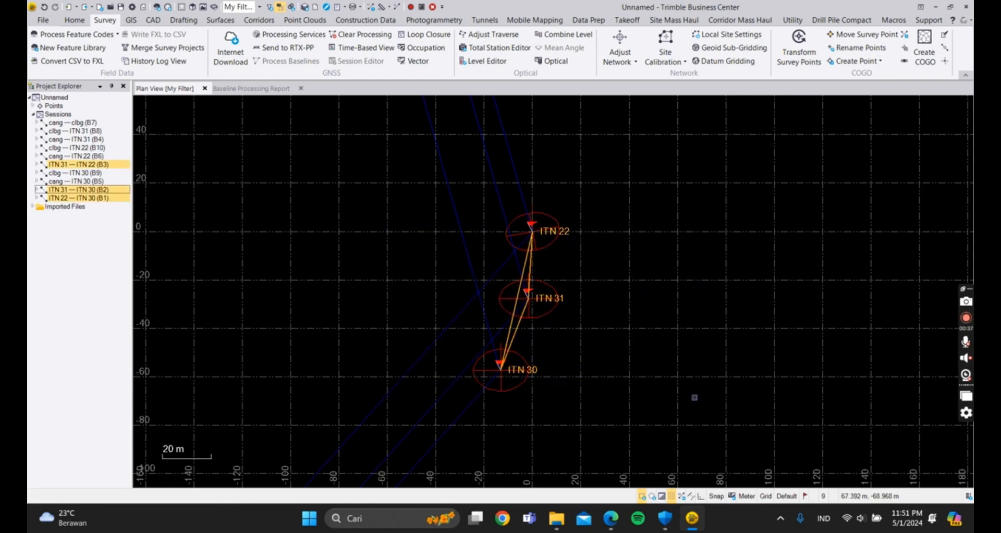
scroll(642, 375, up, 3)
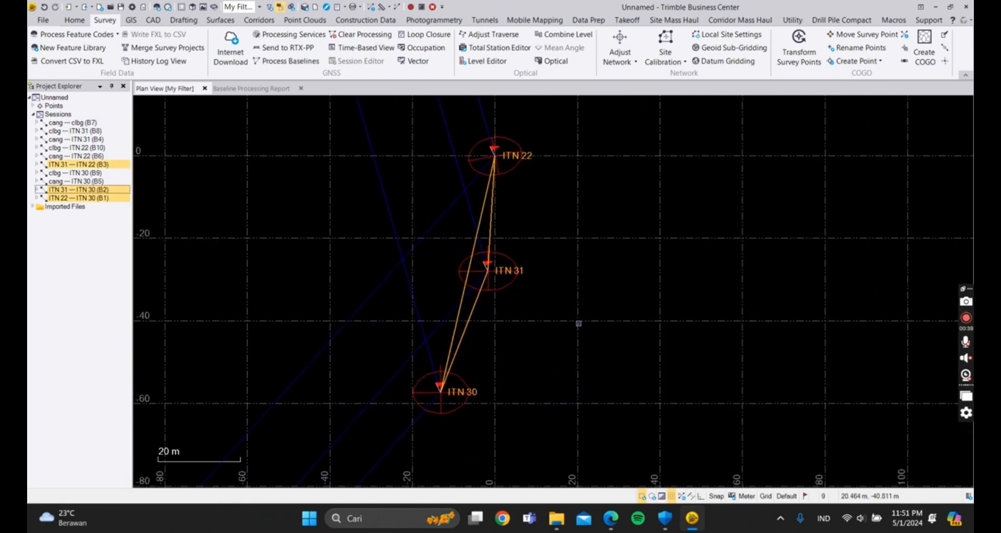
drag(575, 304, 634, 332)
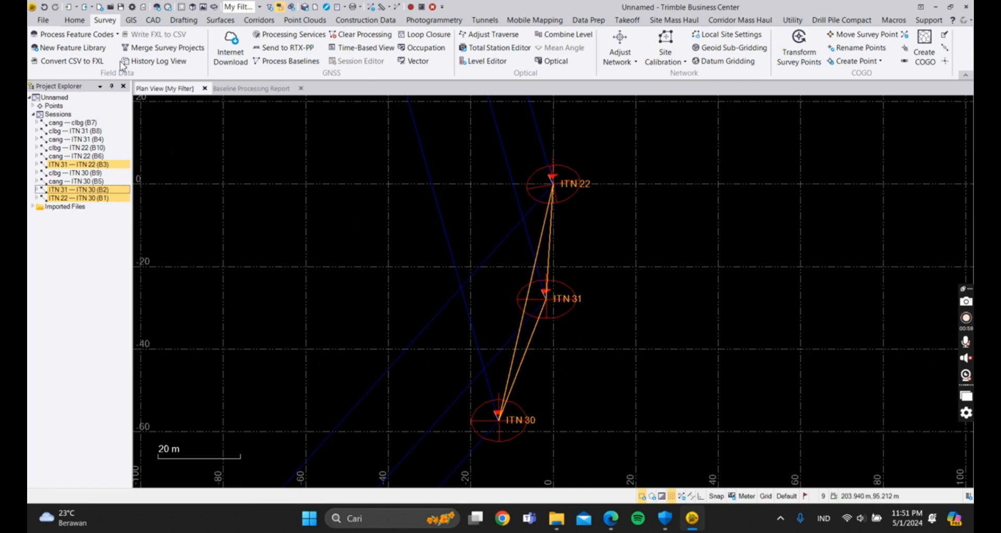
Step: Send the selected ITN points and baselines to Google Earth, clamped to ground with zero offsets, and dismiss its start-up tips
click(74, 20)
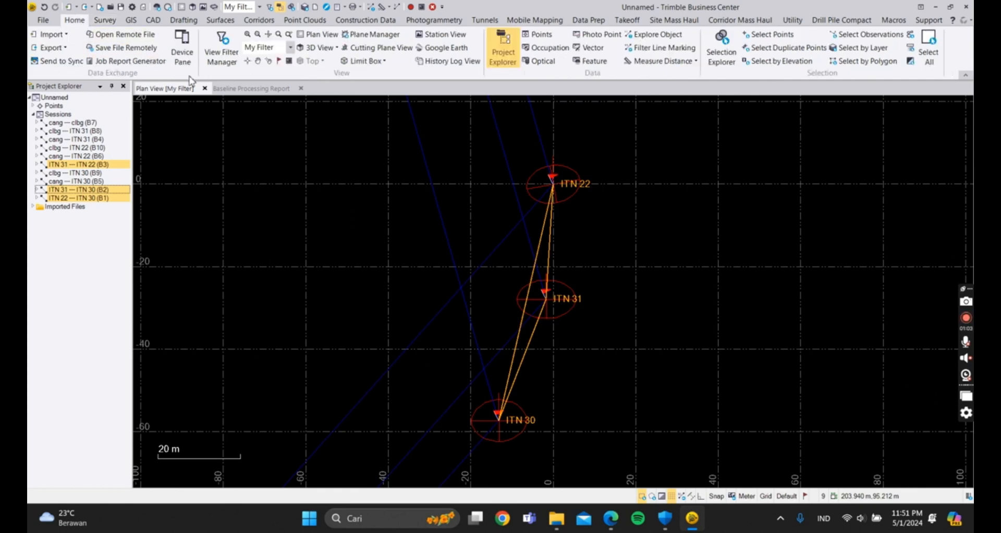
click(446, 50)
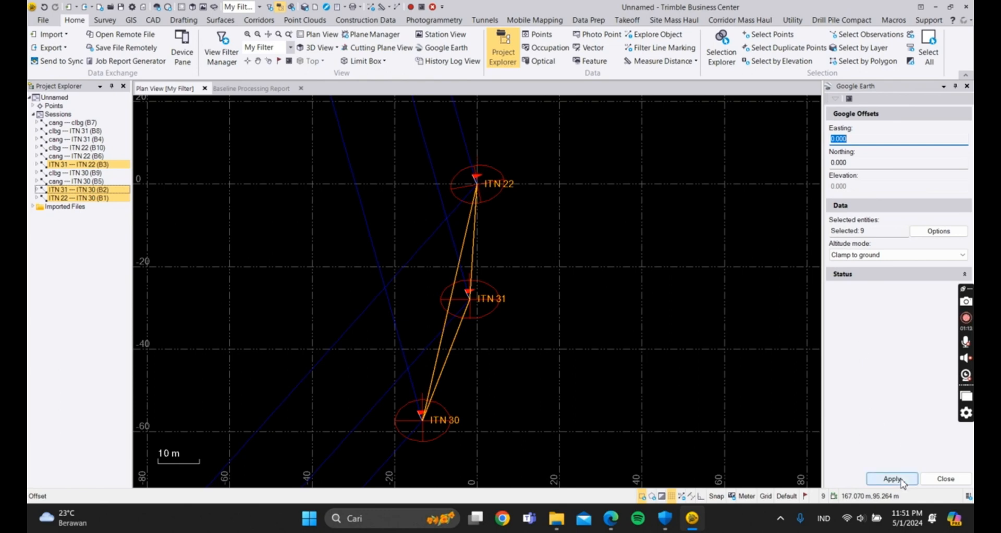
click(891, 479)
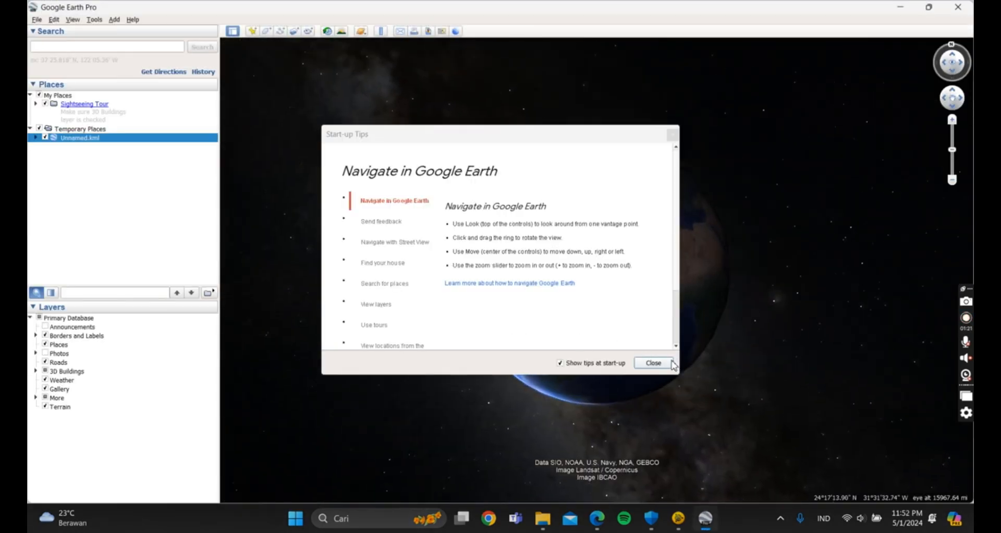
click(656, 363)
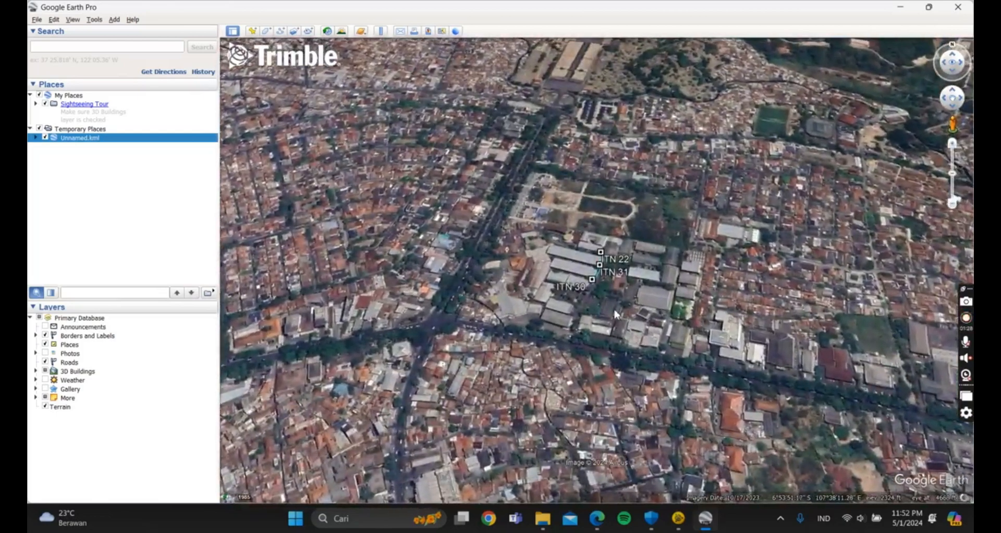
Step: Examine the locations of ITN 22, ITN 31 and ITN 30 on the satellite imagery, including the surrounding buildings and streets
scroll(614, 311, up, 3)
scroll(614, 311, up, 3)
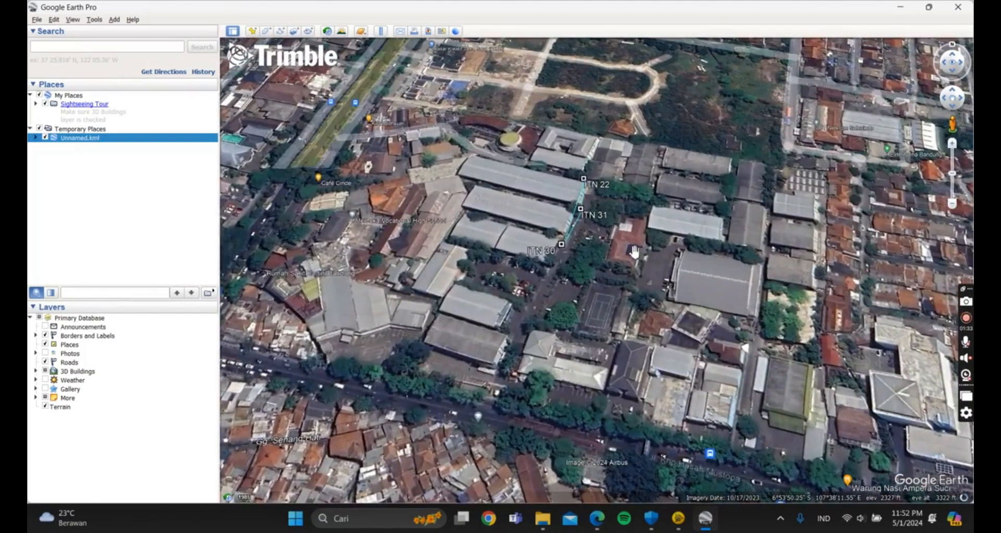
scroll(637, 258, up, 2)
scroll(637, 259, up, 2)
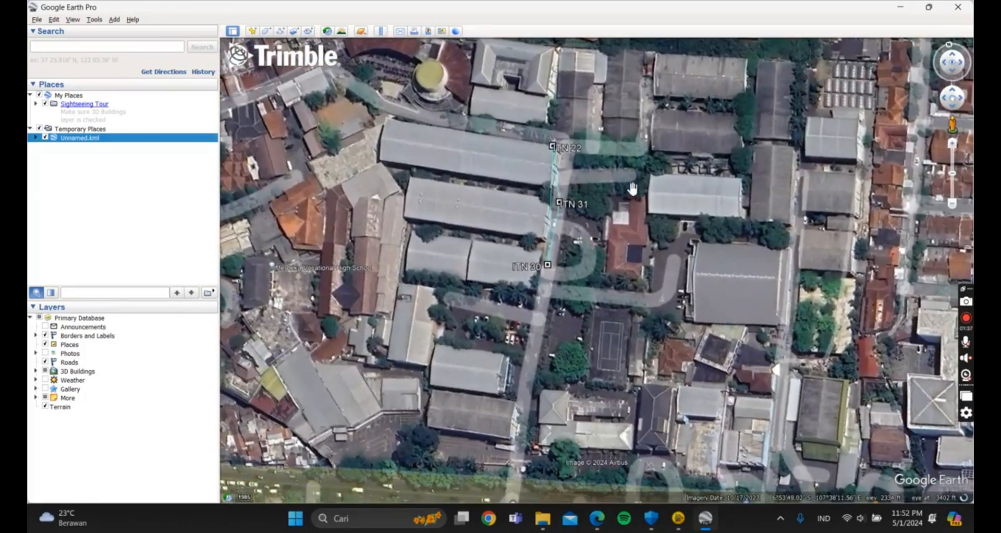
scroll(621, 210, up, 1)
scroll(605, 209, up, 1)
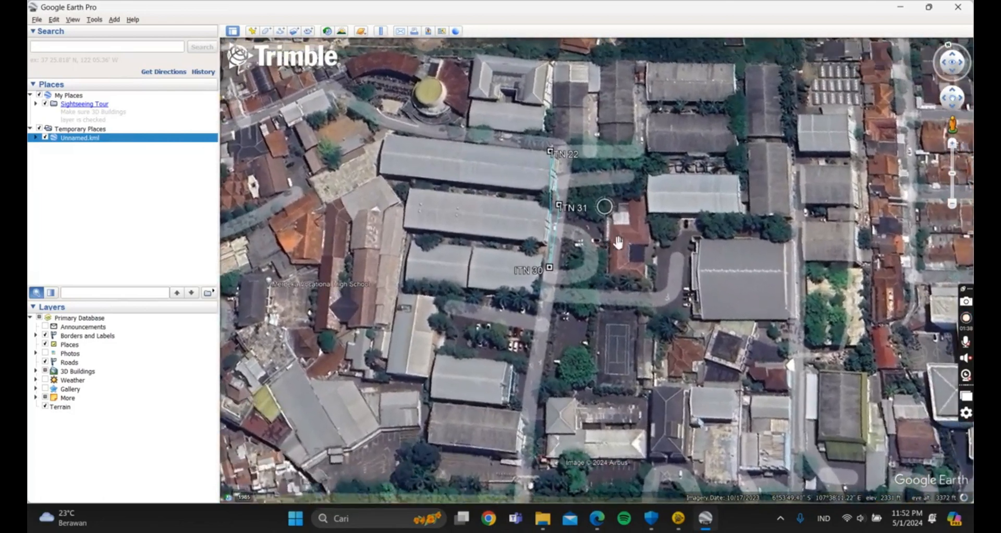
drag(644, 249, 659, 341)
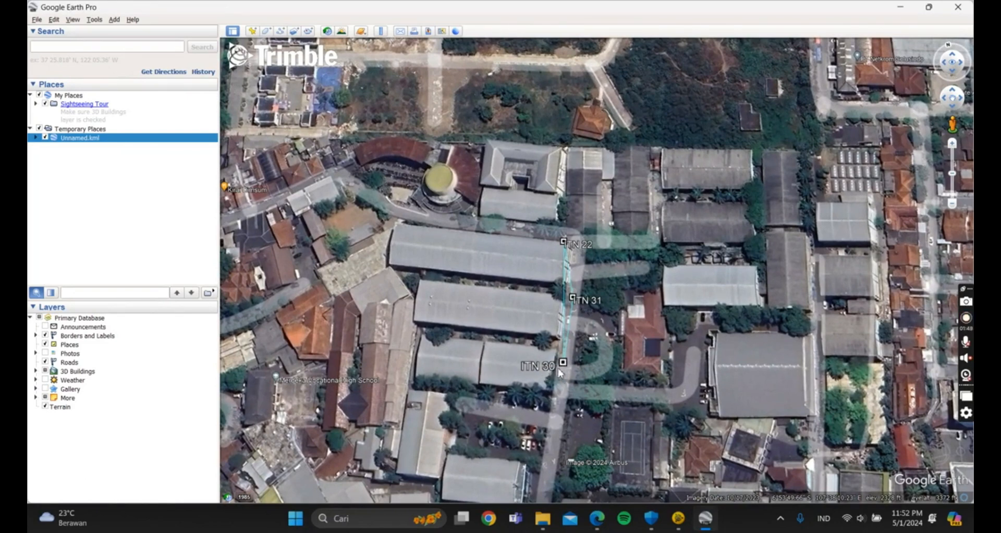
scroll(589, 362, down, 3)
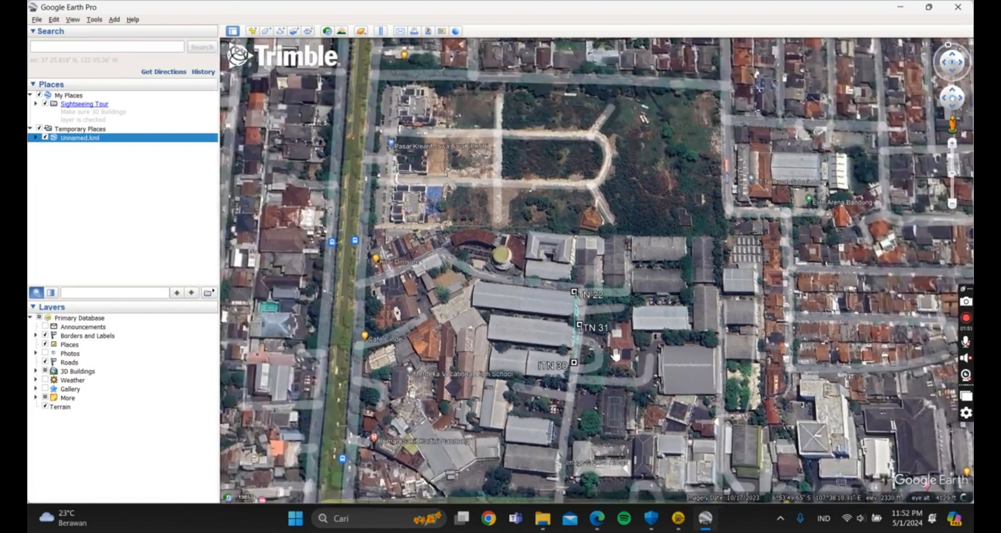